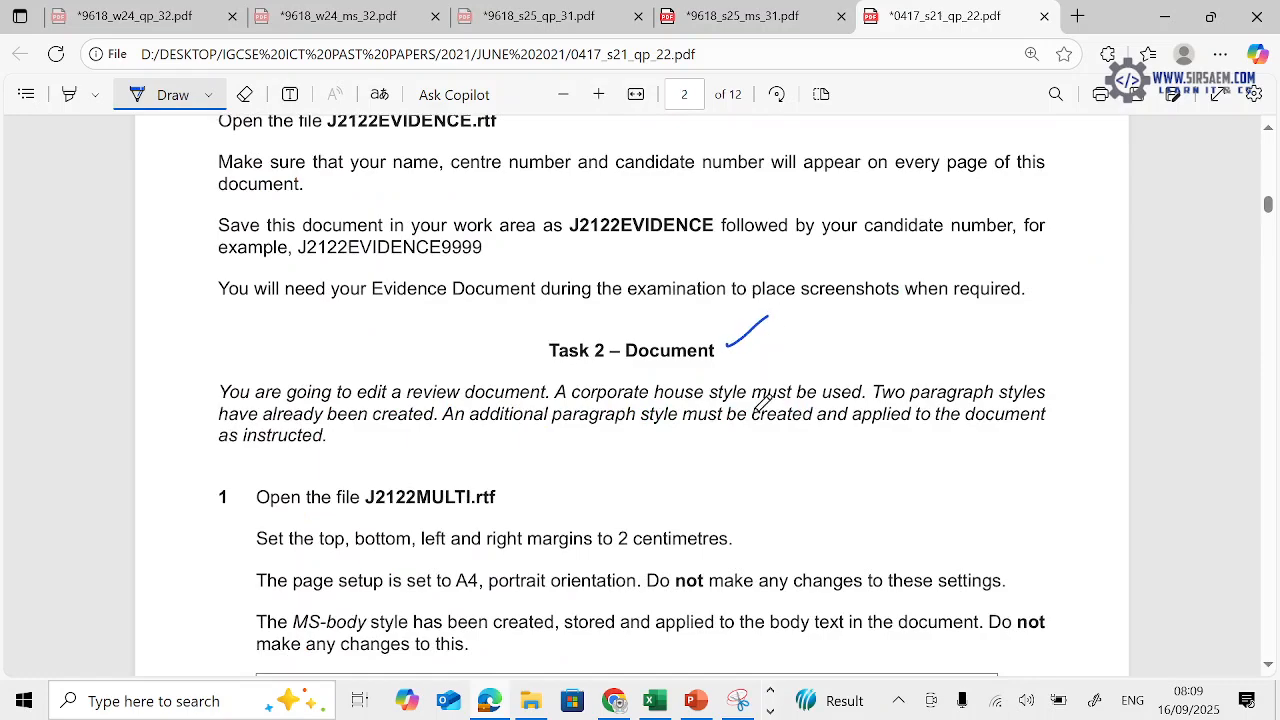
Go to Task 3 – Database in the question paper and underline the file name J2122DUATHLON.csv in question 19
scroll(762, 402, down, 20)
scroll(741, 413, down, 6)
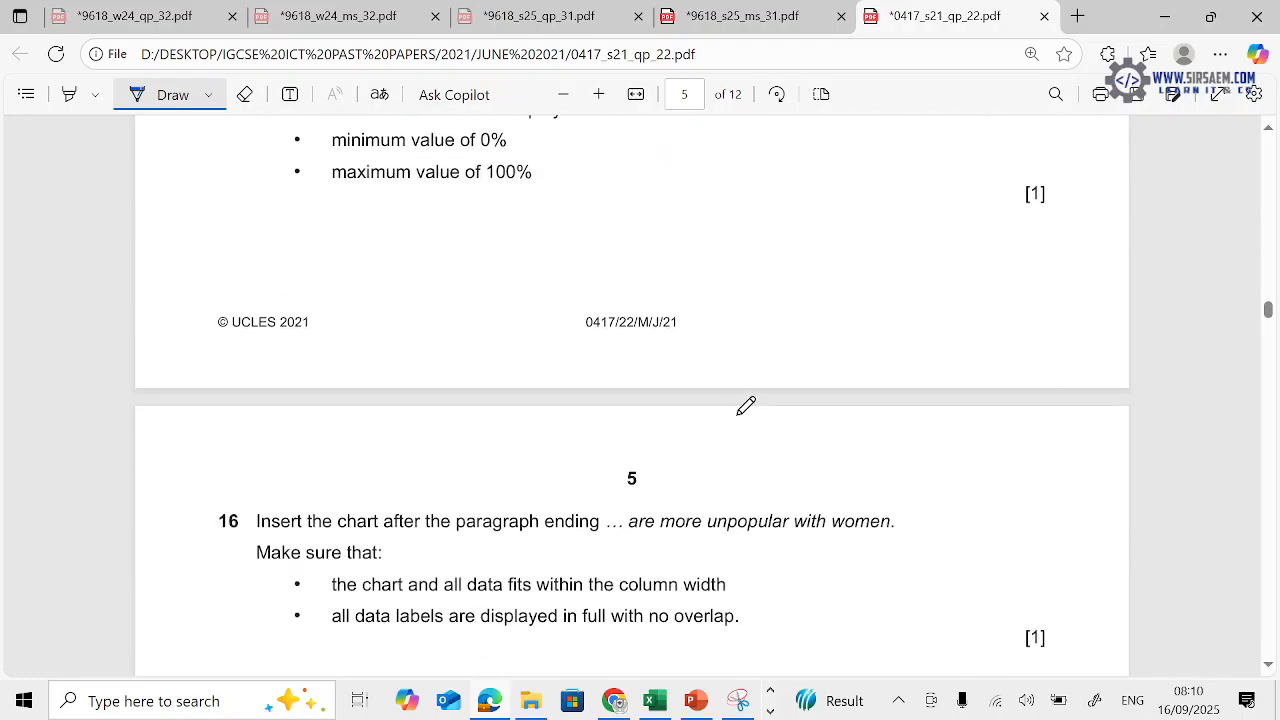
scroll(746, 405, down, 15)
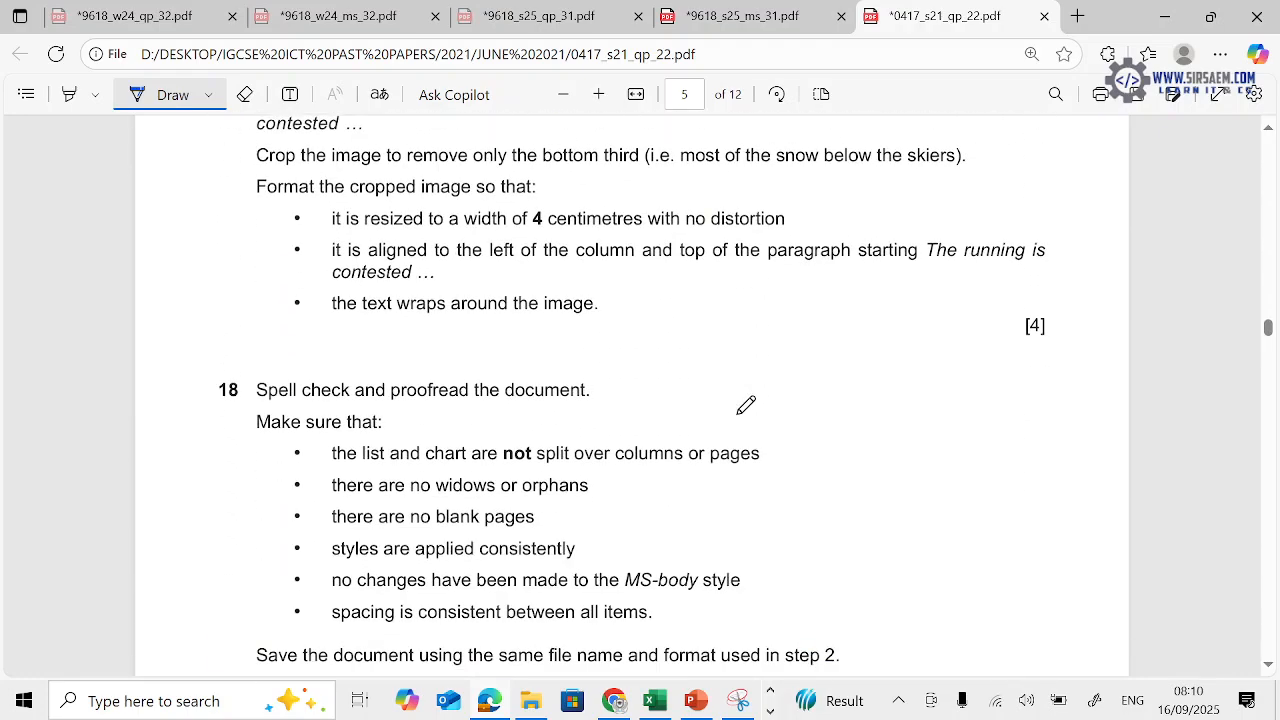
scroll(746, 405, down, 9)
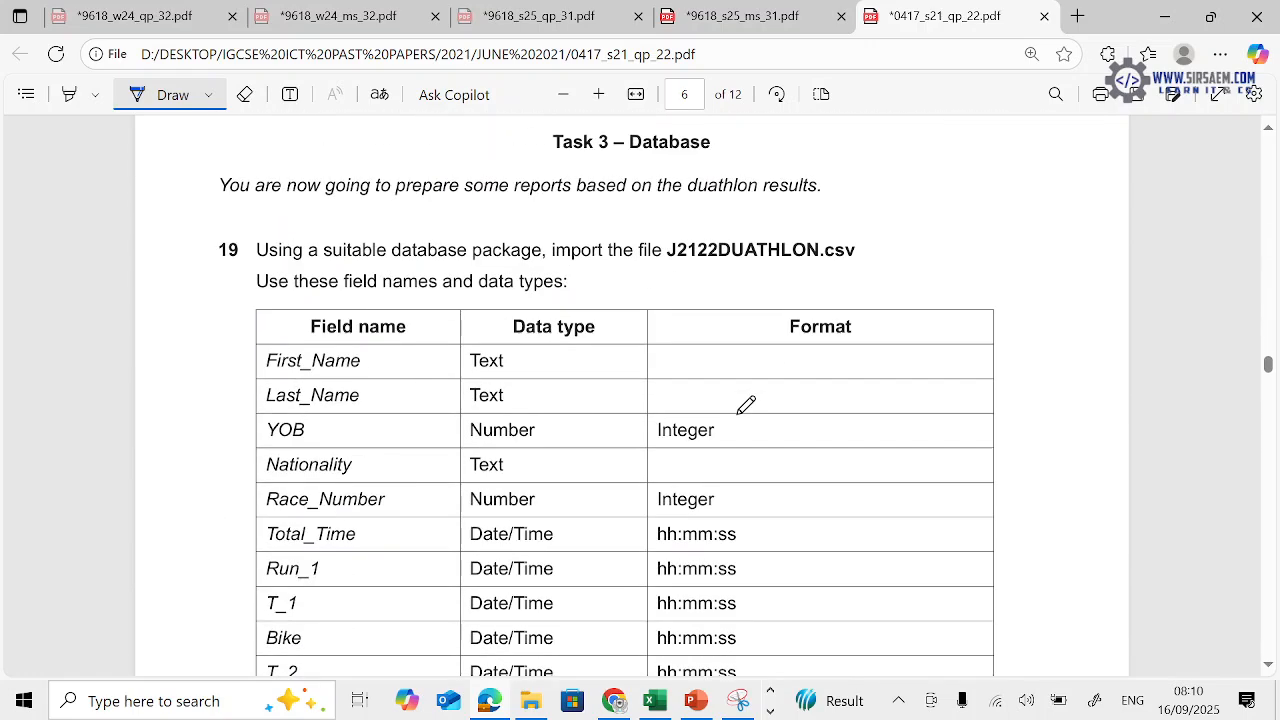
scroll(740, 400, up, 1)
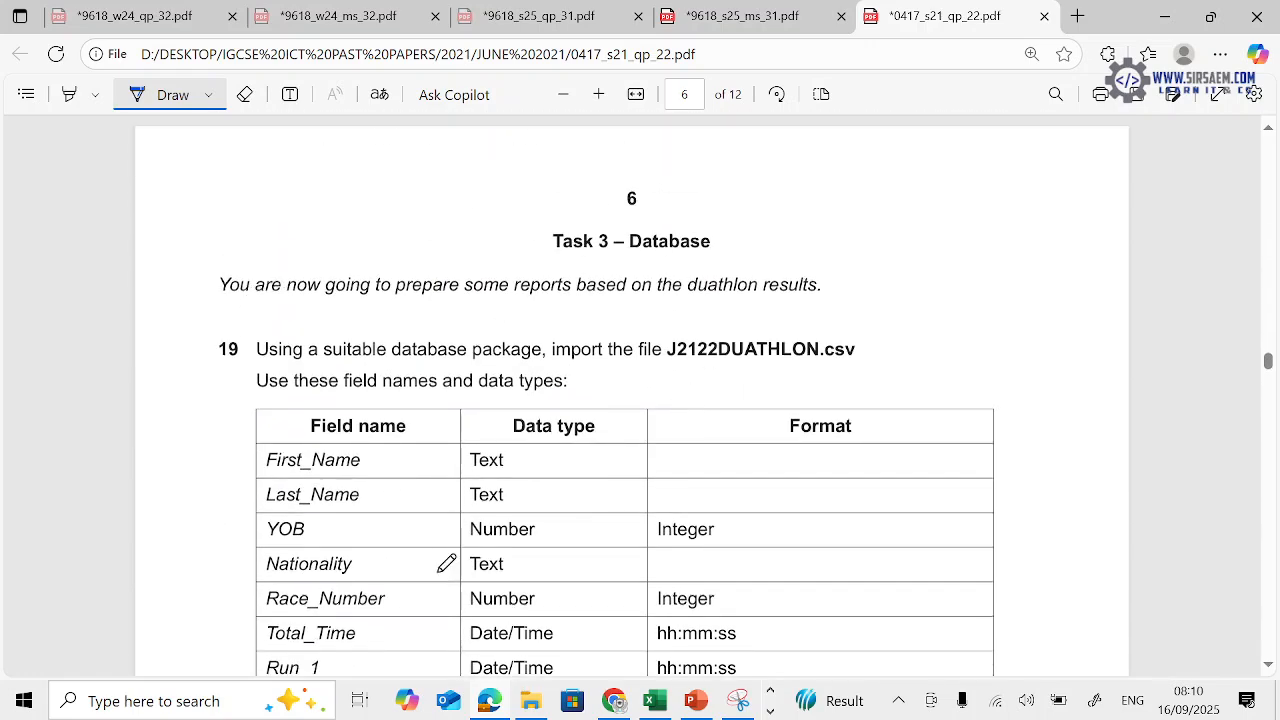
drag(664, 371, 884, 367)
Switch to File Explorer and inspect the confidential source files folder inside the 0417_s21_sf_22 archive without extracting it, closing the archive window
key(alt+Tab)
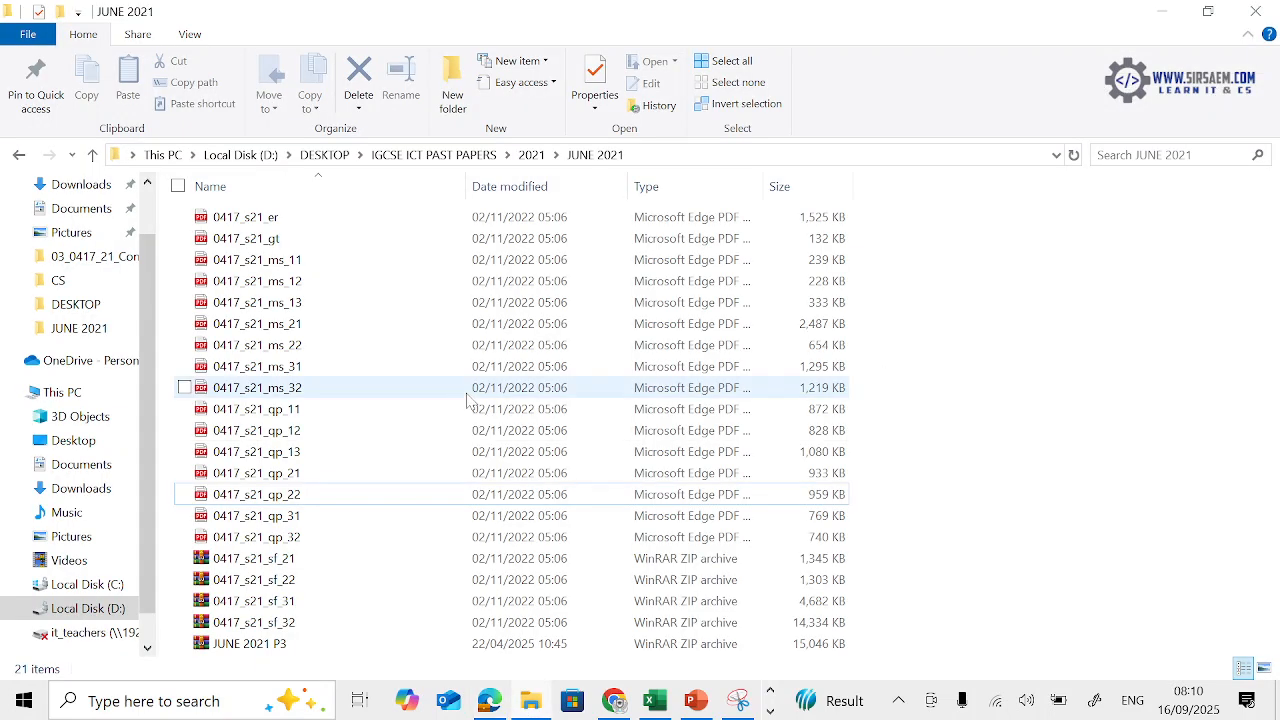
click(533, 702)
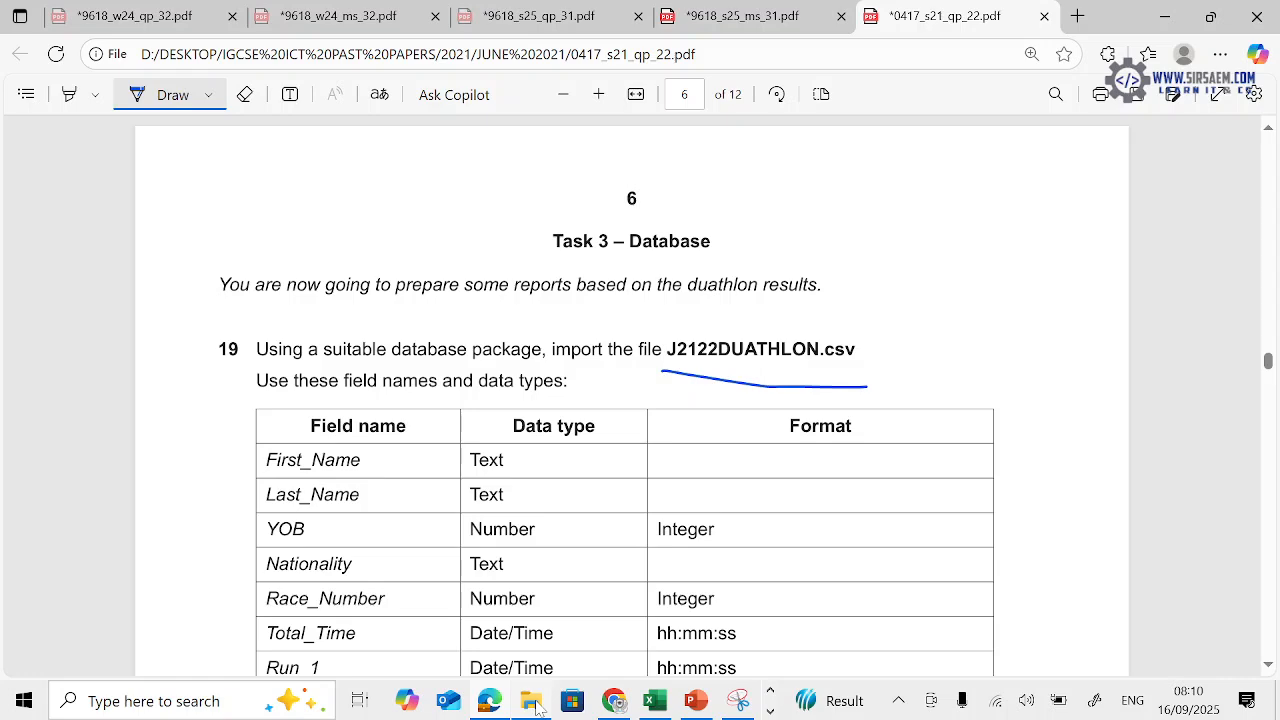
click(535, 703)
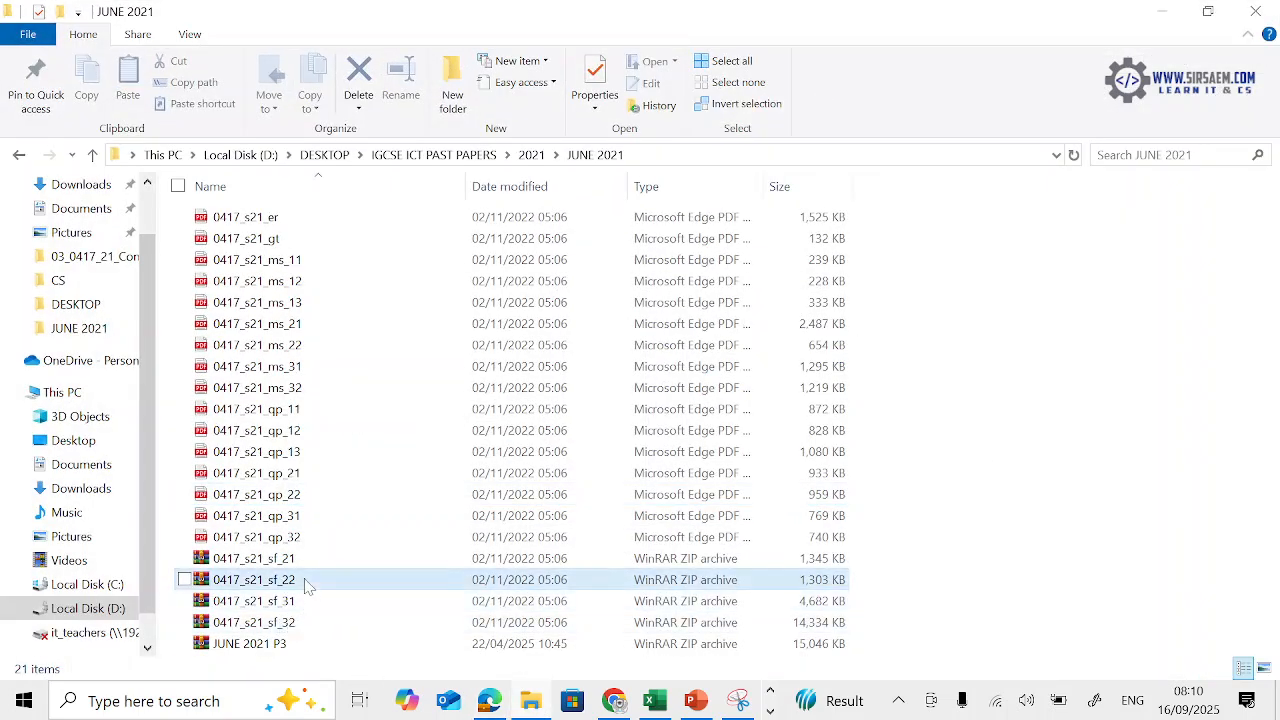
click(307, 587)
right_click(307, 587)
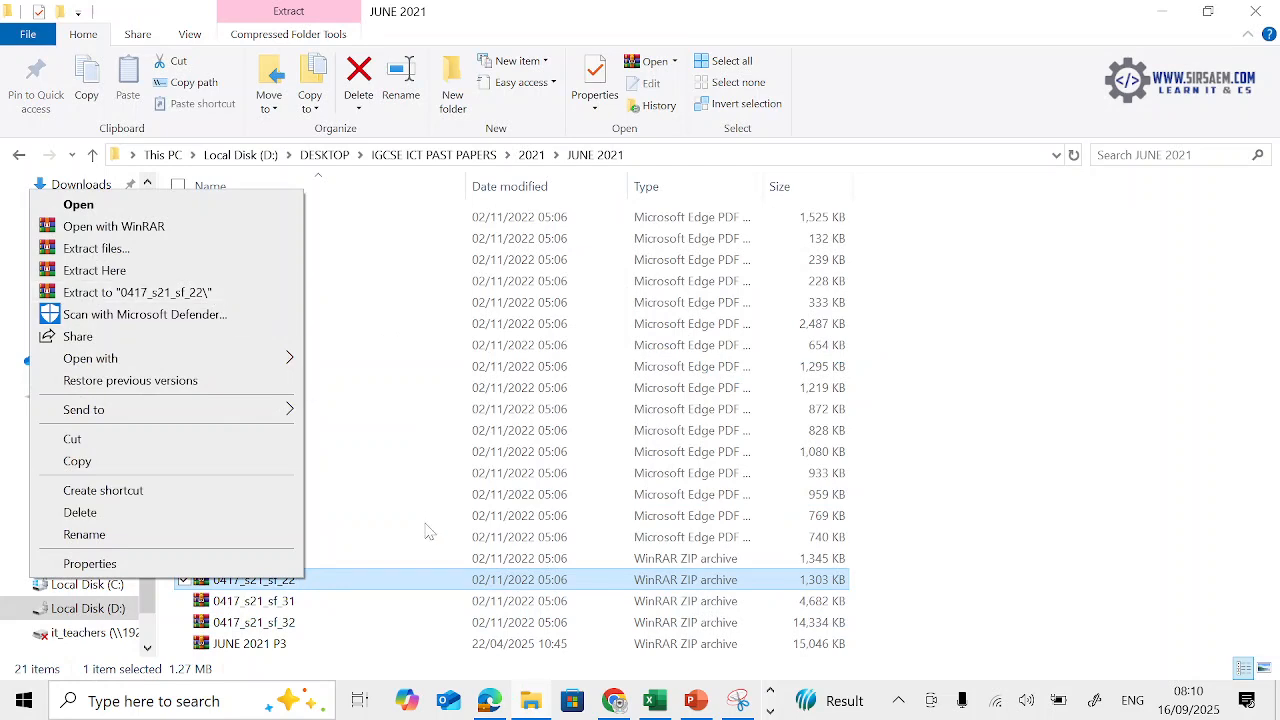
click(437, 592)
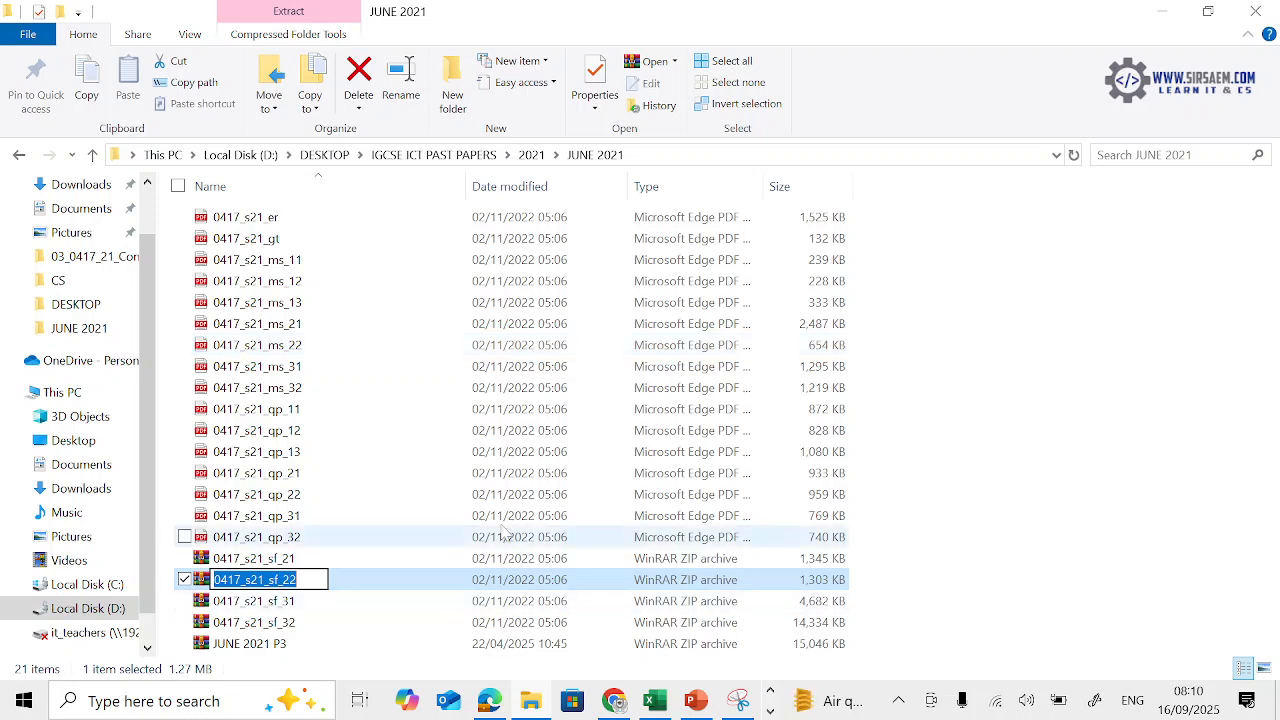
click(488, 580)
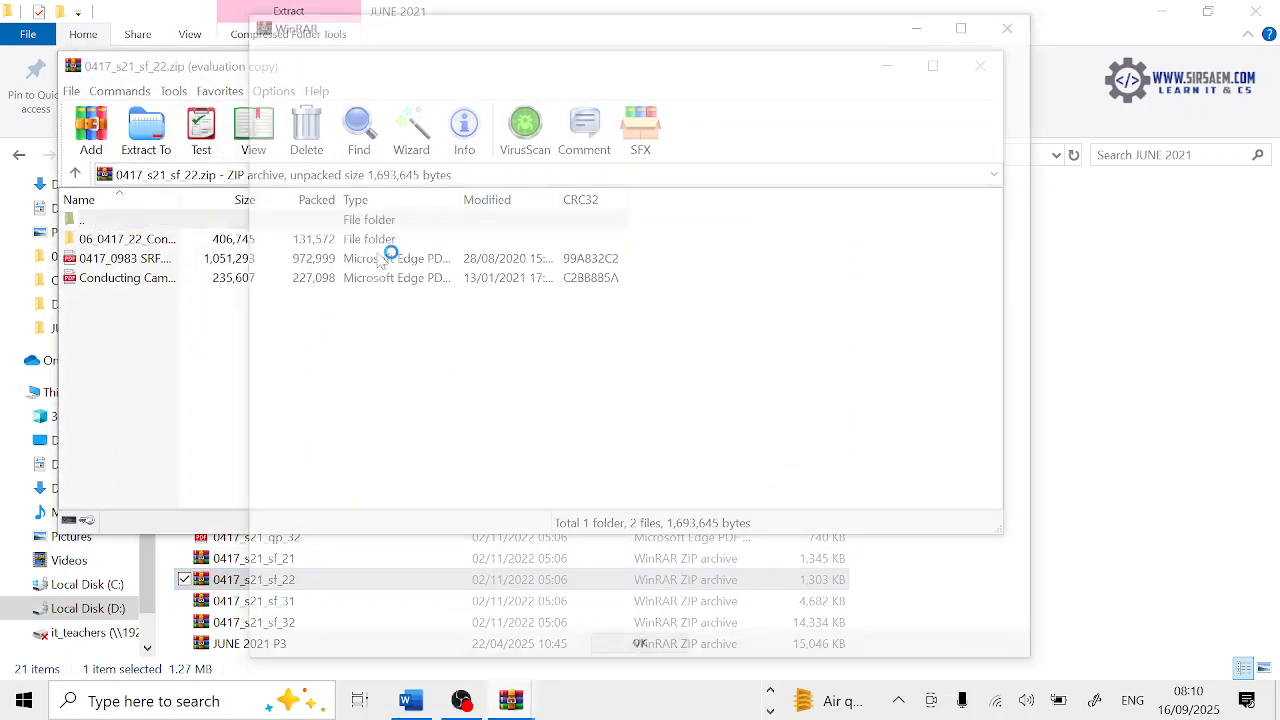
click(1014, 22)
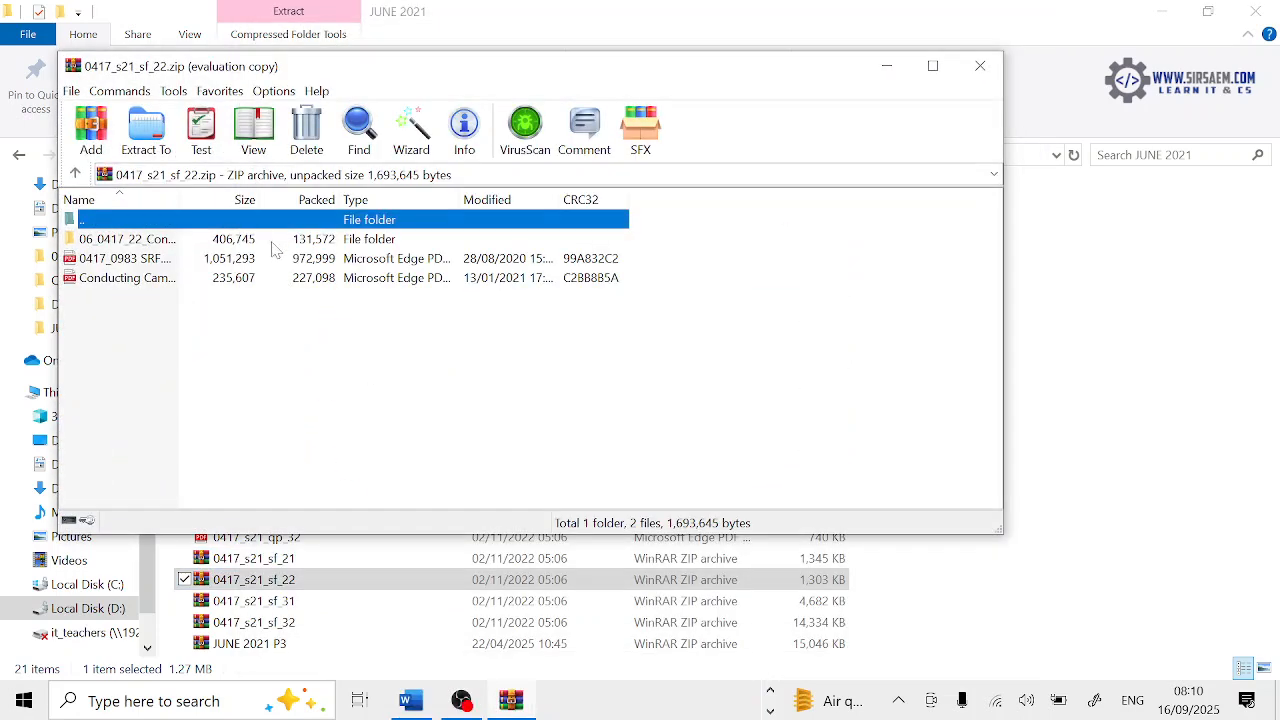
double_click(272, 242)
click(500, 175)
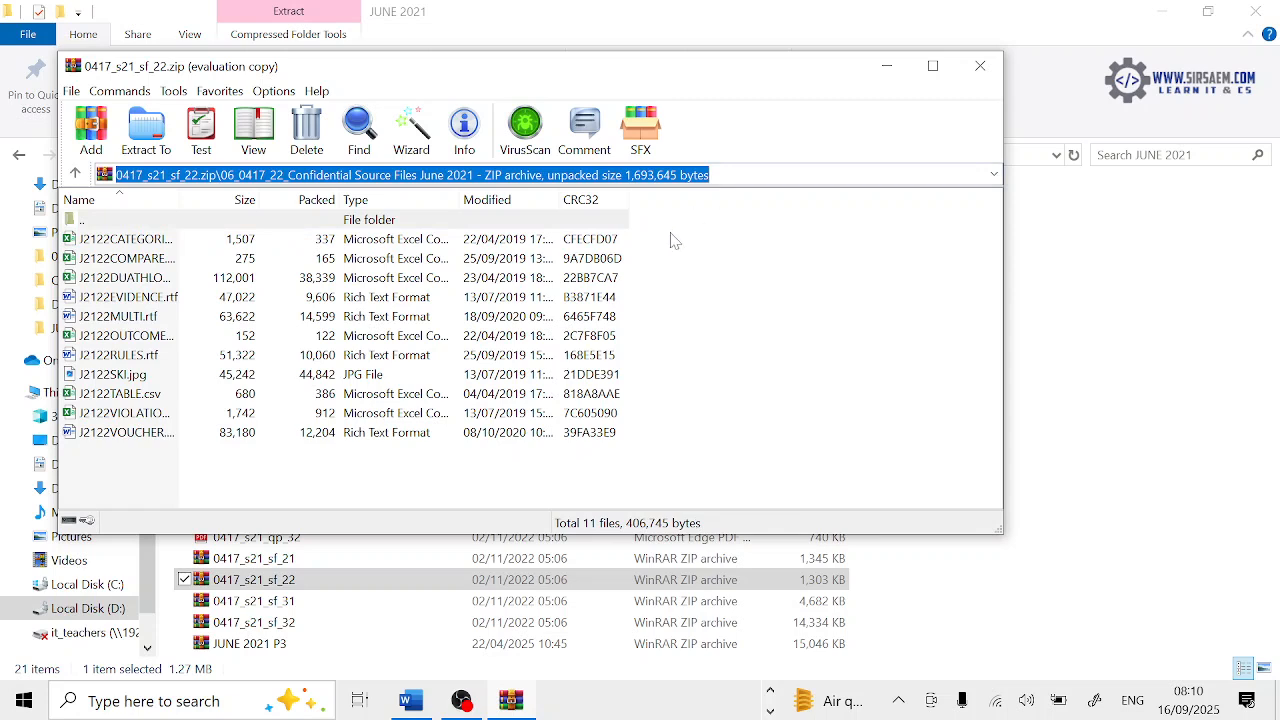
click(980, 65)
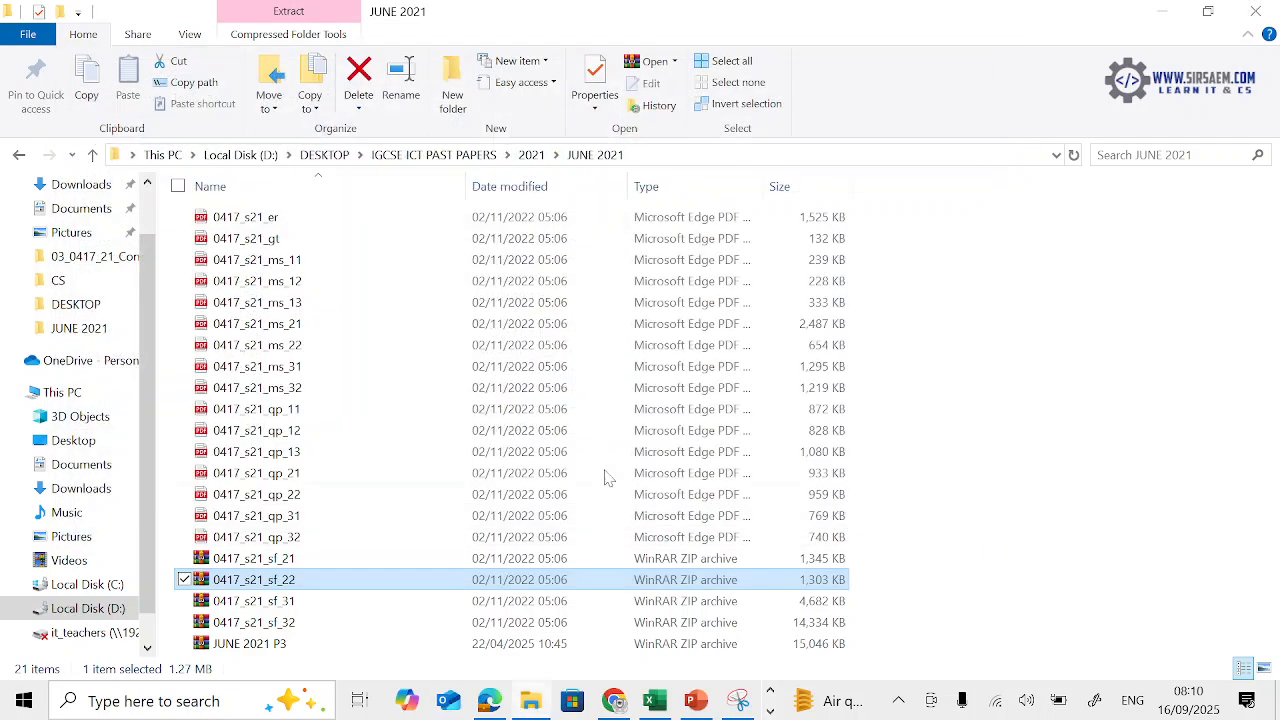
Extract 0417_s21_sf_22 into its own folder and open the extracted 06_0417_22_Confidential Source Files June 2021 folder
right_click(506, 590)
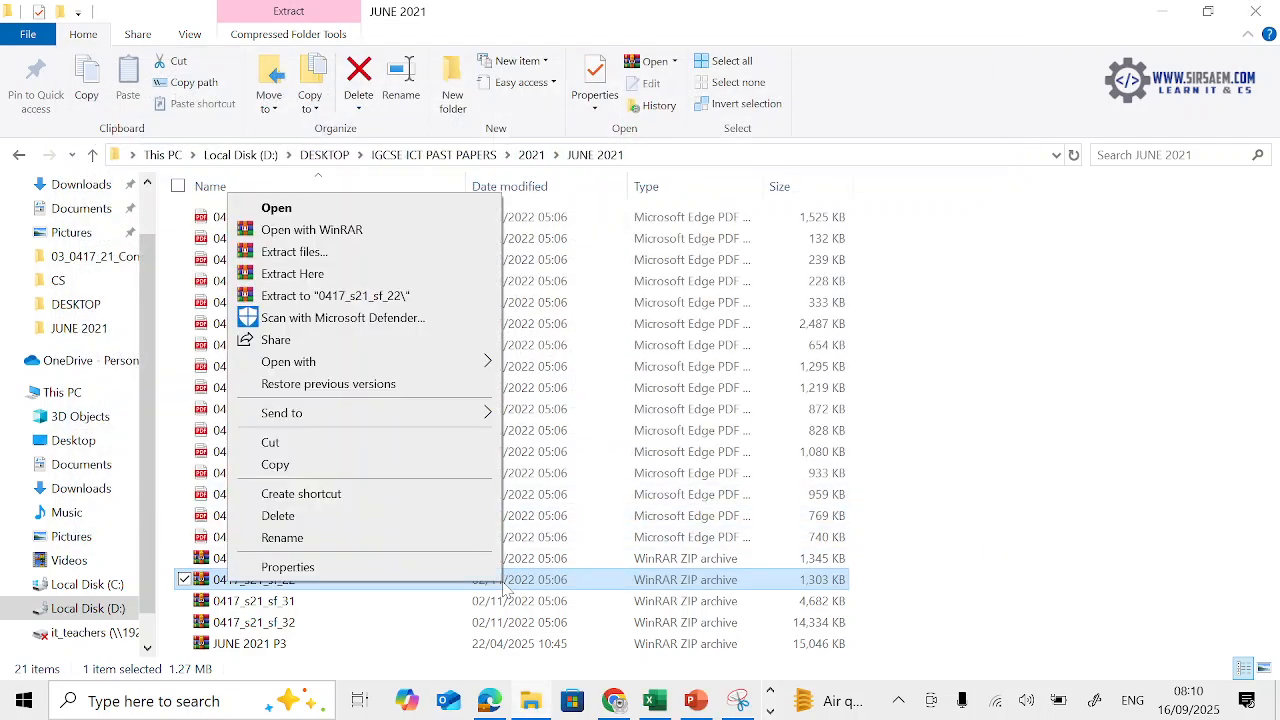
click(383, 297)
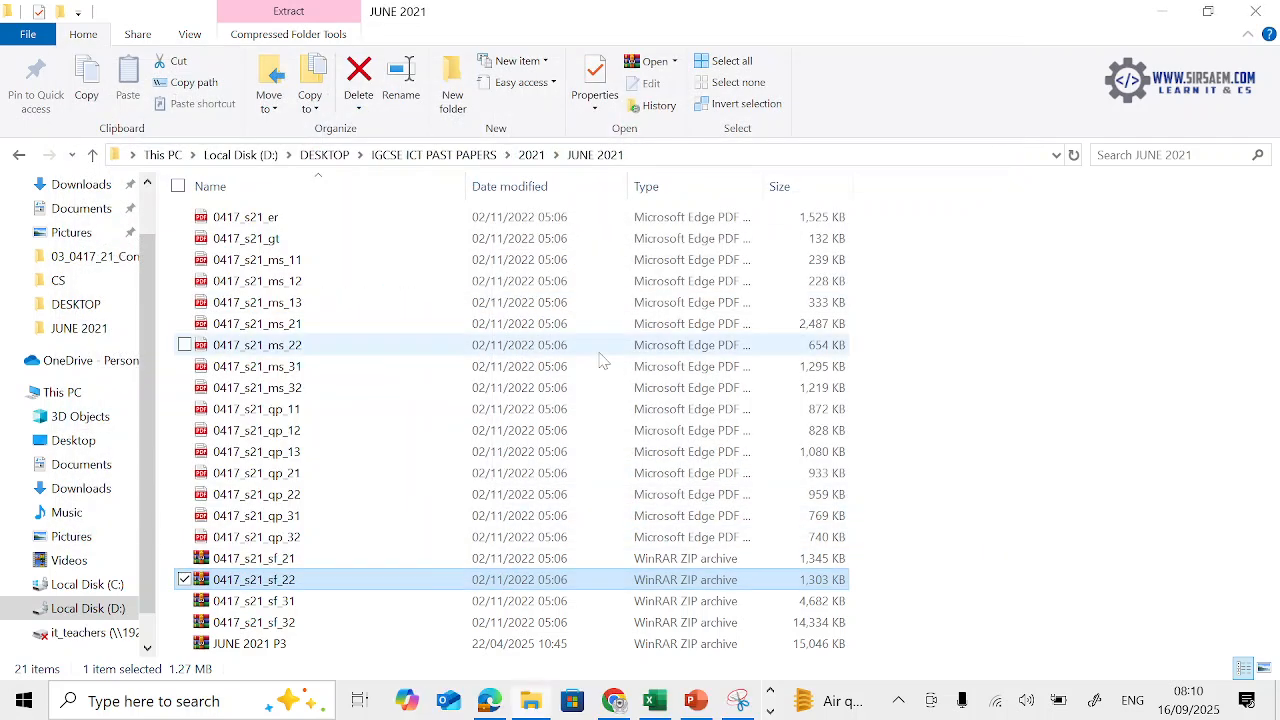
double_click(354, 217)
double_click(354, 217)
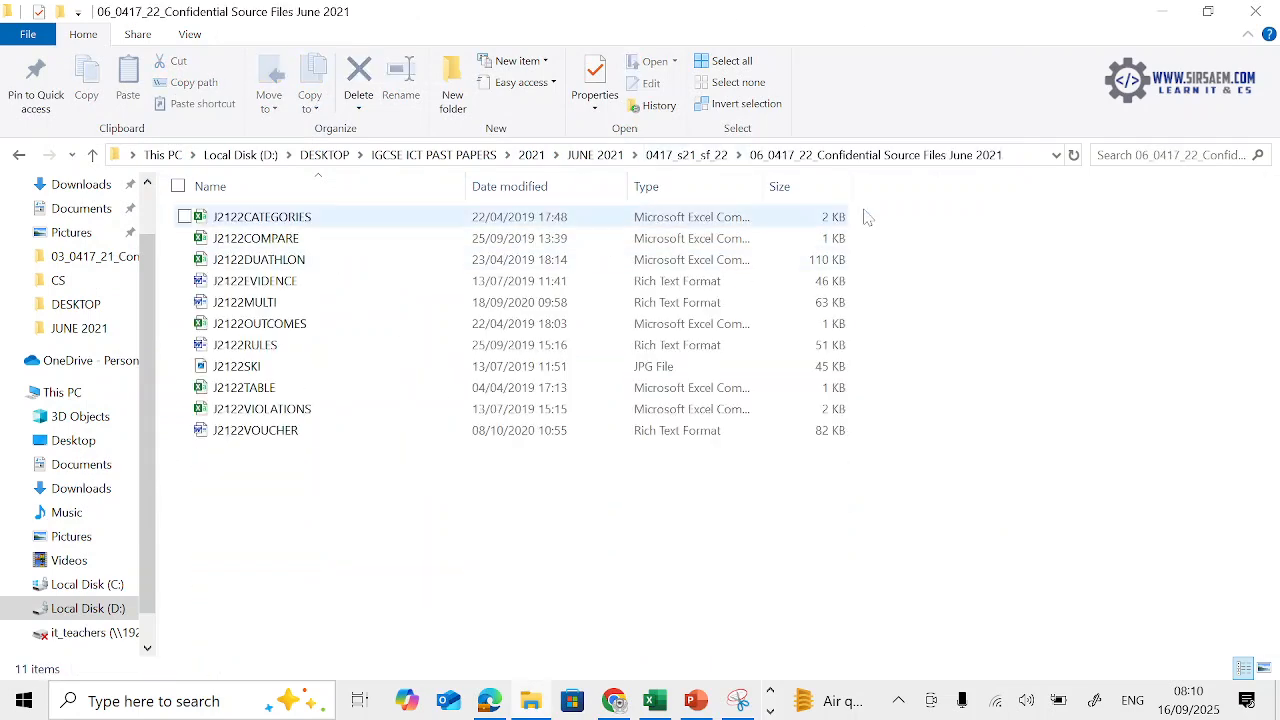
Copy the full path of the confidential source files folder
click(1020, 158)
right_click(722, 152)
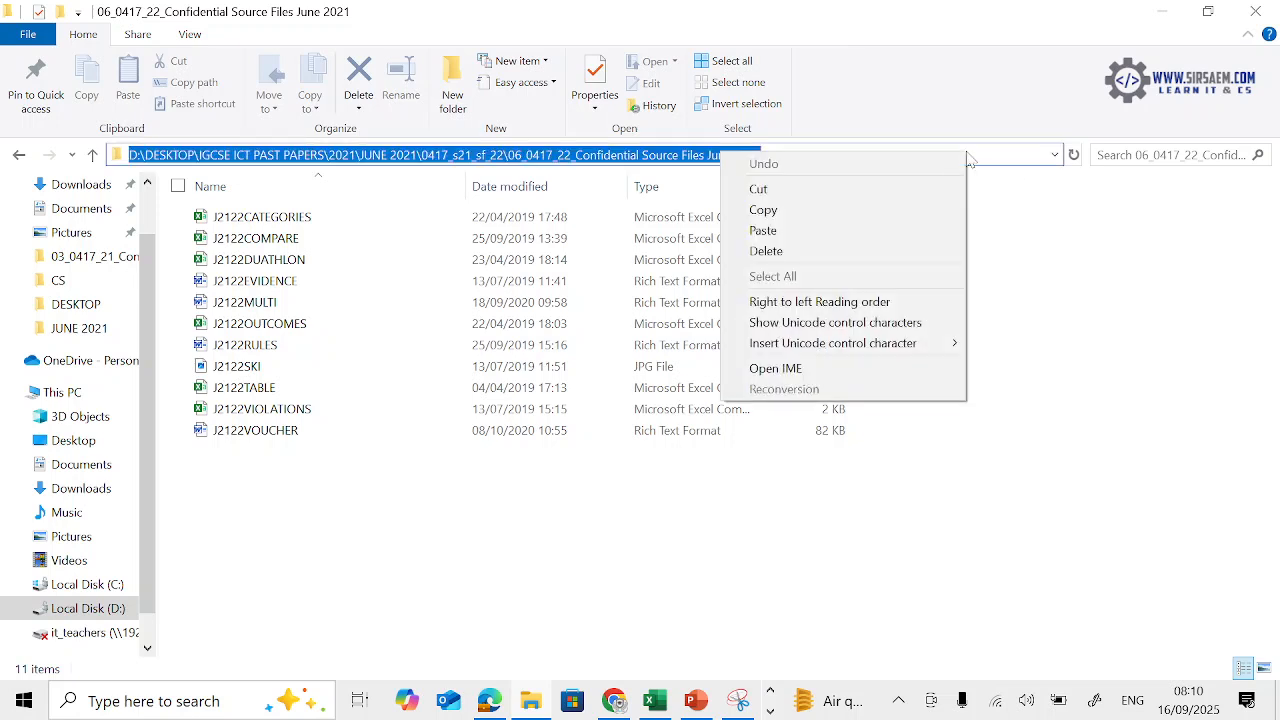
click(908, 209)
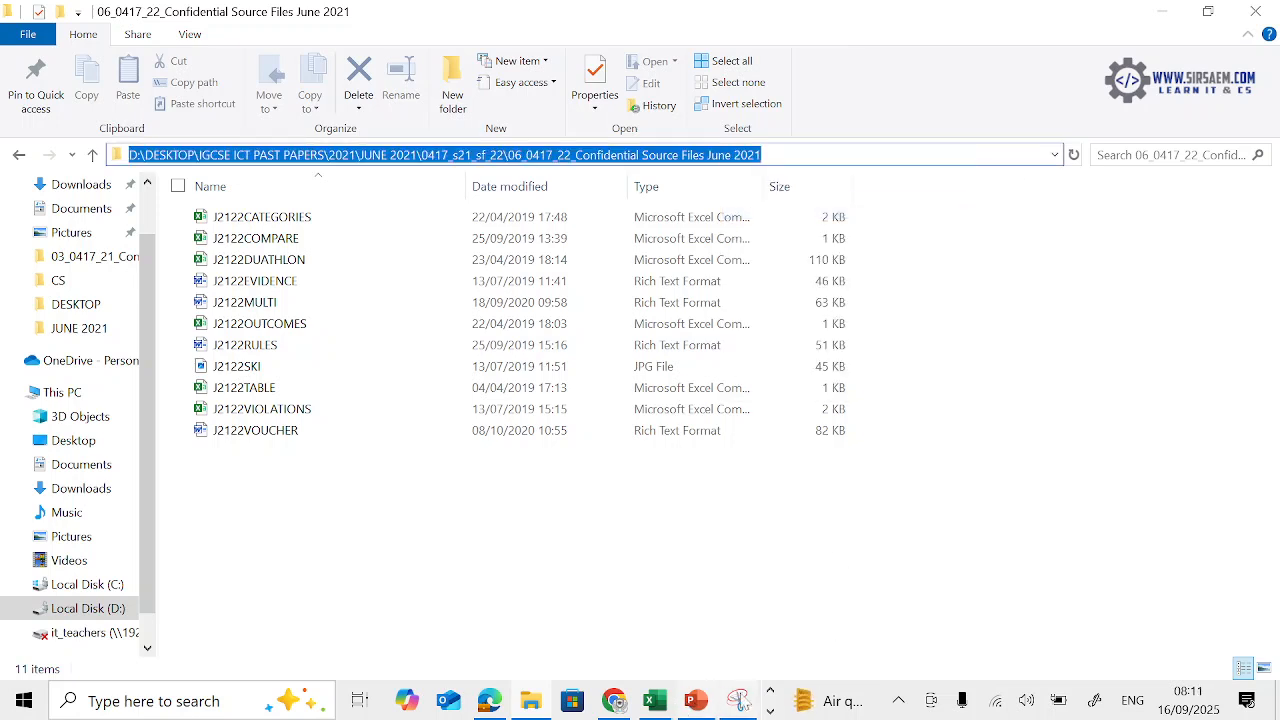
Launch Access and create a blank database, closing its empty default table
click(770, 710)
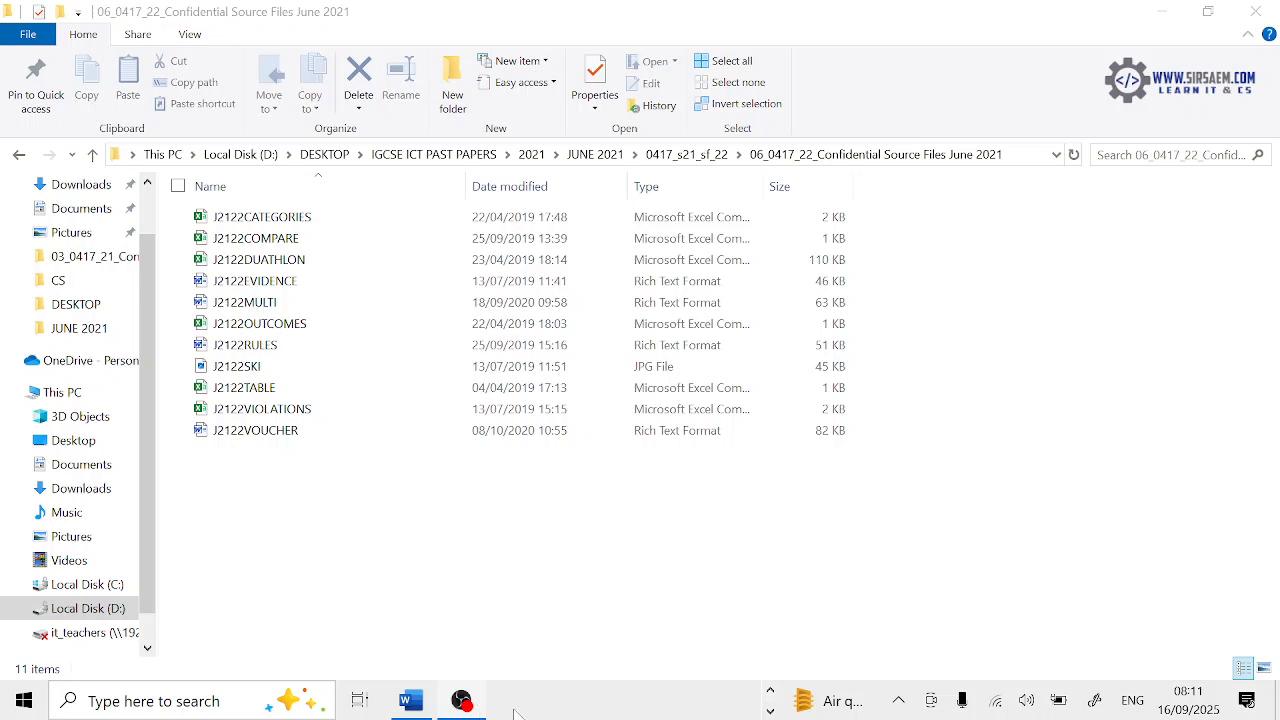
click(770, 691)
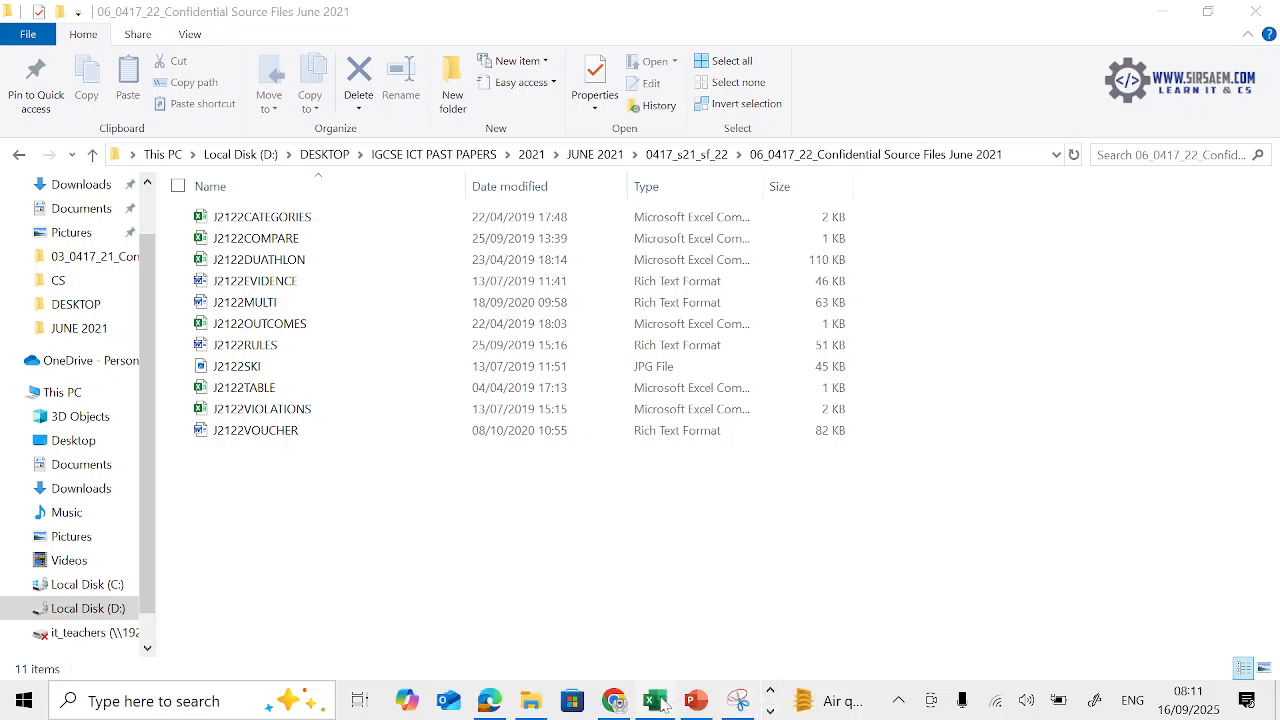
click(209, 708)
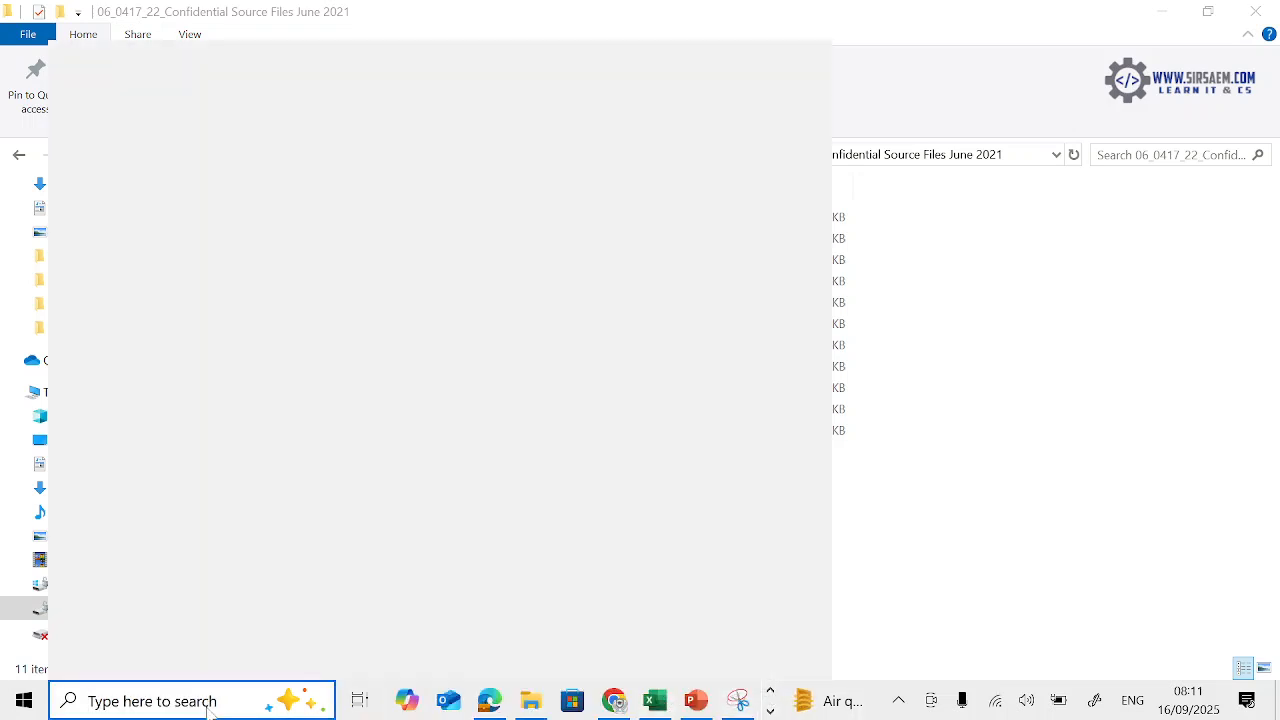
text(access)
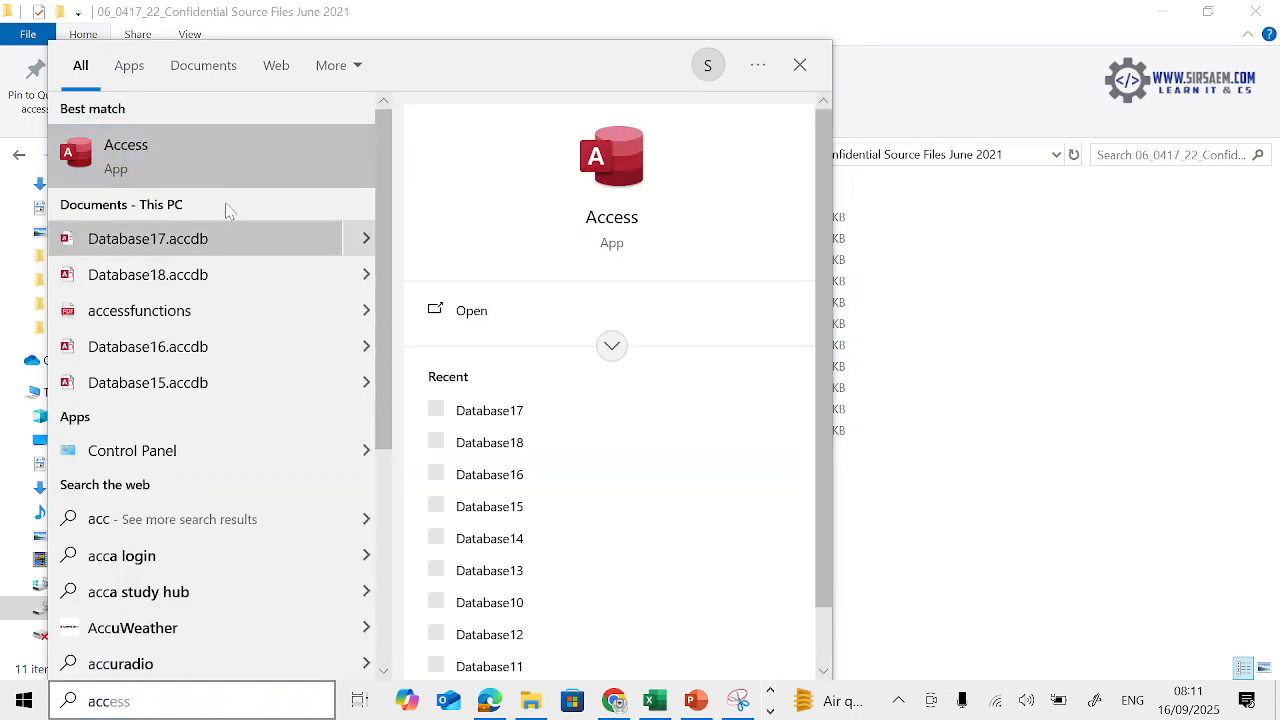
click(232, 166)
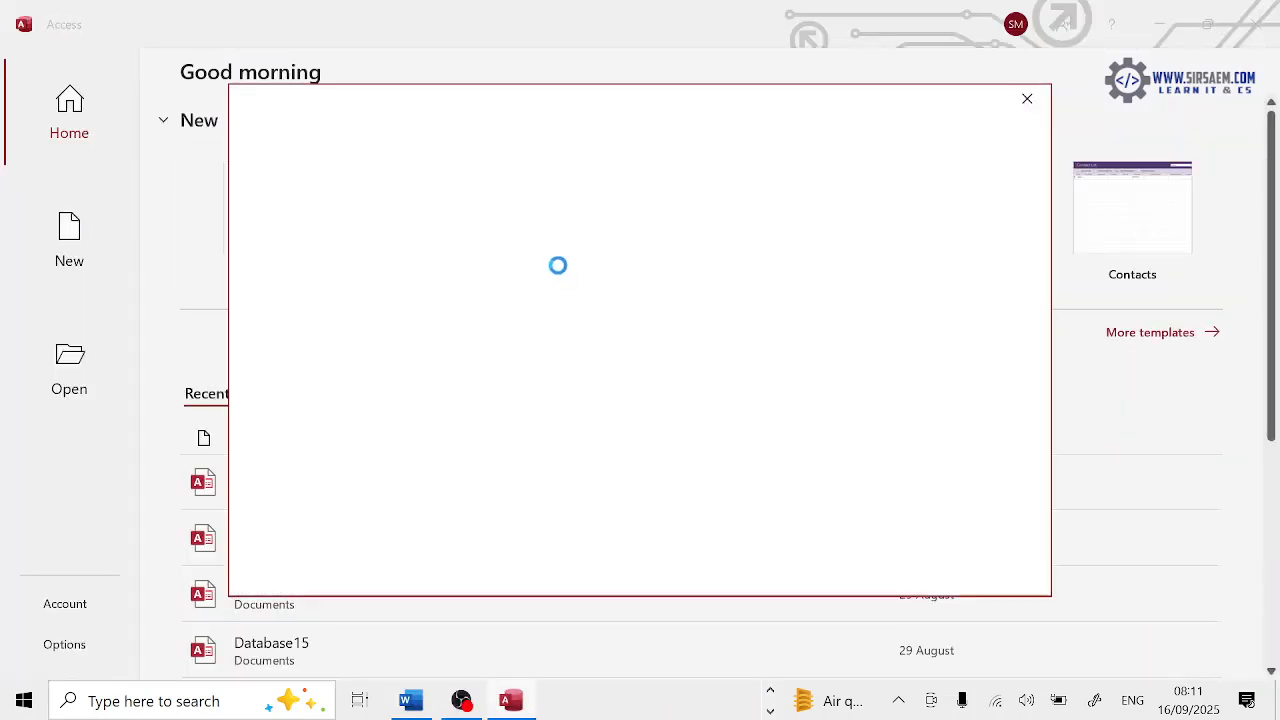
click(760, 322)
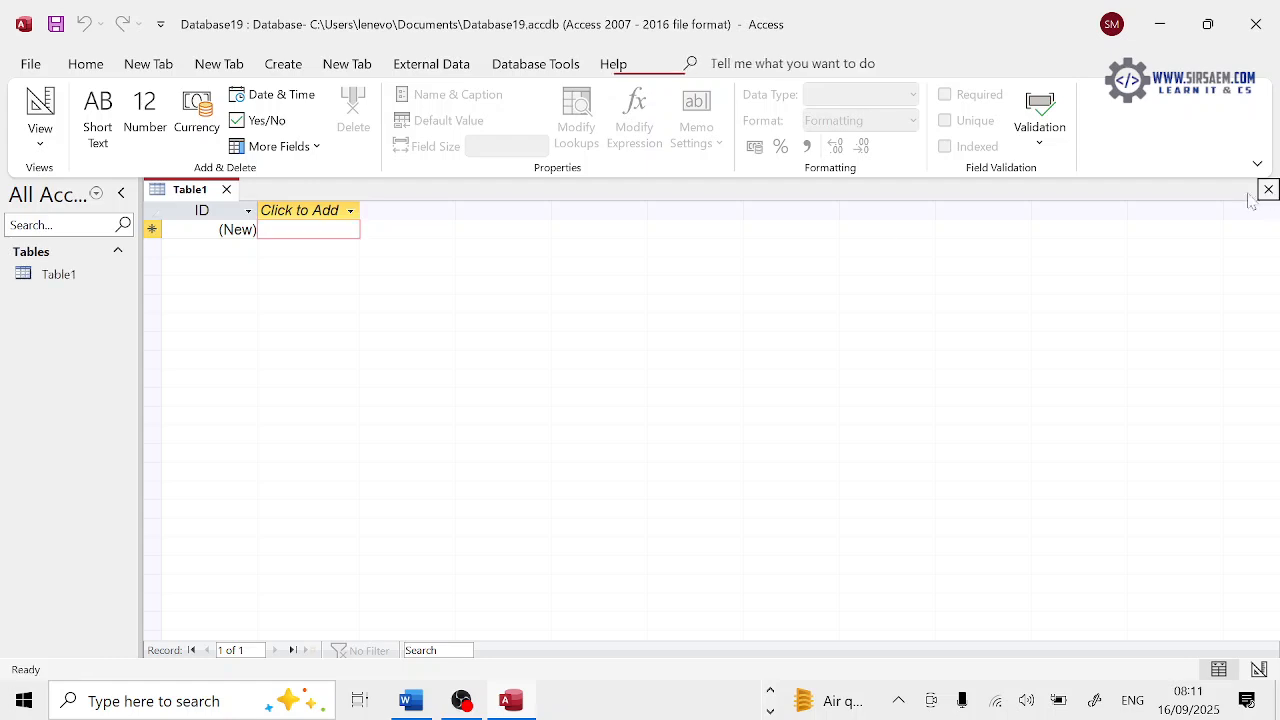
click(1268, 189)
Start importing a text file into a new table and browse for the source in the copied folder path
click(432, 66)
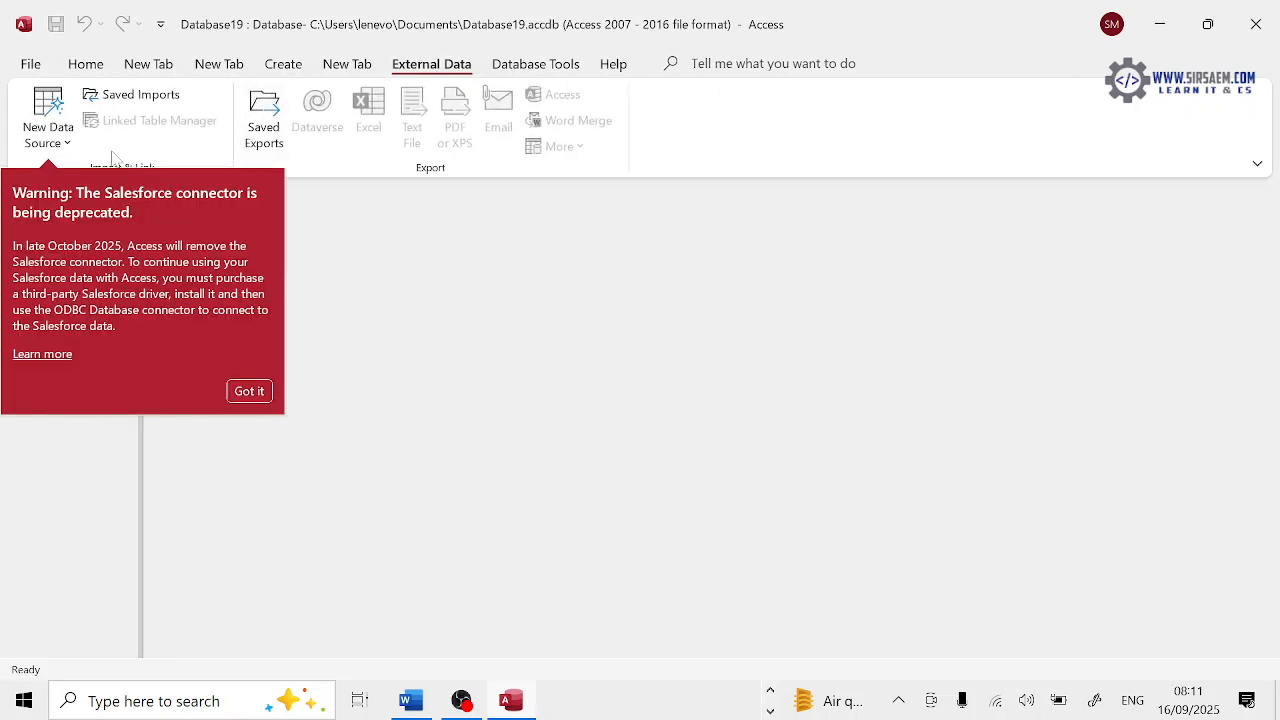
click(48, 118)
mouse_move(88, 192)
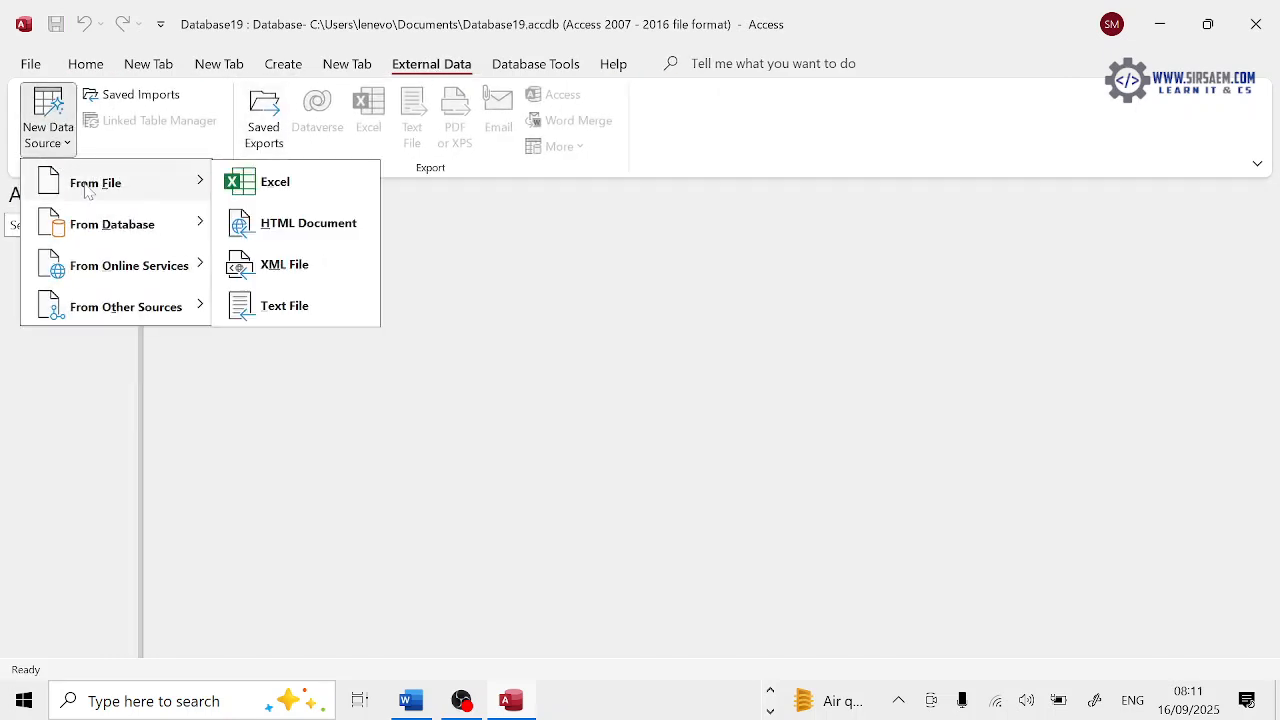
click(331, 302)
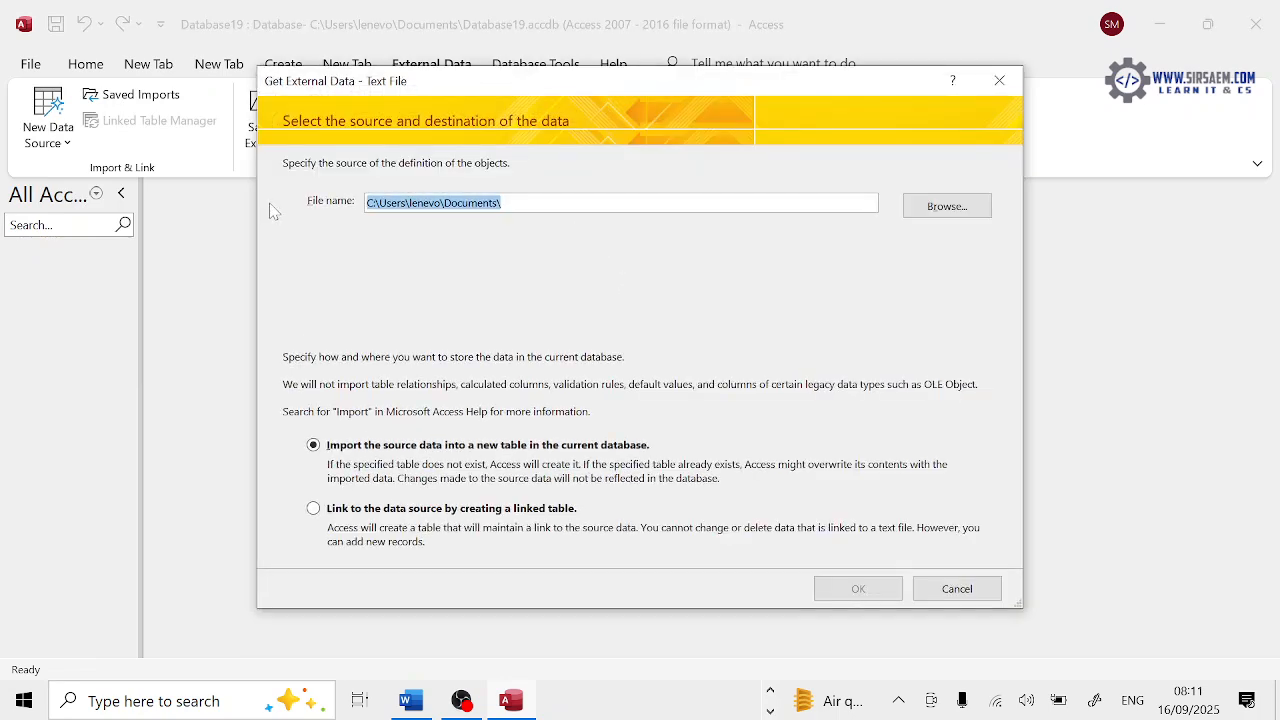
key(ctrl+v)
click(947, 206)
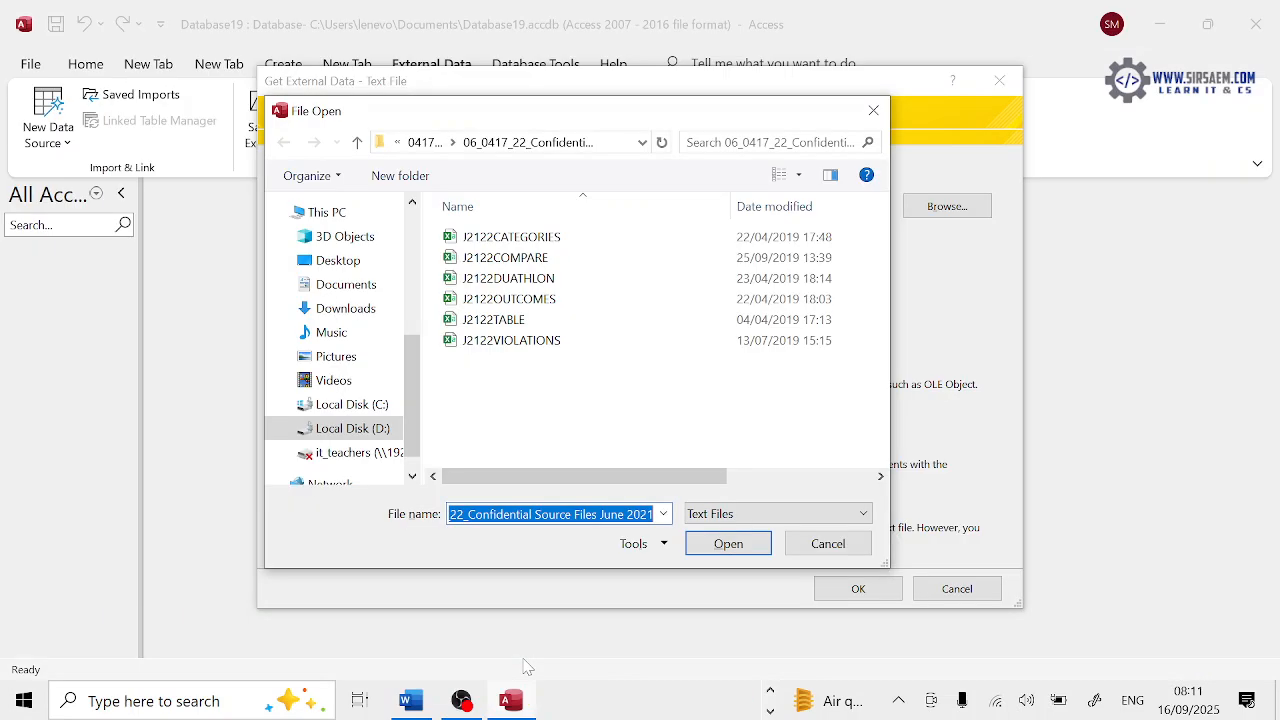
Check the required import file in the question paper in Edge and draw a tick above J2122DUATHLON.csv
key(alt+Tab)
key(alt+Tab)
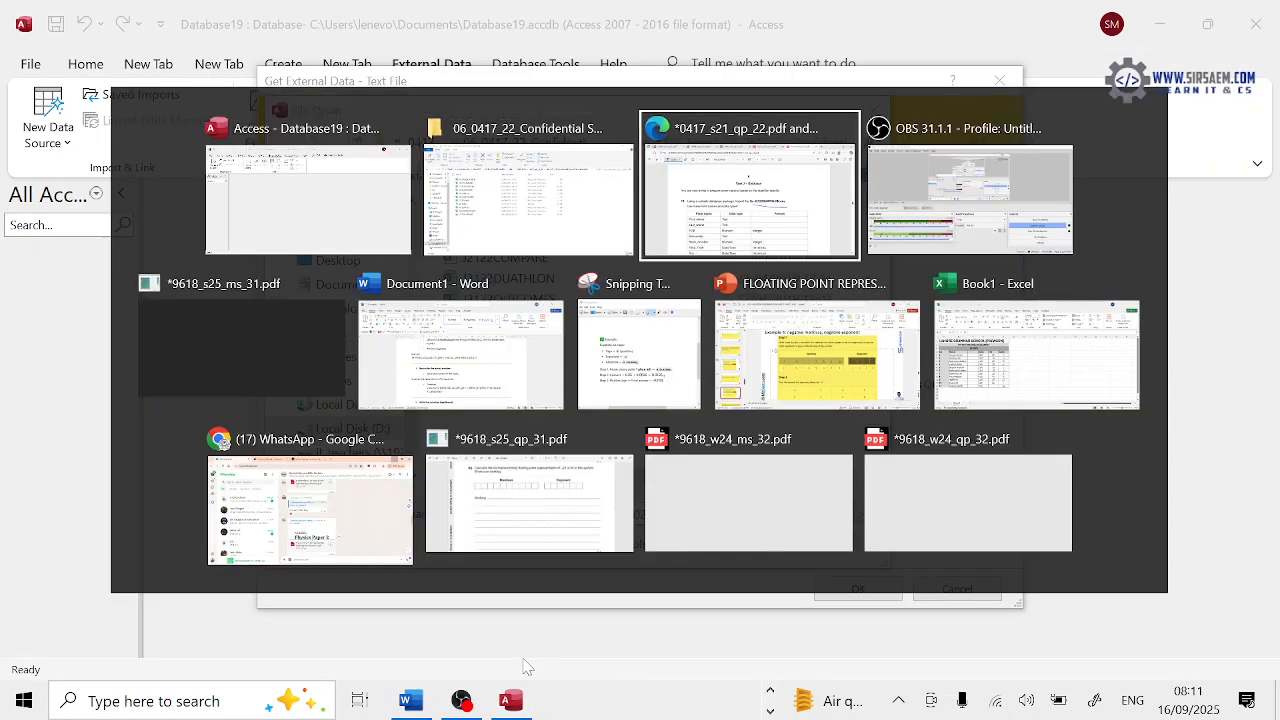
scroll(530, 590, down, 1)
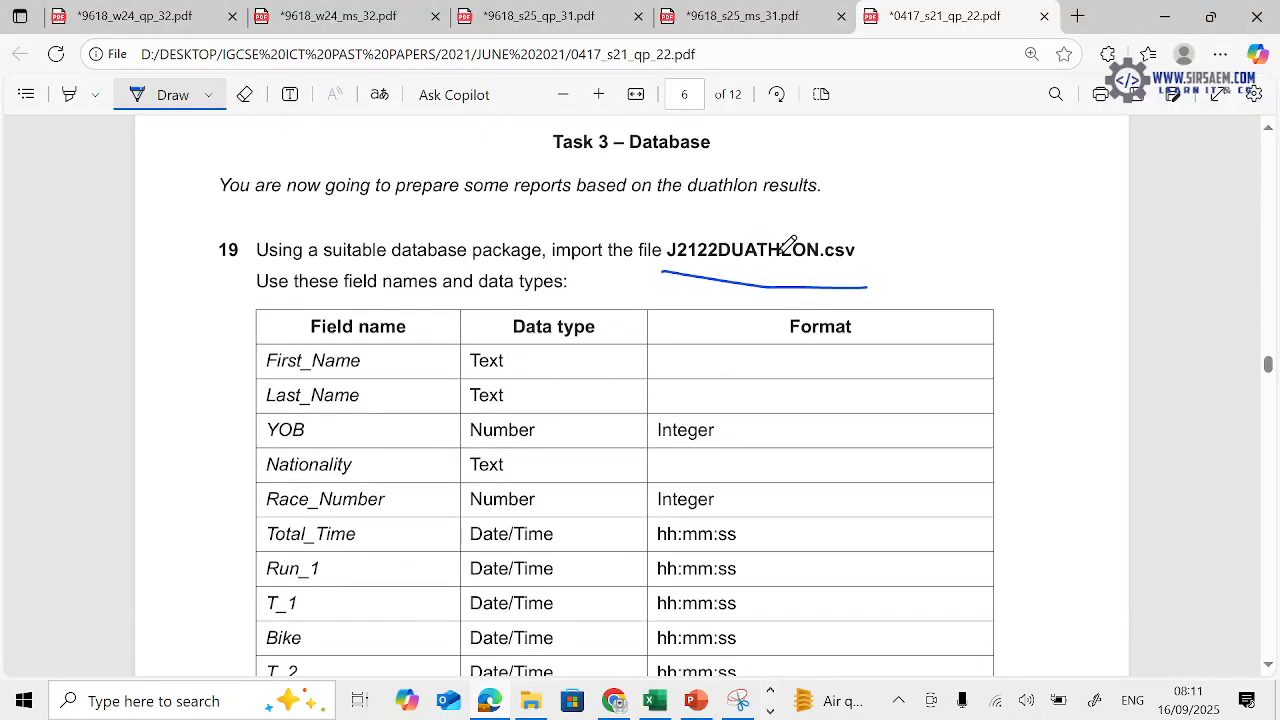
drag(781, 233, 798, 218)
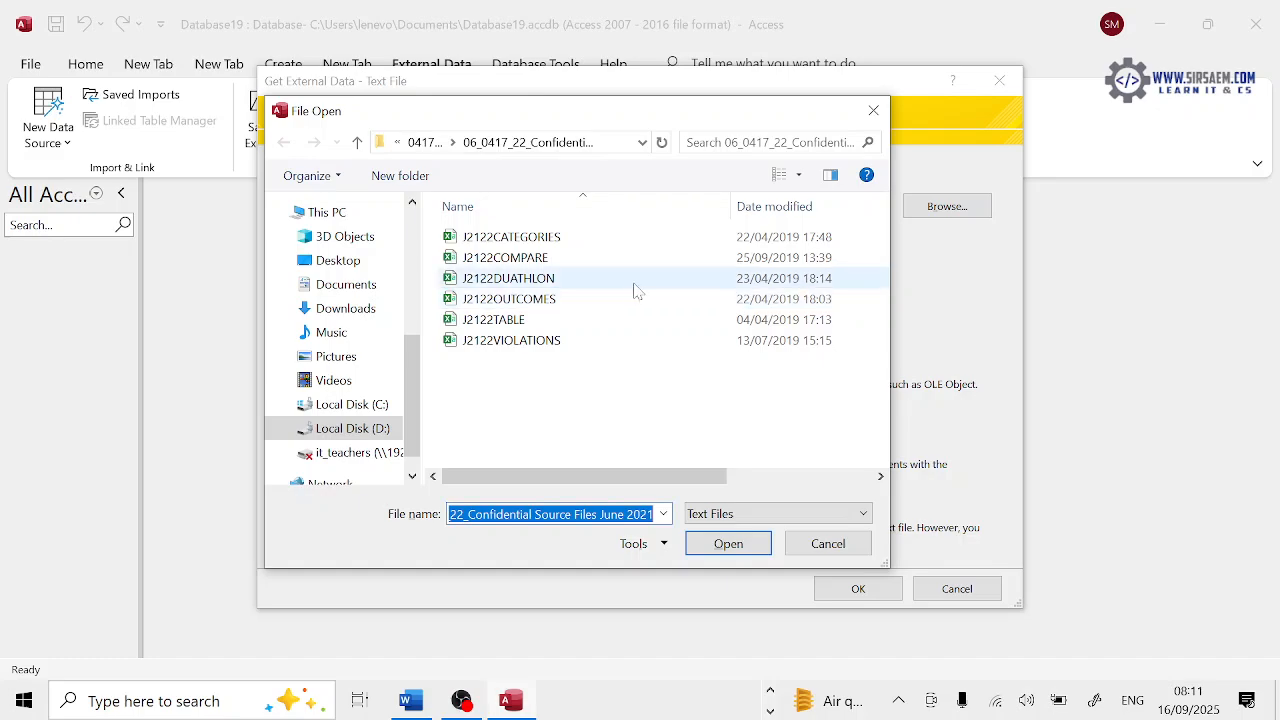
Select J2122DUATHLON as the import source in Access and use its first row as field names, continuing to the field options
double_click(633, 284)
click(830, 588)
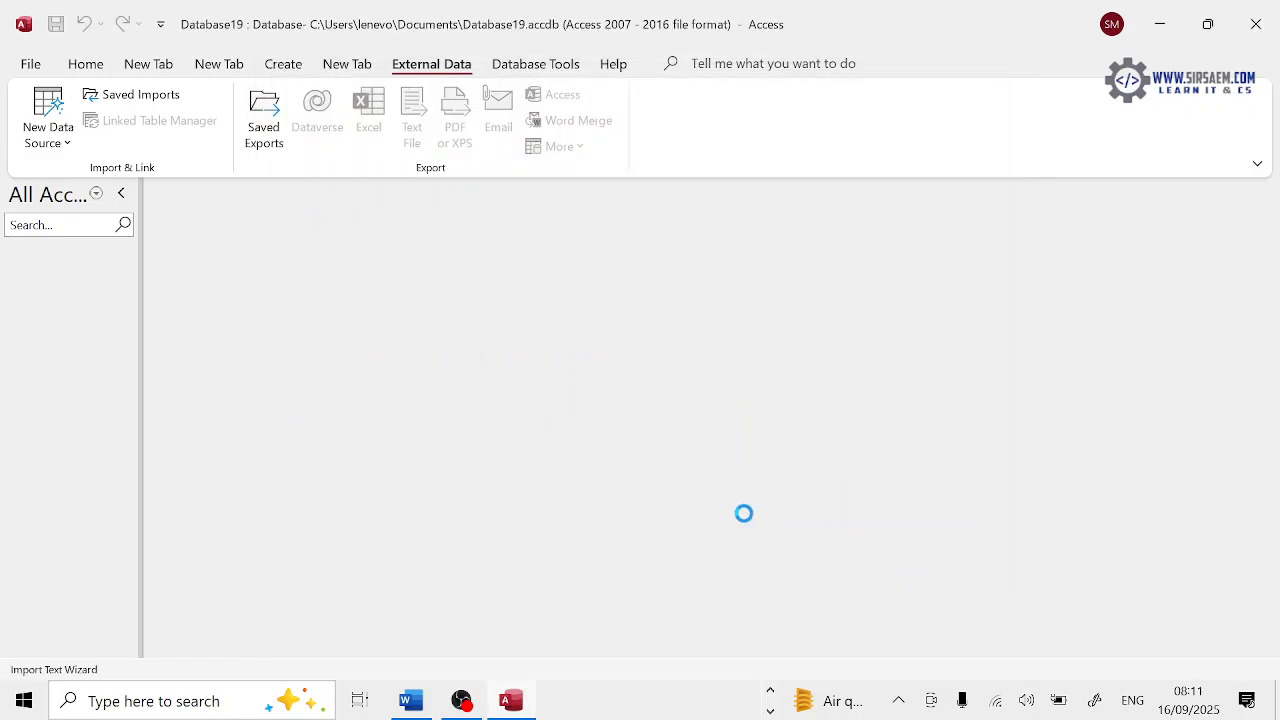
click(820, 553)
click(428, 208)
click(843, 548)
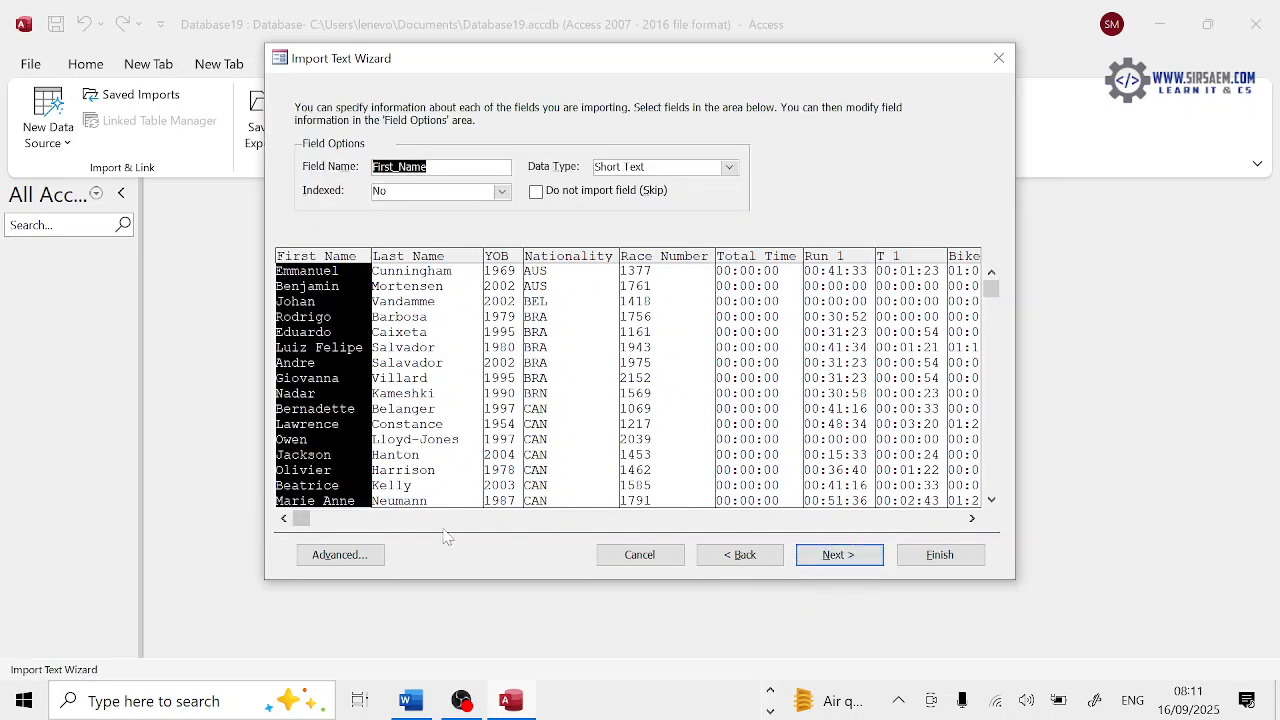
Check the advanced import specification's field names and data types against the question paper, accept it, and continue to the primary key options
click(370, 552)
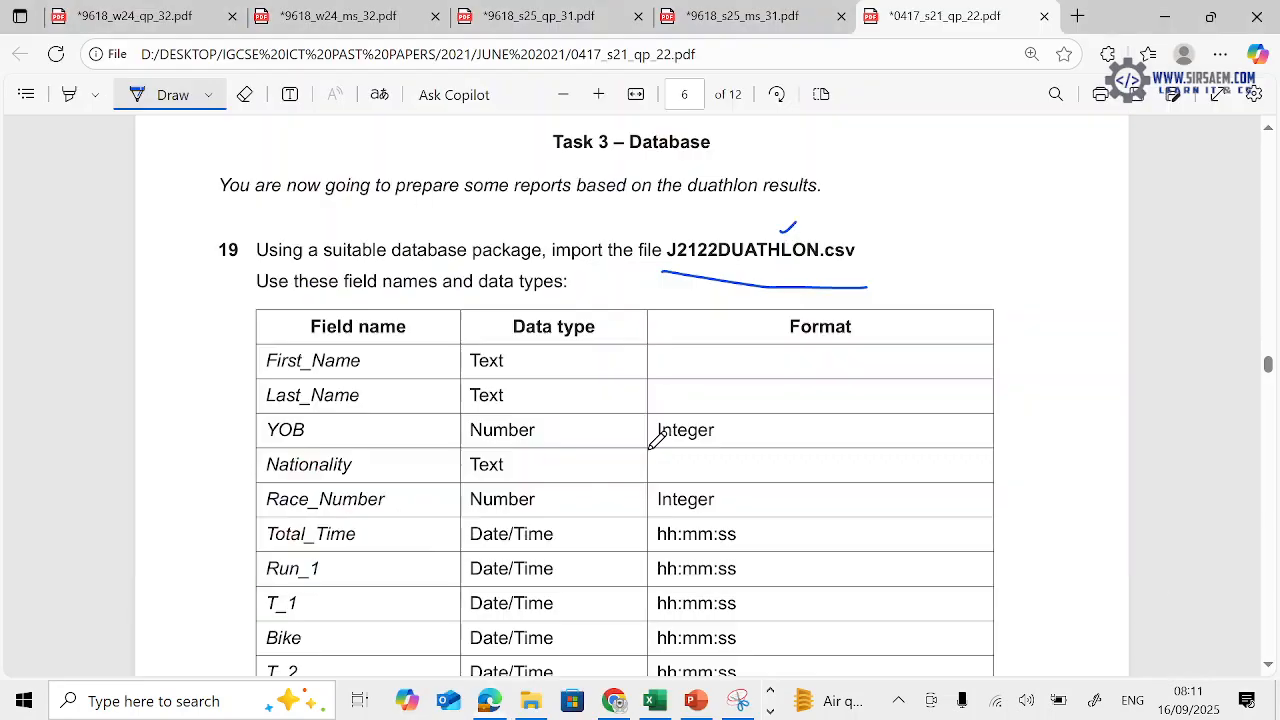
scroll(657, 440, down, 1)
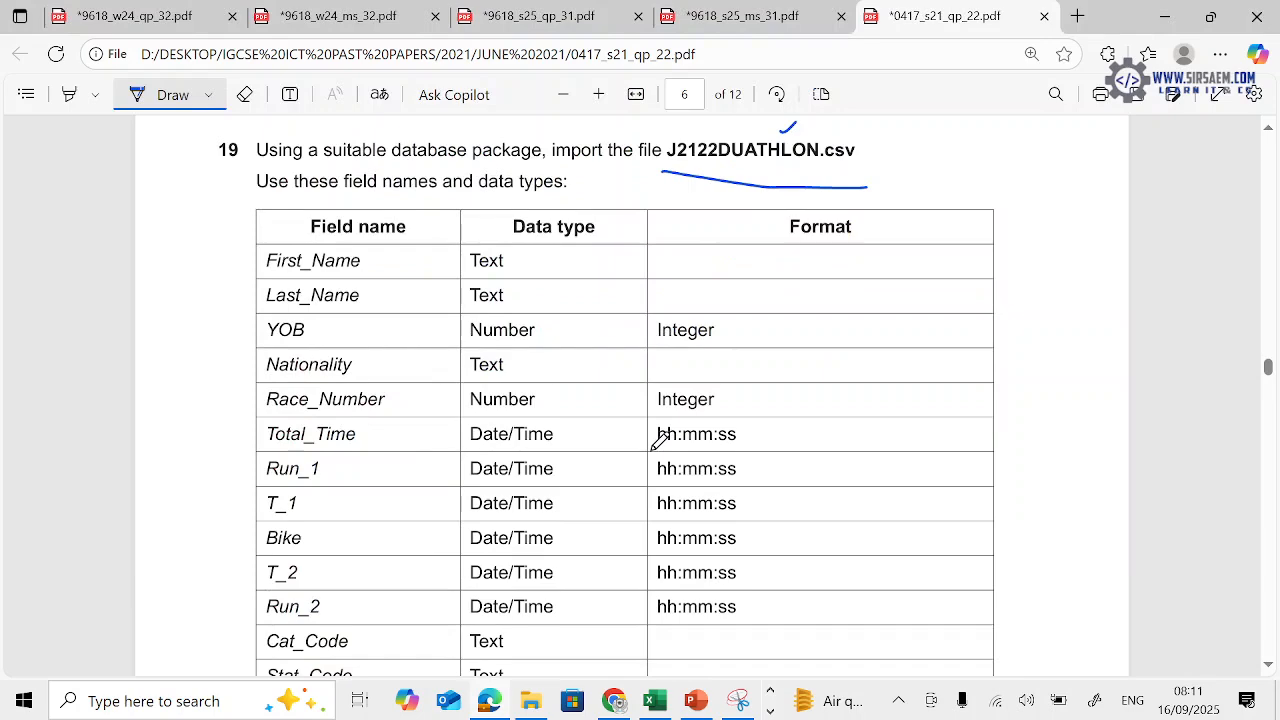
scroll(657, 442, down, 1)
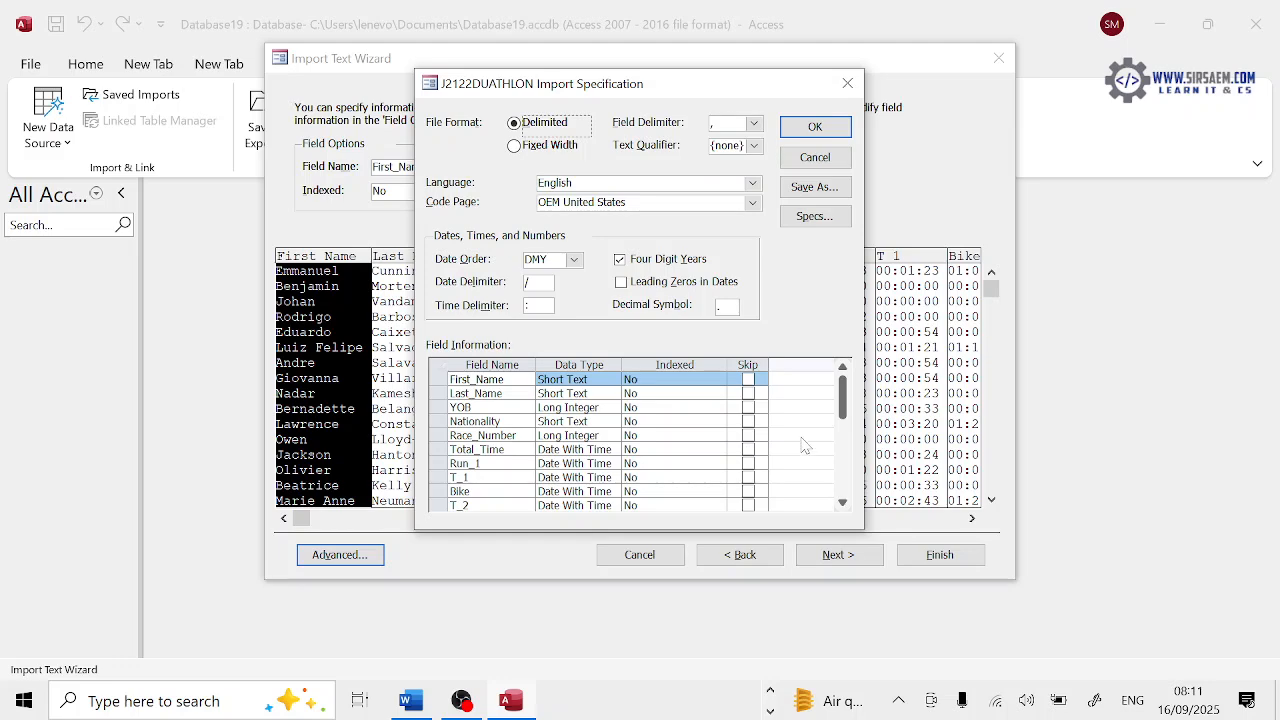
drag(843, 415, 843, 440)
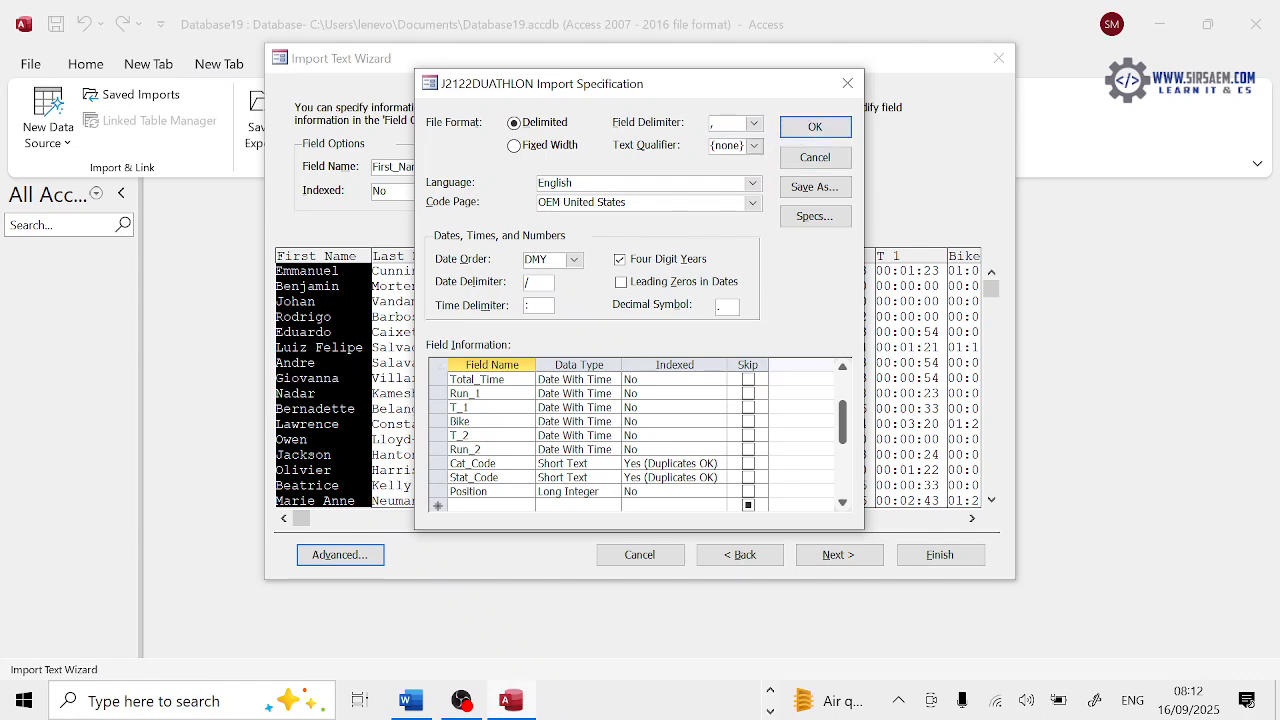
click(810, 130)
click(839, 554)
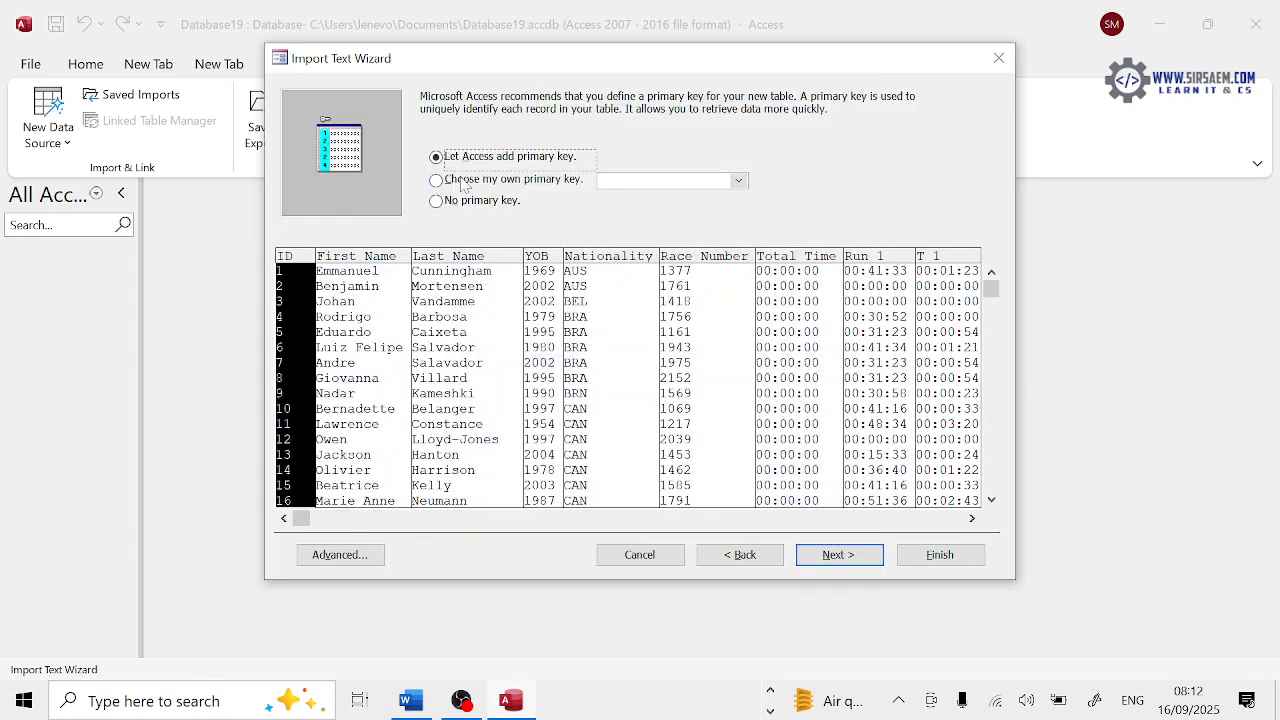
Choose Race_Number as the primary key and finish importing into table J2122DUATHLON without saving the import steps
click(438, 178)
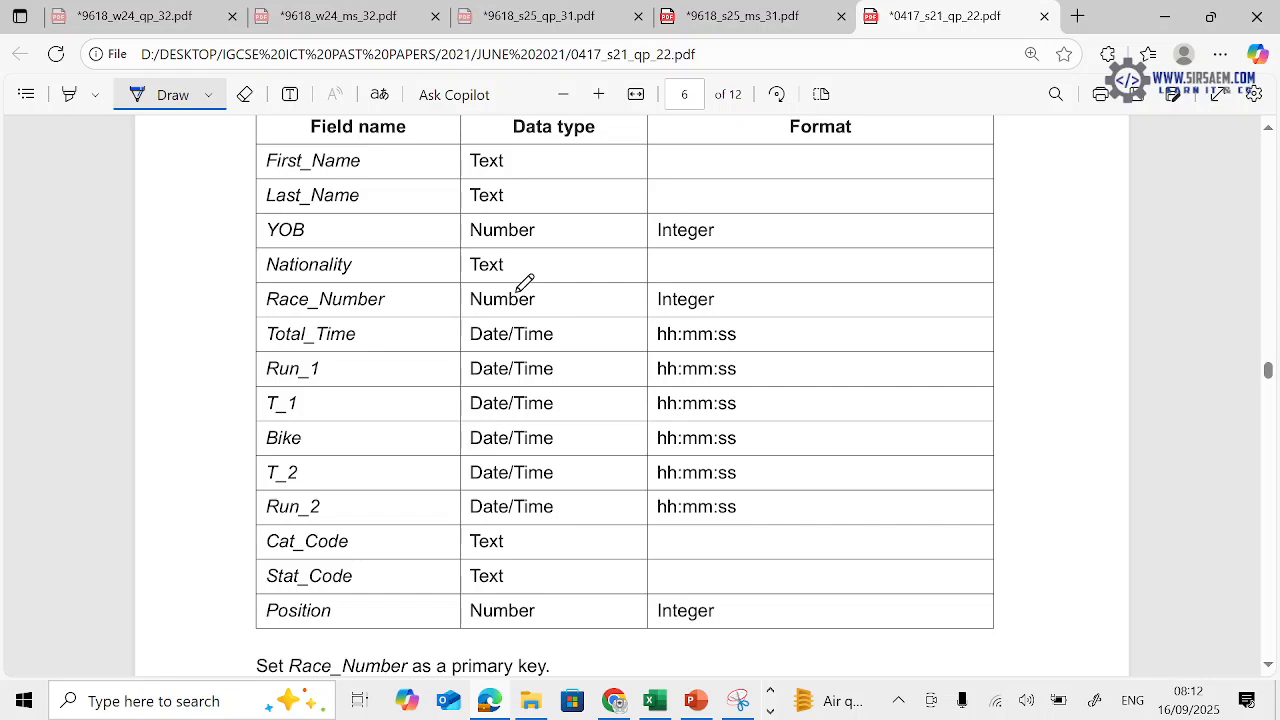
scroll(537, 409, down, 3)
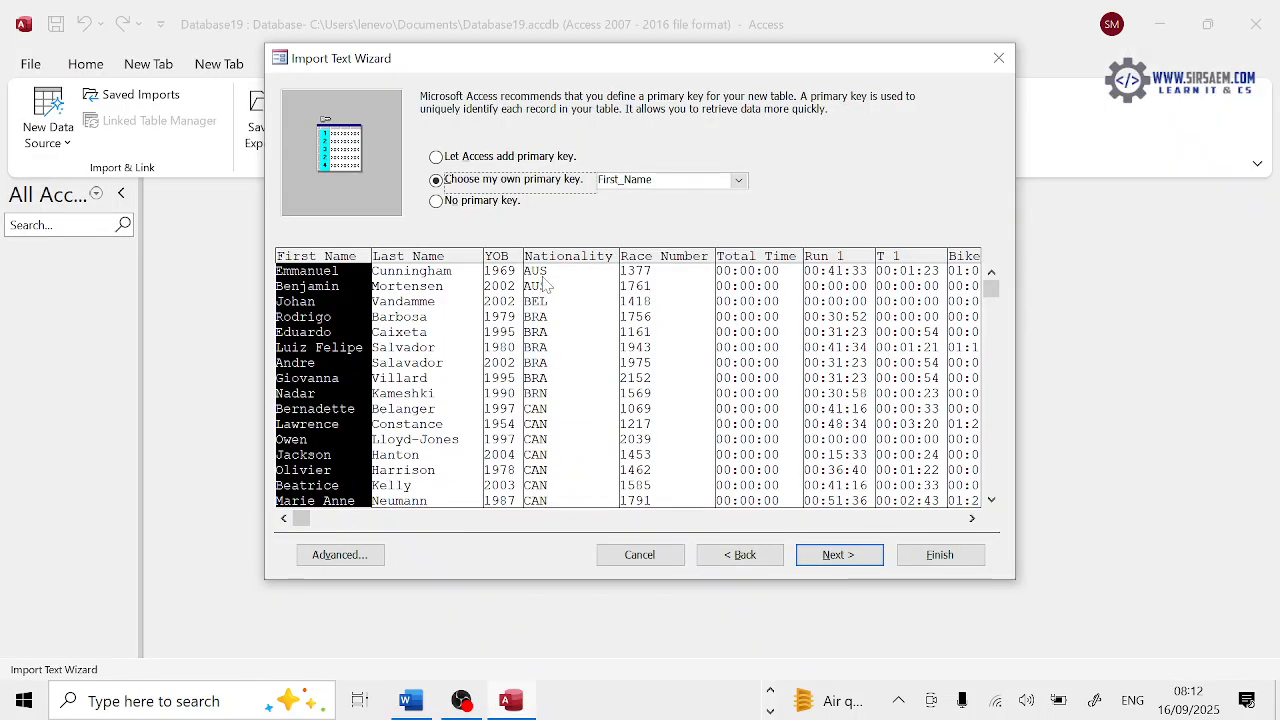
click(647, 281)
click(877, 556)
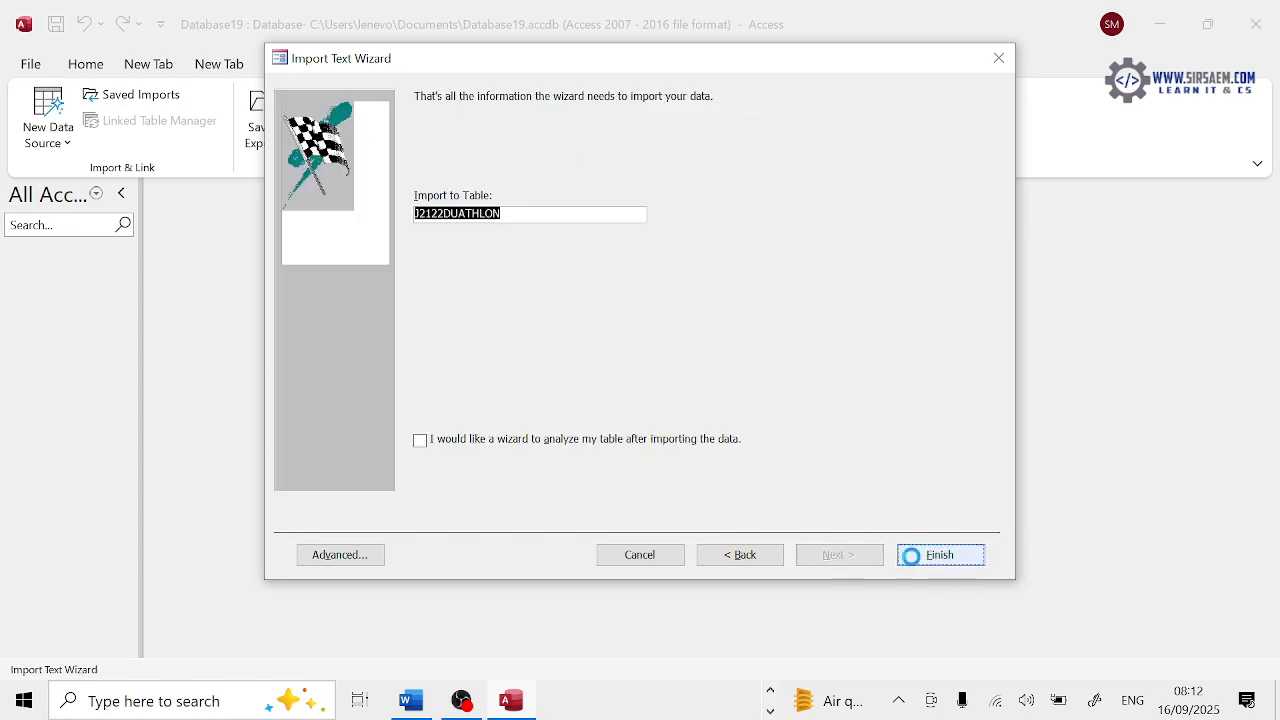
click(905, 556)
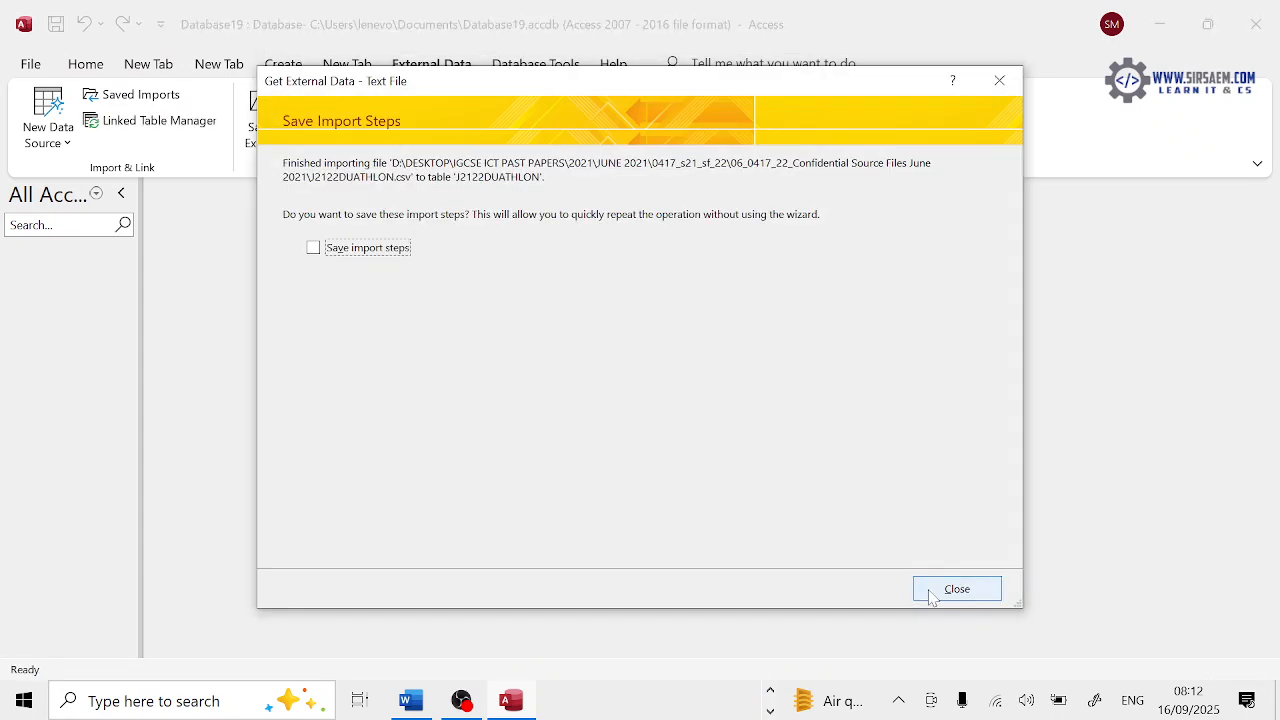
click(952, 589)
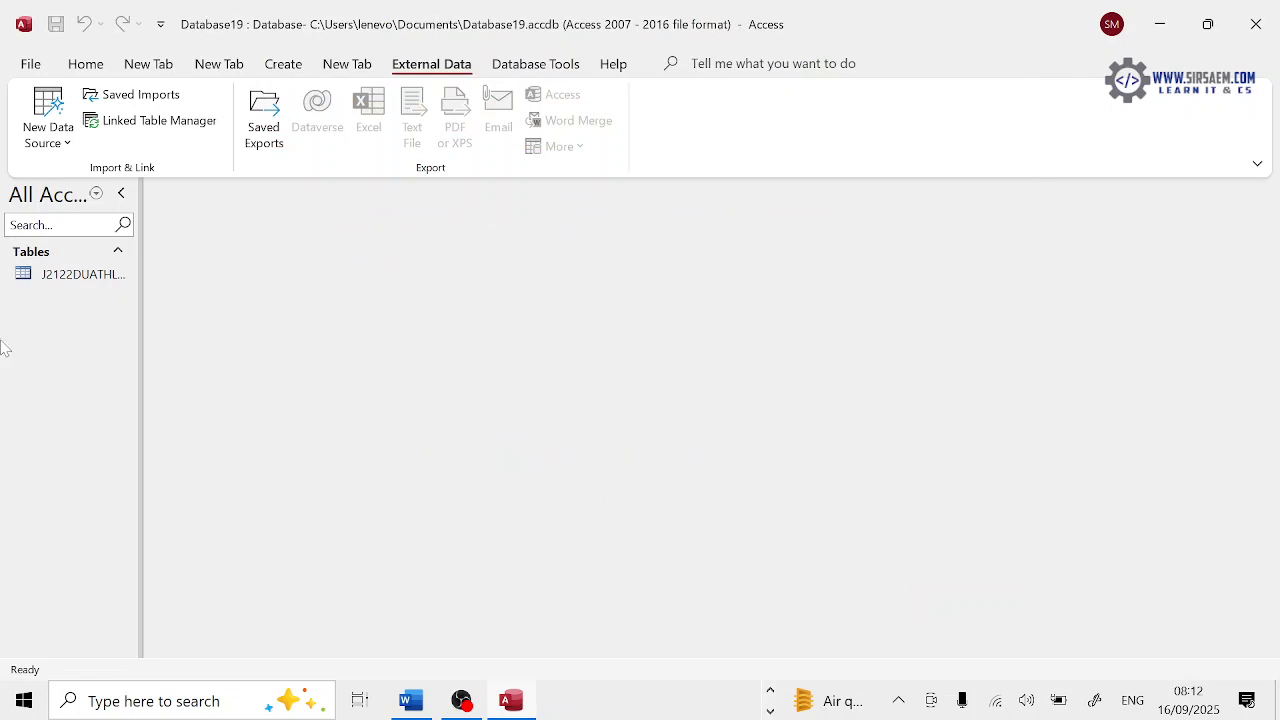
Open the J2122DUATHLON table, compare its time fields with the question paper, and draw a tick beside the hh:mm:ss format of T_2
double_click(72, 275)
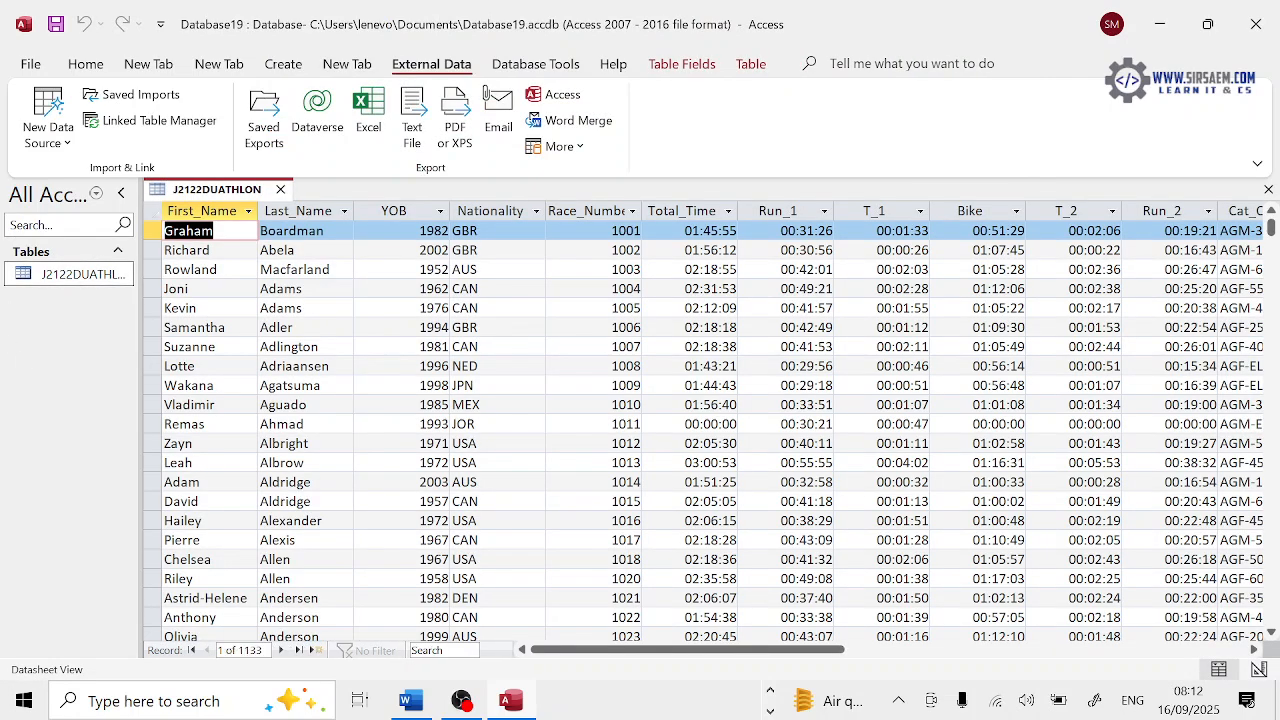
click(791, 211)
key(alt+Tab)
drag(751, 266, 780, 250)
key(alt+Tab)
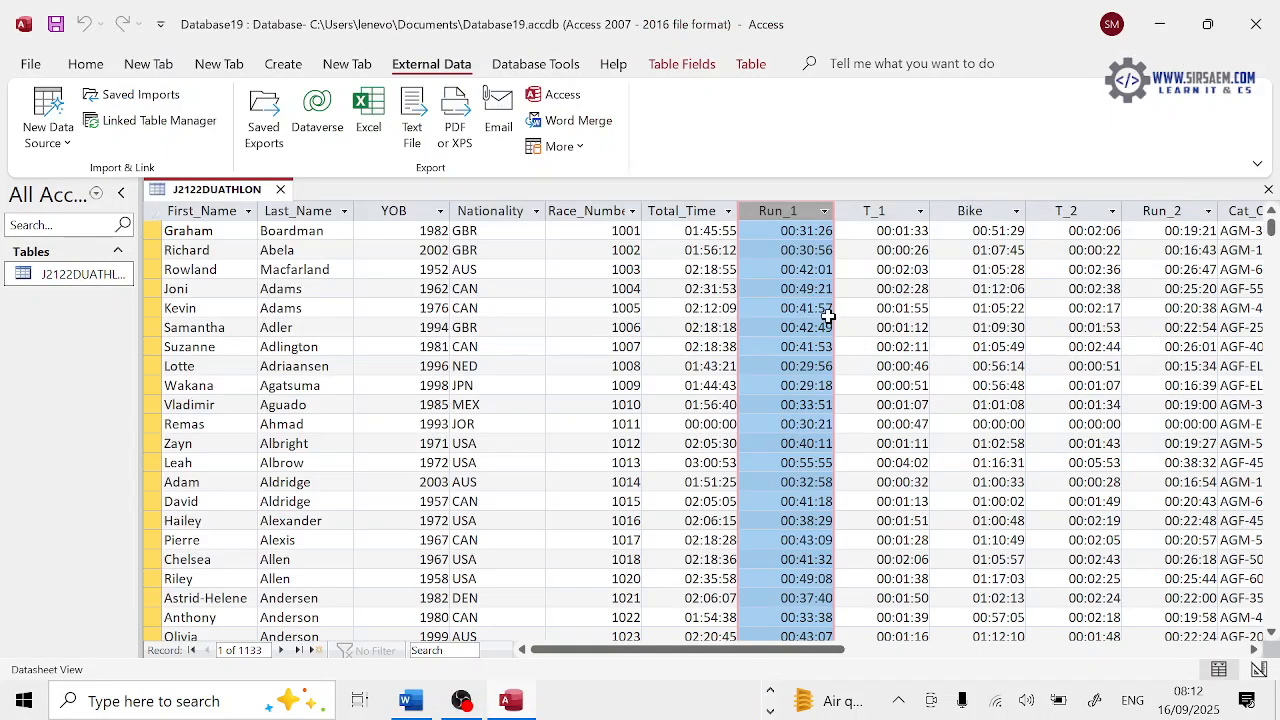
key(alt+Tab)
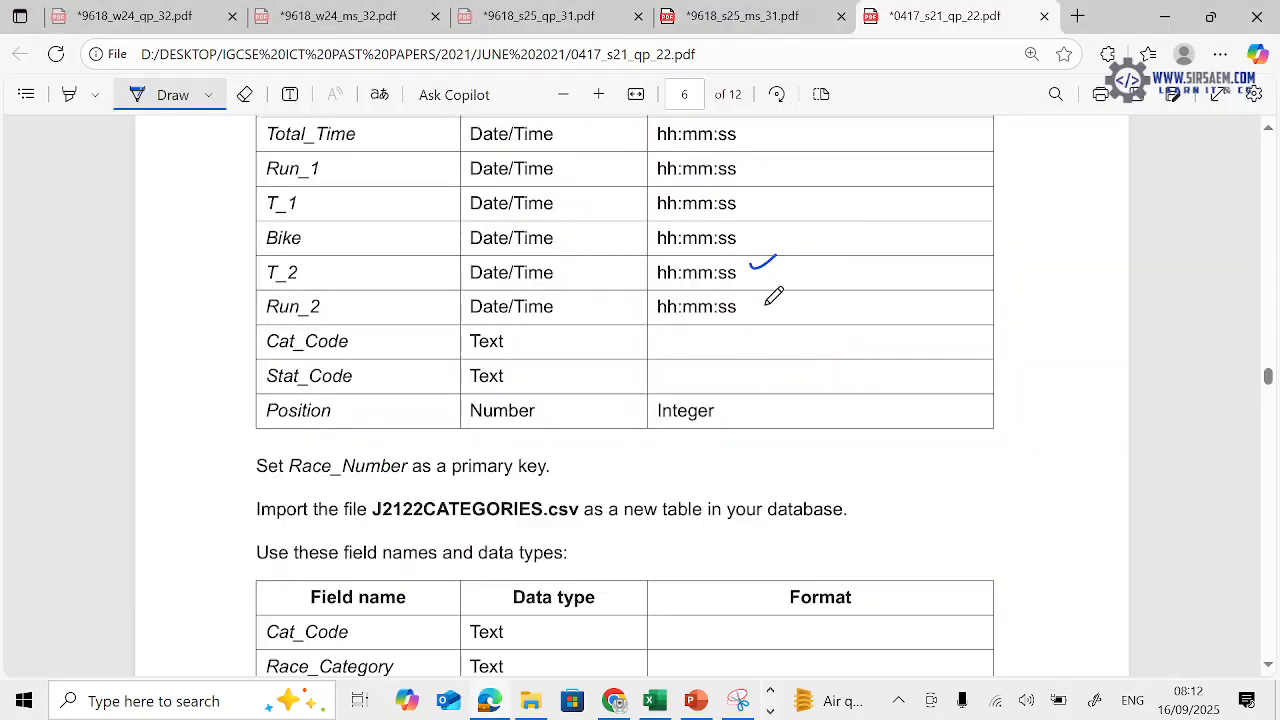
key(alt+Tab)
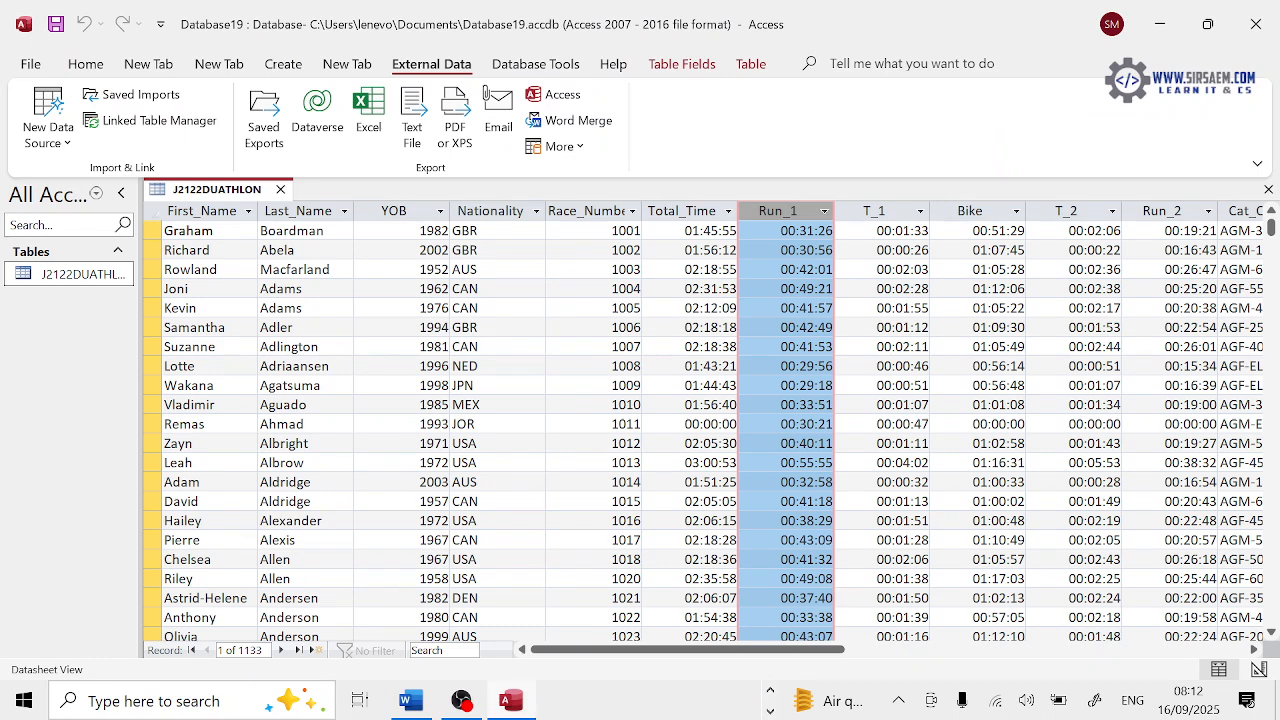
drag(800, 652, 883, 653)
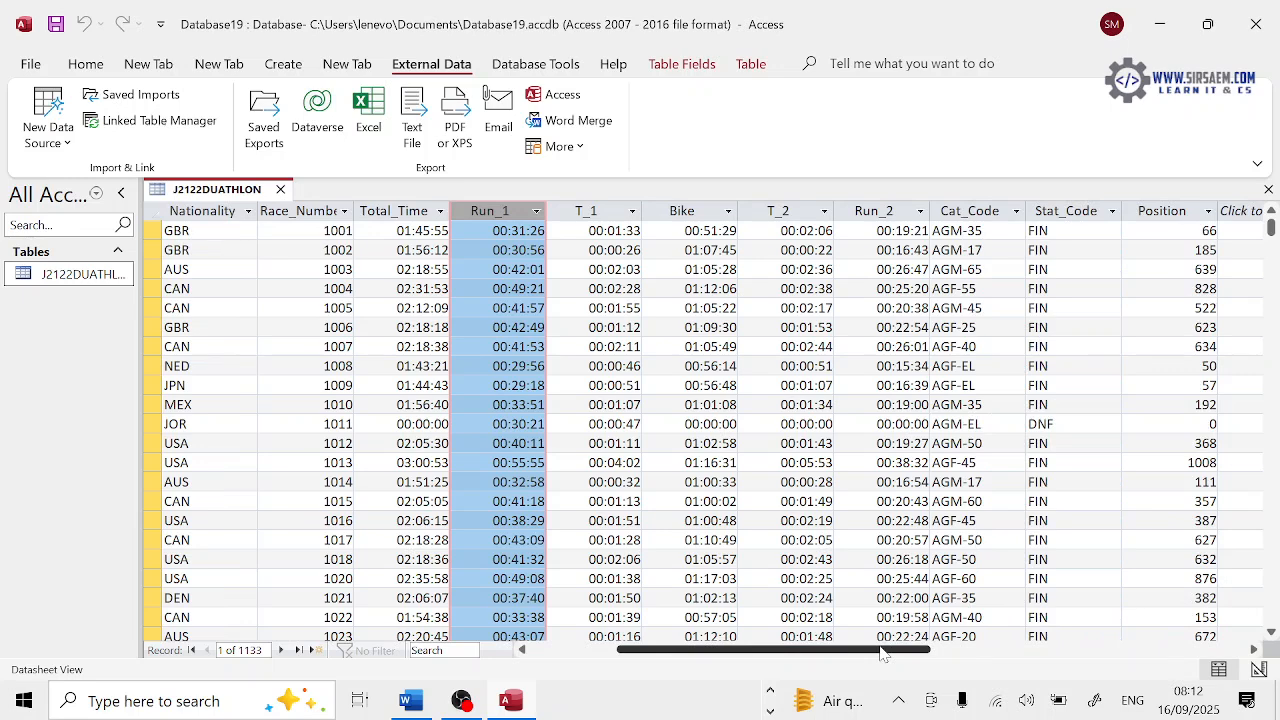
Show J2122DUATHLON in Design View and go to the Format property of Total_Time, checking the question paper's field list
click(85, 63)
click(40, 132)
click(84, 226)
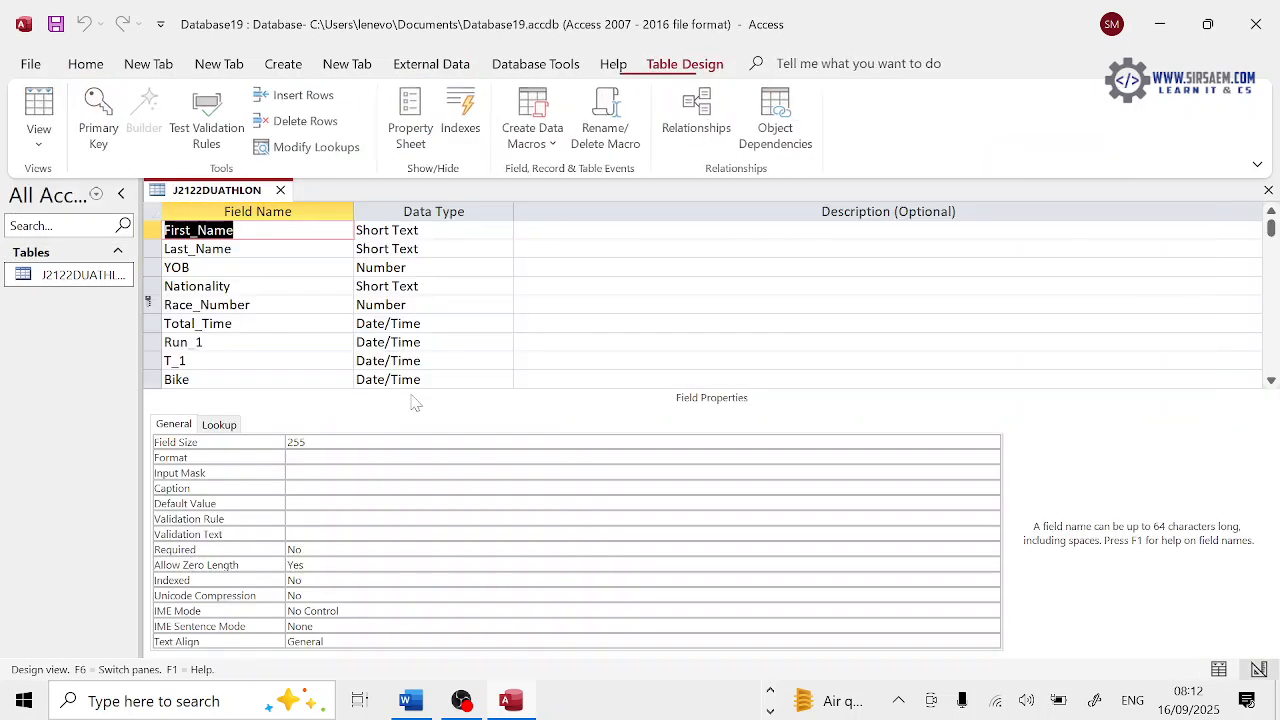
key(alt+Tab)
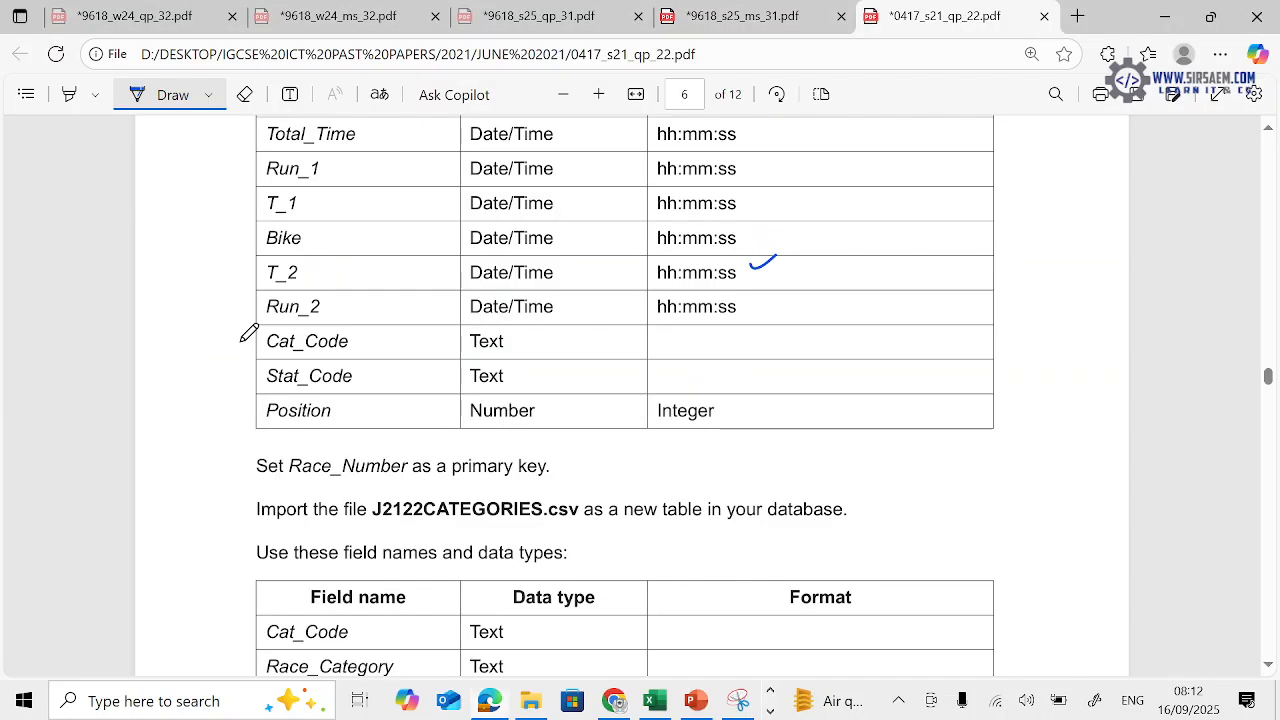
key(alt+Tab)
click(430, 323)
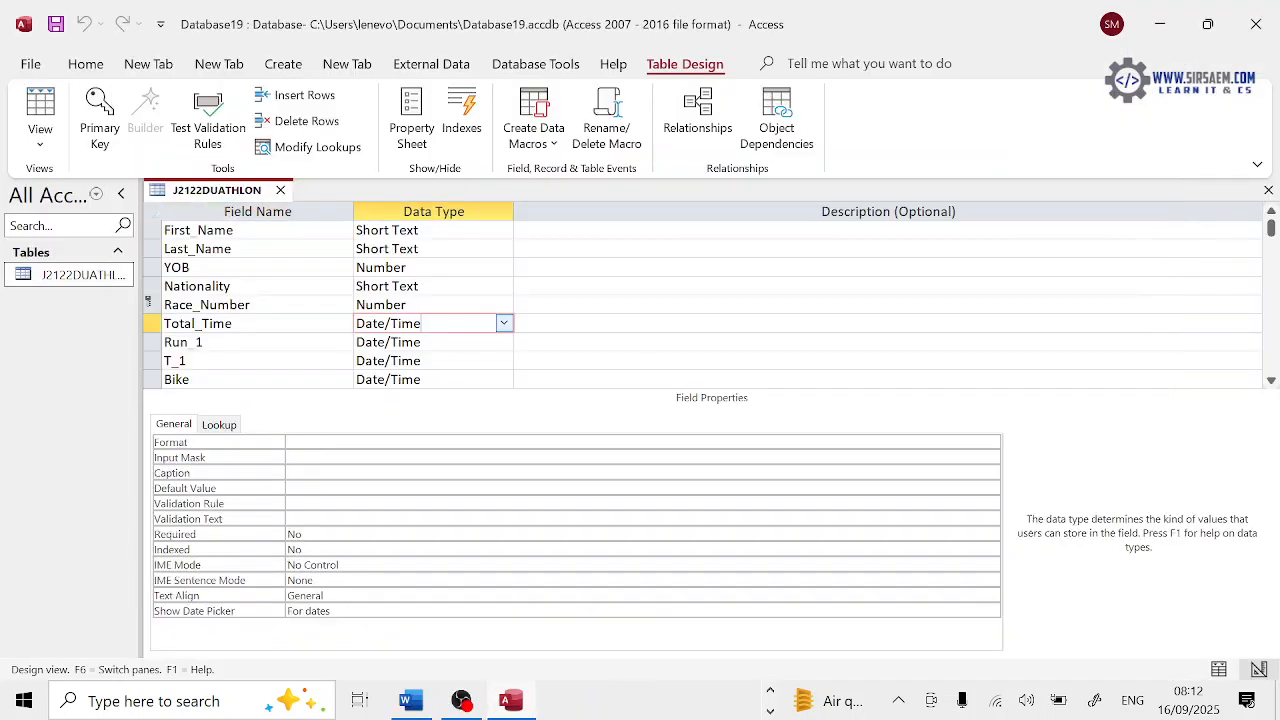
key(F6)
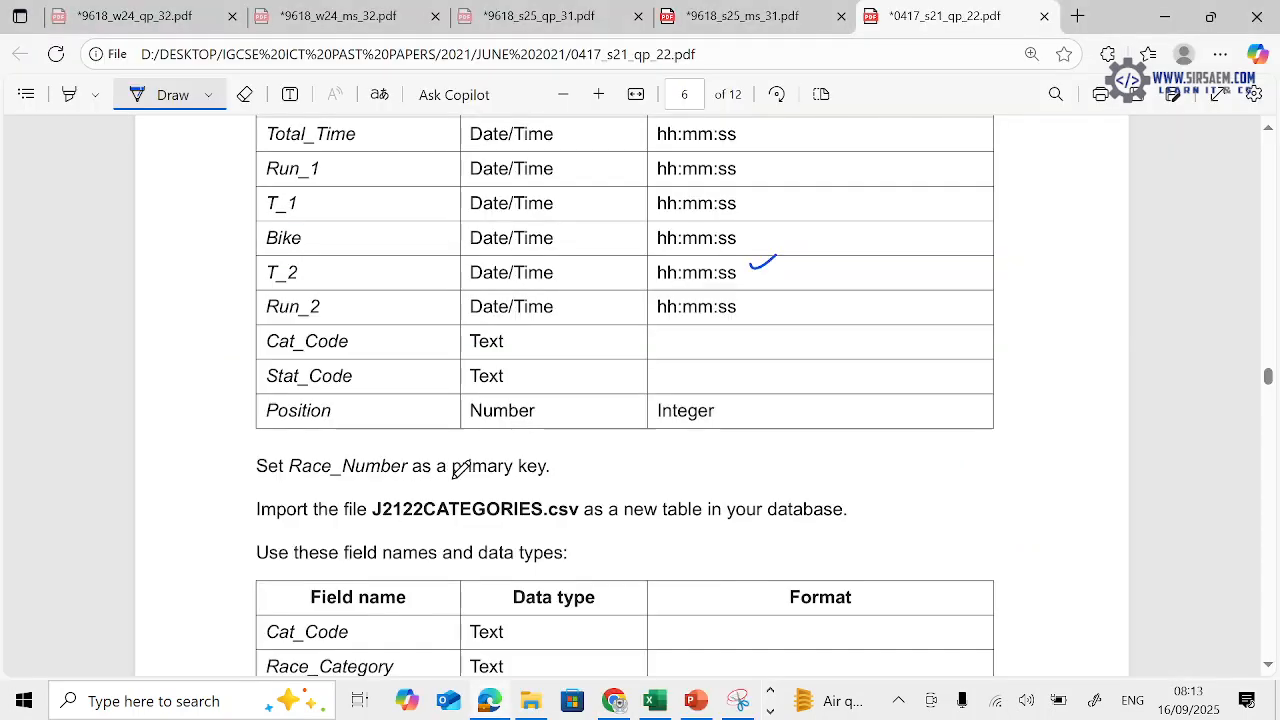
Underline J2122CATEGORIES.csv in the question paper and start importing that file in Access as text into a new table
scroll(458, 470, down, 3)
drag(374, 318, 526, 319)
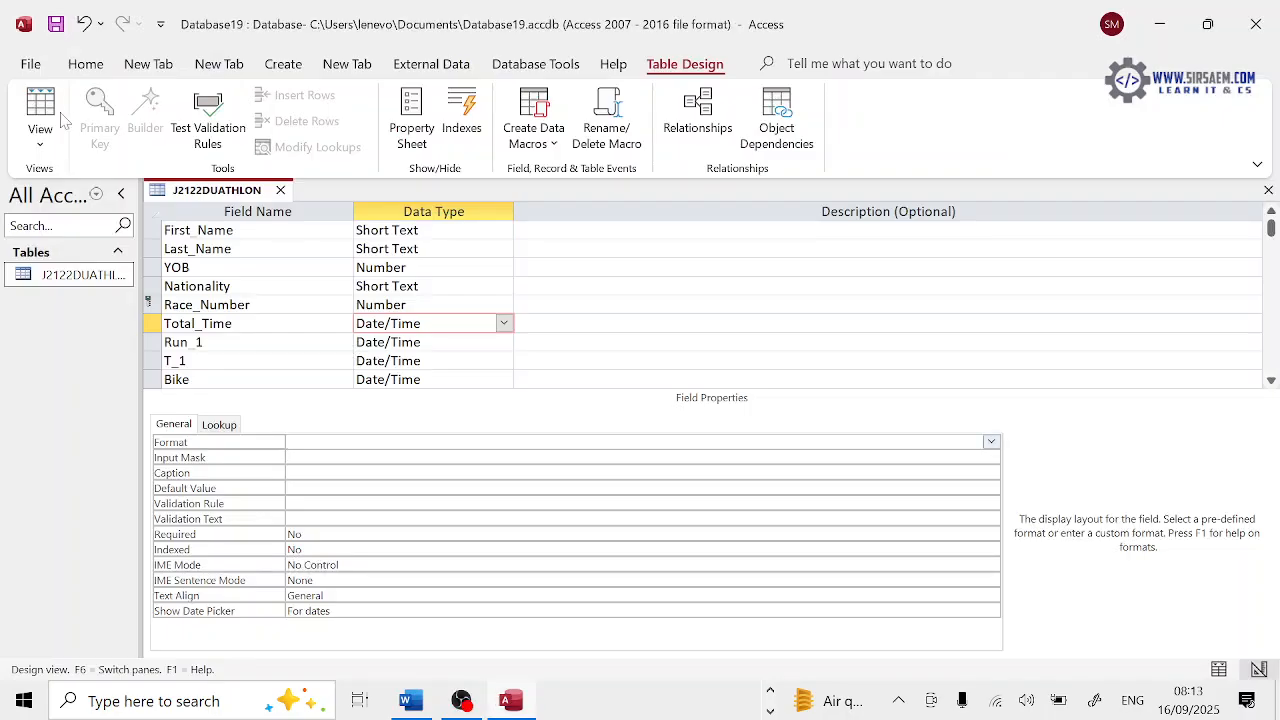
click(431, 63)
click(48, 125)
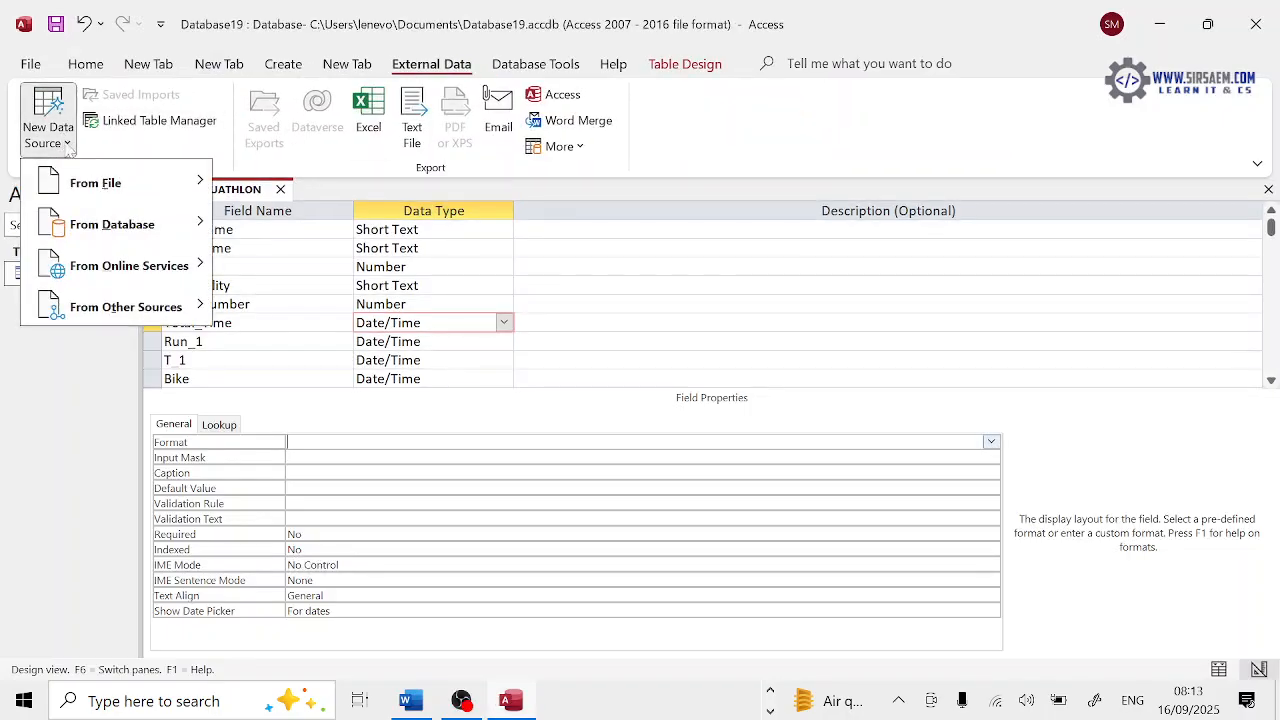
mouse_move(87, 175)
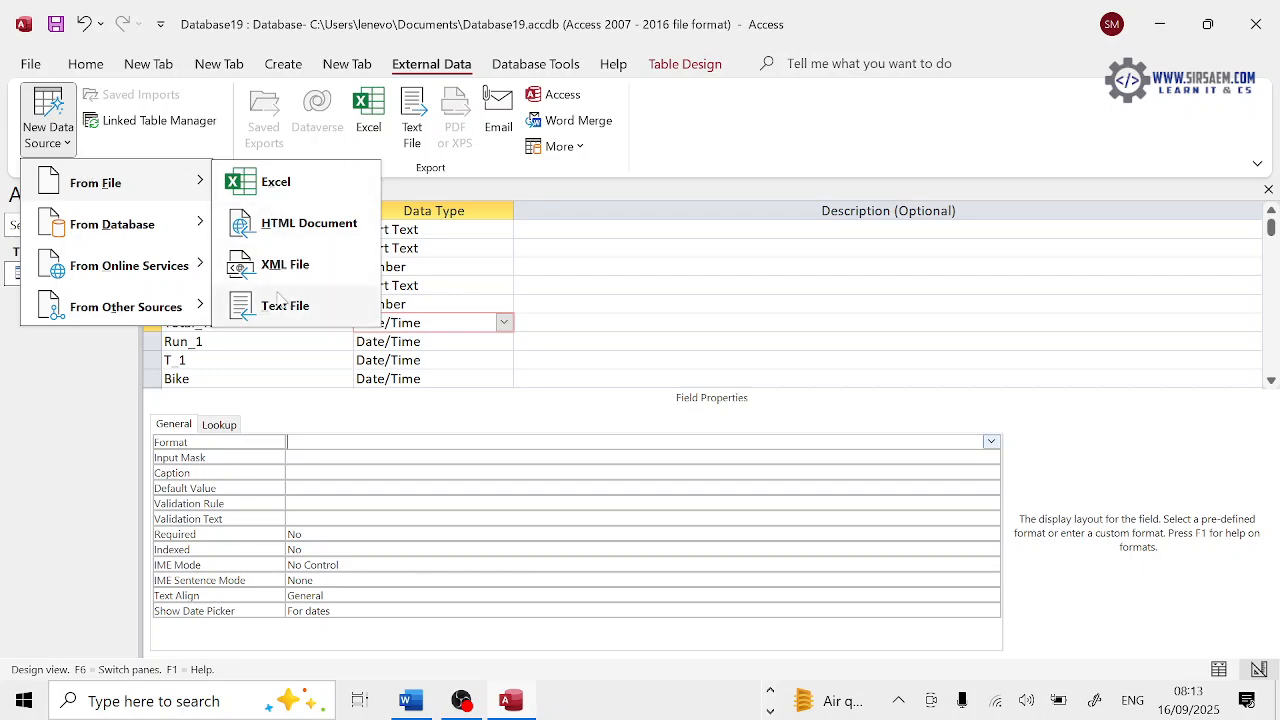
click(285, 305)
click(929, 206)
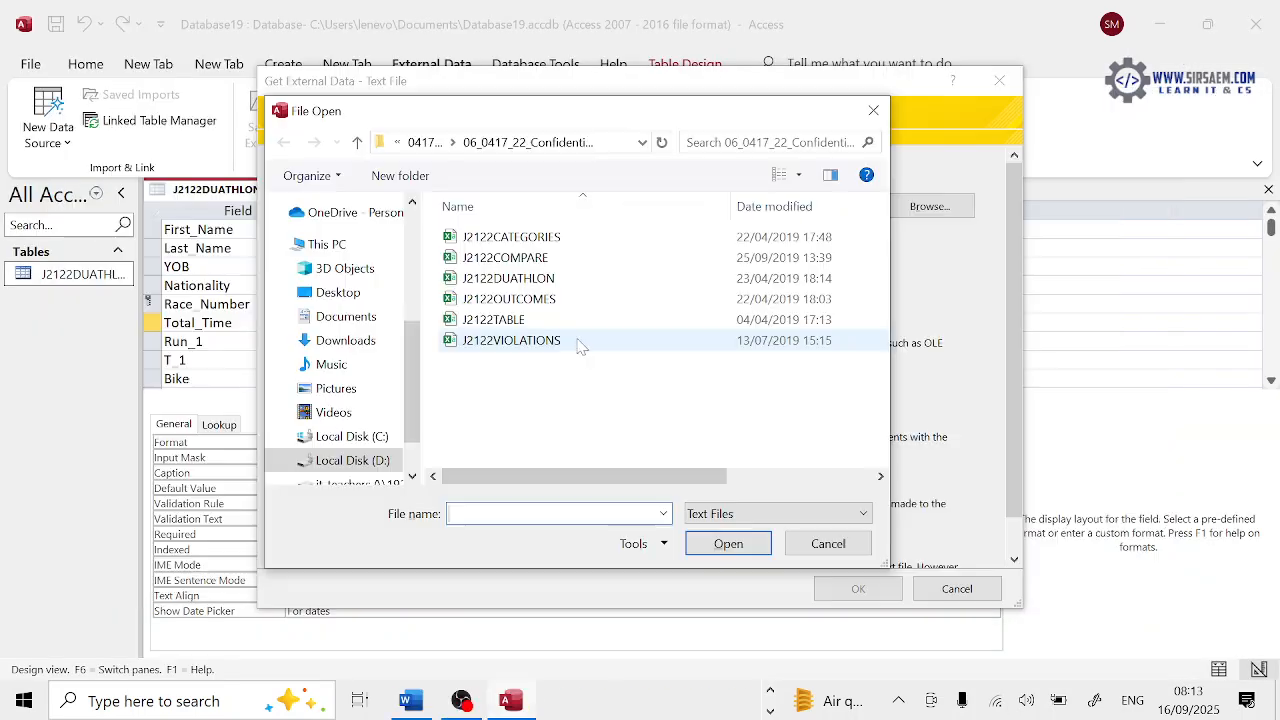
double_click(580, 236)
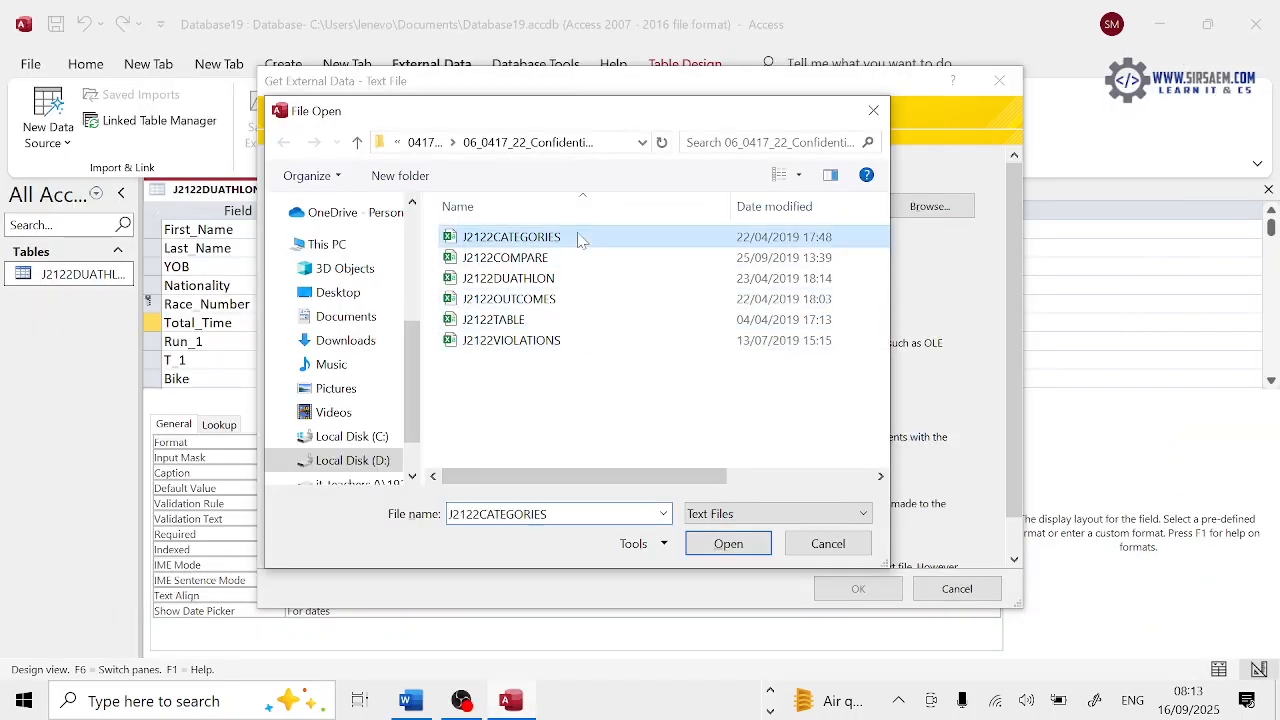
click(848, 587)
Use the first row of J2122CATEGORIES as field names and check the fields against the question paper
click(862, 560)
click(389, 207)
click(832, 552)
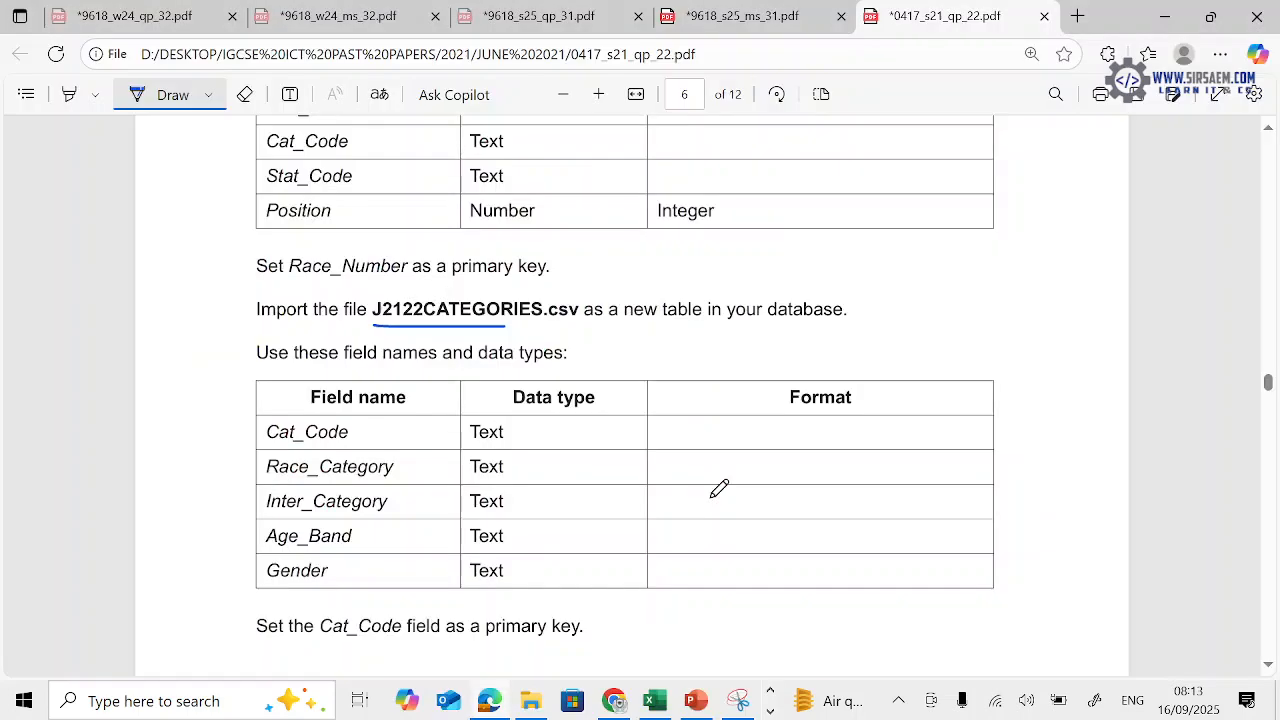
scroll(719, 488, down, 2)
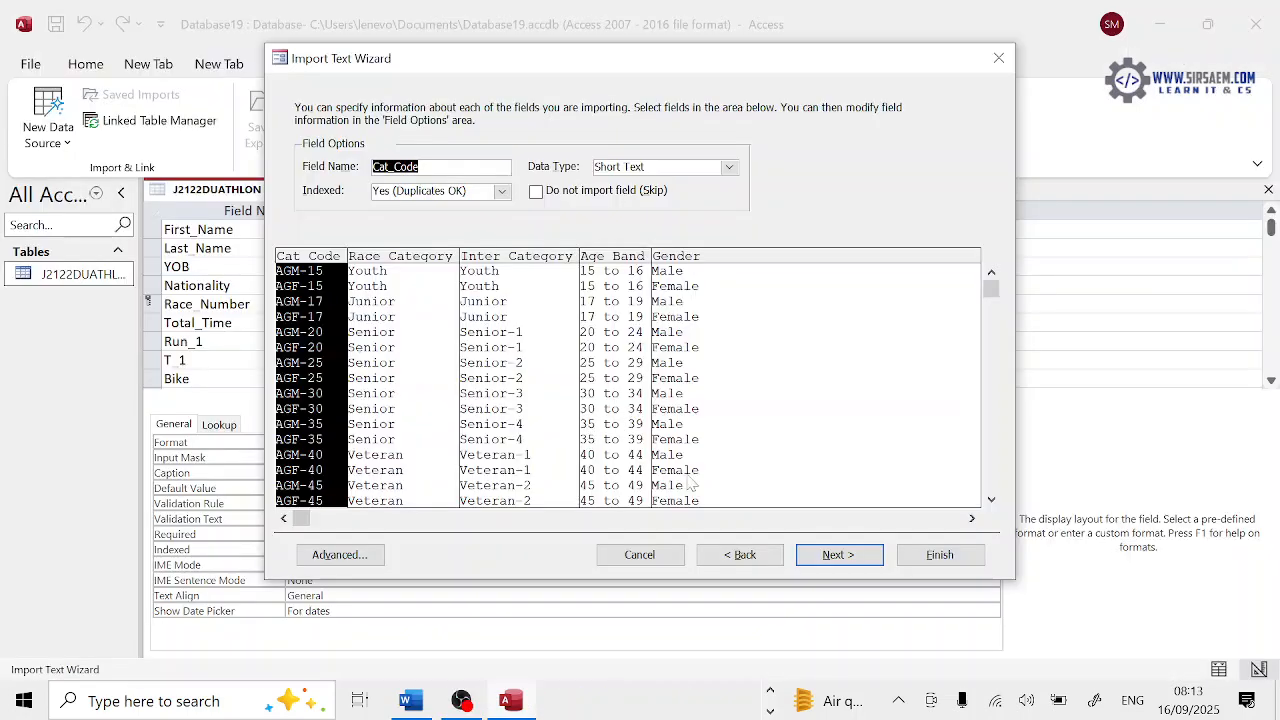
Choose Cat_Code as the primary key and finish importing into table J2122CATEGORIES without saving the import steps
click(836, 553)
click(478, 180)
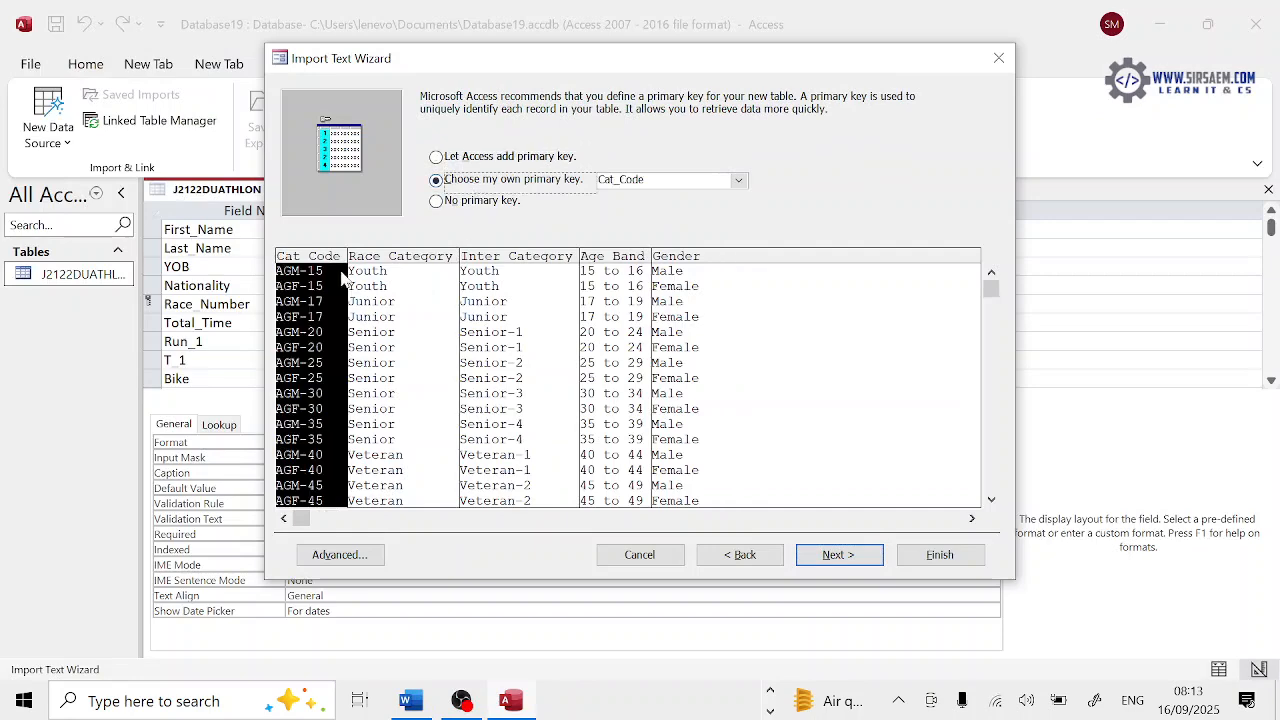
click(838, 554)
click(940, 555)
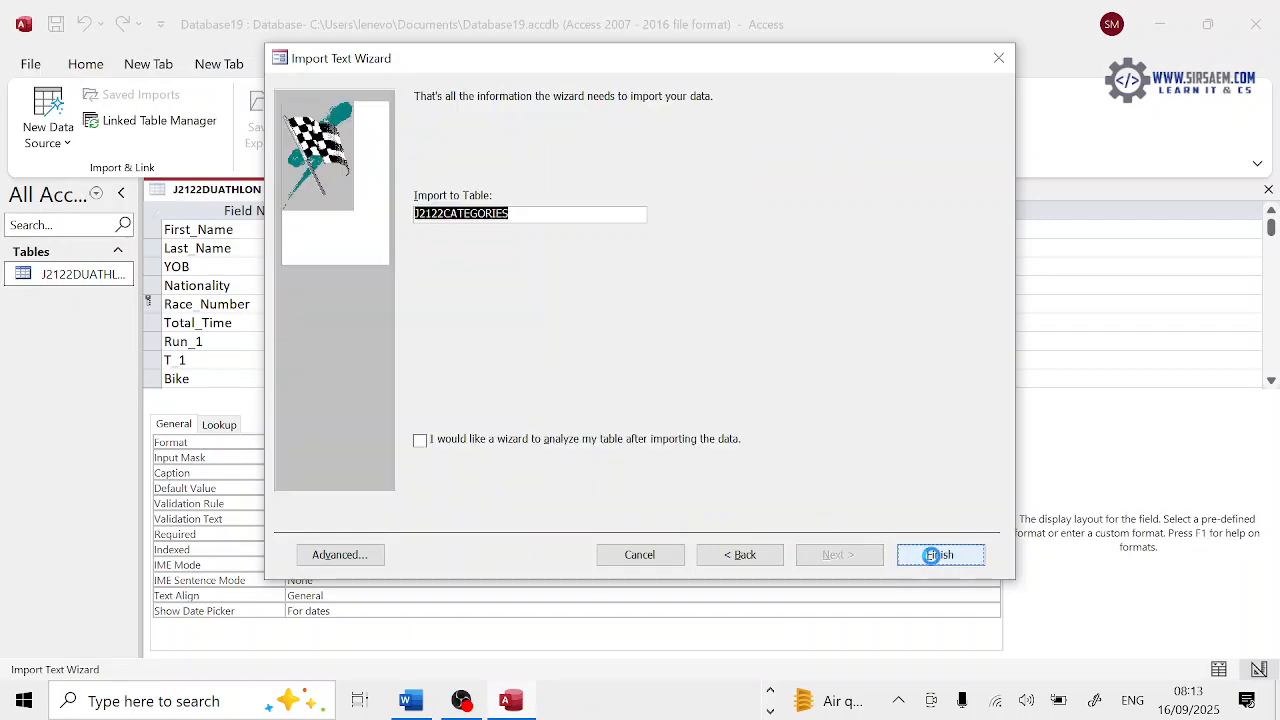
click(956, 588)
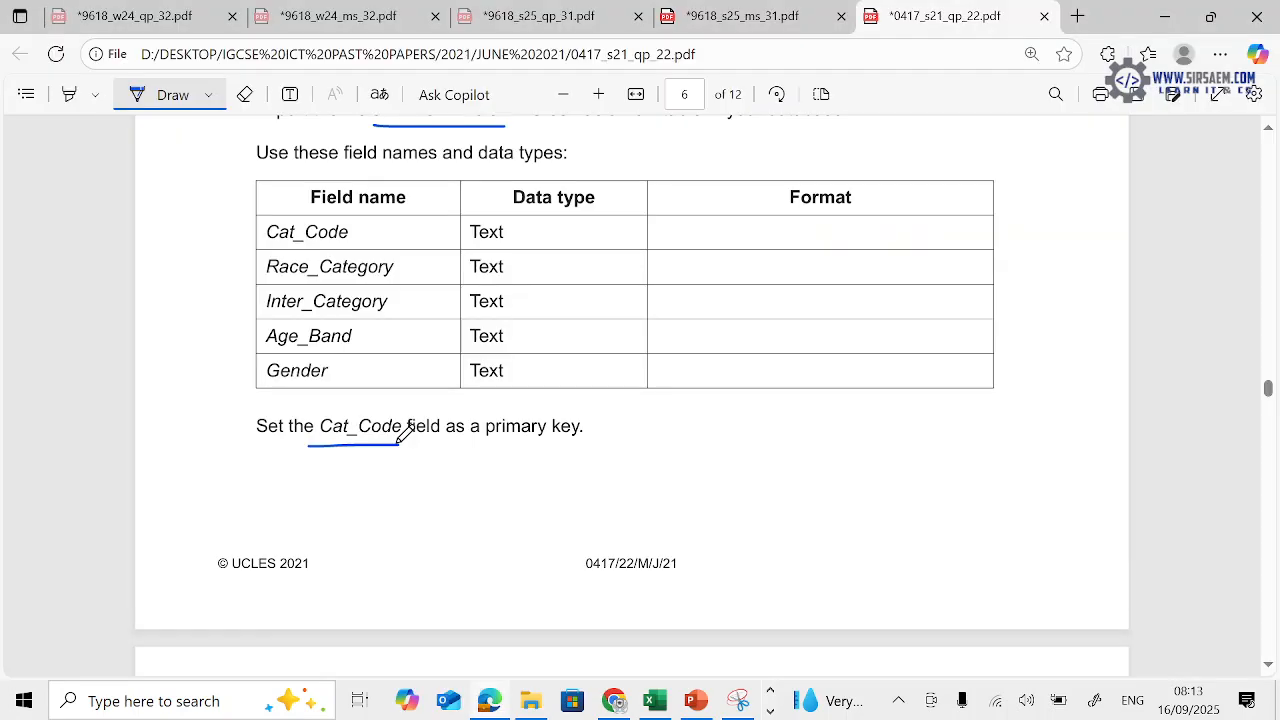
Consult the question paper's next import instruction and start importing J2122OUTCOMES in Access as text into a new table
scroll(430, 400, down, 5)
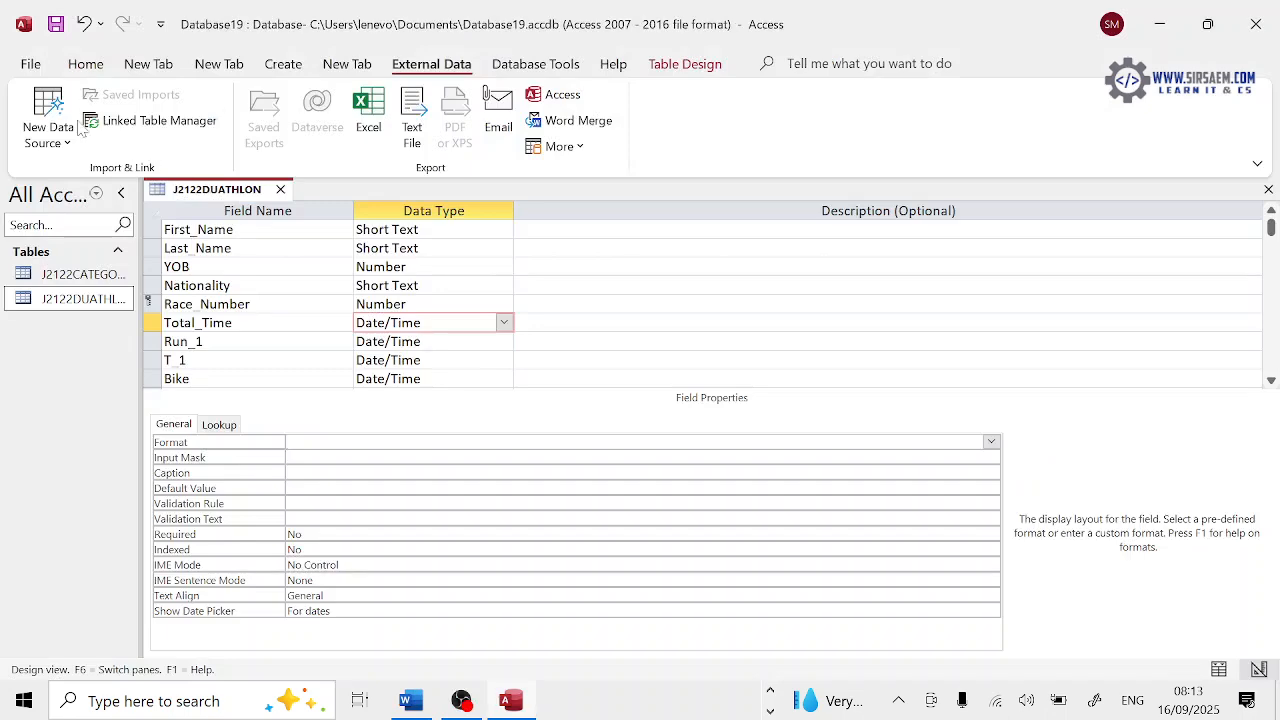
click(70, 135)
mouse_move(90, 180)
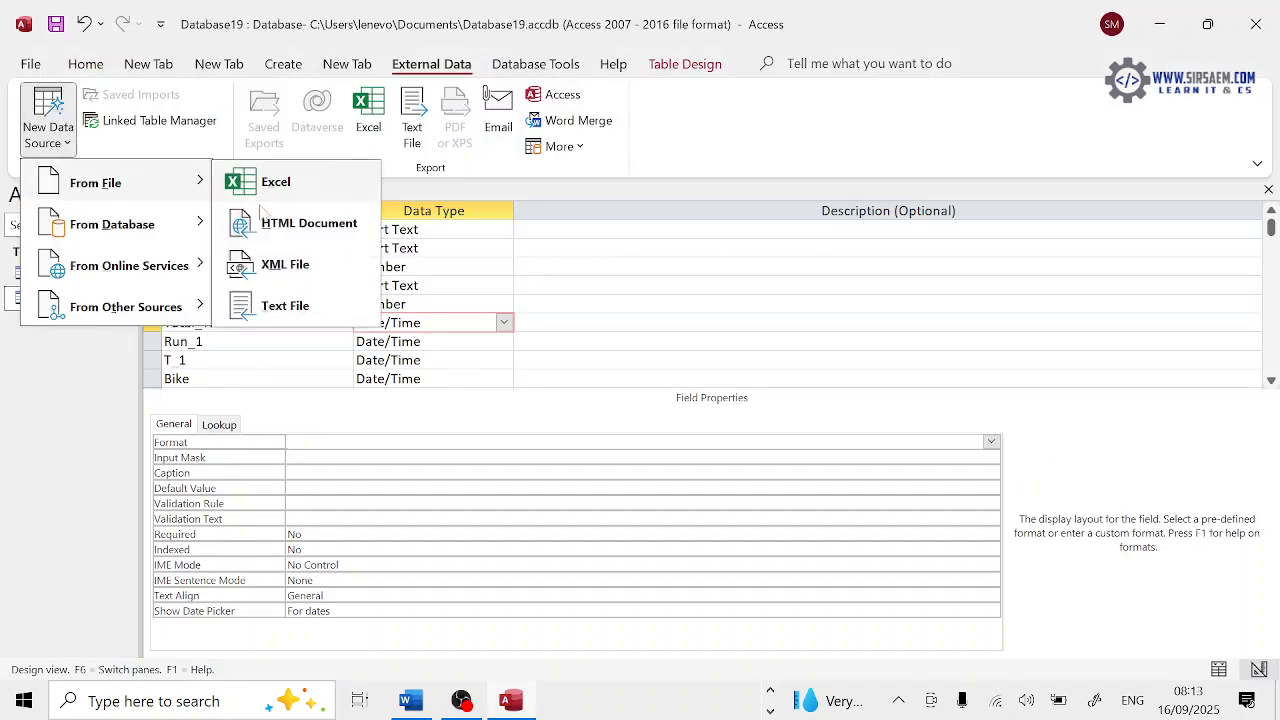
click(286, 303)
click(929, 206)
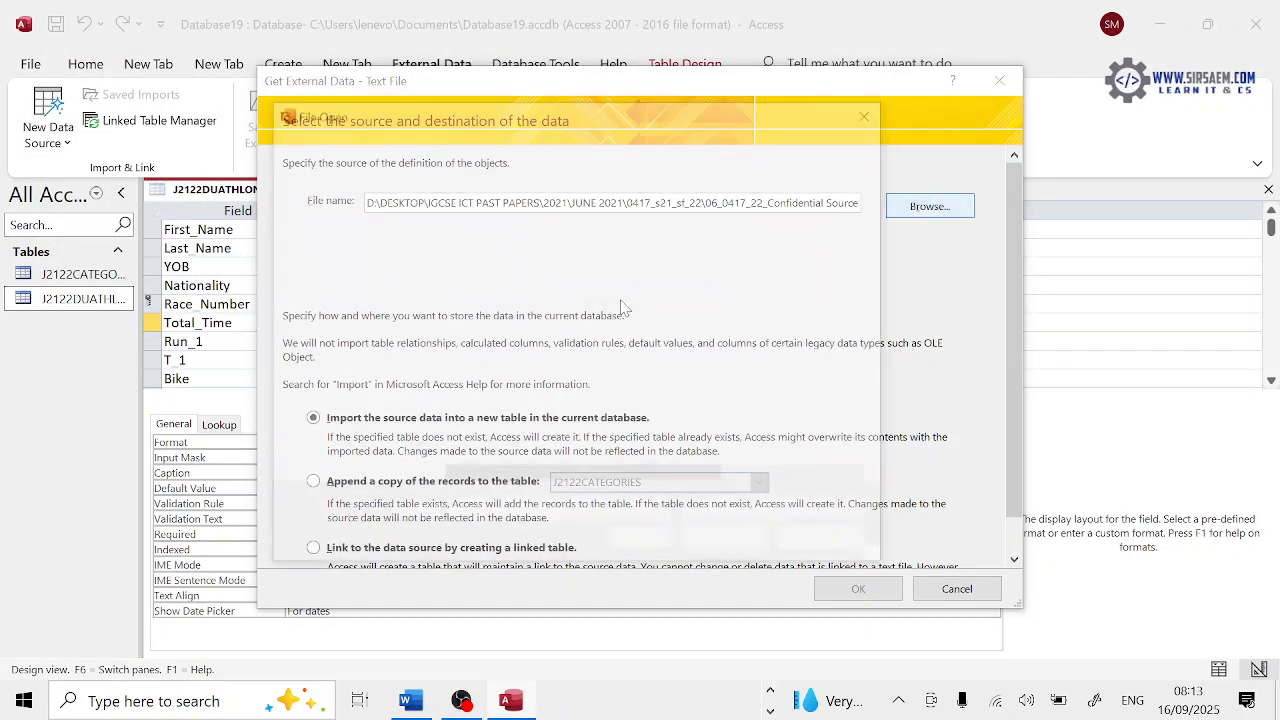
click(620, 305)
double_click(620, 305)
click(858, 588)
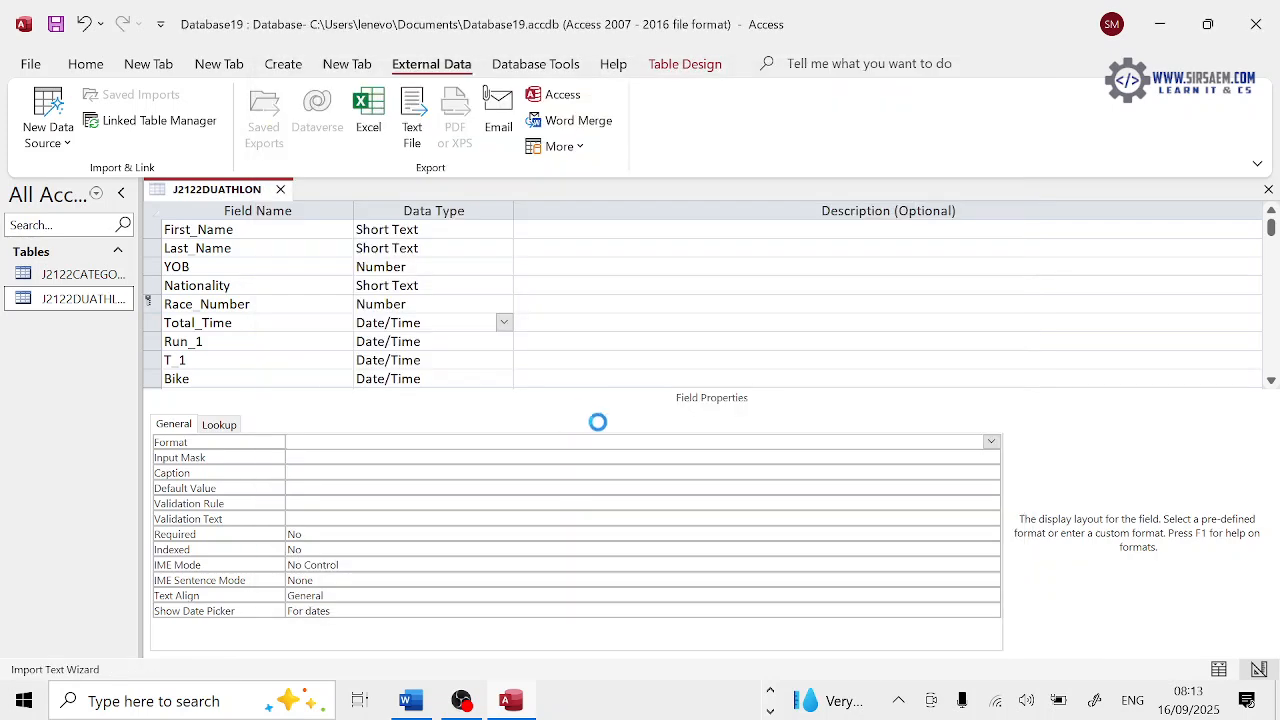
Use the first row of J2122OUTCOMES as field names and choose Stat_Code as the primary key
click(838, 554)
click(300, 207)
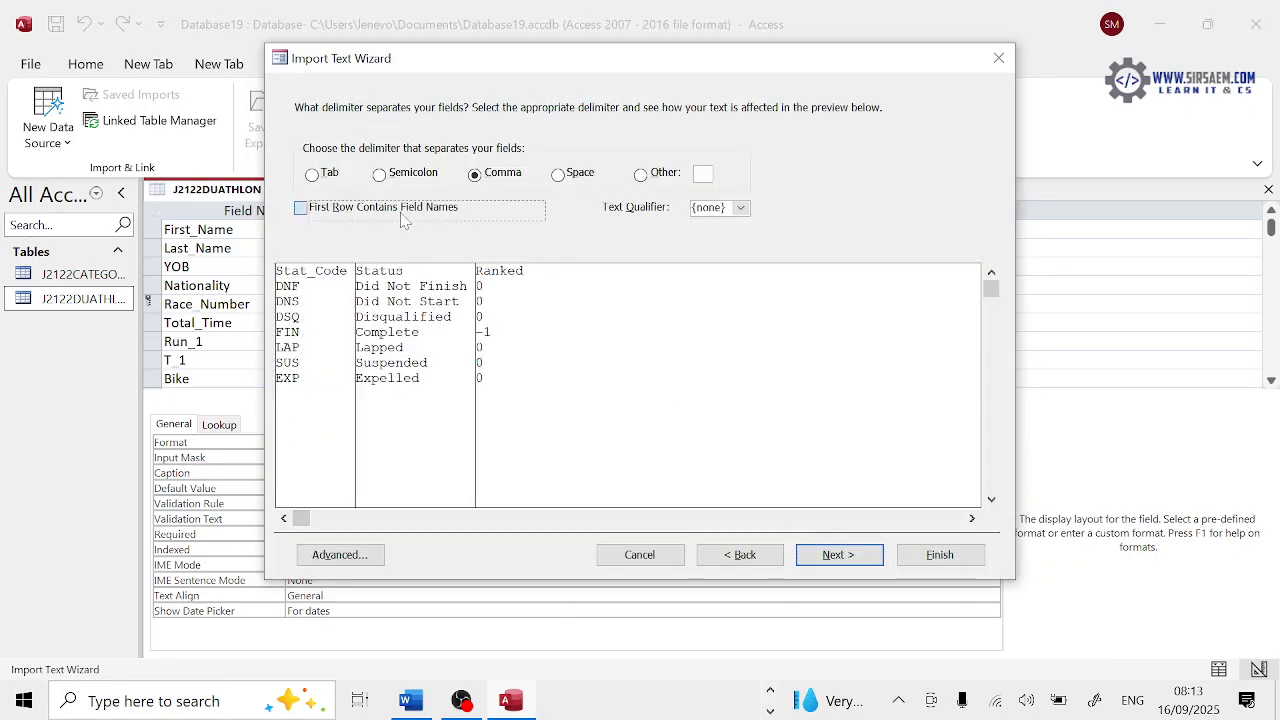
click(826, 555)
click(826, 555)
click(493, 181)
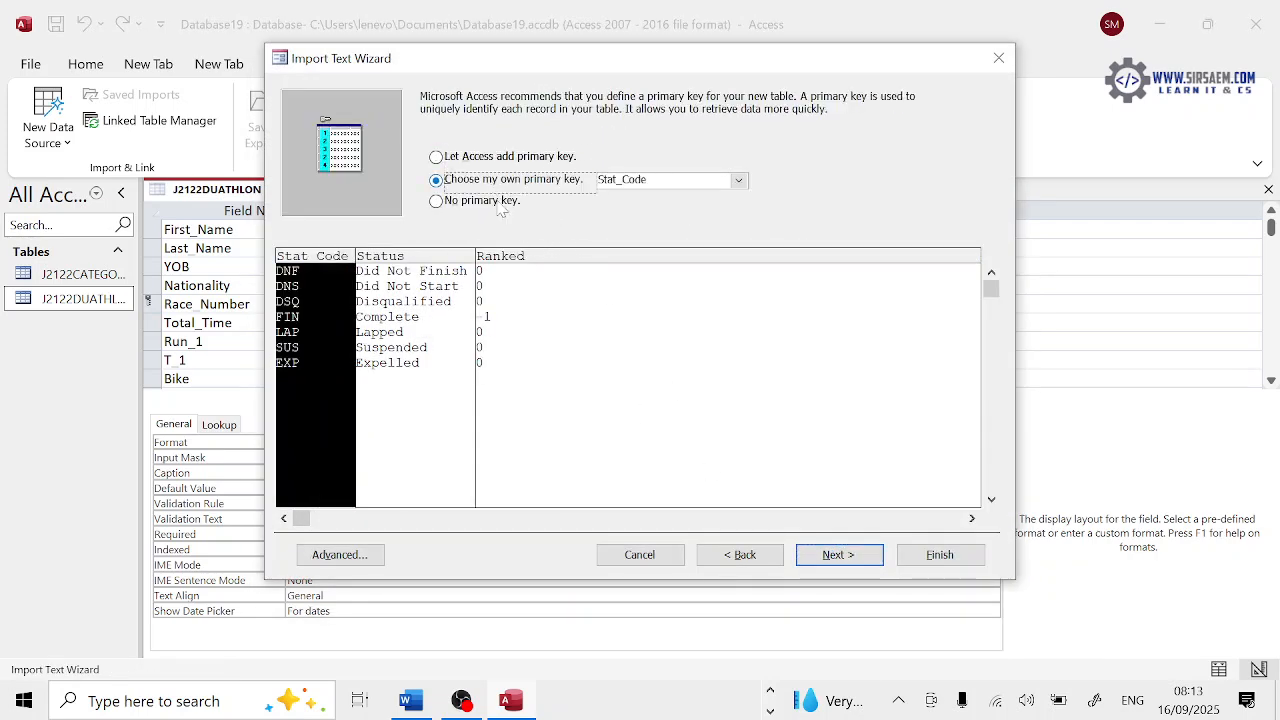
Underline Stat_Code as the primary key in the question paper and finish importing into table J2122OUTCOMES in Access without saving the import steps
key(alt+Tab)
drag(326, 532, 406, 532)
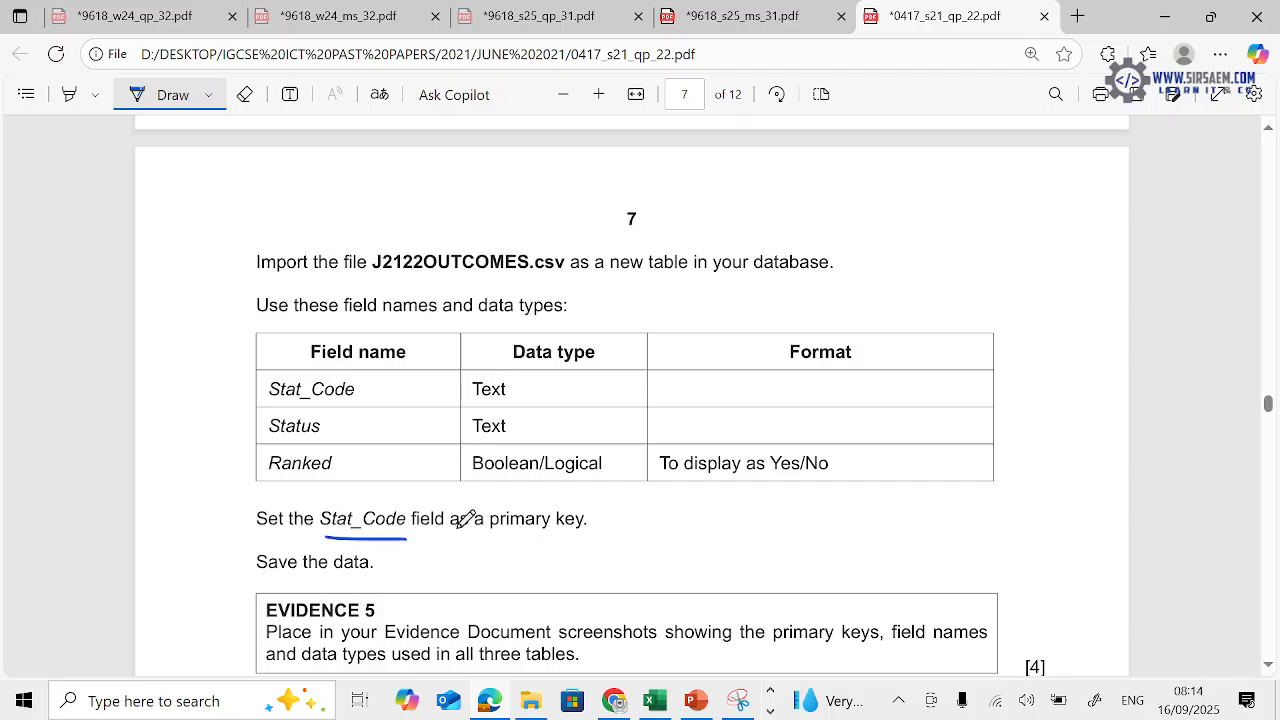
key(alt+Tab)
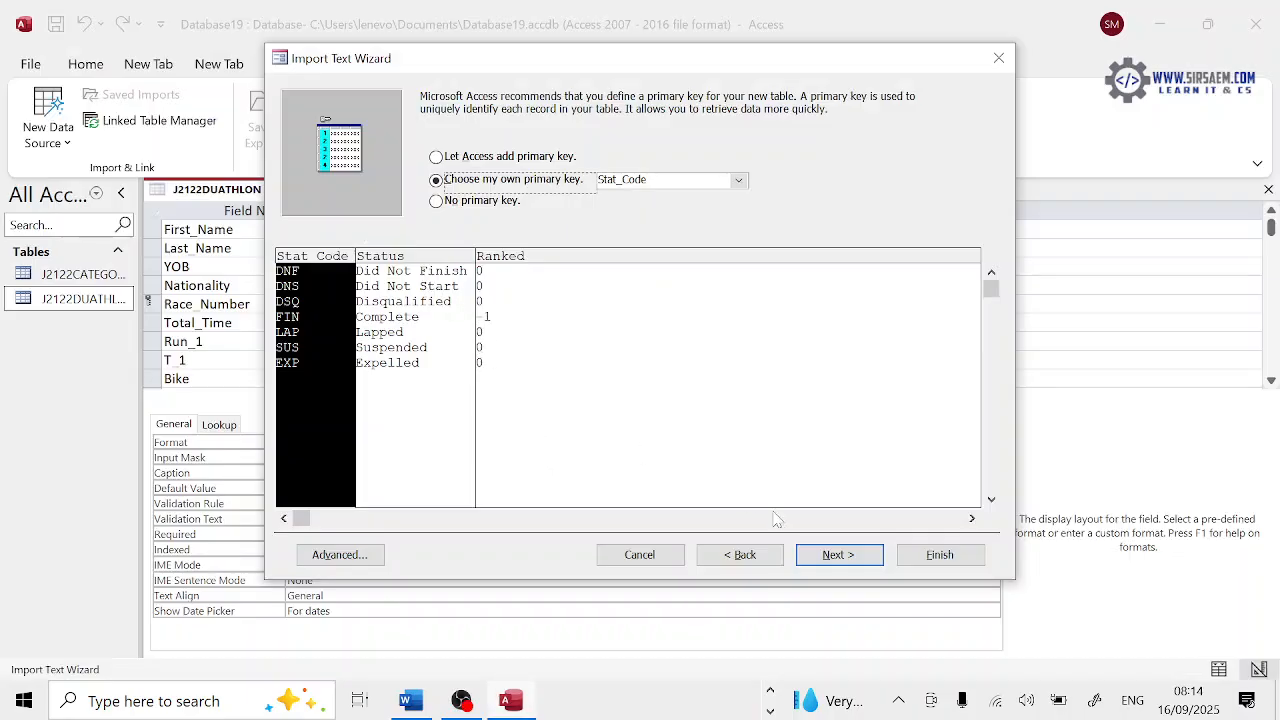
click(834, 554)
click(910, 552)
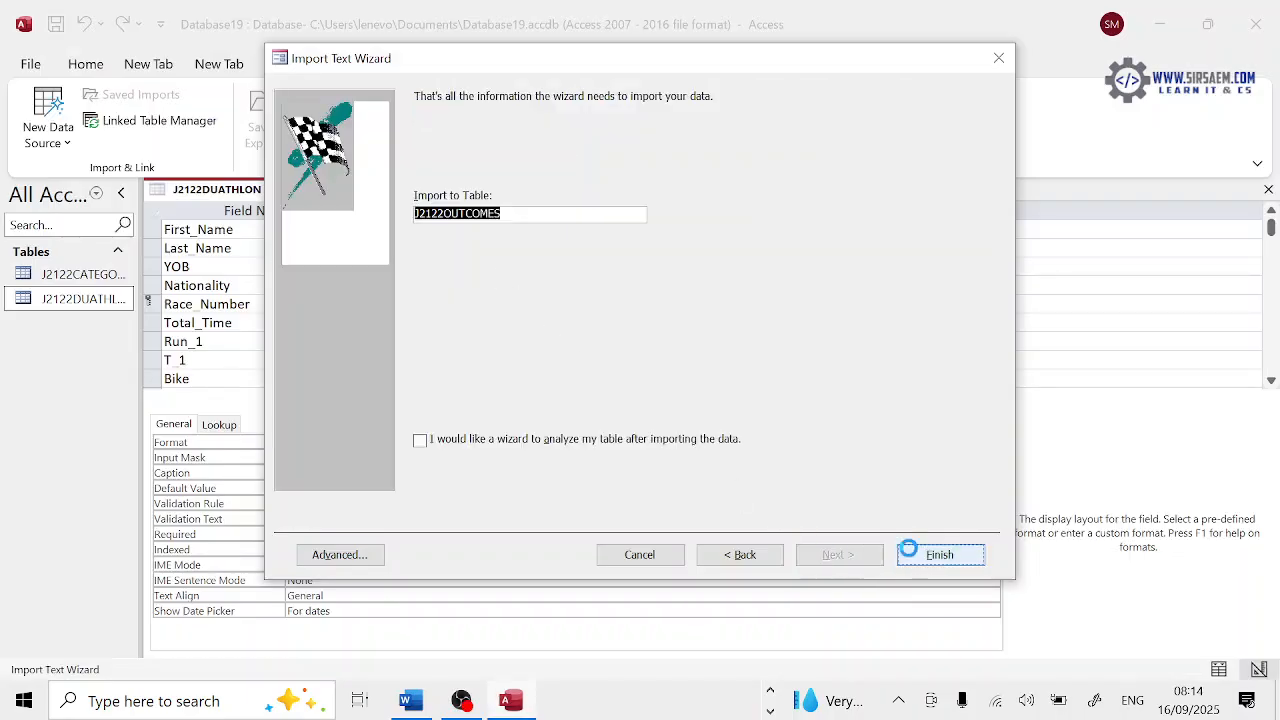
click(957, 588)
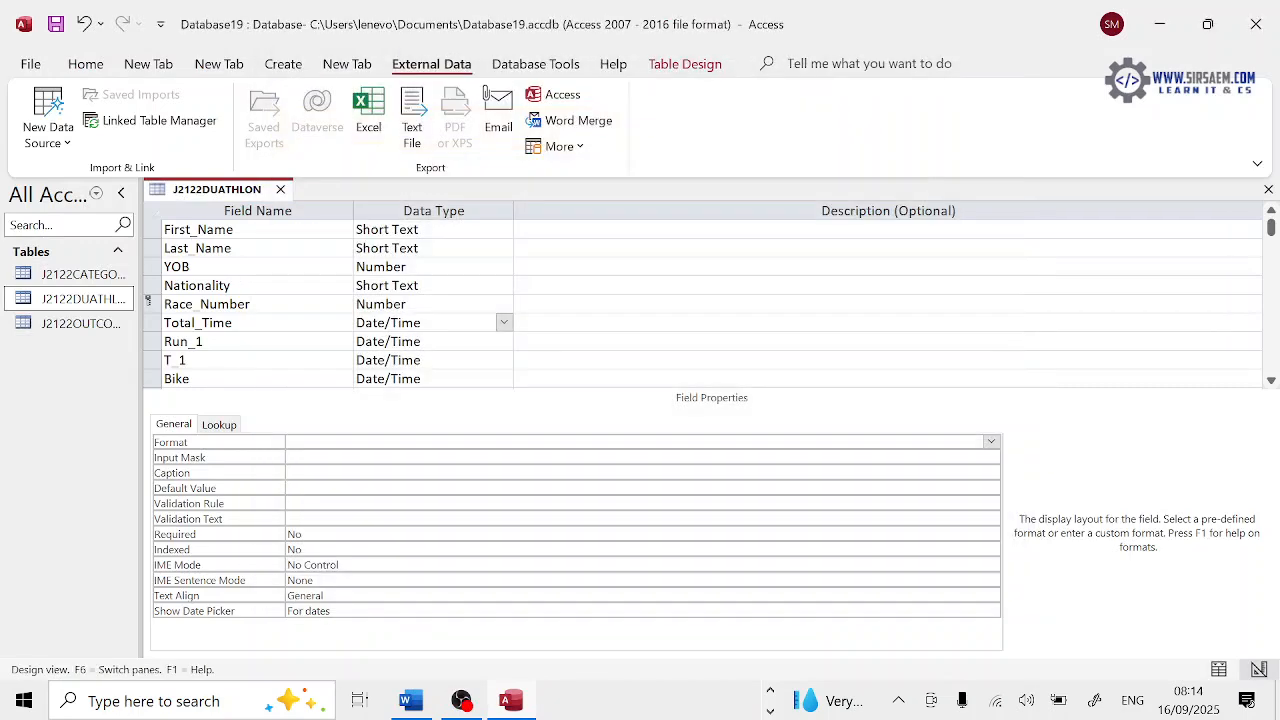
Review the Evidence 5 requirement in the question paper and mark it with a tick
key(alt+Tab)
scroll(720, 510, down, 5)
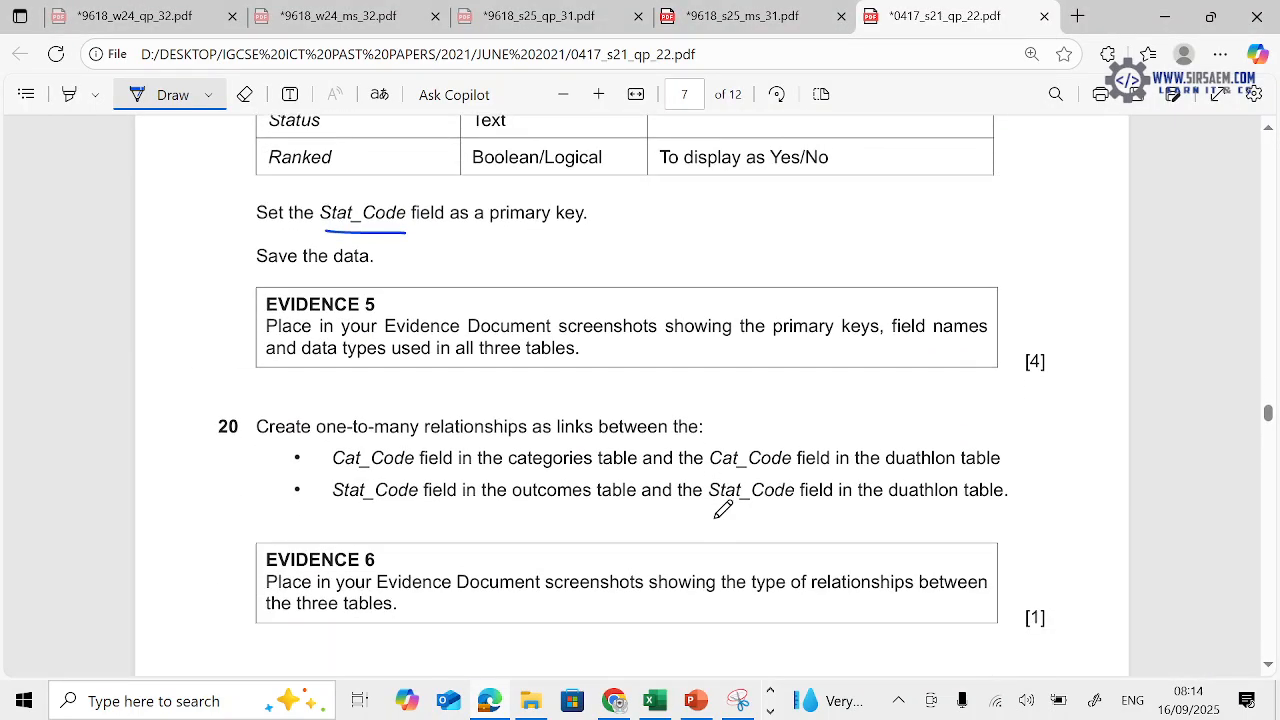
scroll(716, 508, down, 1)
drag(1007, 228, 1063, 196)
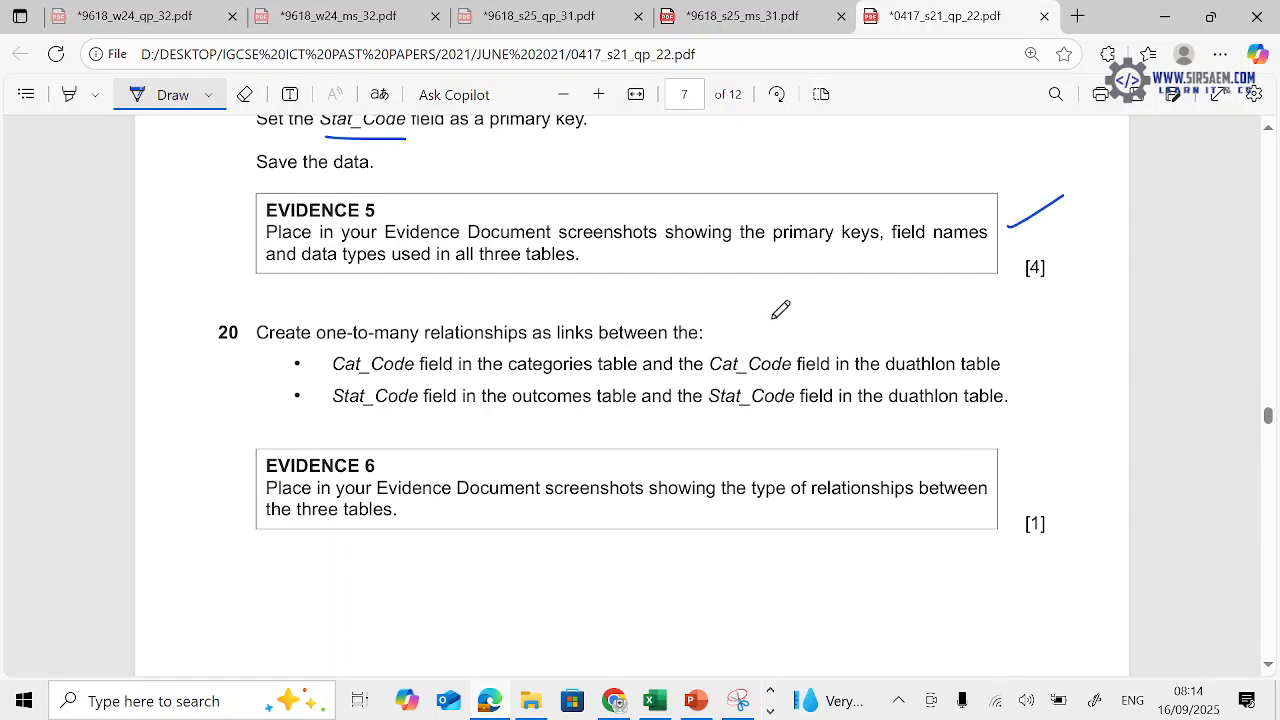
Open J2122OUTCOMES and J2122CATEGORIES in Design View in Access to check their primary keys, field names and data types
key(alt+Tab)
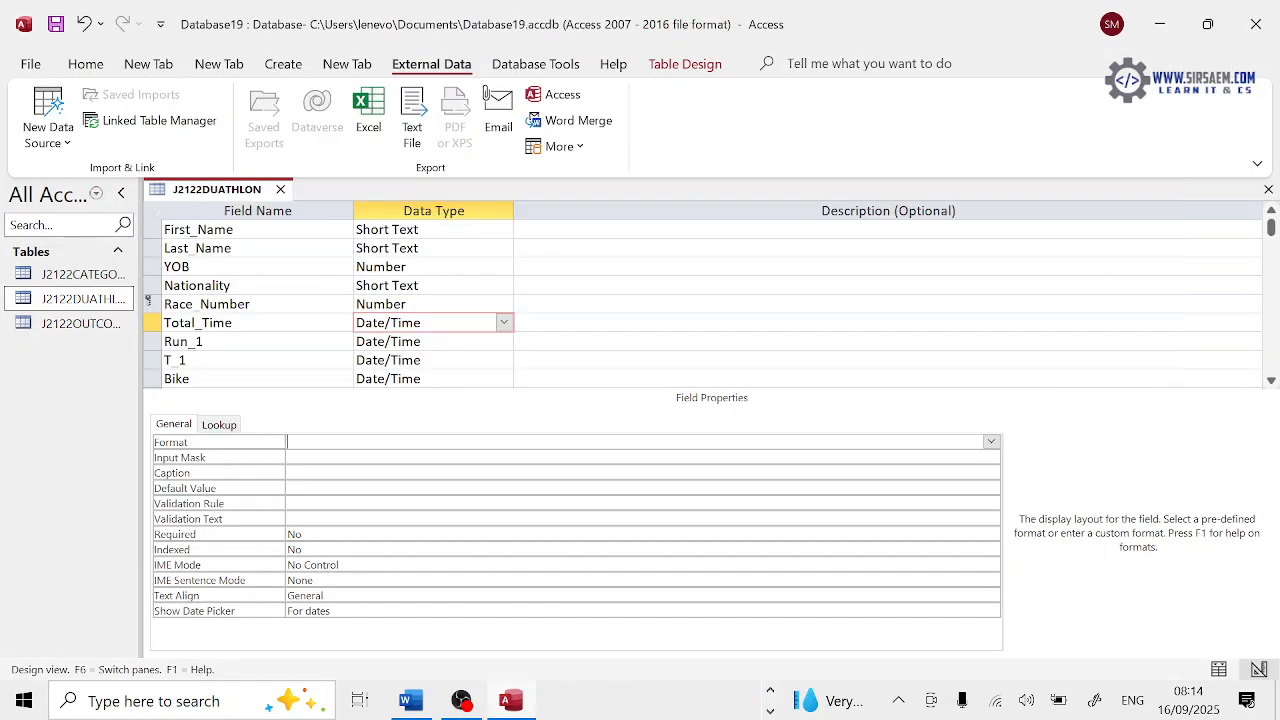
click(64, 326)
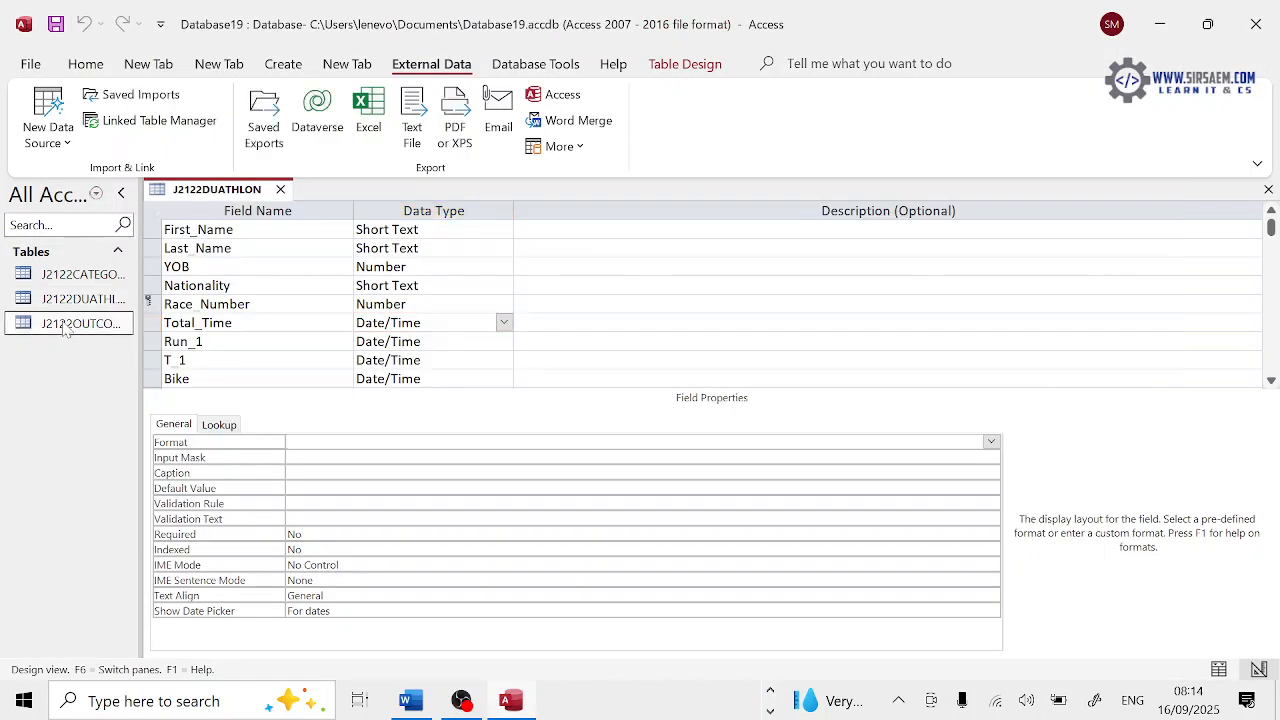
right_click(64, 328)
click(115, 271)
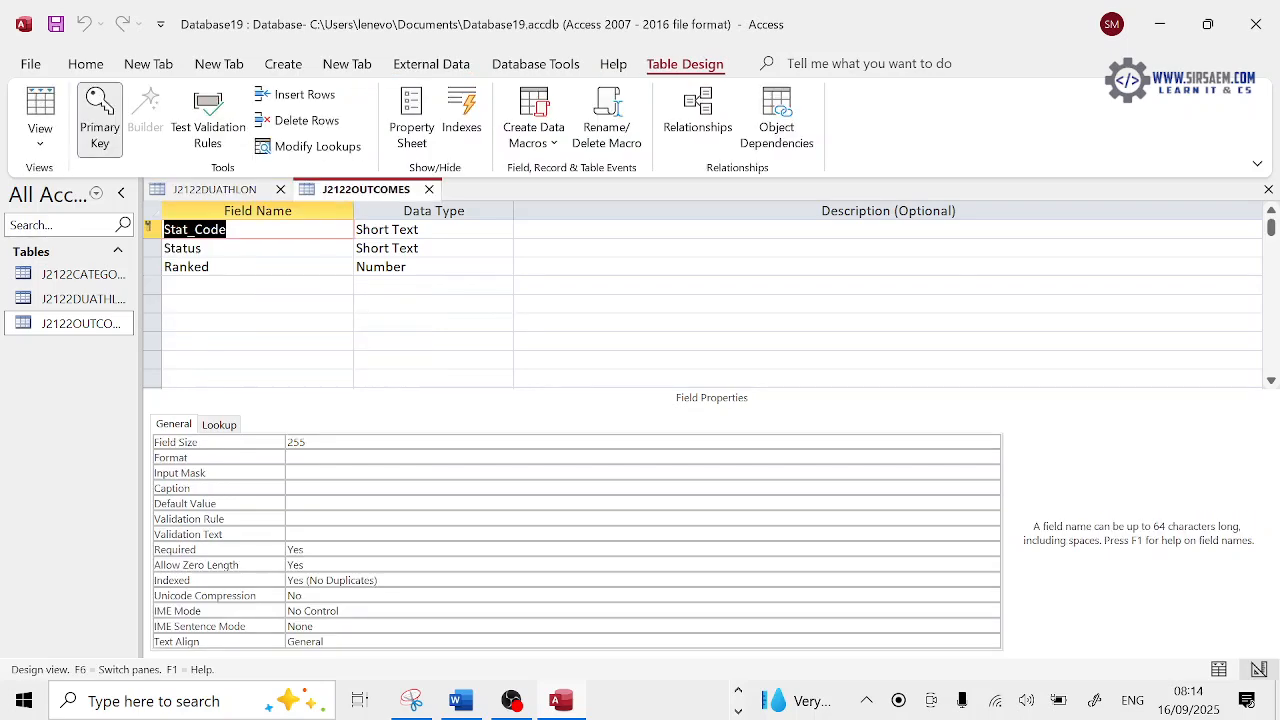
right_click(88, 276)
click(110, 271)
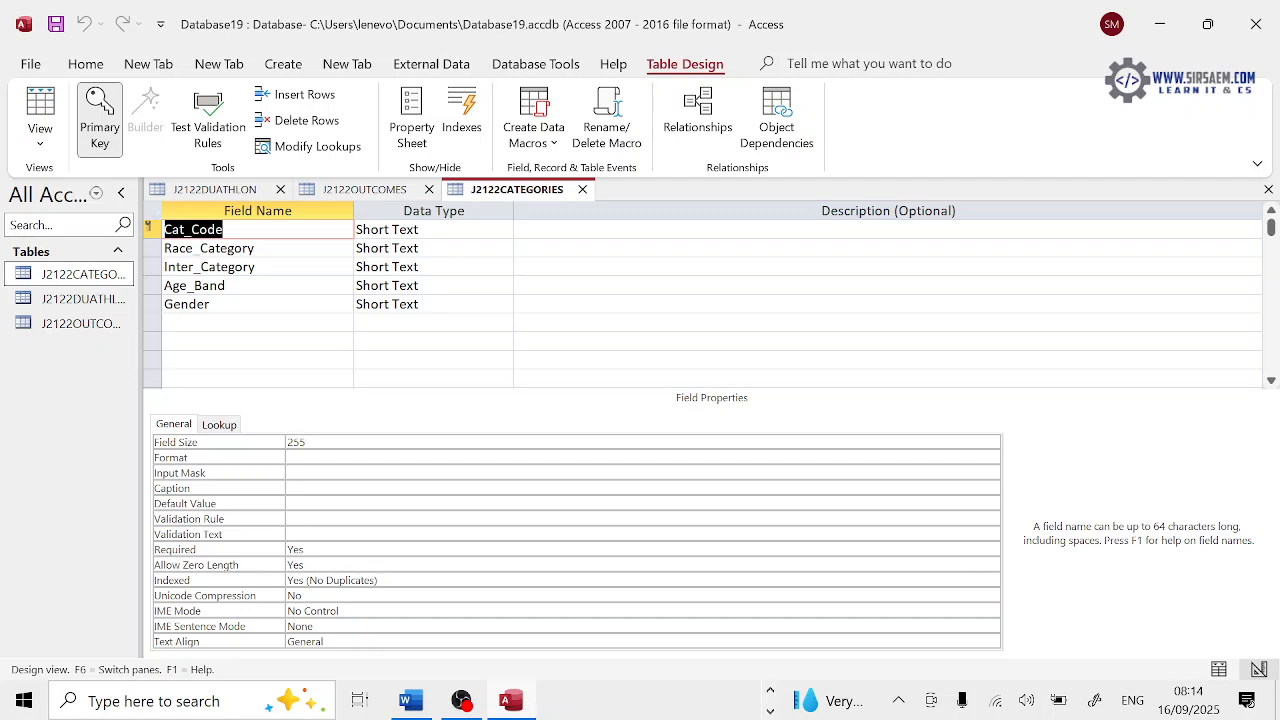
Close the three open table designs without saving changes to J2122DUATHLON
click(1268, 189)
click(1268, 189)
click(1268, 189)
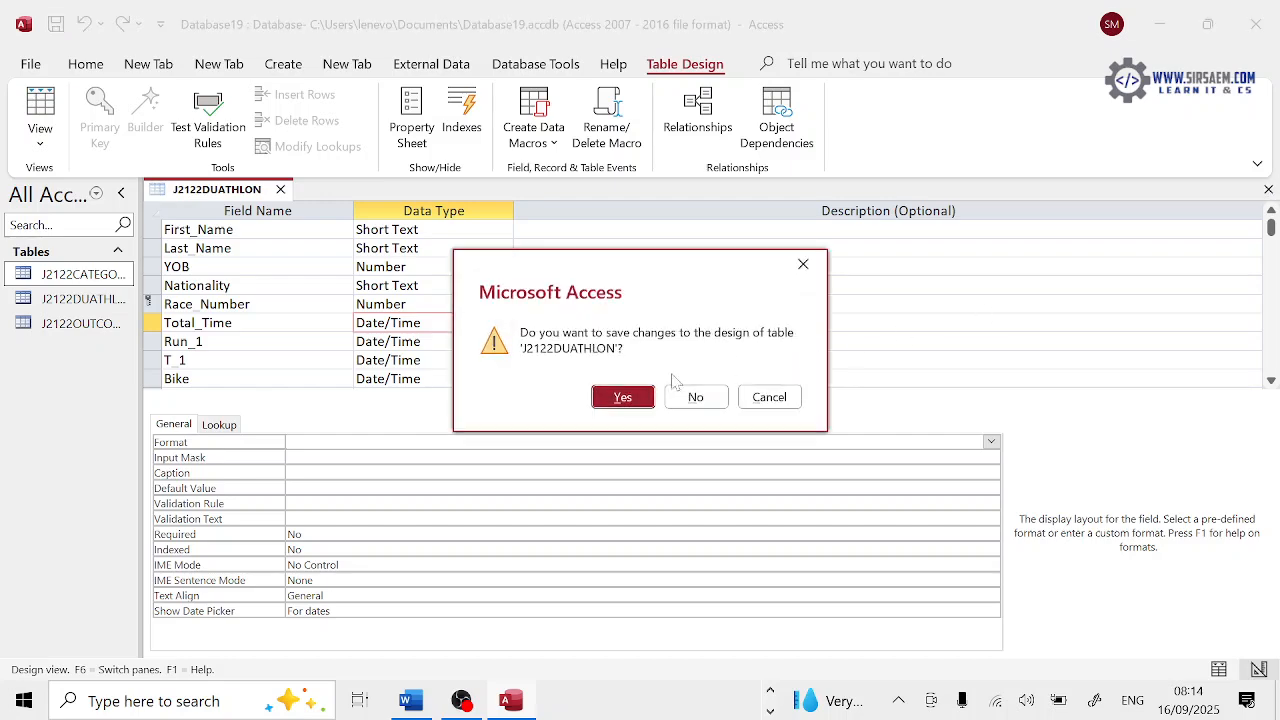
click(695, 397)
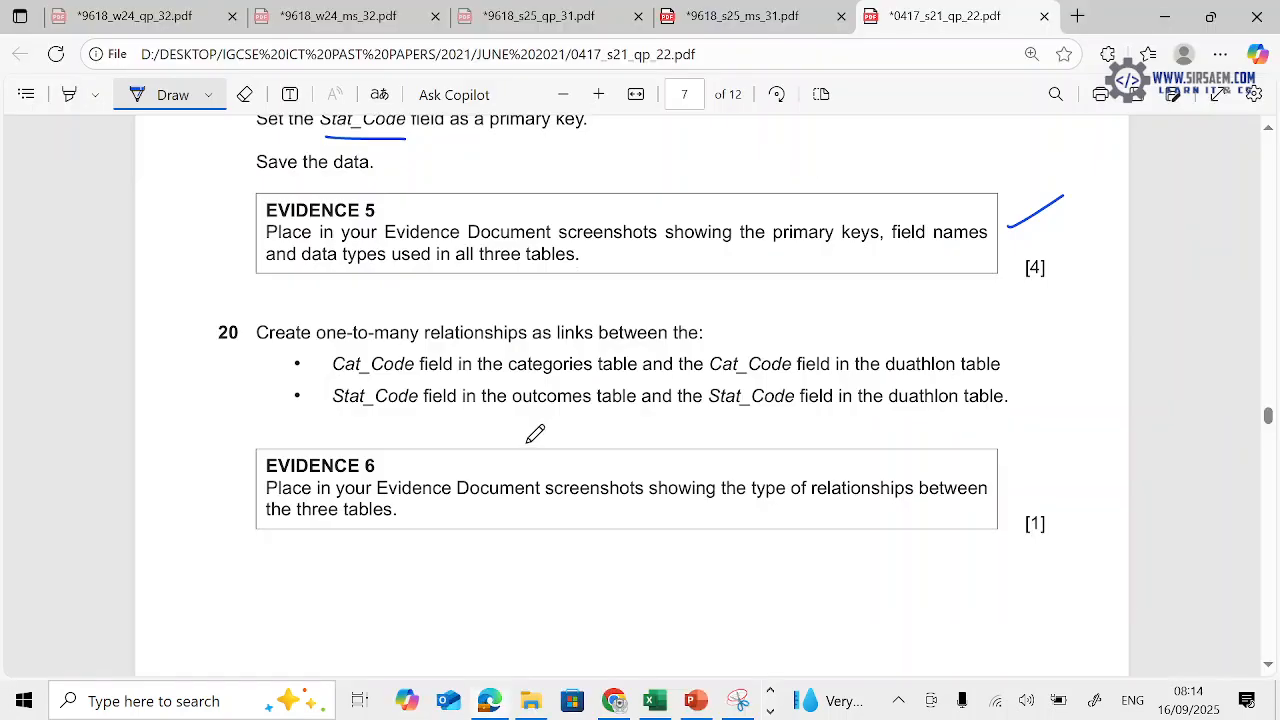
Read question 20 about one-to-many relationships in the question paper and open the Relationships window in Access
scroll(518, 470, down, 3)
scroll(518, 477, up, 3)
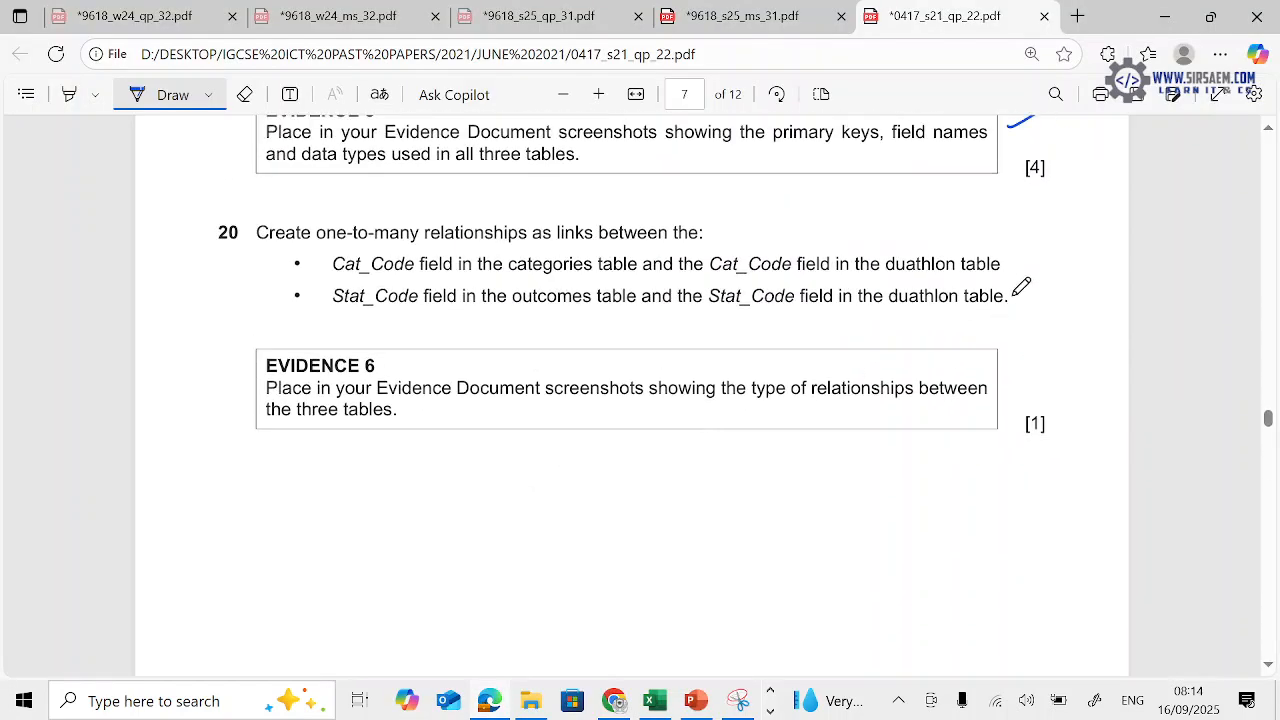
key(alt+Tab)
click(438, 70)
click(525, 71)
click(266, 114)
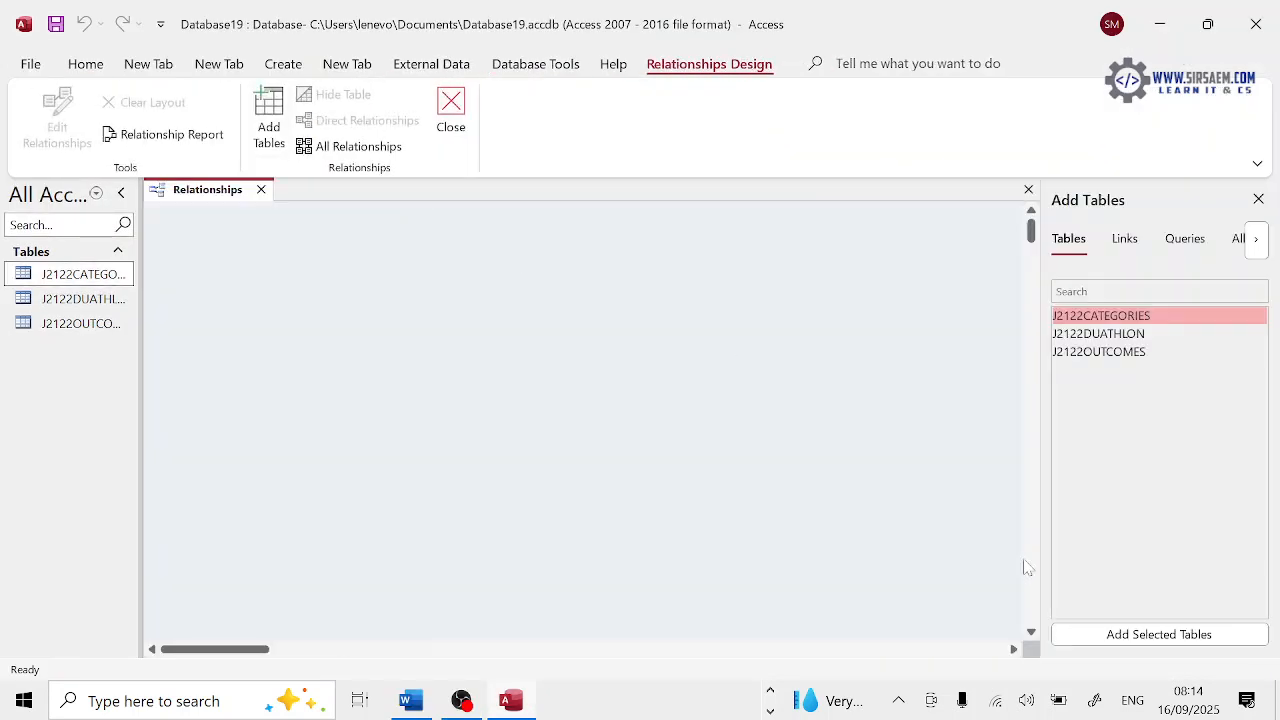
Add J2122CATEGORIES, J2122DUATHLON and J2122OUTCOMES to the relationships layout and lengthen the J2122DUATHLON box to show all its fields
click(1084, 640)
click(1078, 334)
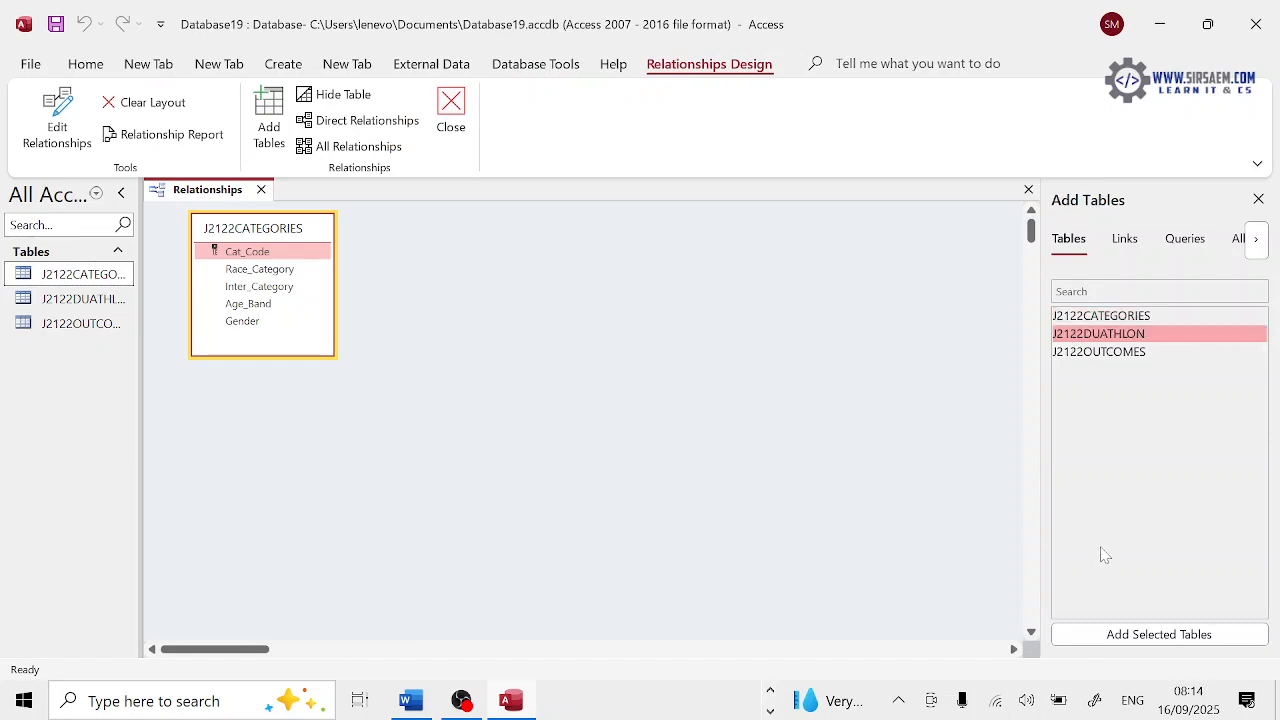
click(1108, 633)
click(1090, 352)
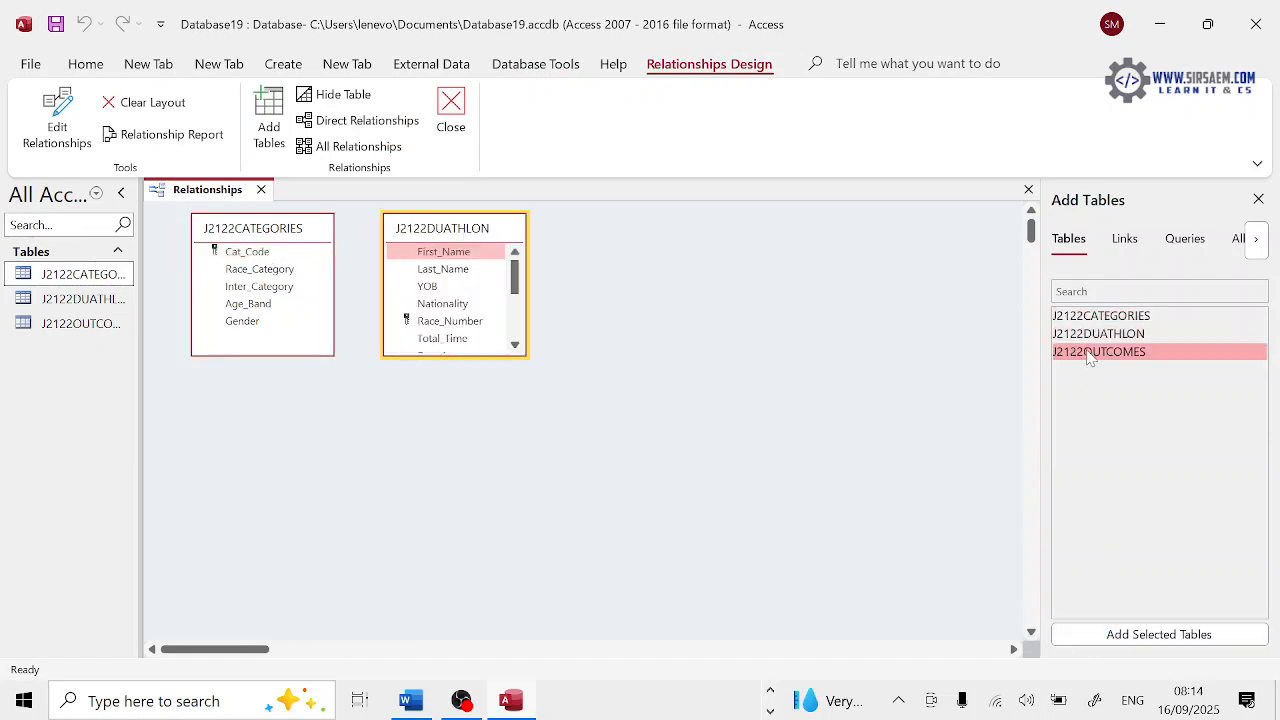
click(1087, 632)
drag(481, 355, 470, 537)
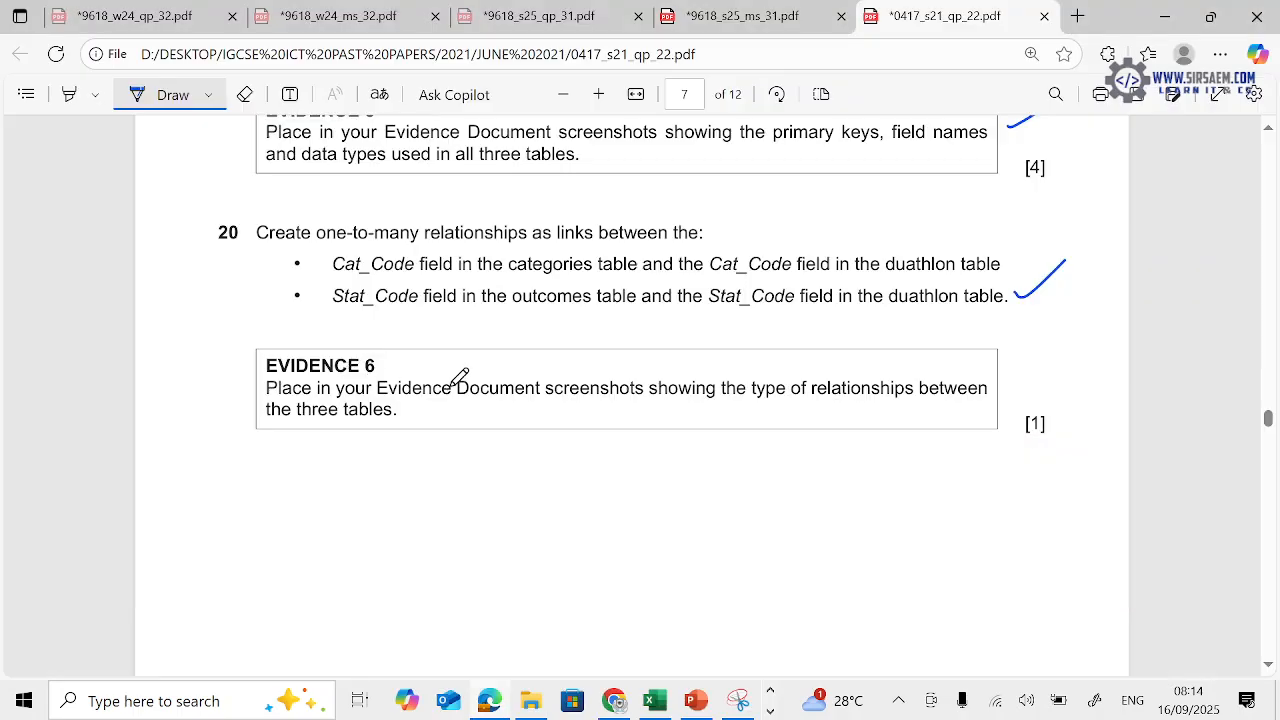
Underline Cat_Code in question 20 and create the one-to-many relationship from Cat_Code in J2122CATEGORIES to Cat_Code in J2122DUATHLON
drag(331, 276, 360, 275)
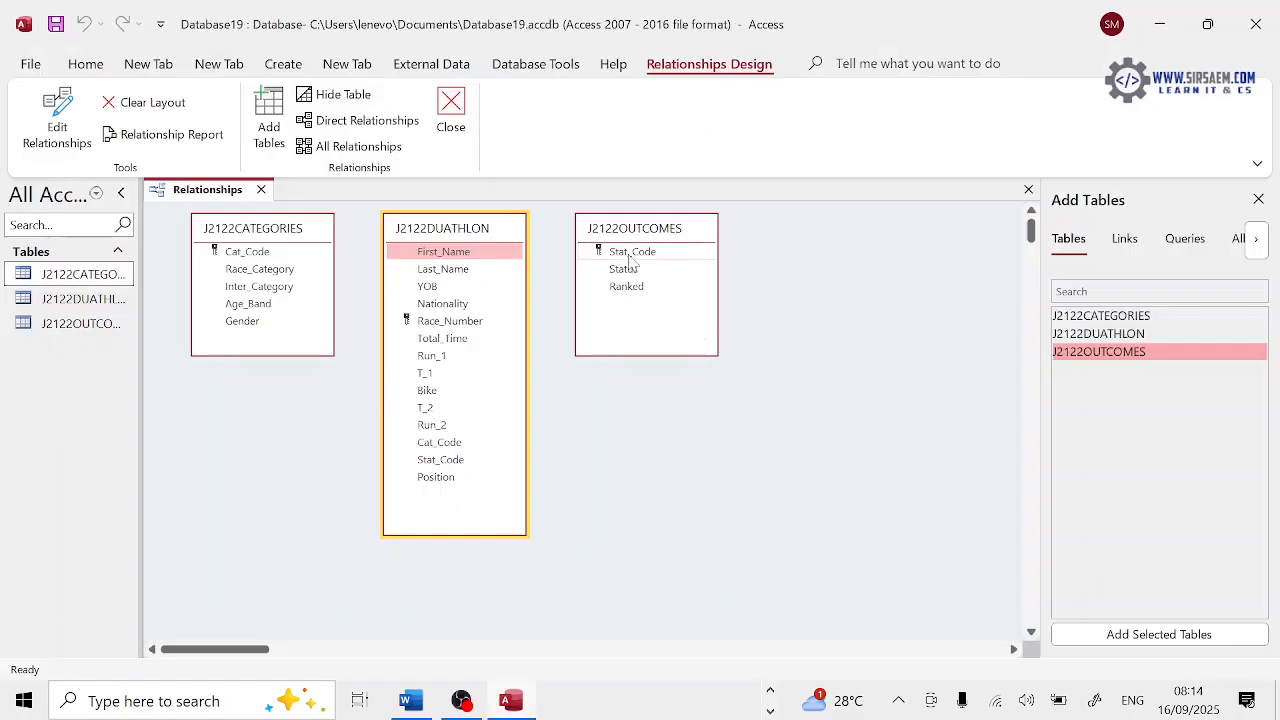
drag(252, 252, 448, 448)
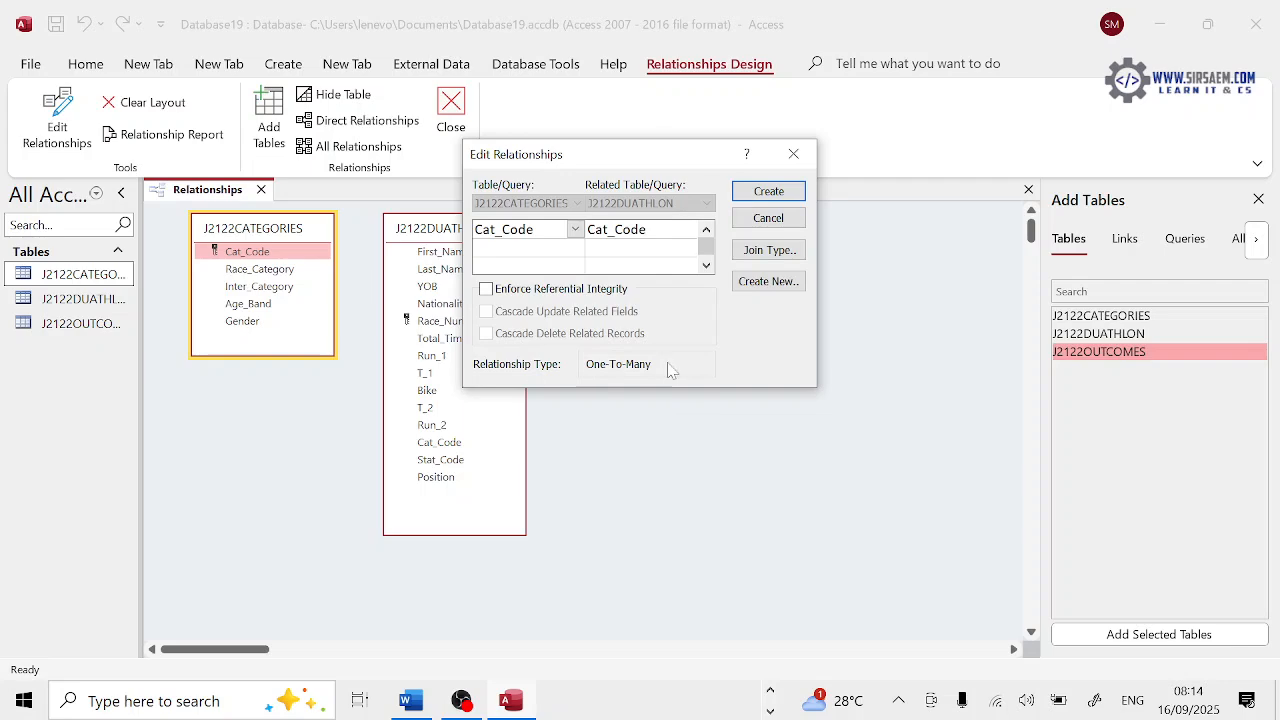
click(768, 191)
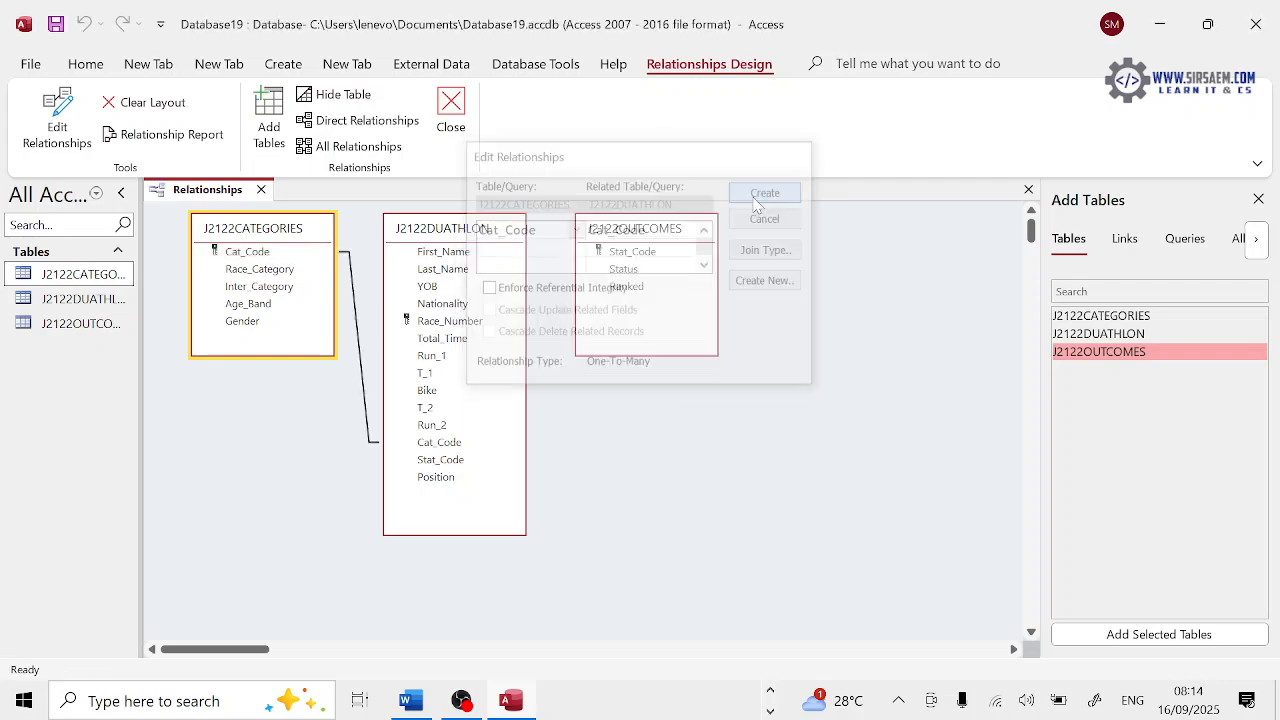
Underline Stat_Code in question 20 and create the one-to-many relationship from Stat_Code in J2122OUTCOMES to Stat_Code in J2122DUATHLON
key(alt+Tab)
drag(333, 308, 382, 308)
key(alt+Tab)
click(615, 253)
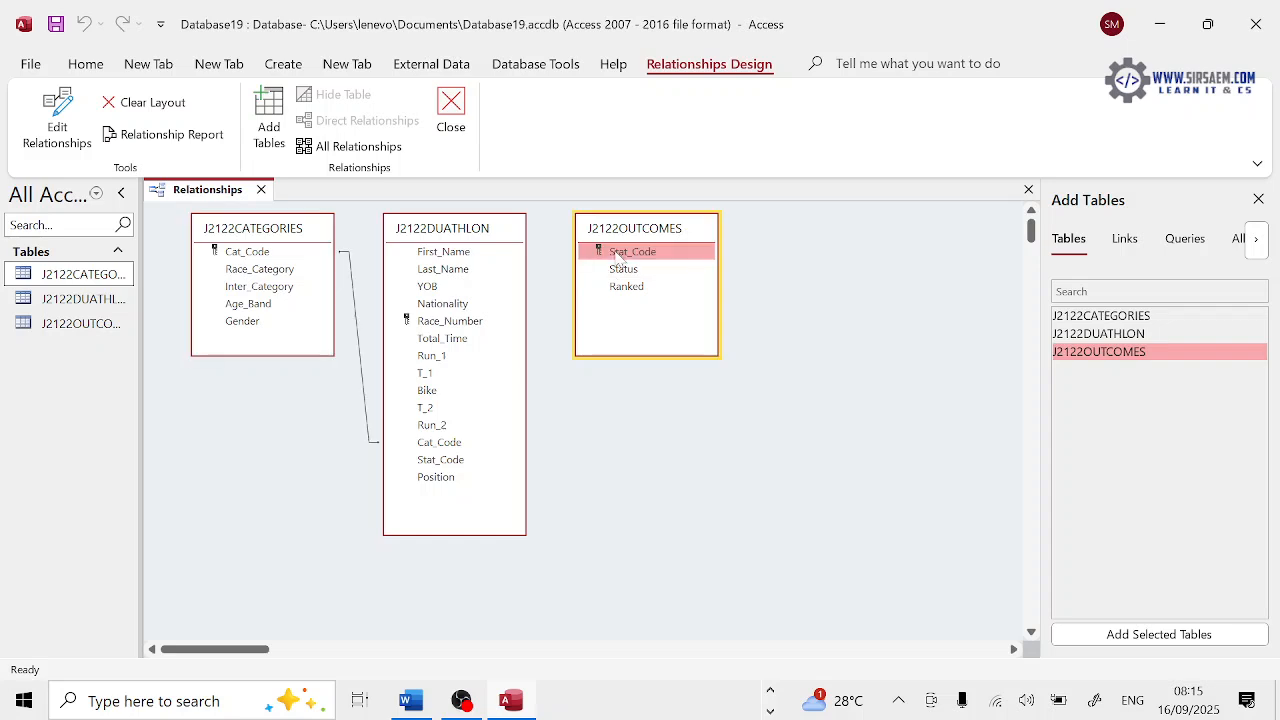
drag(615, 258, 483, 462)
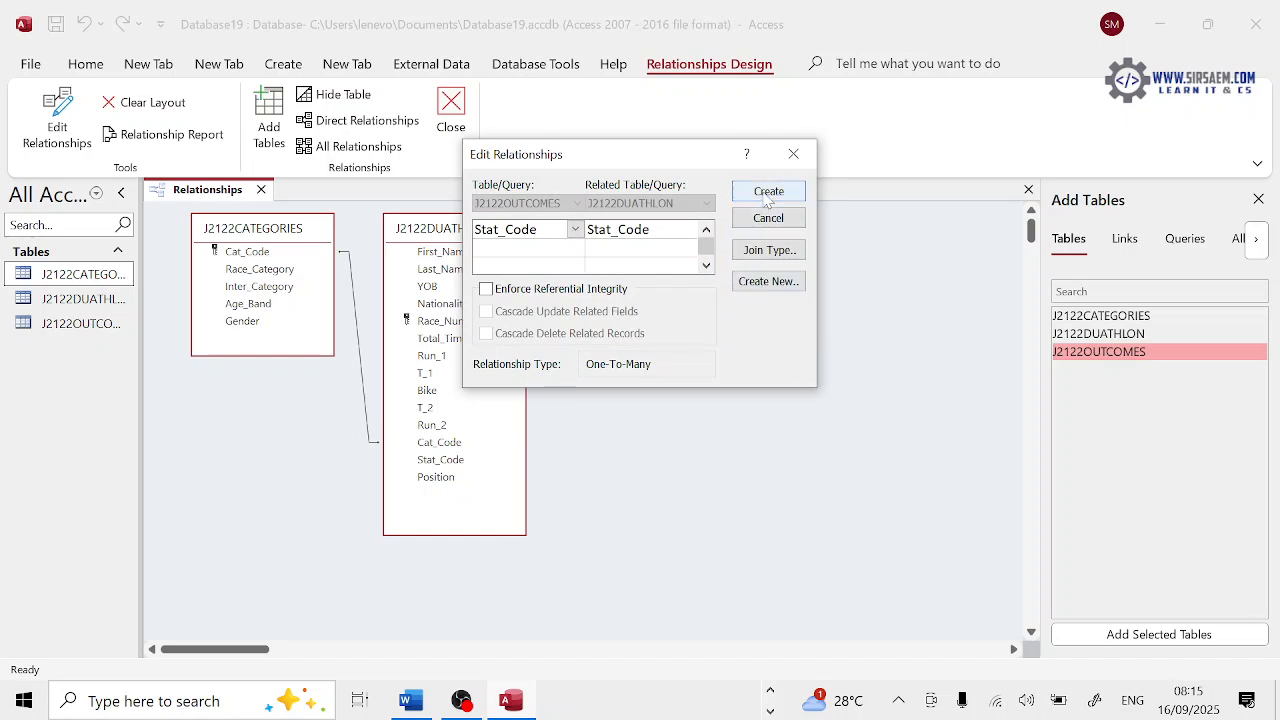
click(766, 196)
Move the J2122OUTCOMES box slightly away from J2122DUATHLON, then close the Relationships window and save its layout
drag(662, 226, 693, 229)
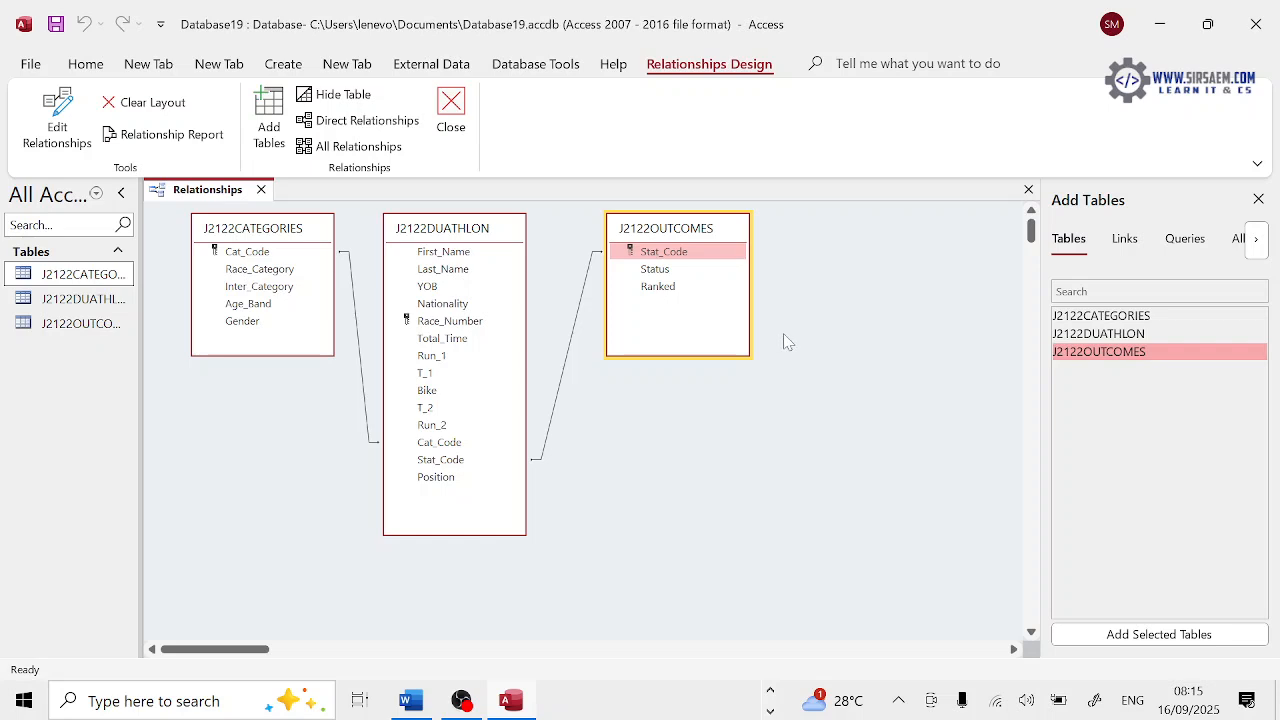
click(1028, 189)
click(619, 396)
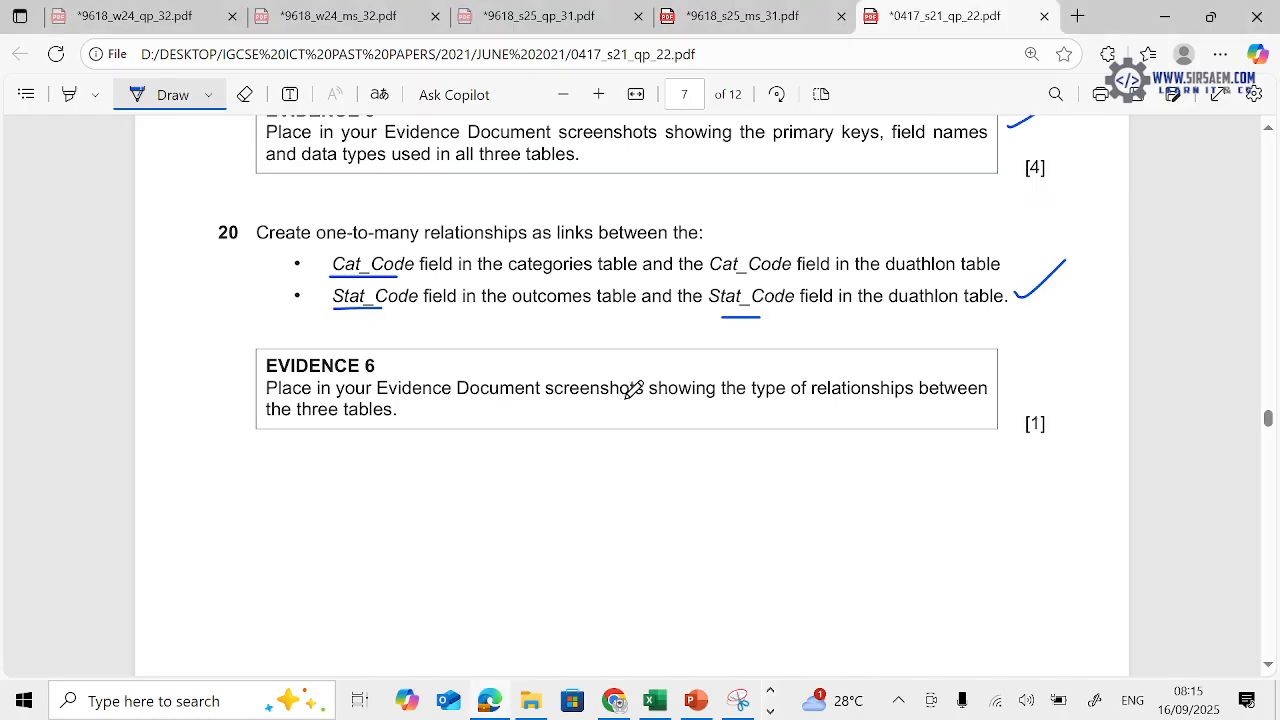
Tick question 20 in the question paper and review the new duathlon record details in question 21
drag(227, 265, 250, 260)
scroll(457, 534, down, 10)
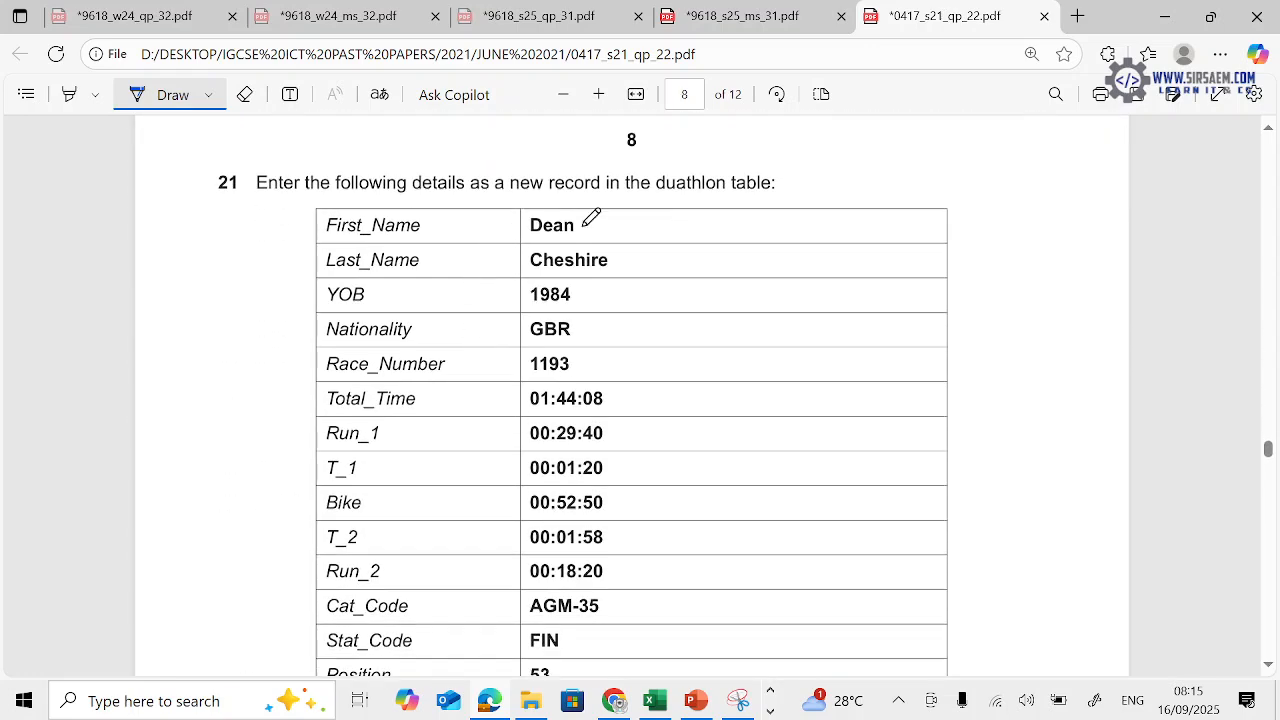
drag(779, 187, 813, 171)
scroll(670, 397, down, 1)
scroll(678, 388, down, 2)
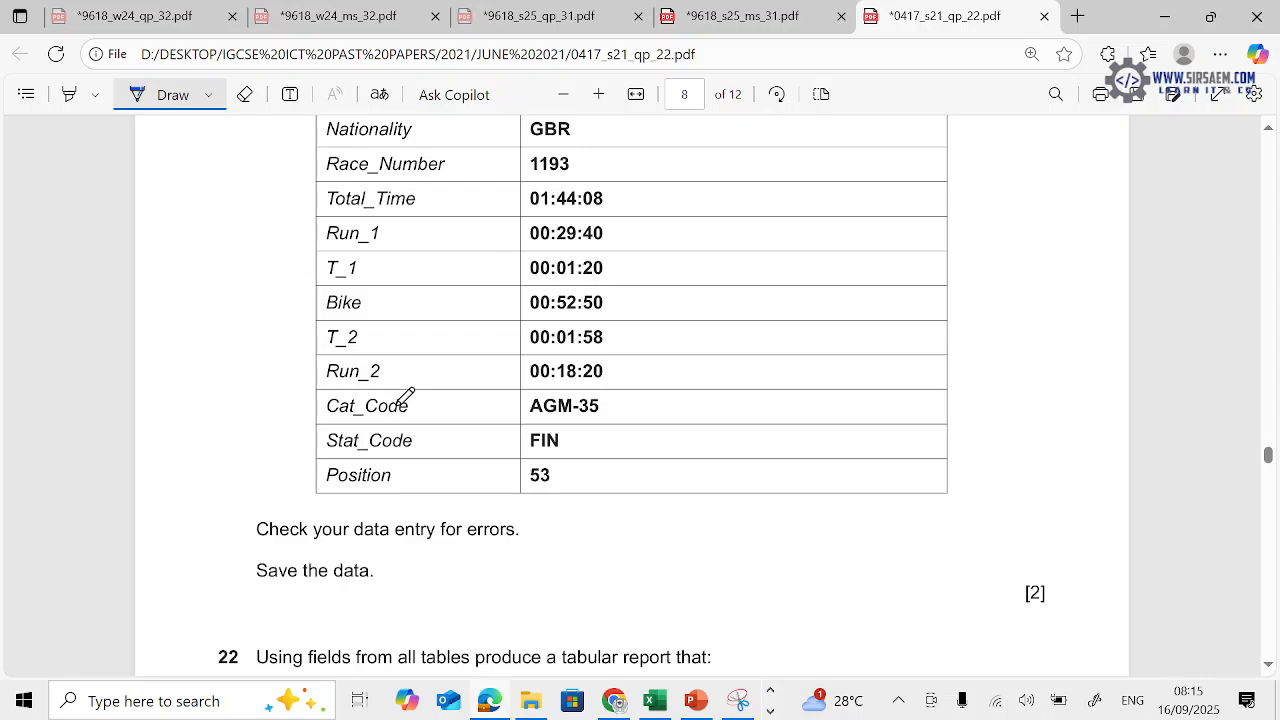
scroll(415, 394, up, 3)
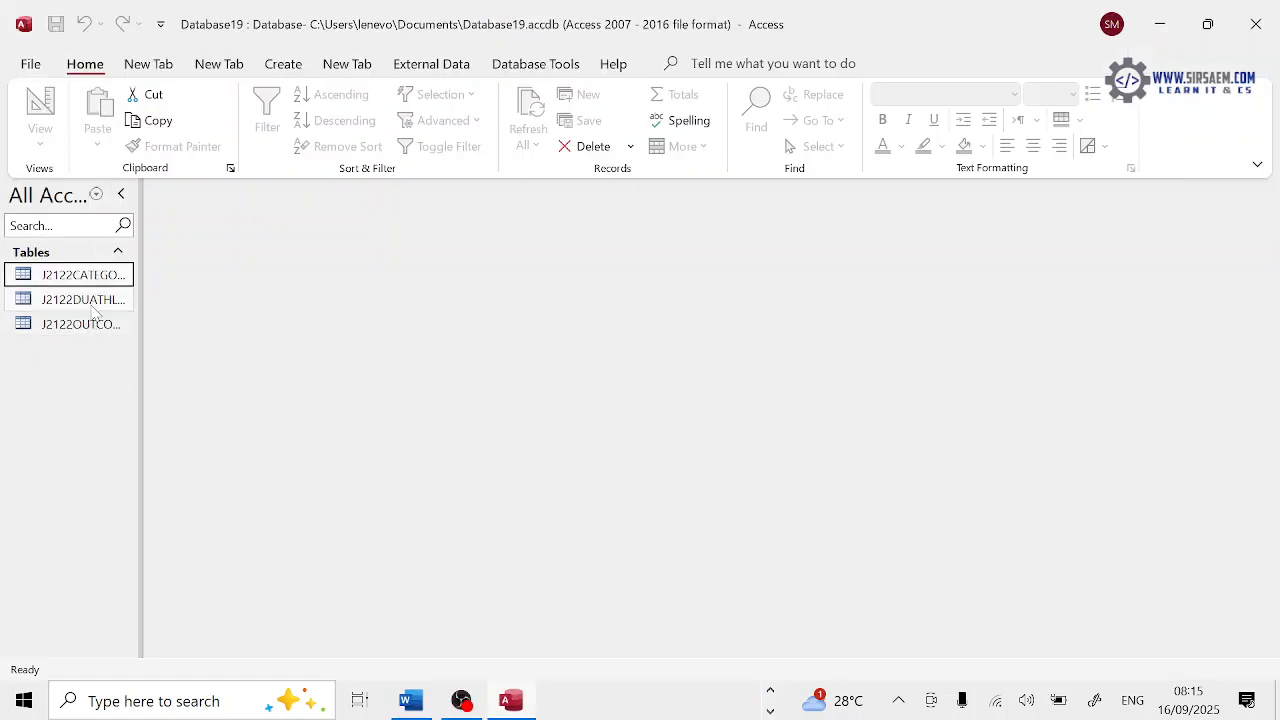
Open the J2122DUATHLON table in Access, look at the blank new-record row after its last records, and close the table
click(85, 300)
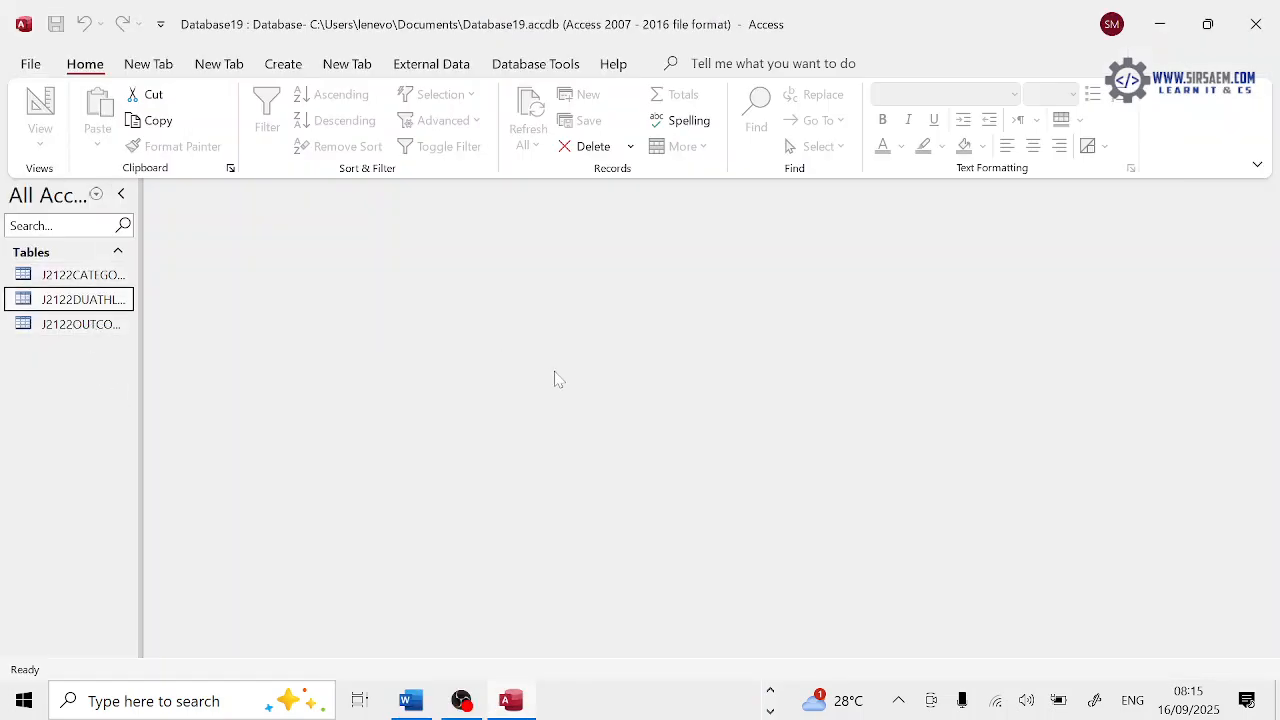
double_click(120, 300)
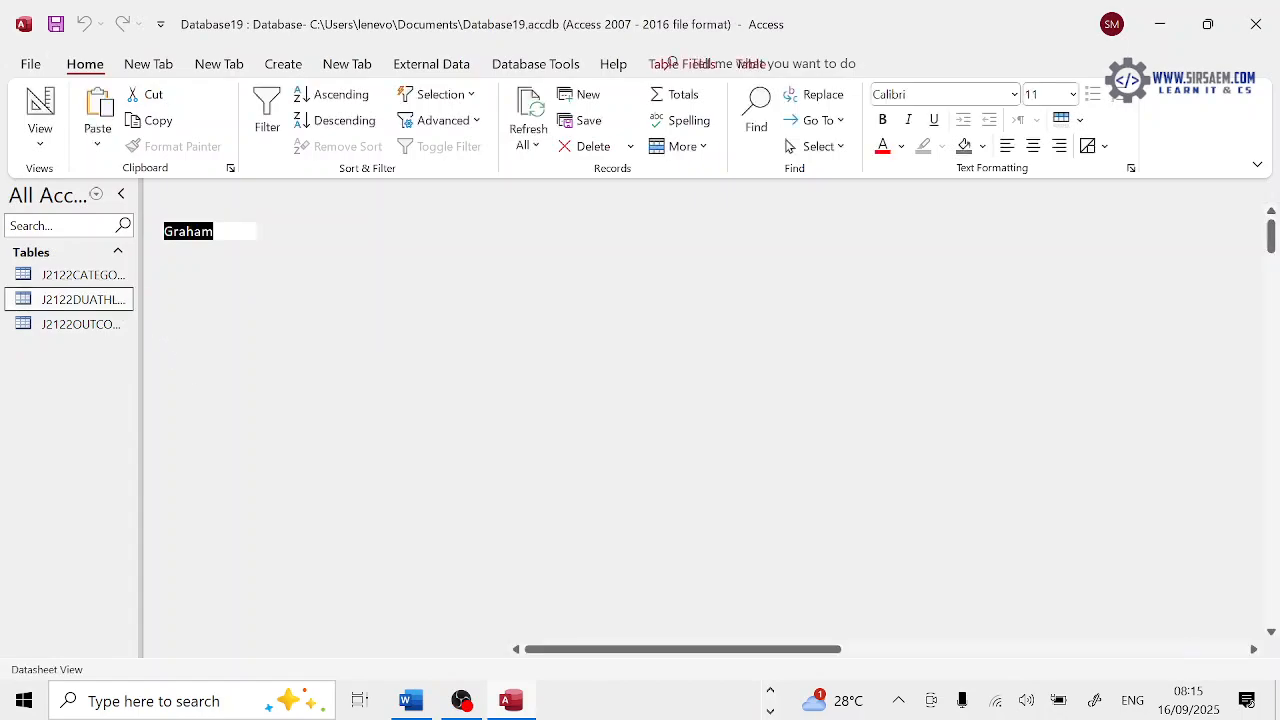
drag(1274, 232, 1250, 627)
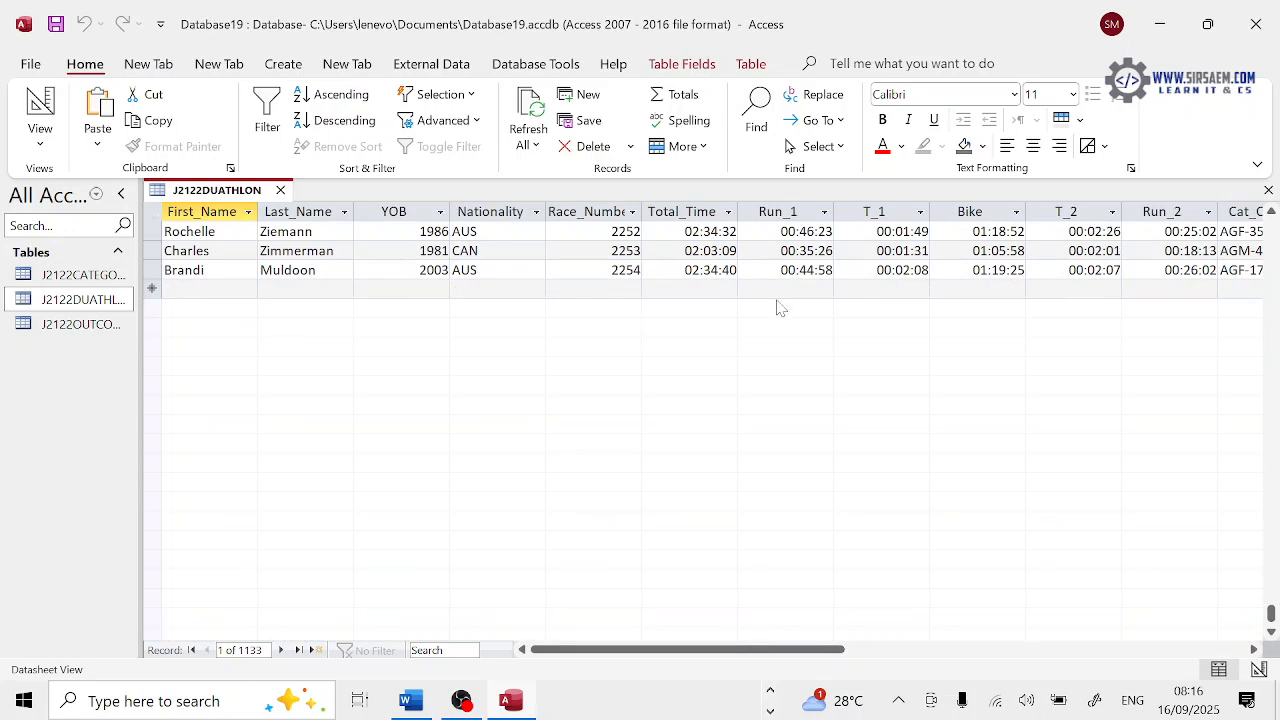
click(1268, 190)
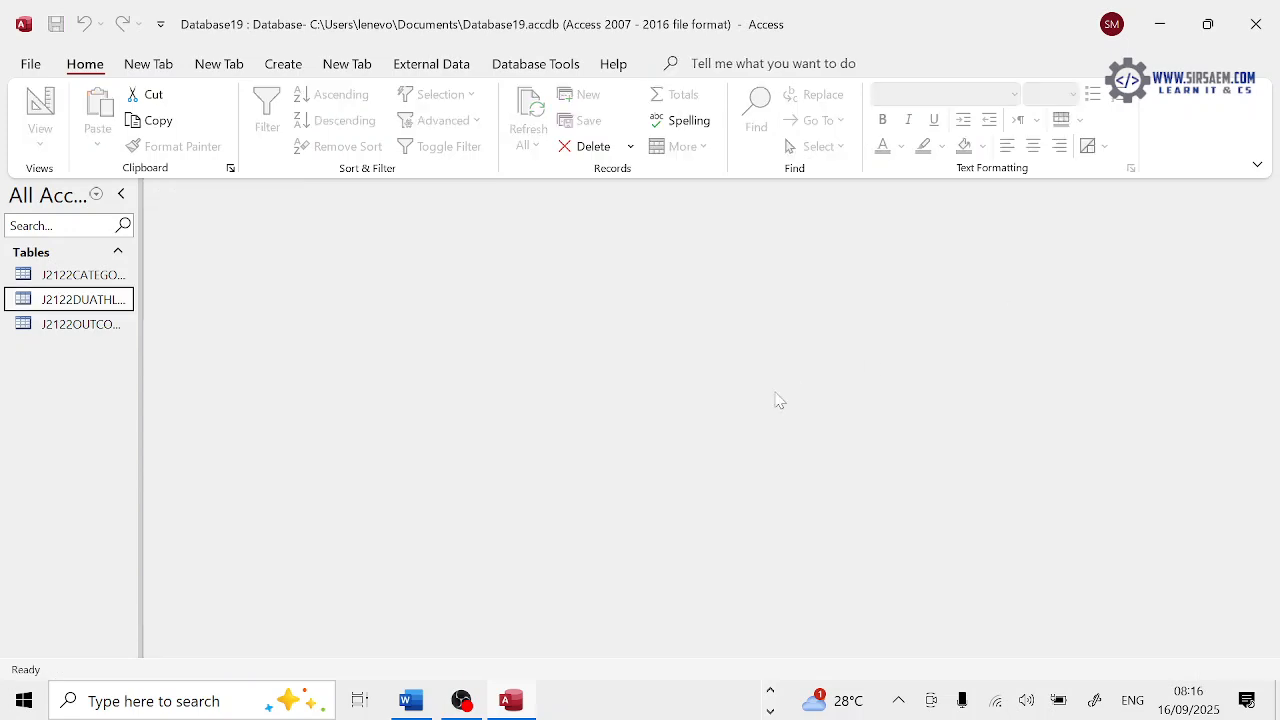
Tick the question 21 record details in the question paper, then mark, enlarge and read the tabular report requirements in question 22
key(alt+Tab)
scroll(1000, 414, down, 2)
drag(972, 408, 1016, 392)
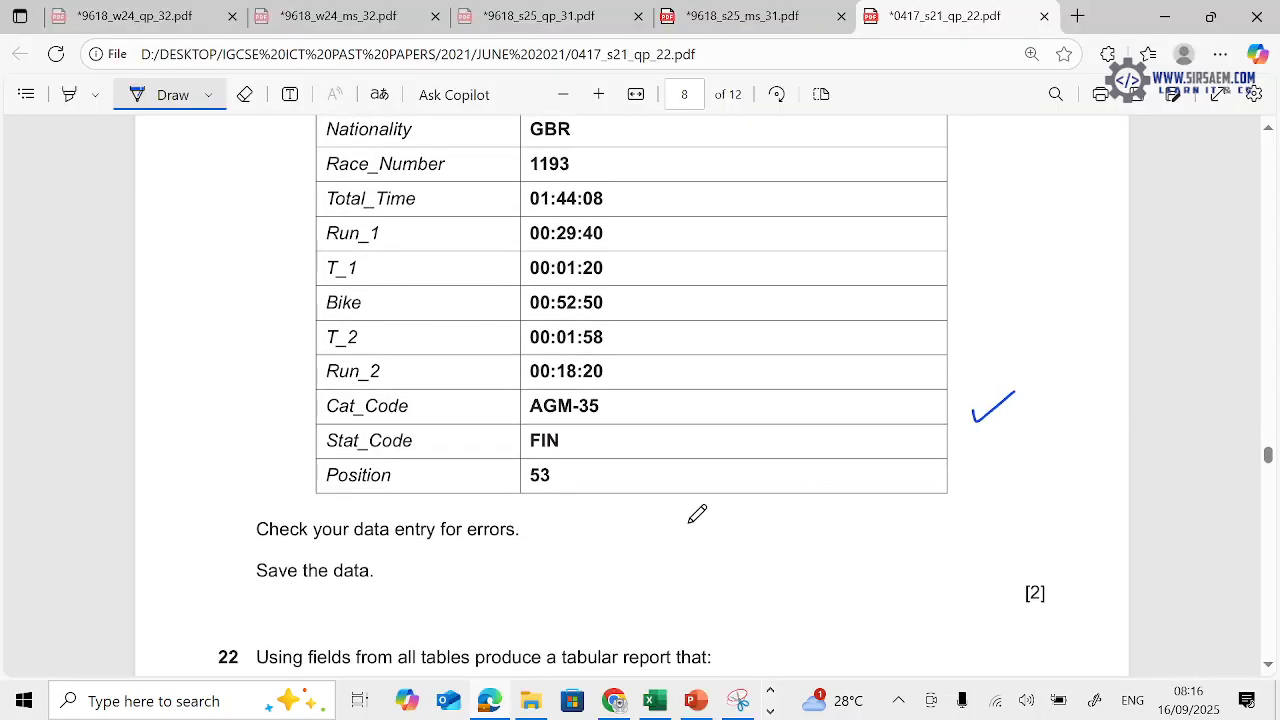
scroll(694, 514, down, 4)
scroll(697, 510, down, 4)
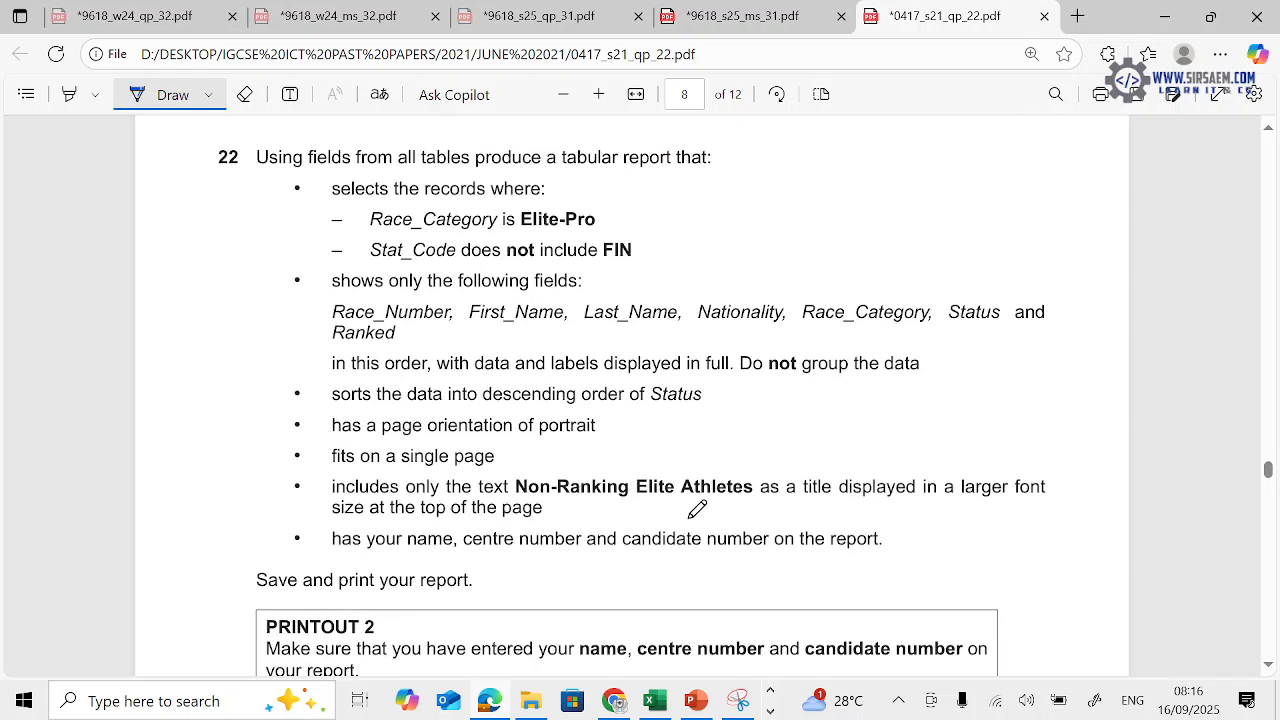
drag(994, 202, 1056, 172)
click(597, 98)
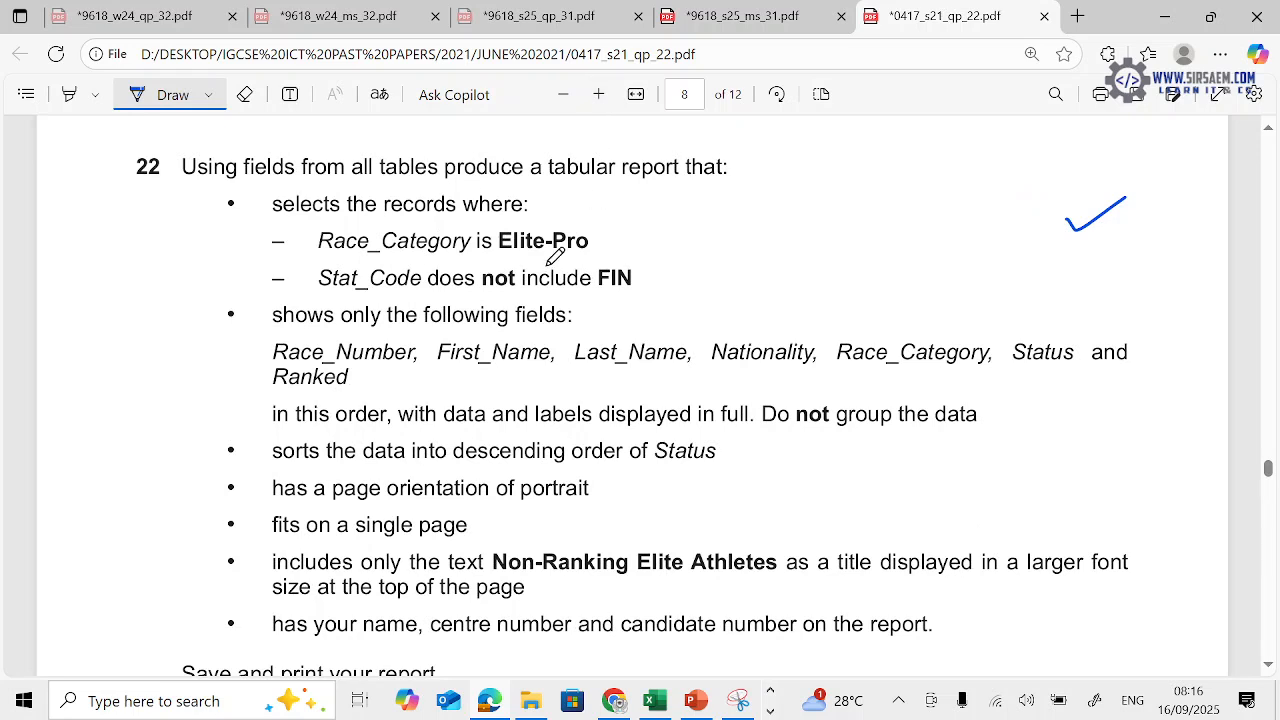
click(1267, 668)
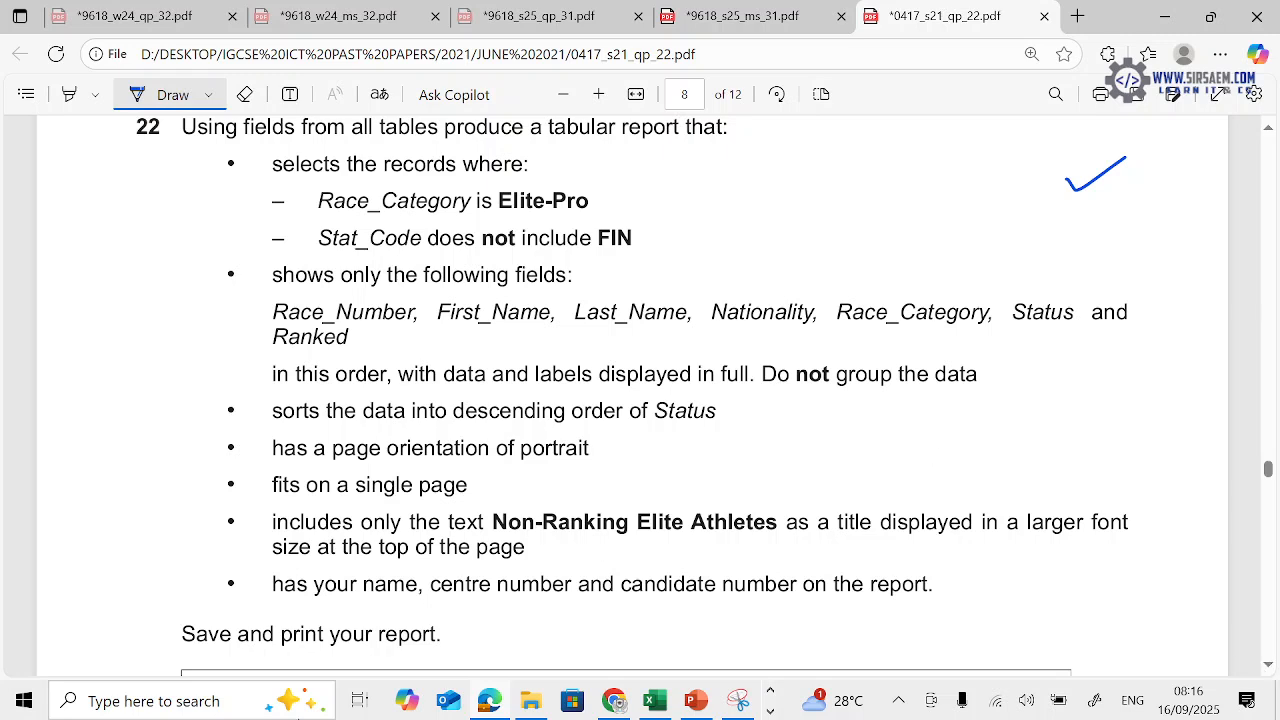
In the question paper, mark question 22's field list with an arrow, underline "tabular report" and sketch a Q → R note beside it
drag(157, 330, 228, 330)
drag(236, 327, 215, 345)
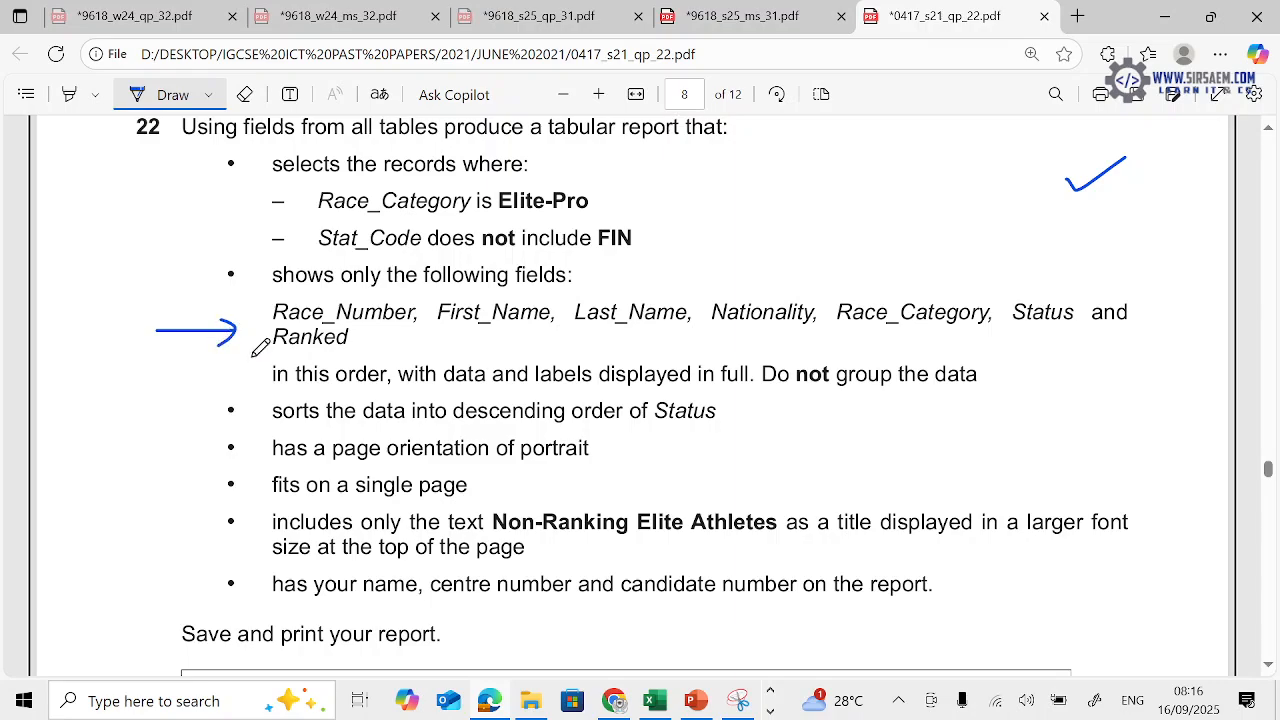
key(alt+Tab)
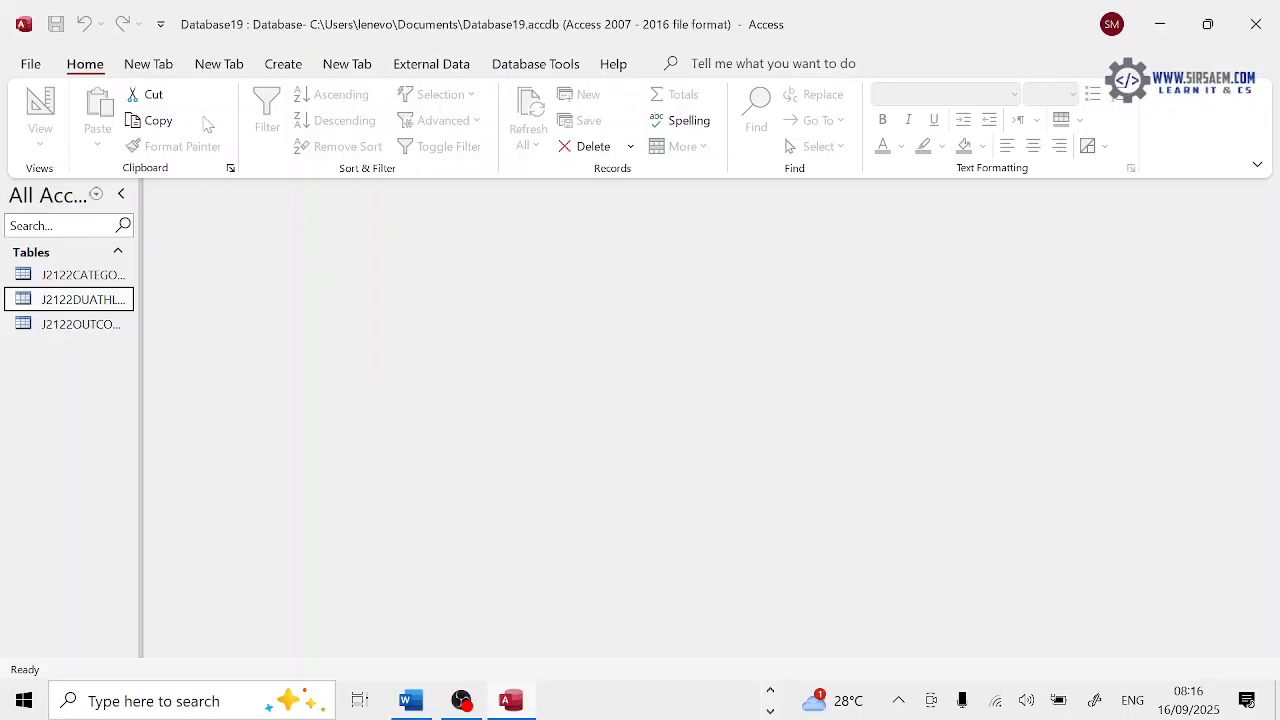
click(284, 65)
key(alt+Tab)
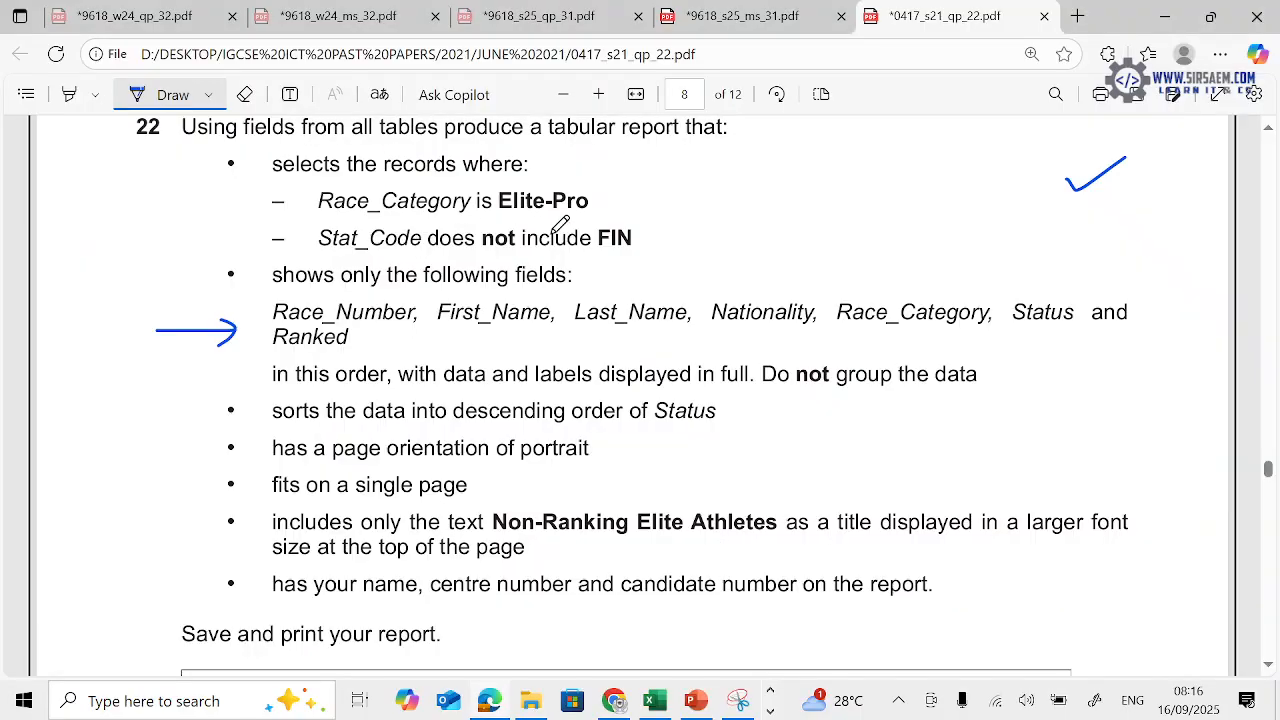
mouse_move(546, 146)
mouse_down()
mouse_move(680, 145)
mouse_move(656, 166)
mouse_move(846, 163)
mouse_move(840, 148)
mouse_move(870, 157)
mouse_move(917, 139)
mouse_move(906, 156)
mouse_up()
mouse_move(963, 125)
mouse_down()
mouse_move(965, 170)
mouse_move(1005, 170)
mouse_up()
drag(822, 170, 1032, 183)
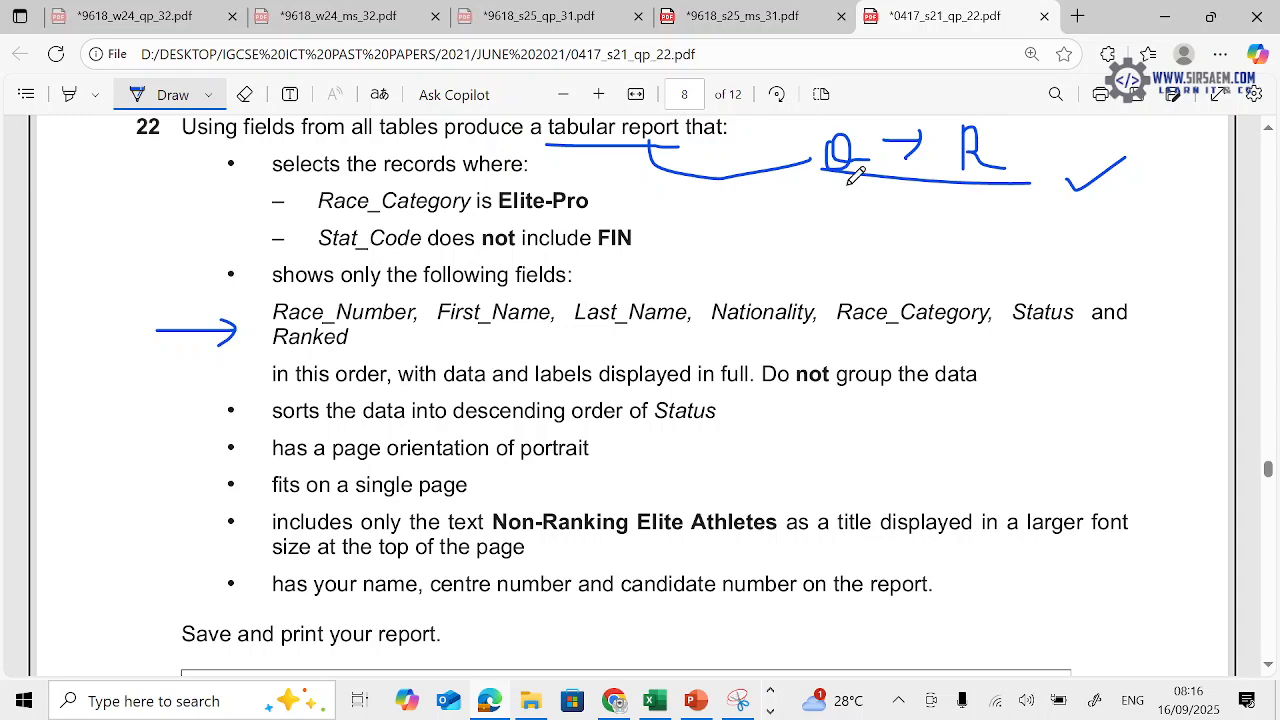
drag(850, 183, 859, 198)
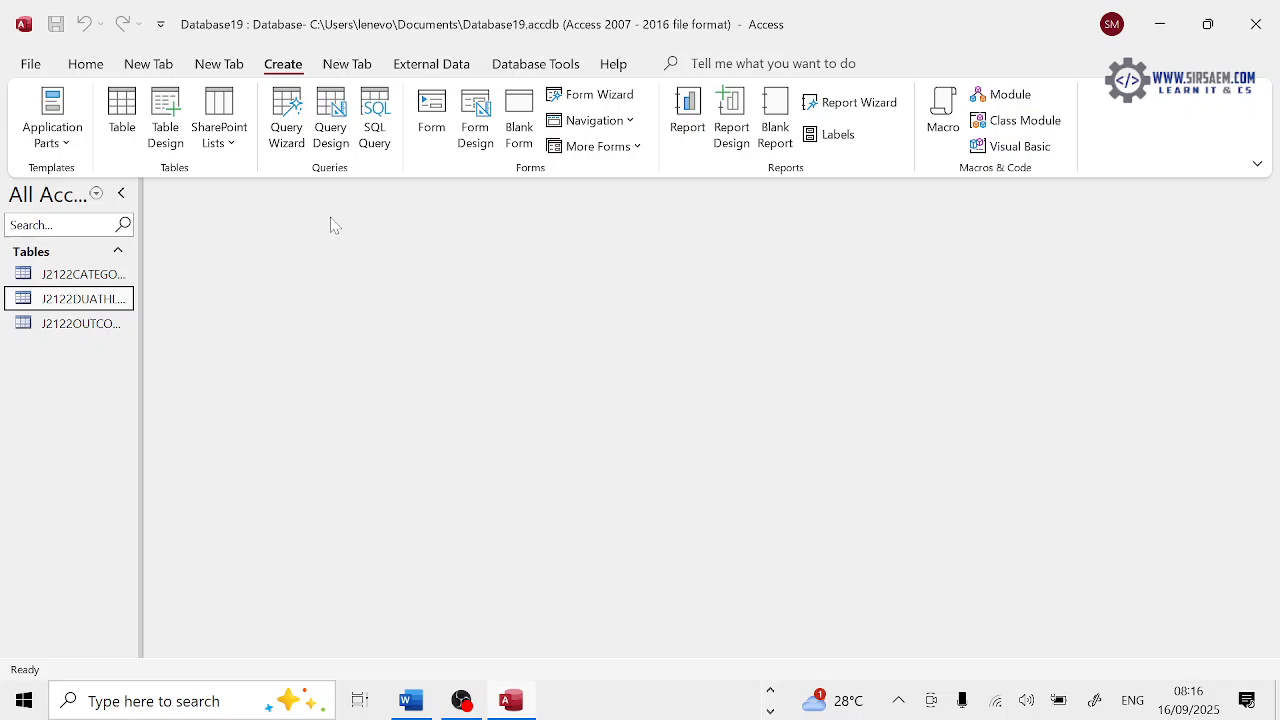
Start a new query design in Access with J2122DUATHLON, J2122CATEGORIES and J2122OUTCOMES, removing the duplicate J2122OUTCOMES_1 table
click(336, 148)
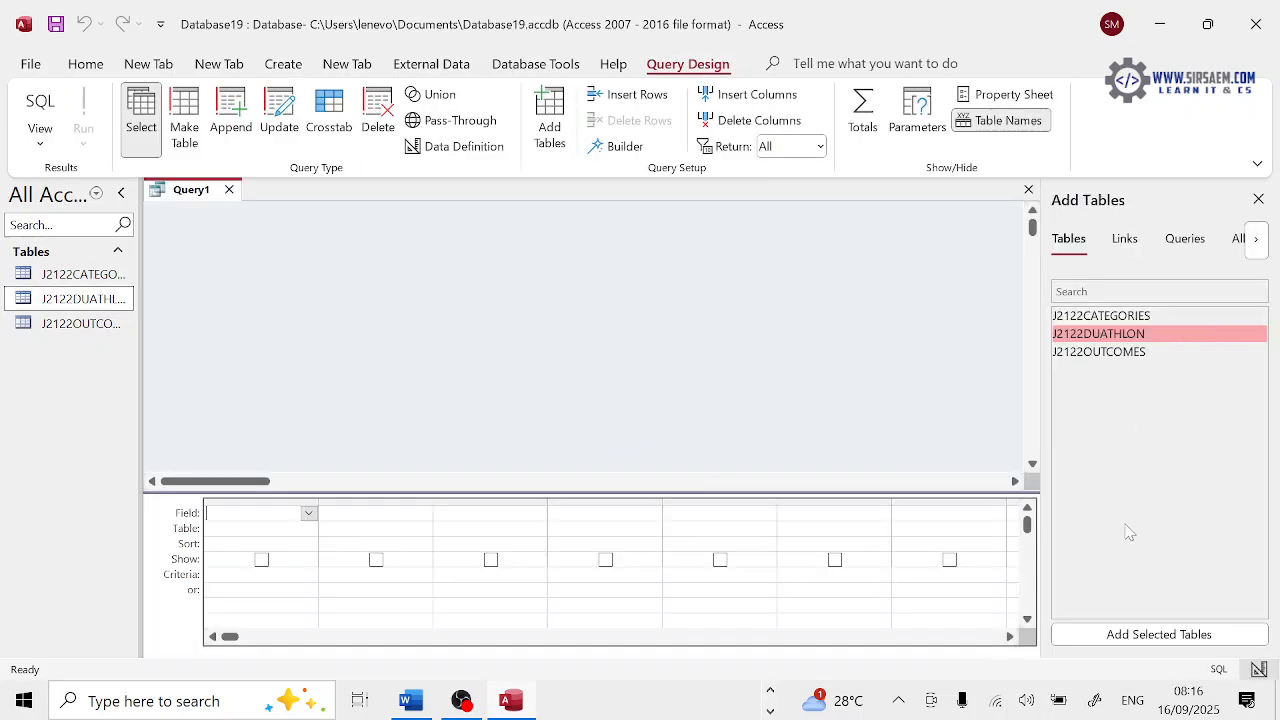
click(1123, 634)
click(1113, 316)
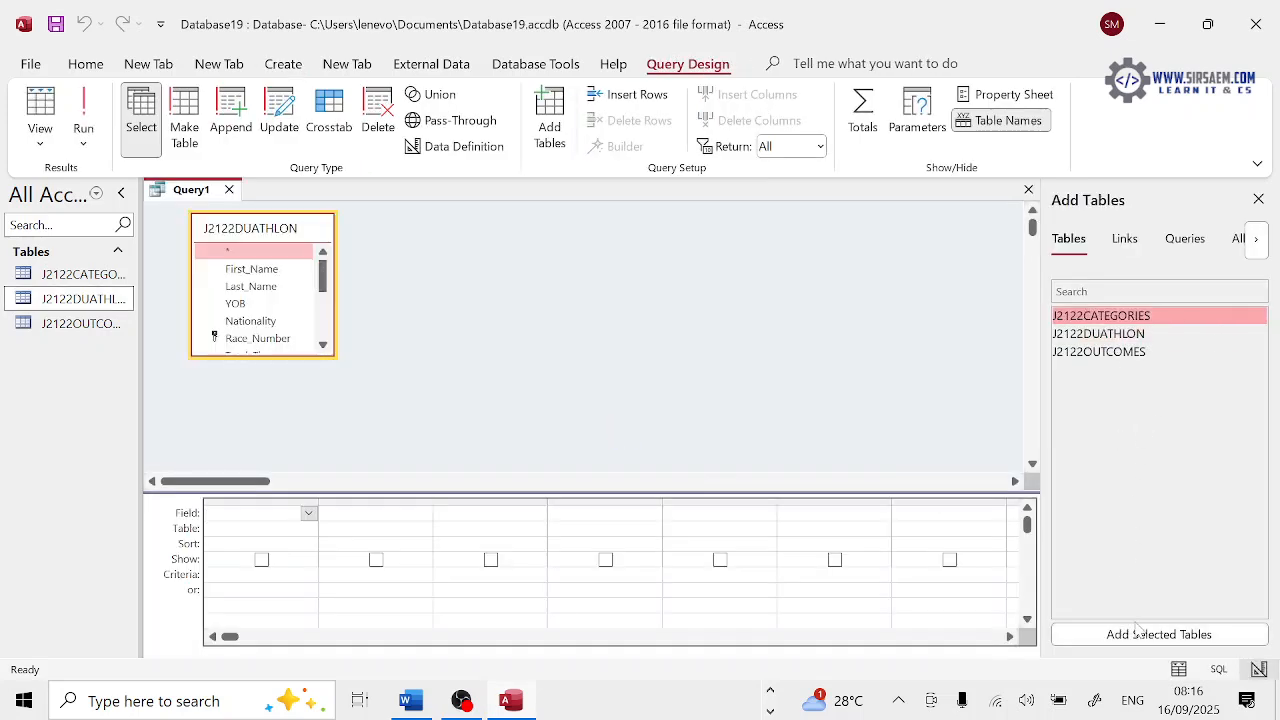
click(1140, 632)
click(1105, 352)
click(1118, 634)
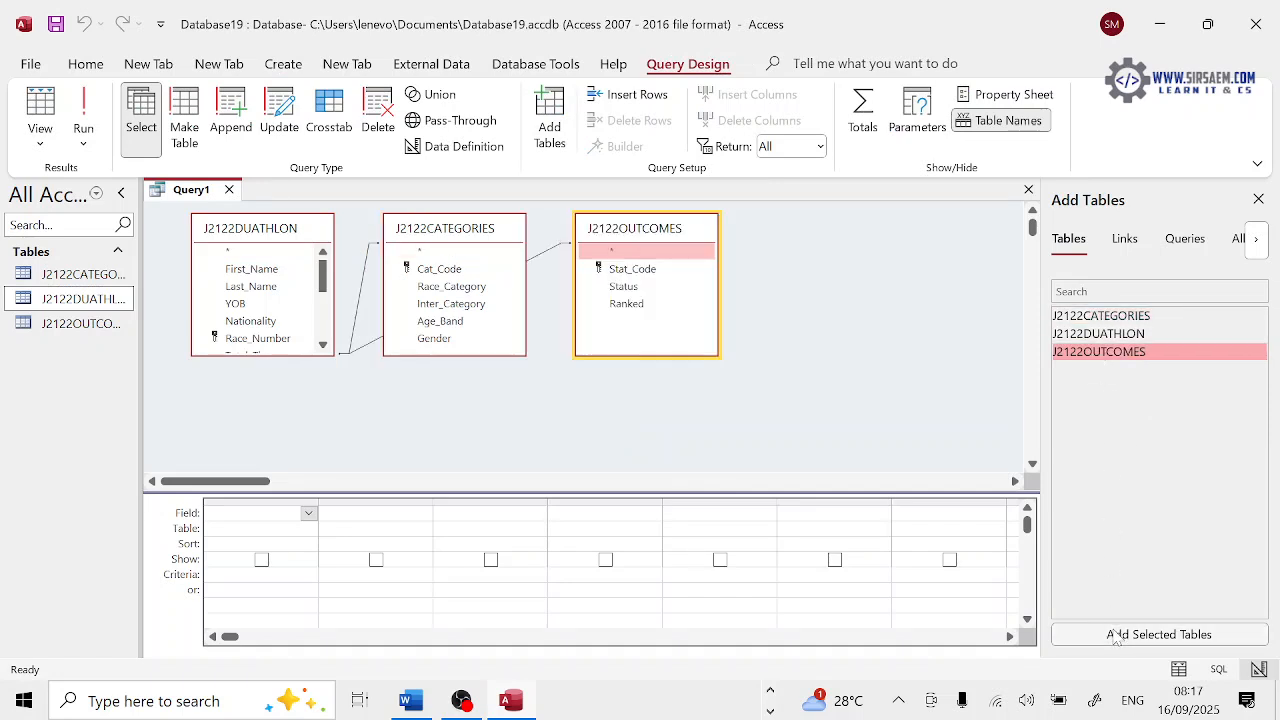
click(1116, 636)
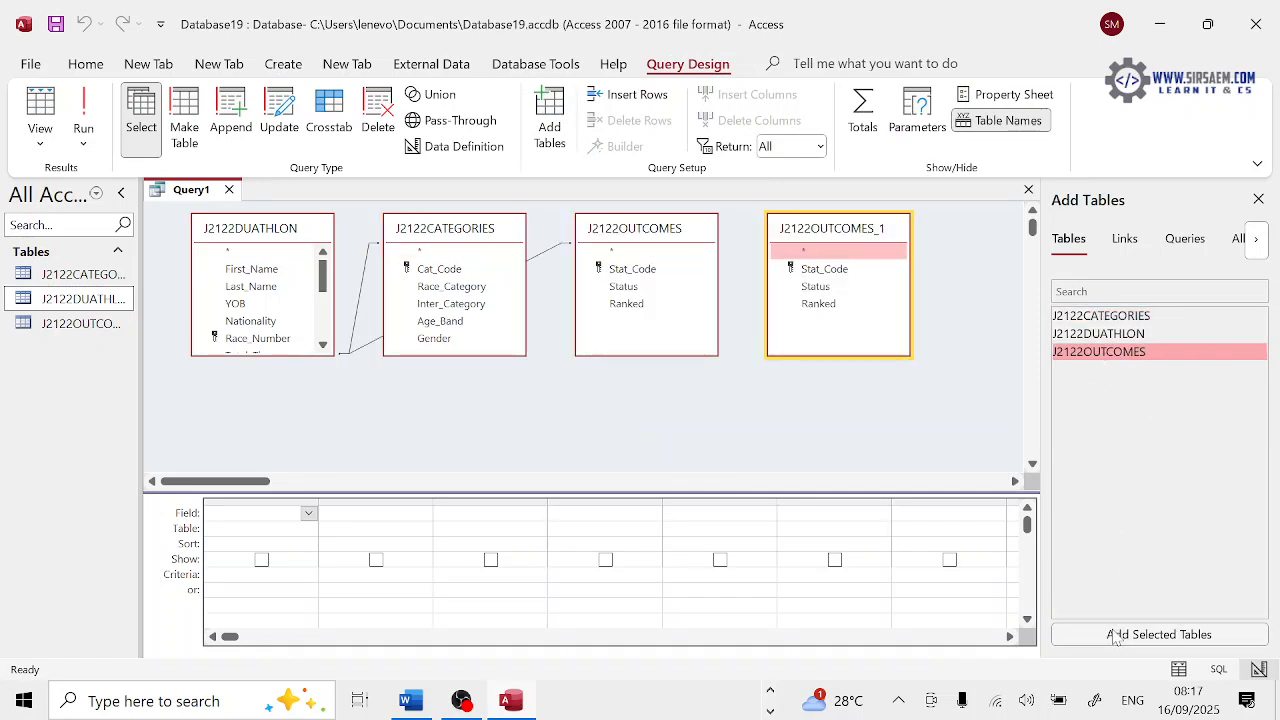
click(1259, 199)
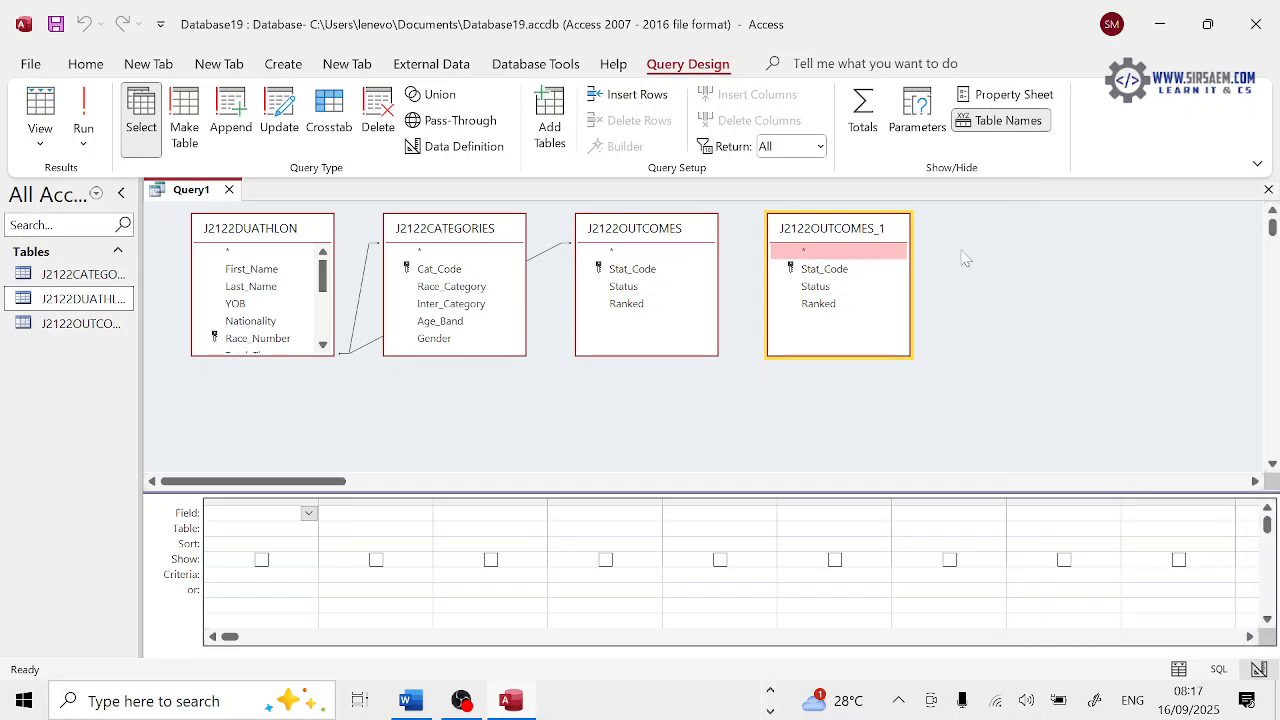
right_click(827, 230)
click(776, 310)
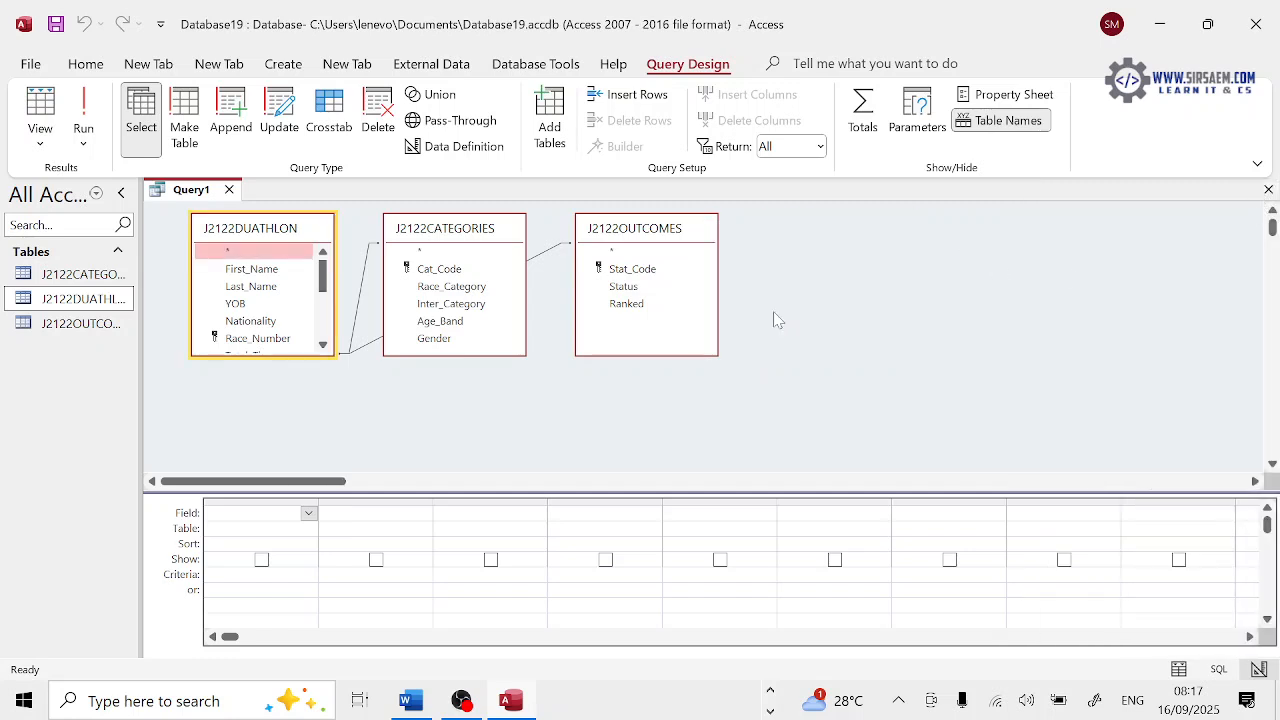
Arrange the query's tables with J2122DUATHLON between J2122CATEGORIES and J2122OUTCOMES, and lengthen the J2122DUATHLON box to show more fields
drag(515, 235, 368, 279)
drag(313, 228, 534, 233)
drag(640, 231, 836, 237)
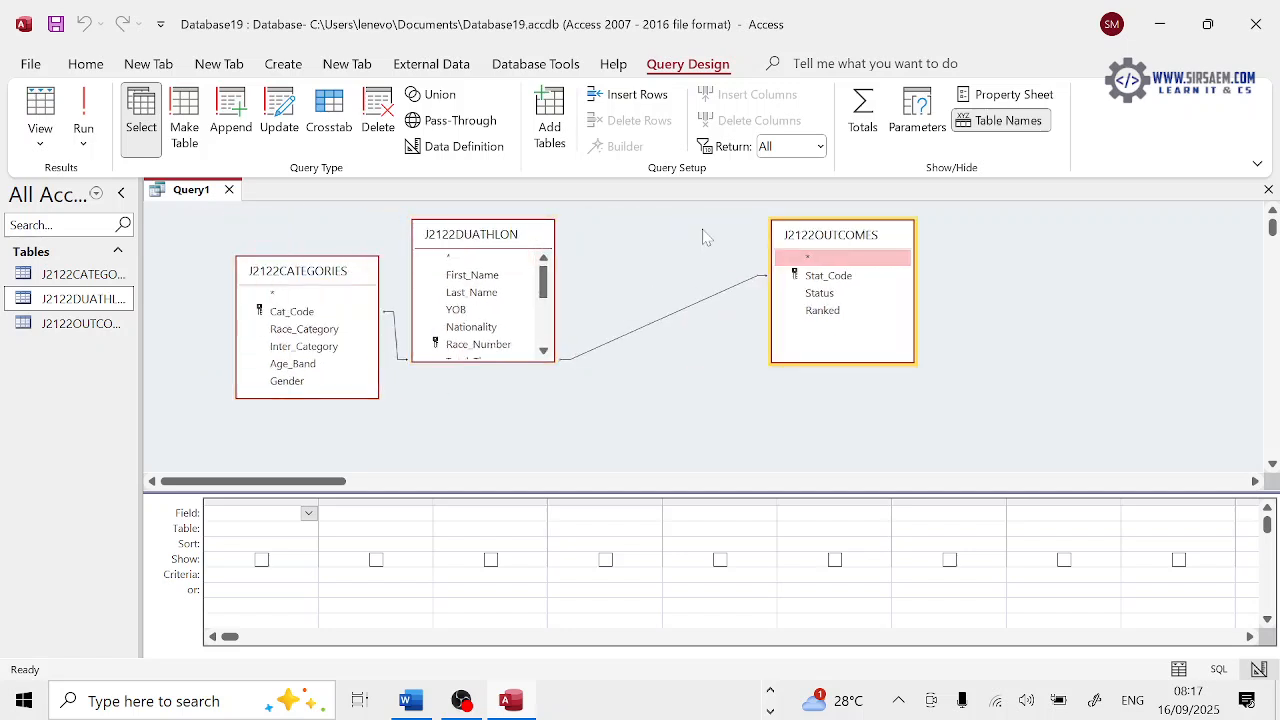
drag(503, 226, 617, 233)
drag(348, 278, 374, 234)
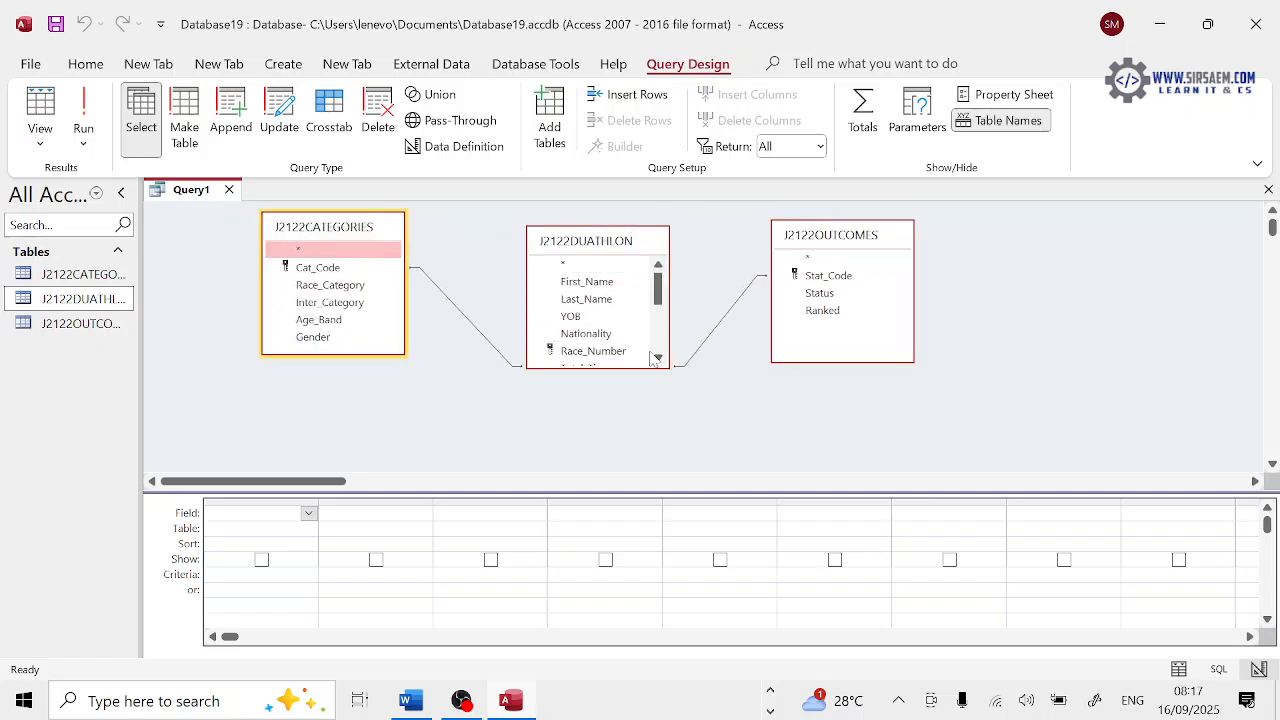
drag(622, 369, 610, 470)
Recheck the question 22 report requirements in the question paper, then slightly lengthen the J2122CATEGORIES box in the Access query
key(alt+Tab)
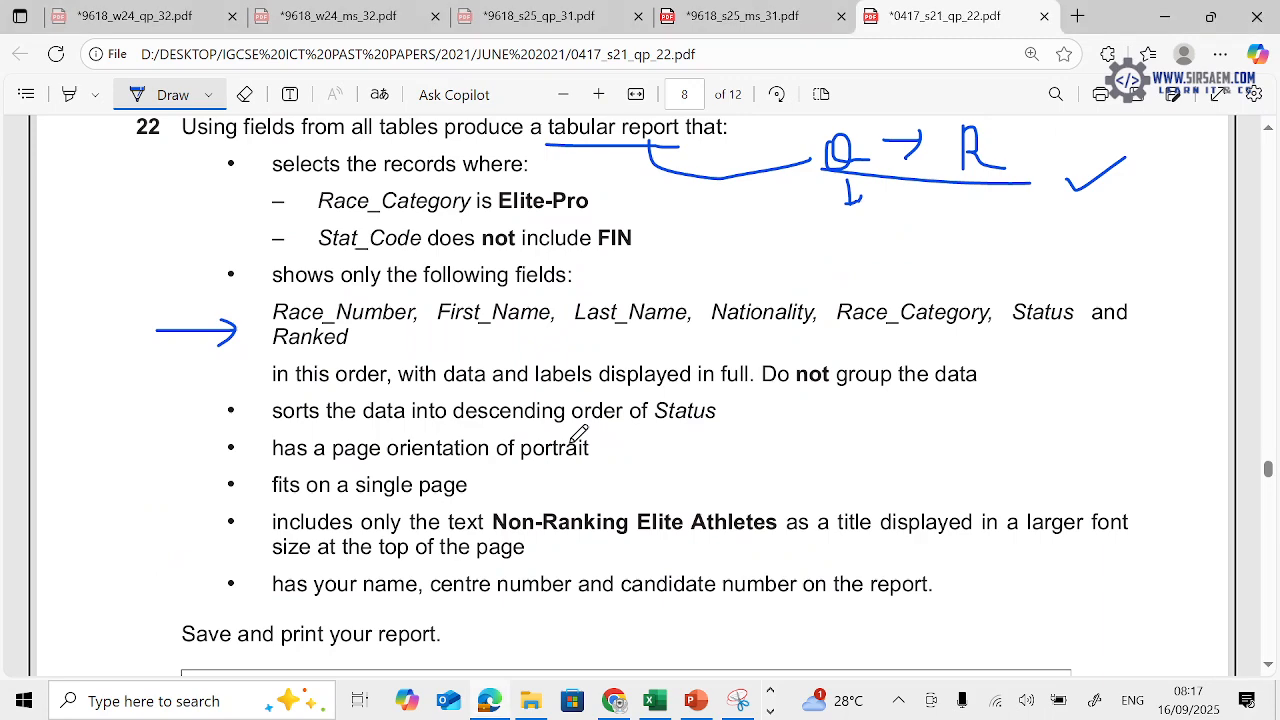
scroll(579, 433, down, 8)
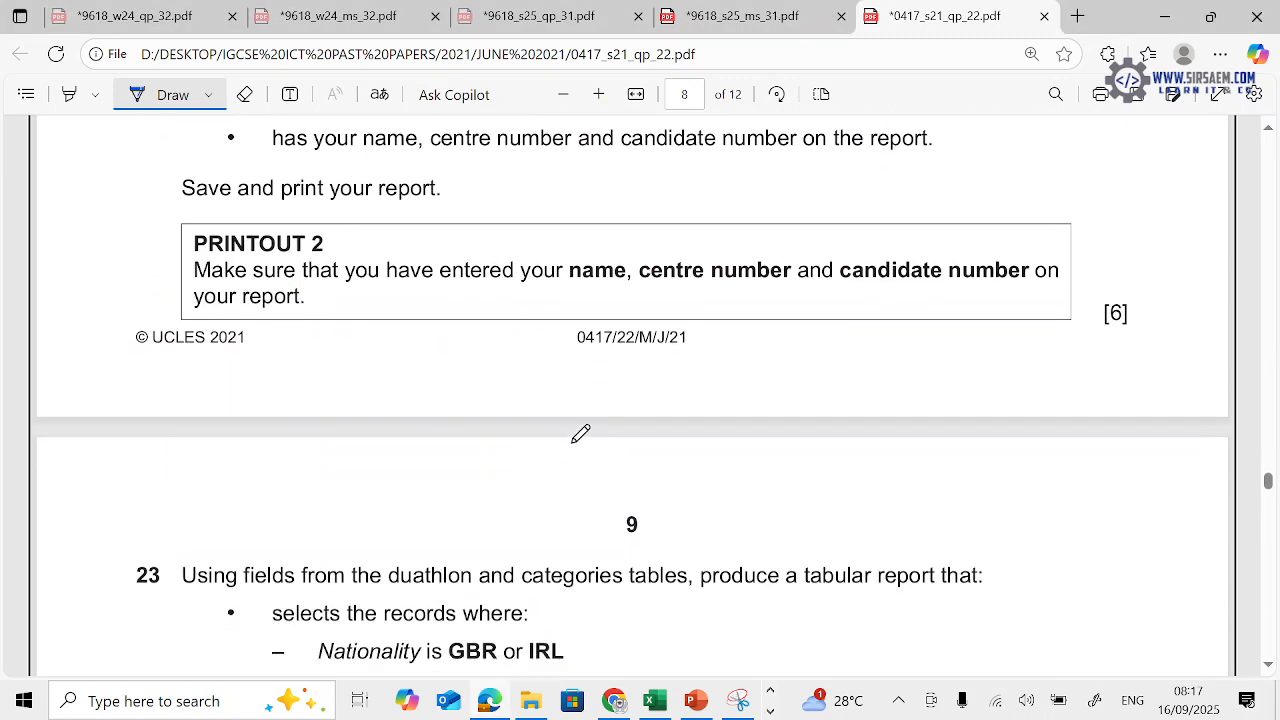
scroll(580, 435, up, 6)
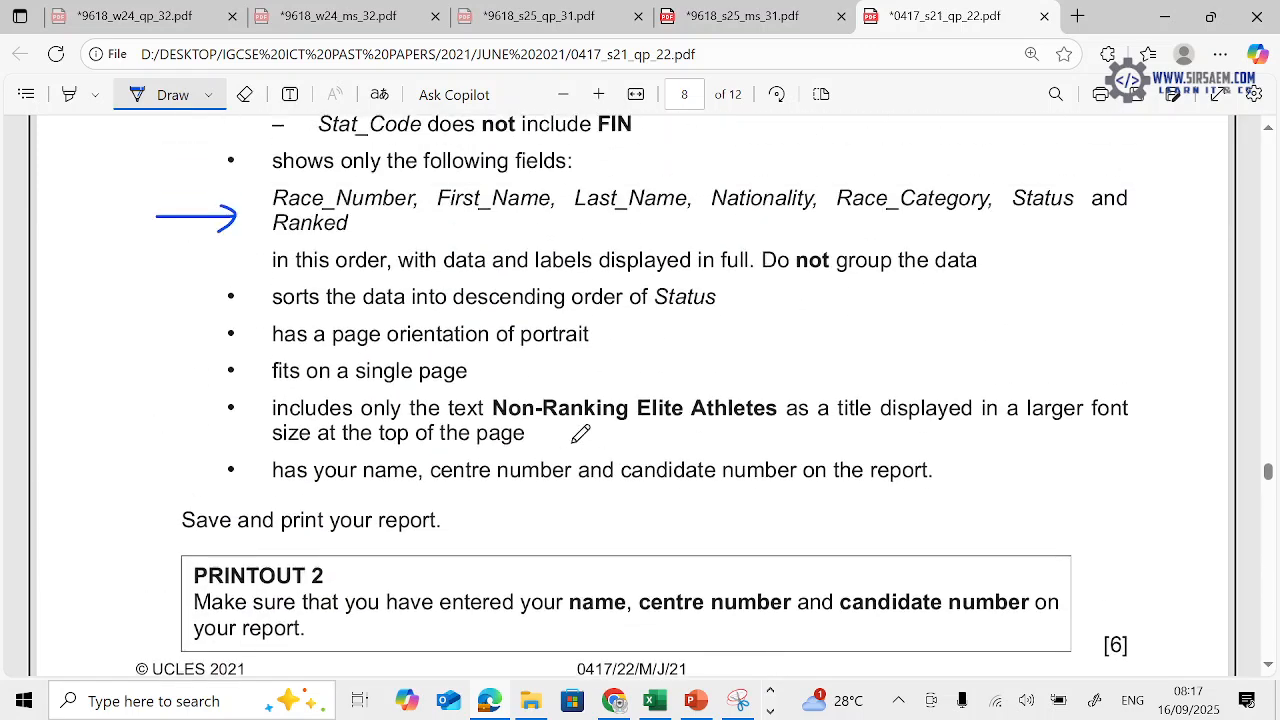
scroll(590, 421, up, 1)
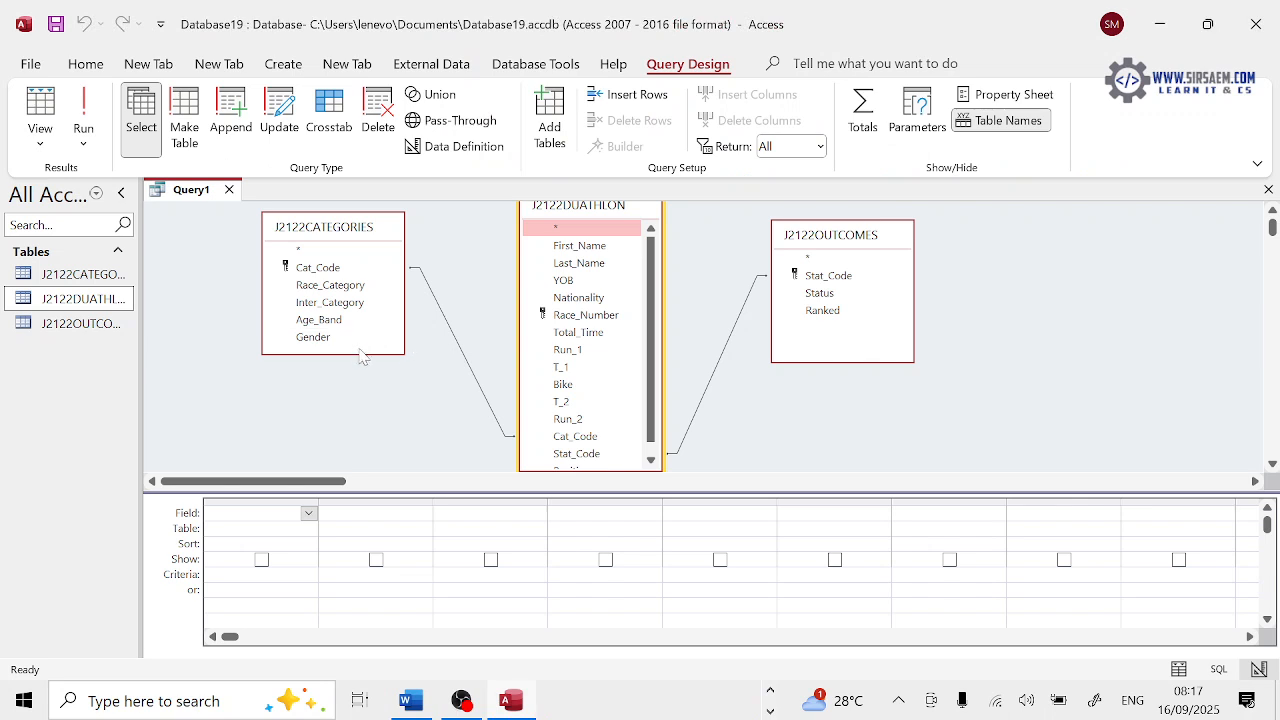
click(358, 372)
drag(358, 375, 358, 386)
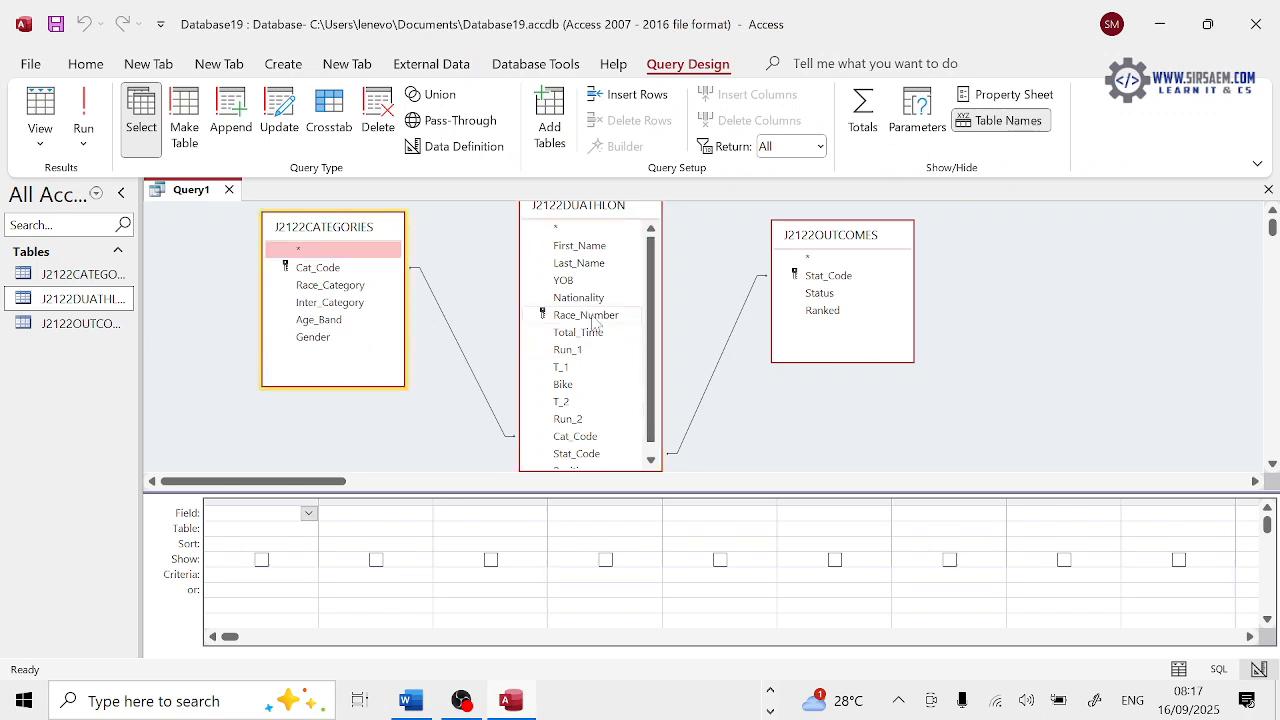
Add Race_Number, First_Name, Last_Name and Nationality from J2122DUATHLON to the query grid in that order
double_click(595, 318)
double_click(576, 247)
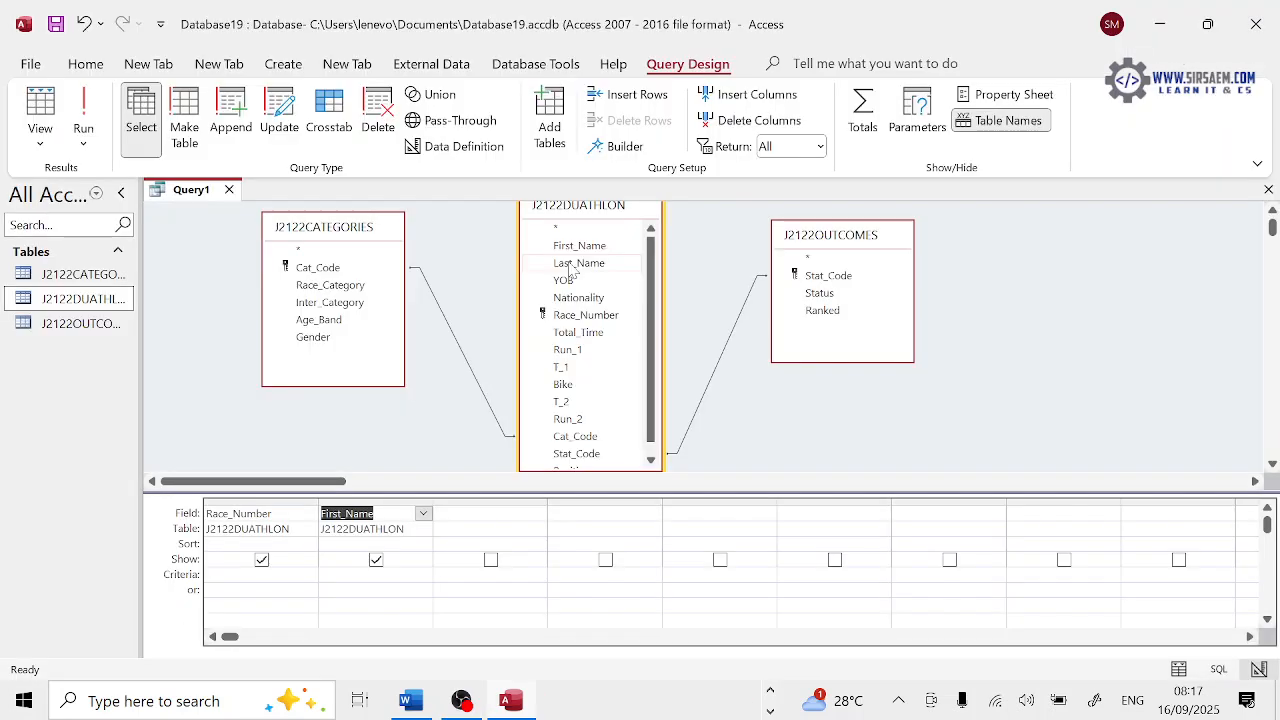
double_click(576, 262)
double_click(576, 298)
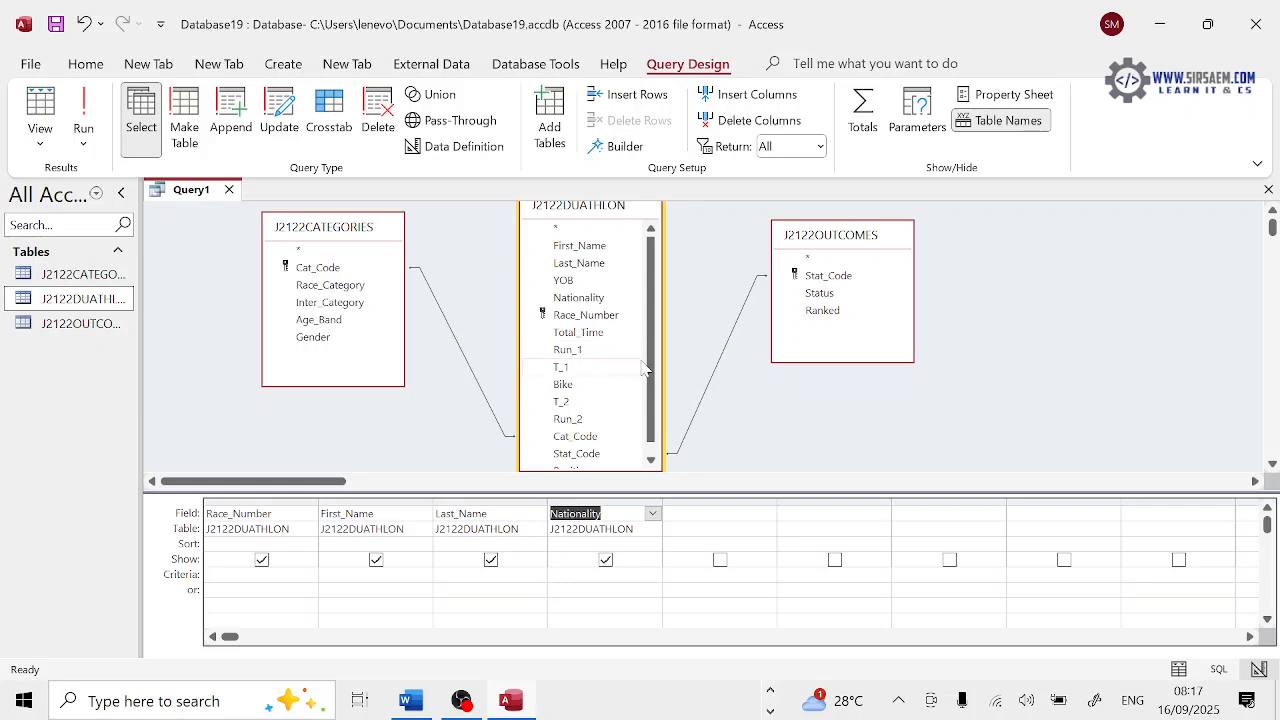
Add Race_Category from J2122CATEGORIES, then Status and Ranked from J2122OUTCOMES, checking the field order against the question paper
double_click(330, 285)
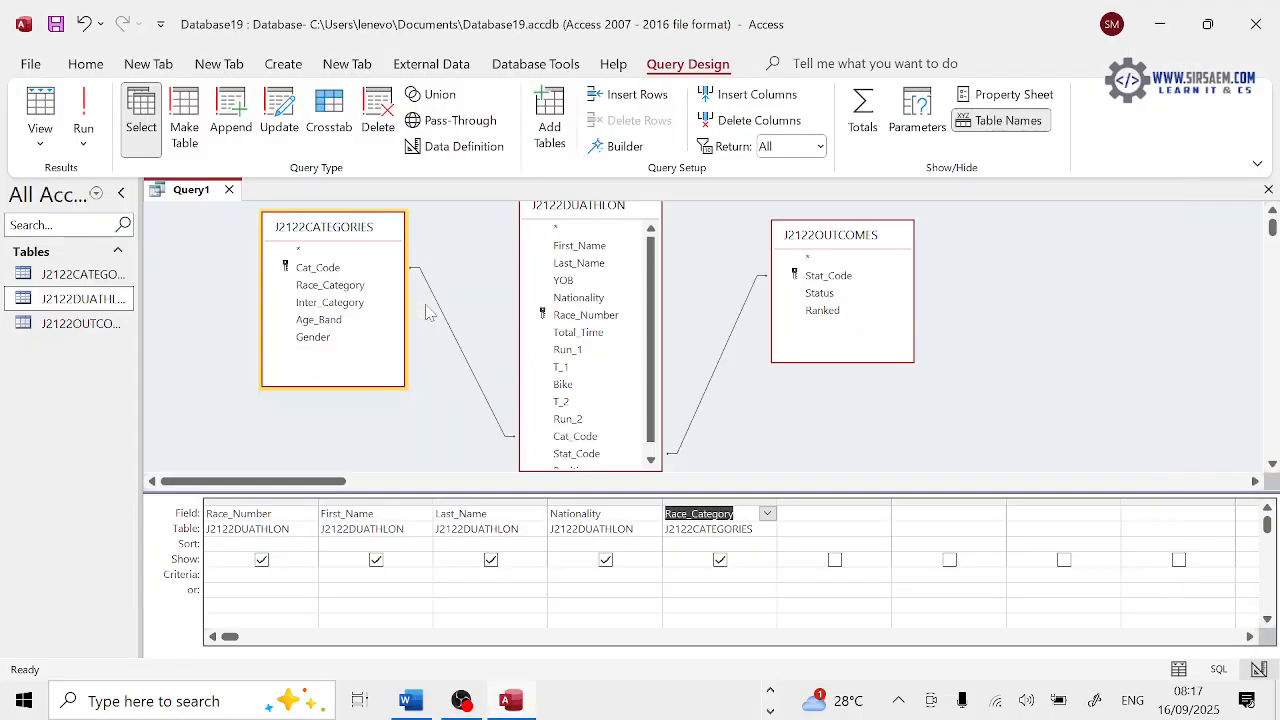
double_click(819, 293)
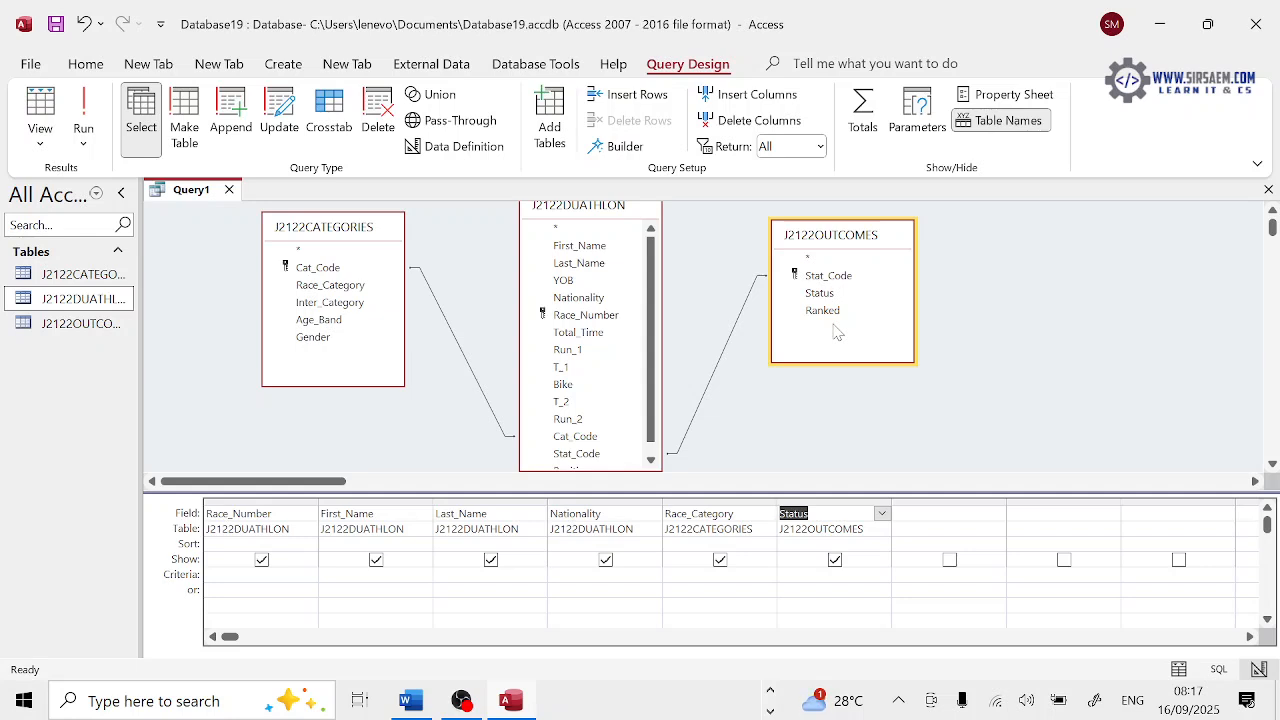
key(alt+Tab)
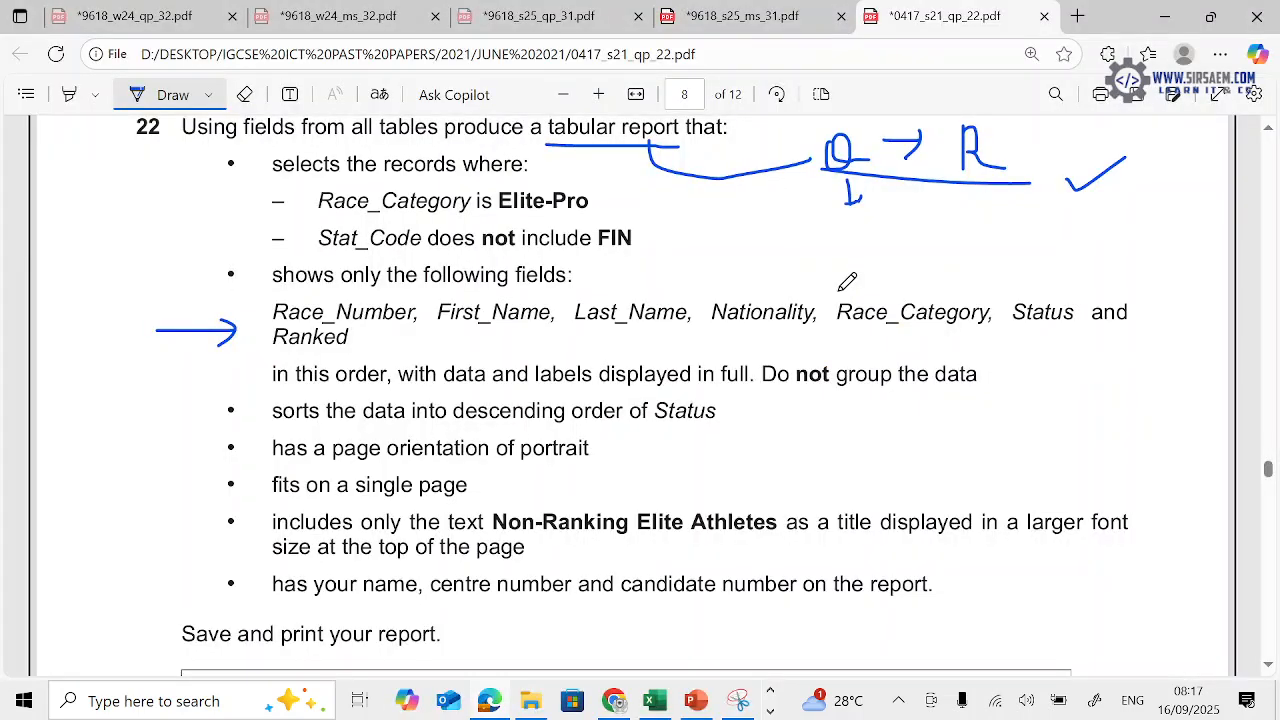
key(alt+Tab)
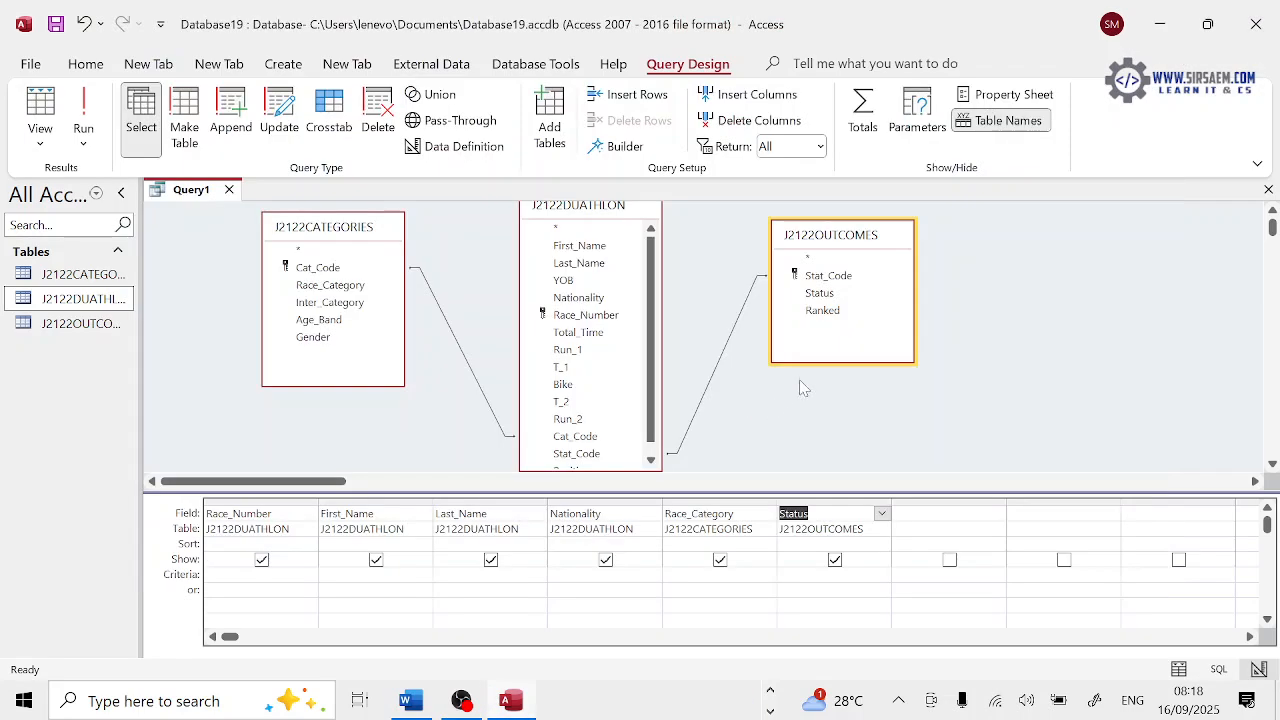
double_click(830, 311)
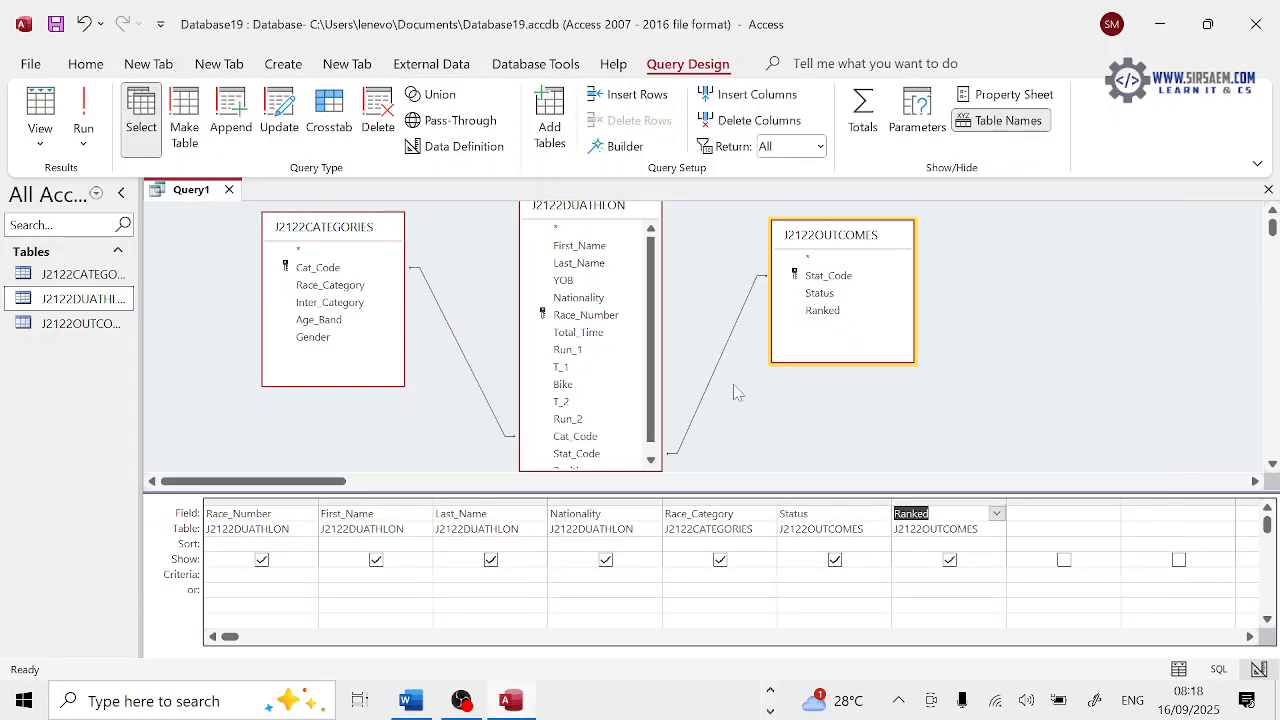
Run the query, look over its unfiltered records and return to Design View
click(84, 118)
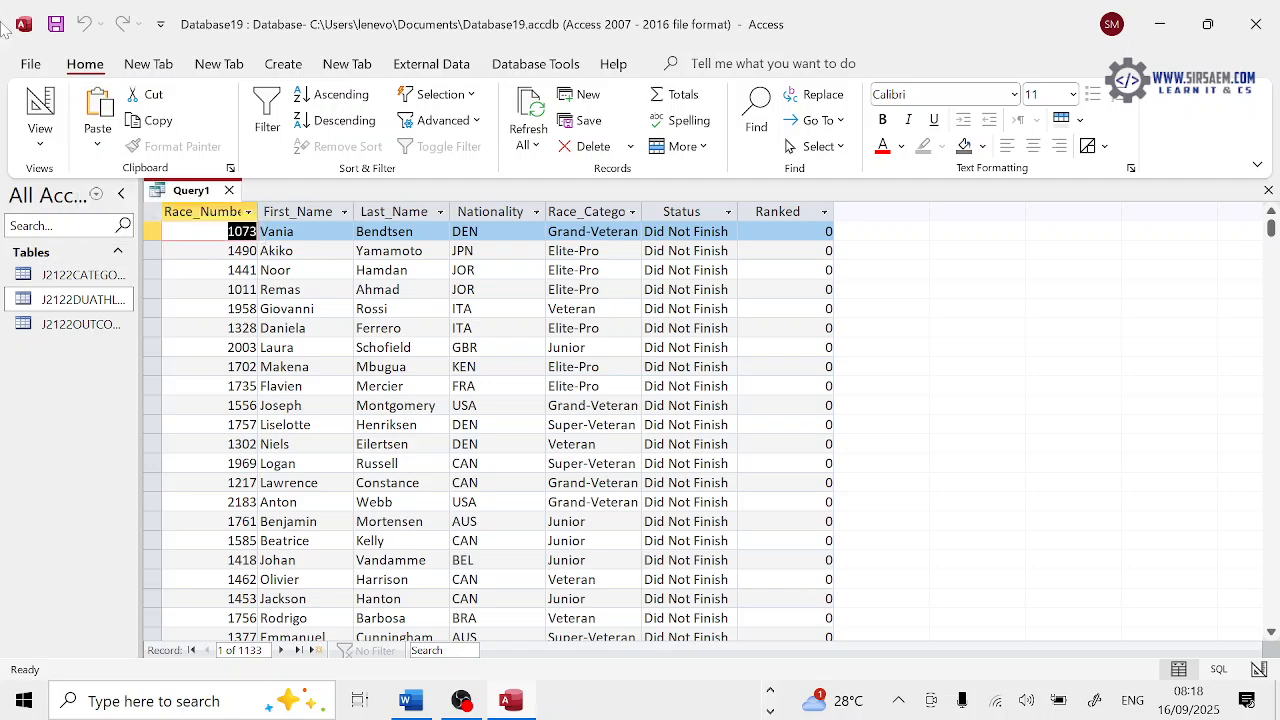
click(42, 147)
click(100, 266)
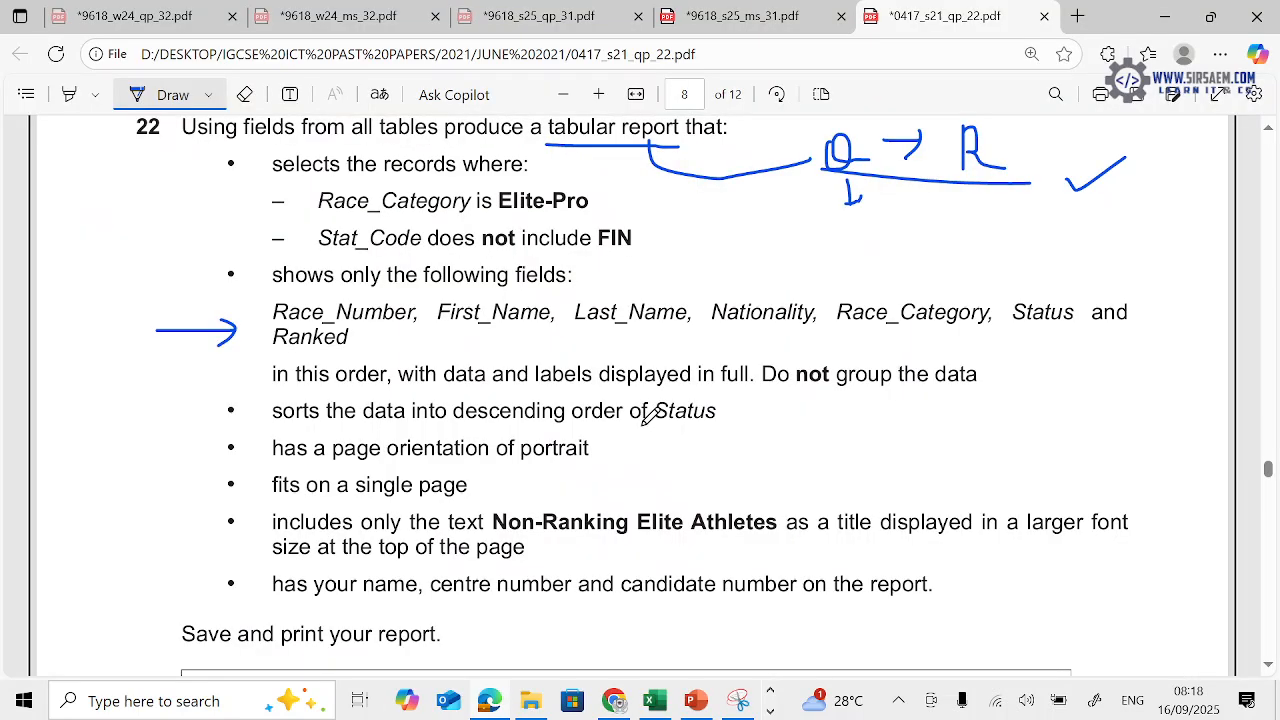
In the question paper, link the question 22 field list to the selection criteria with a curved arrow and select the text Elite-Pro
drag(366, 340, 383, 334)
scroll(395, 334, up, 1)
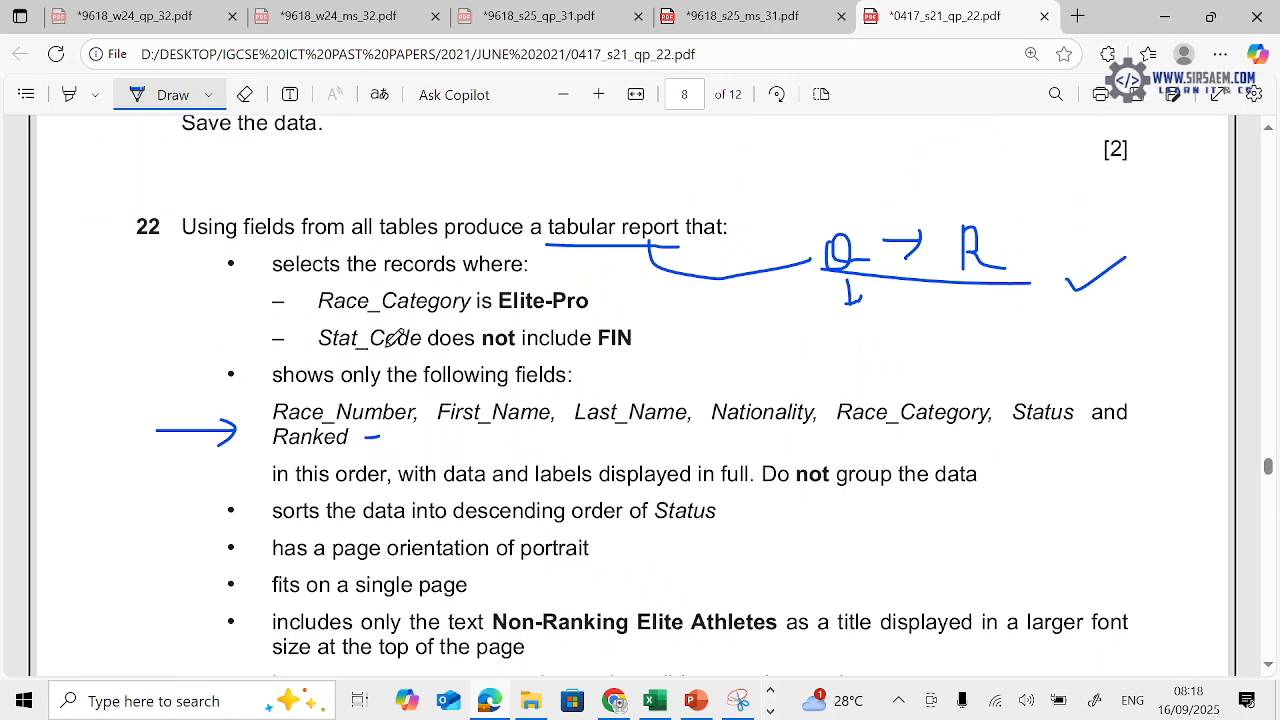
mouse_move(229, 420)
mouse_down()
mouse_move(150, 292)
mouse_move(222, 288)
mouse_move(185, 307)
mouse_up()
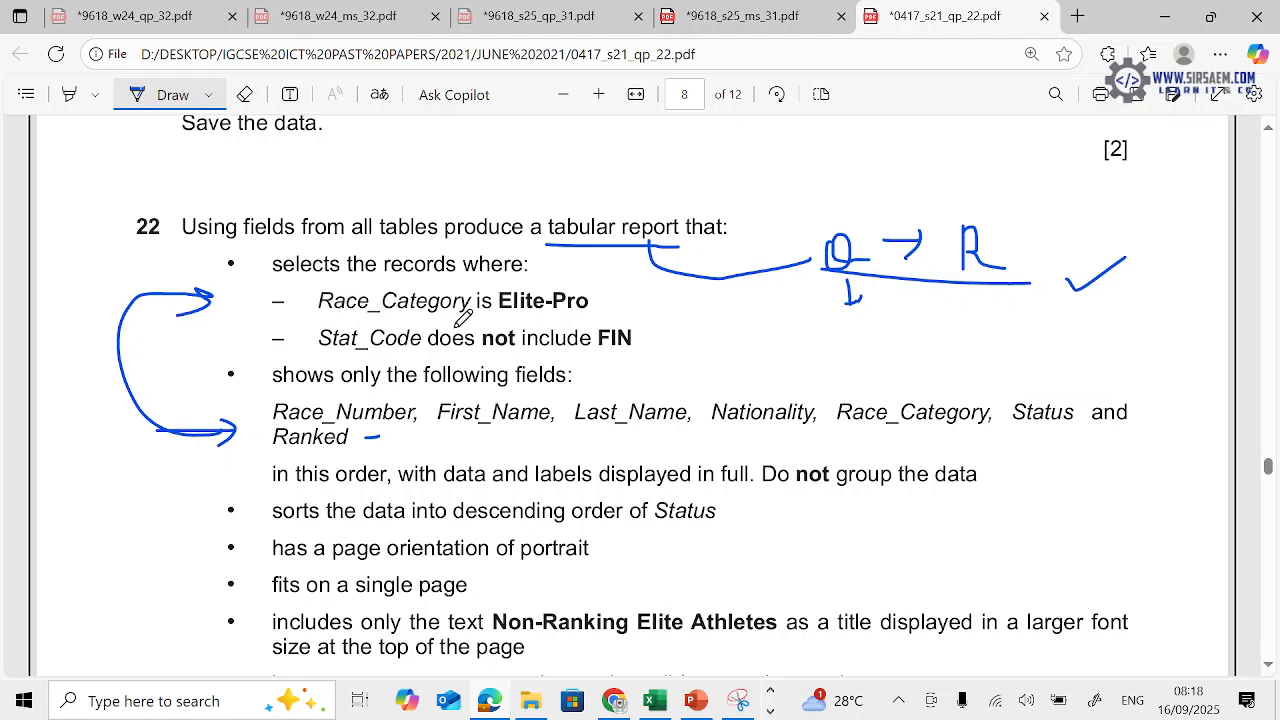
click(163, 94)
drag(498, 301, 589, 301)
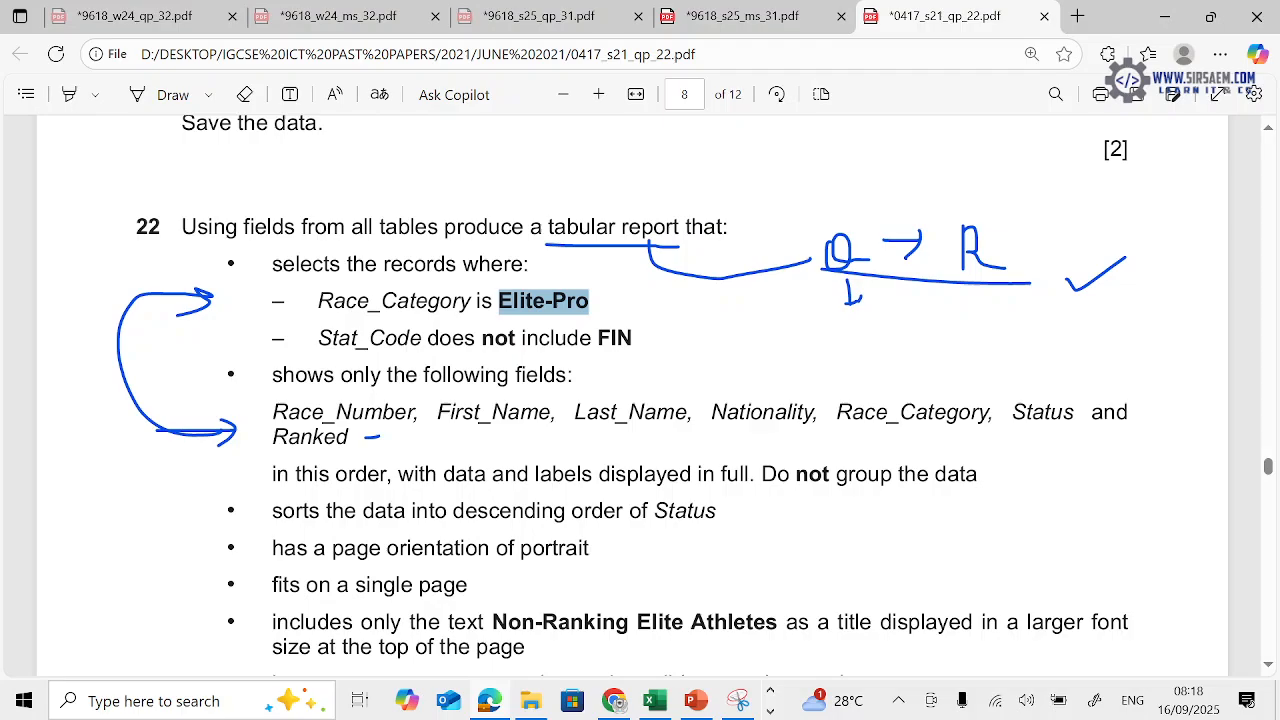
Return to Access, run the query and highlight the Elite-Pro value in the second record's Race_Category field
key(alt+Tab)
click(86, 112)
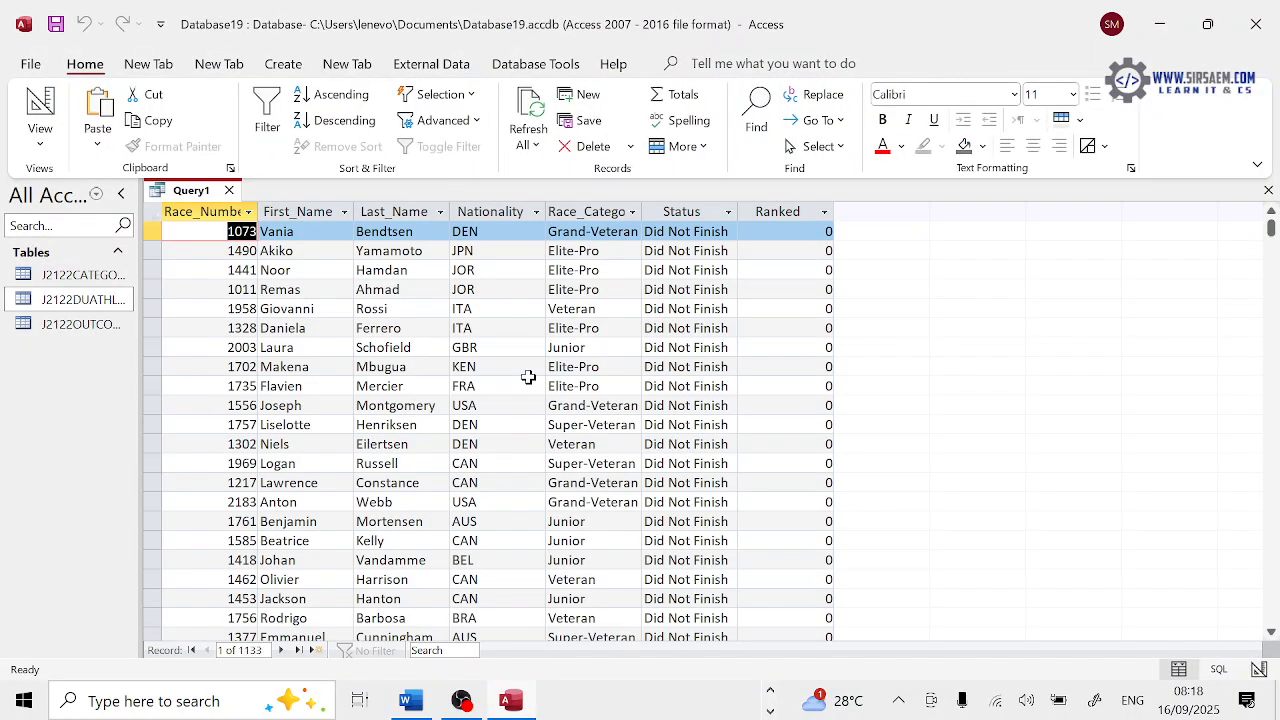
drag(600, 251, 548, 251)
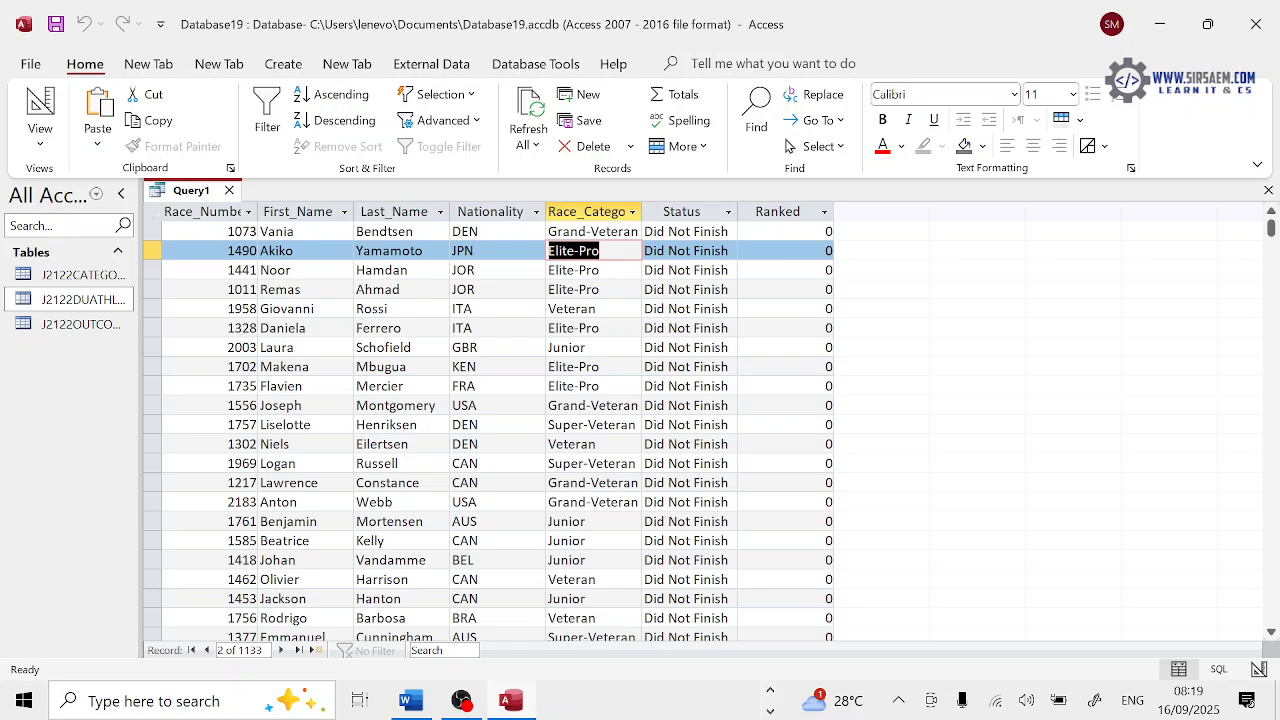
Return to Design View, set the Race_Category criterion to "Elite-Pro" and run the query
click(40, 140)
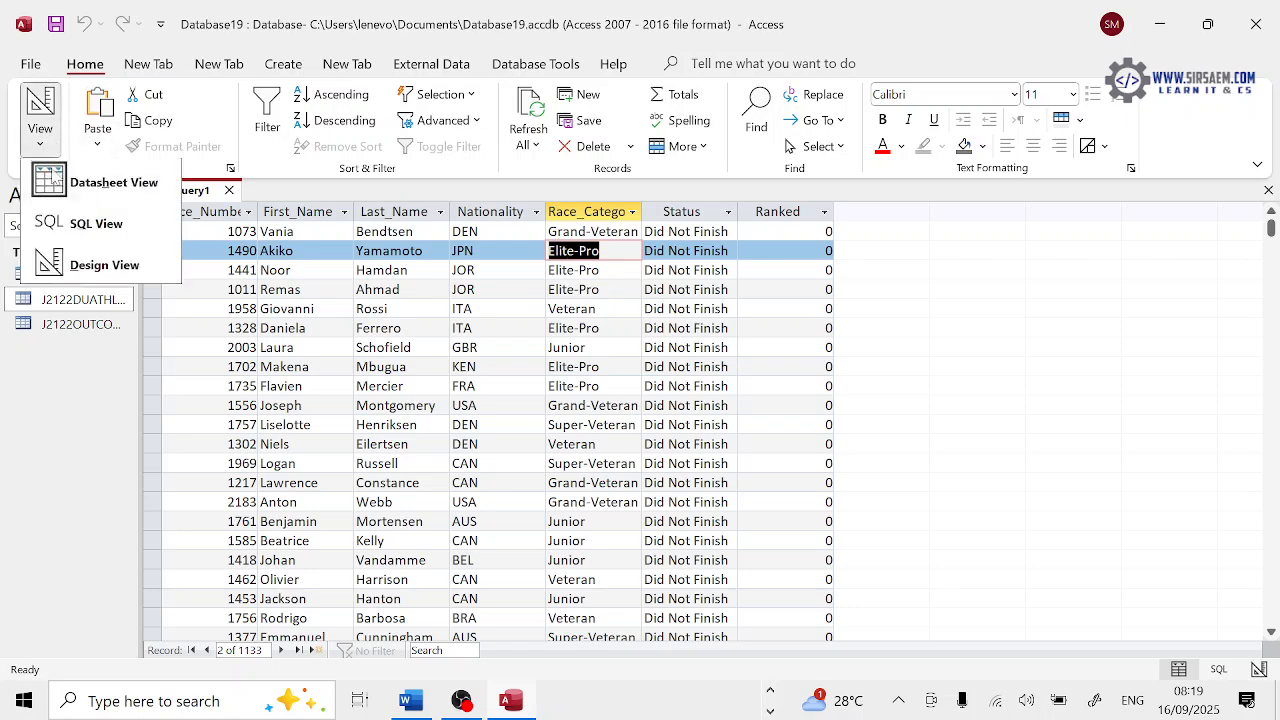
click(90, 263)
click(83, 120)
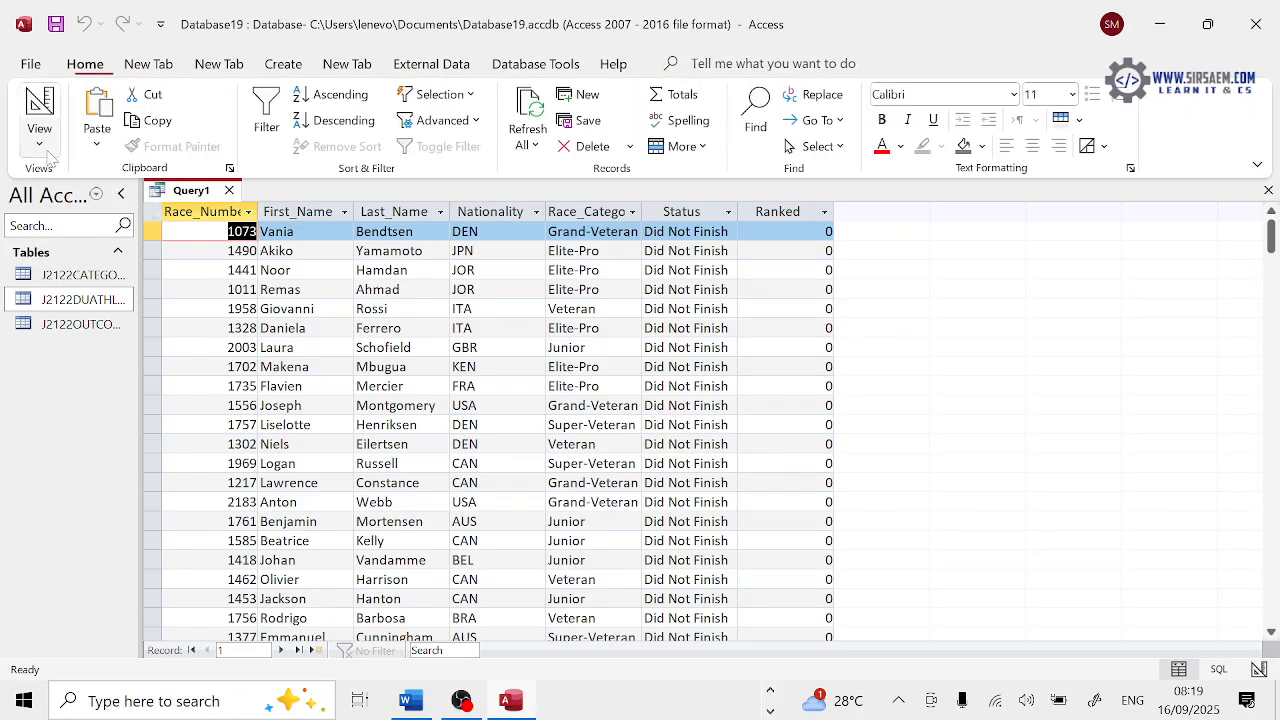
click(42, 145)
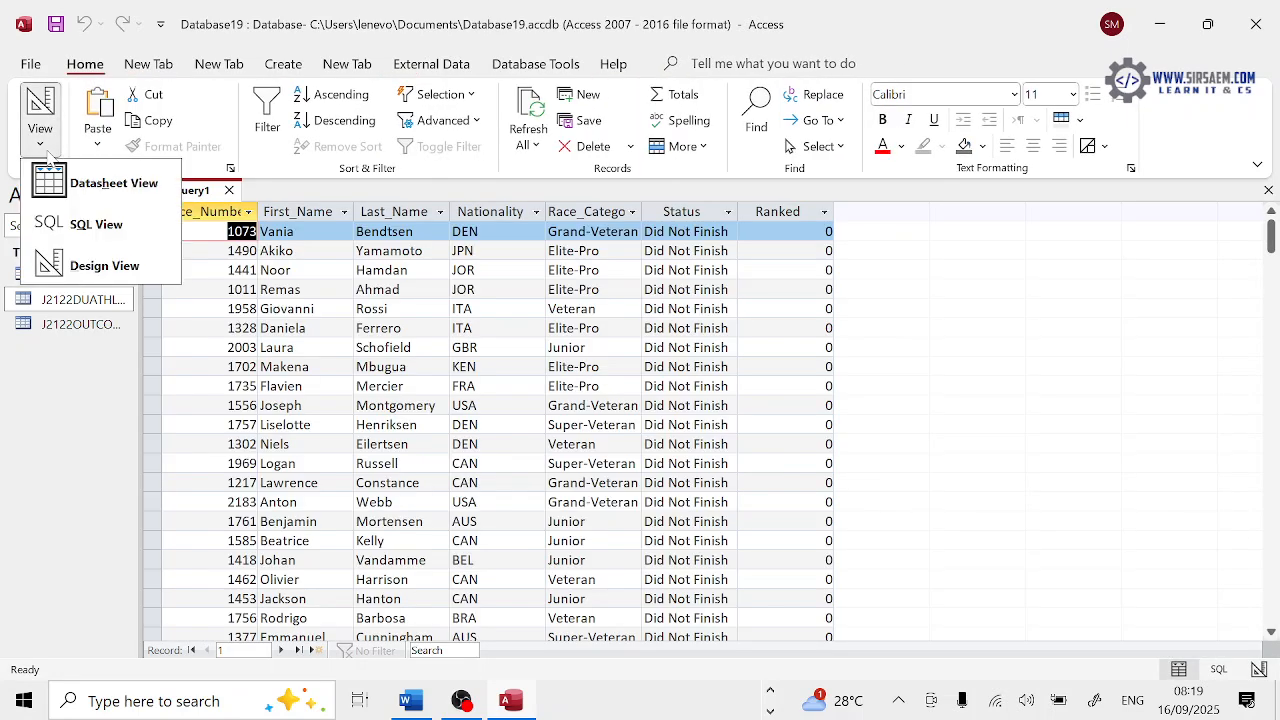
click(106, 265)
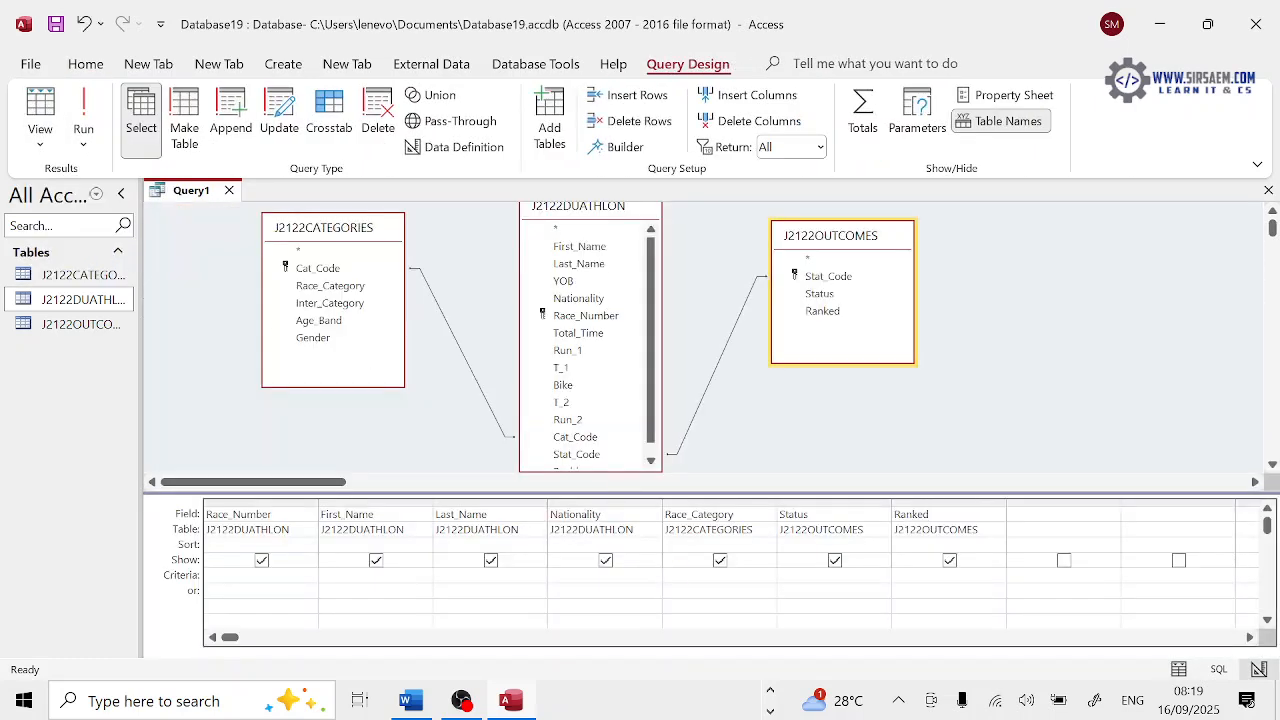
text(Elite-Pro)
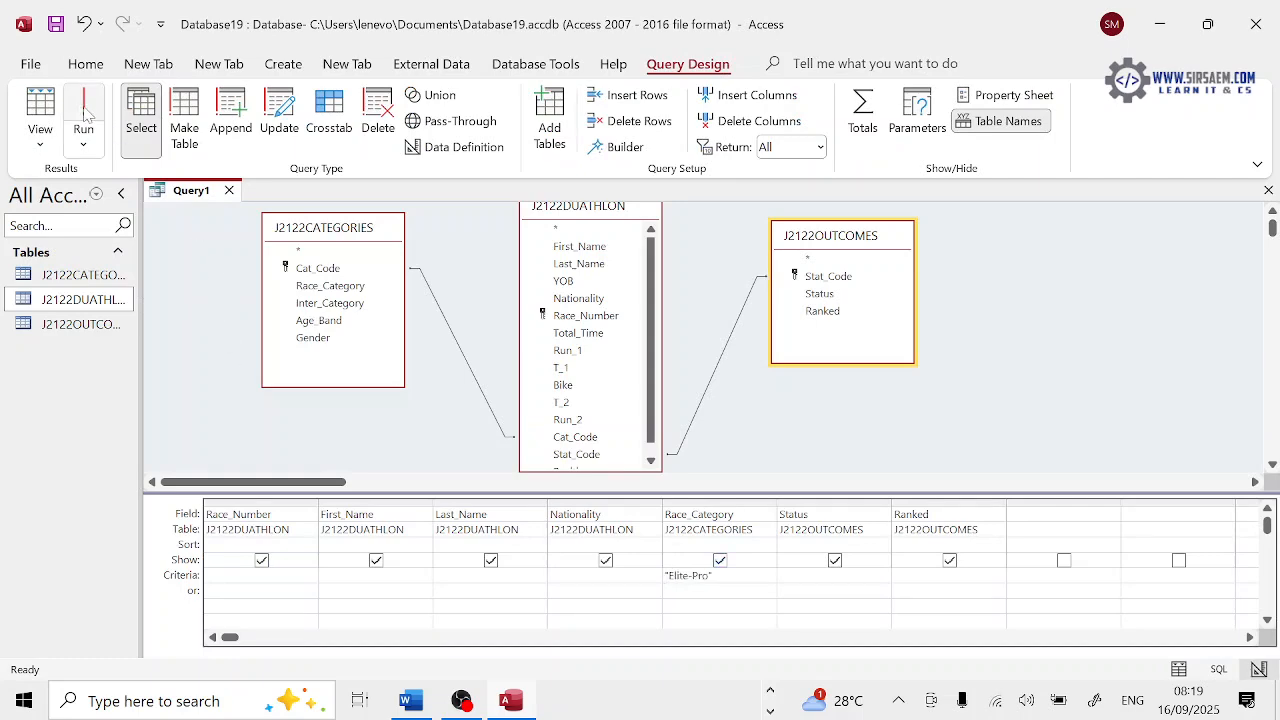
click(86, 115)
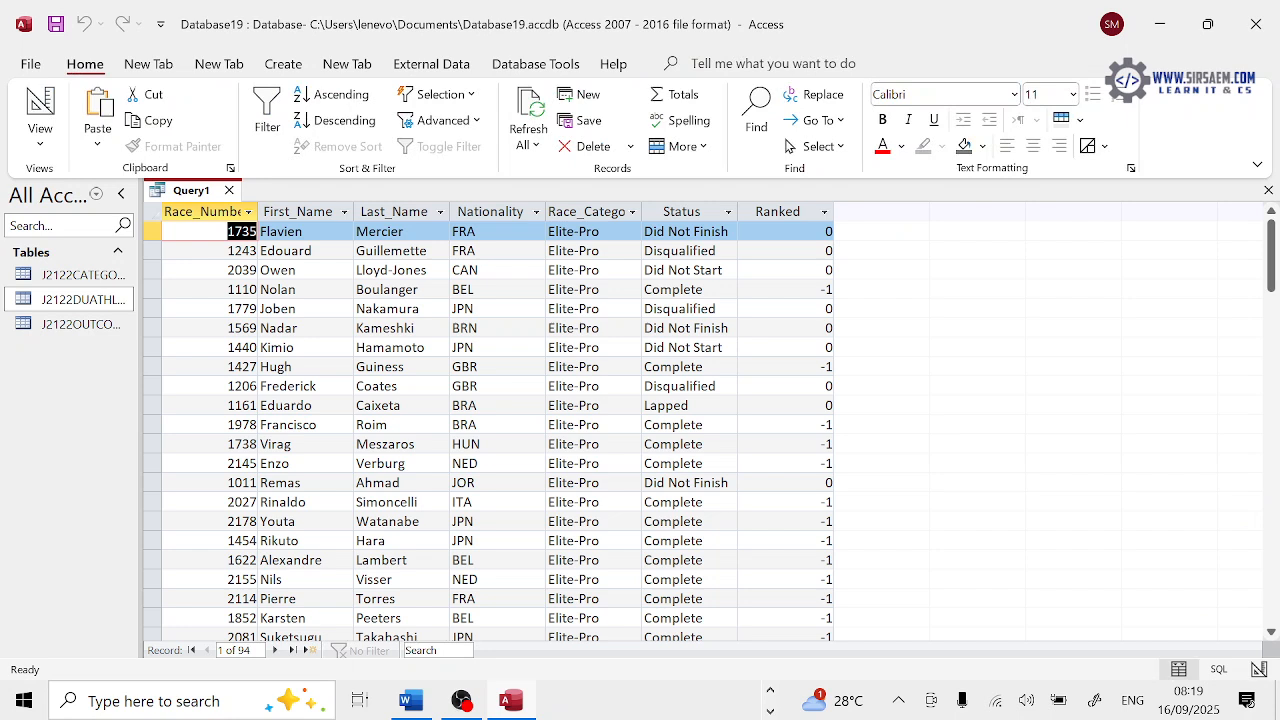
Widen the Status column slightly in the query results and return to Design View
drag(738, 211, 731, 231)
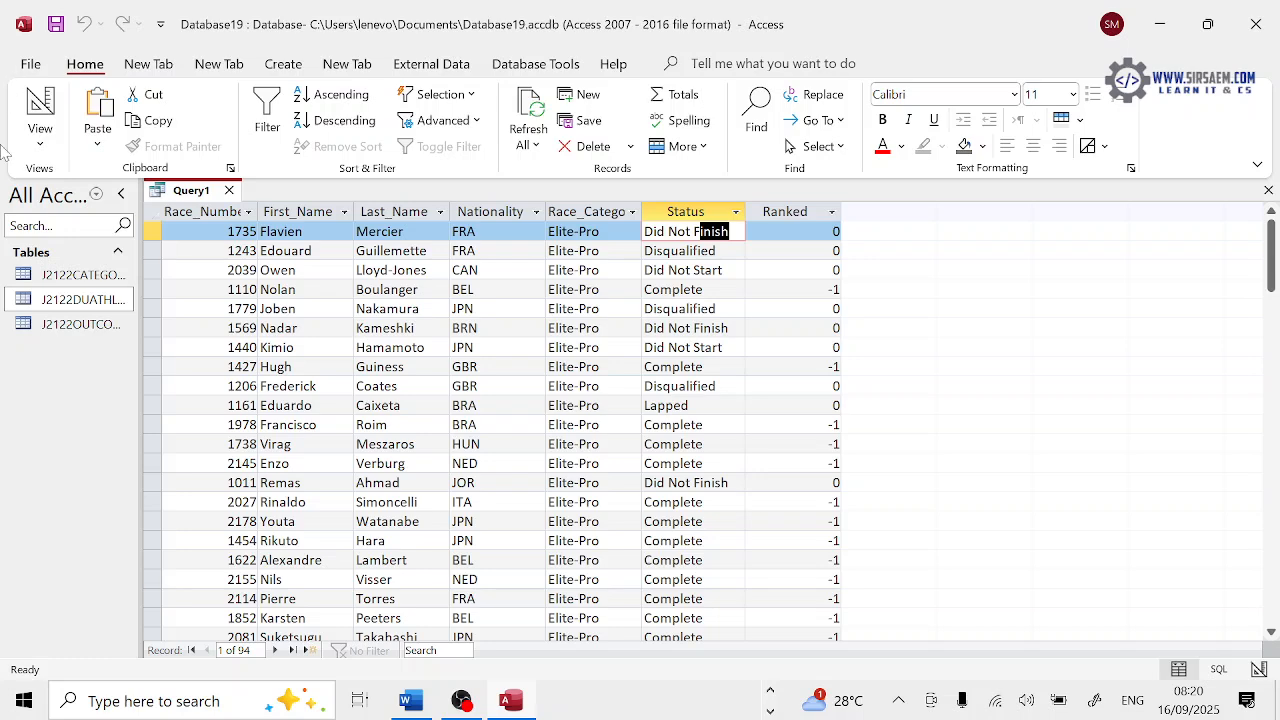
click(40, 140)
click(106, 266)
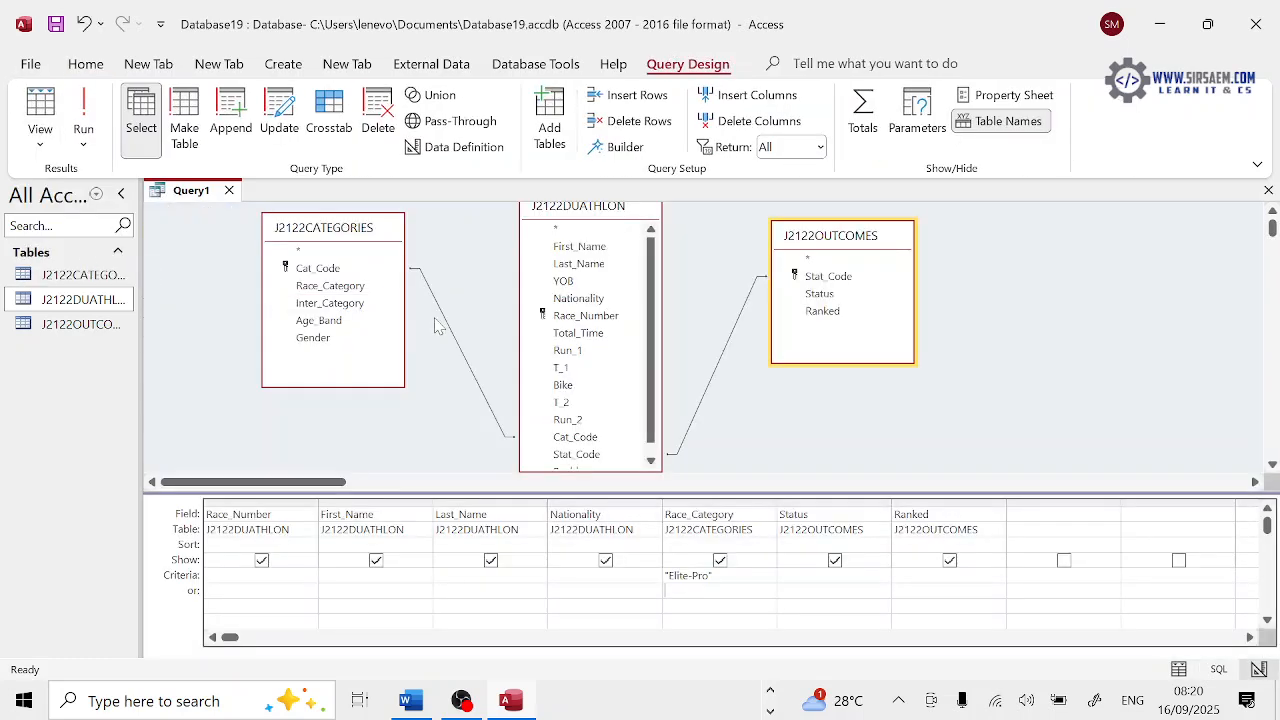
Check the Stat_Code condition and the required field list in the question paper, then return to the Access query design
click(630, 472)
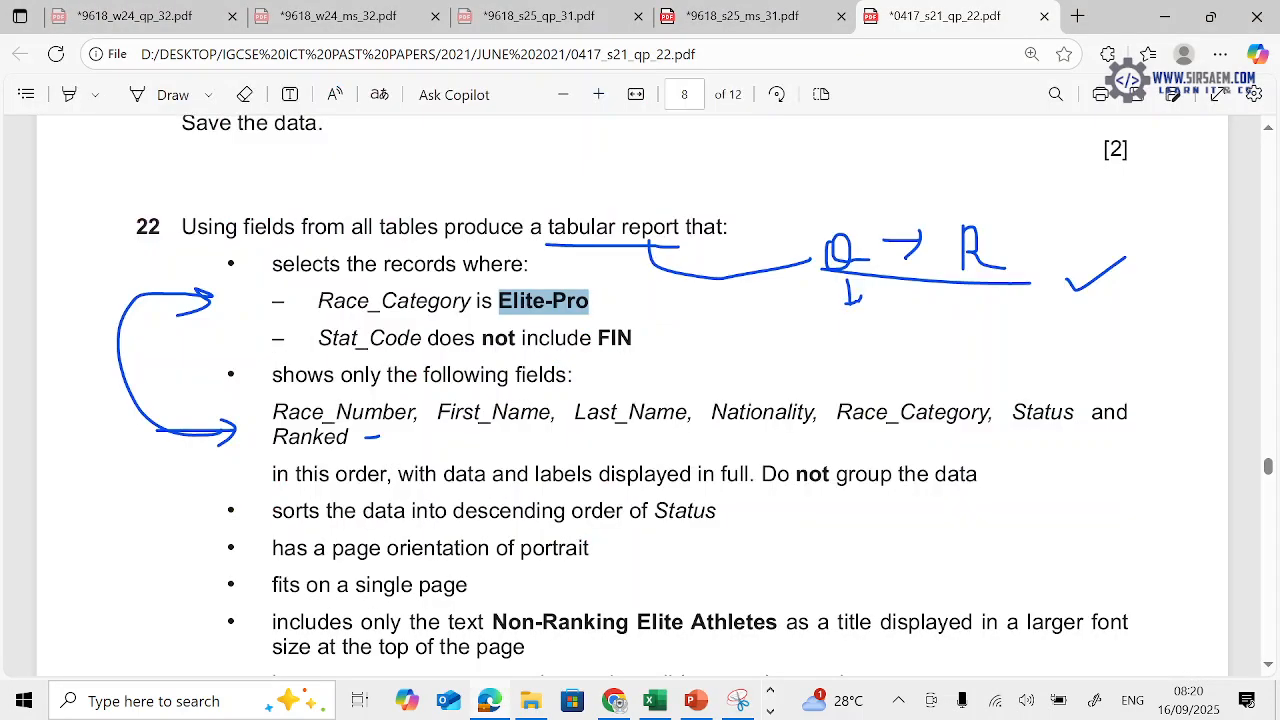
drag(318, 339, 385, 339)
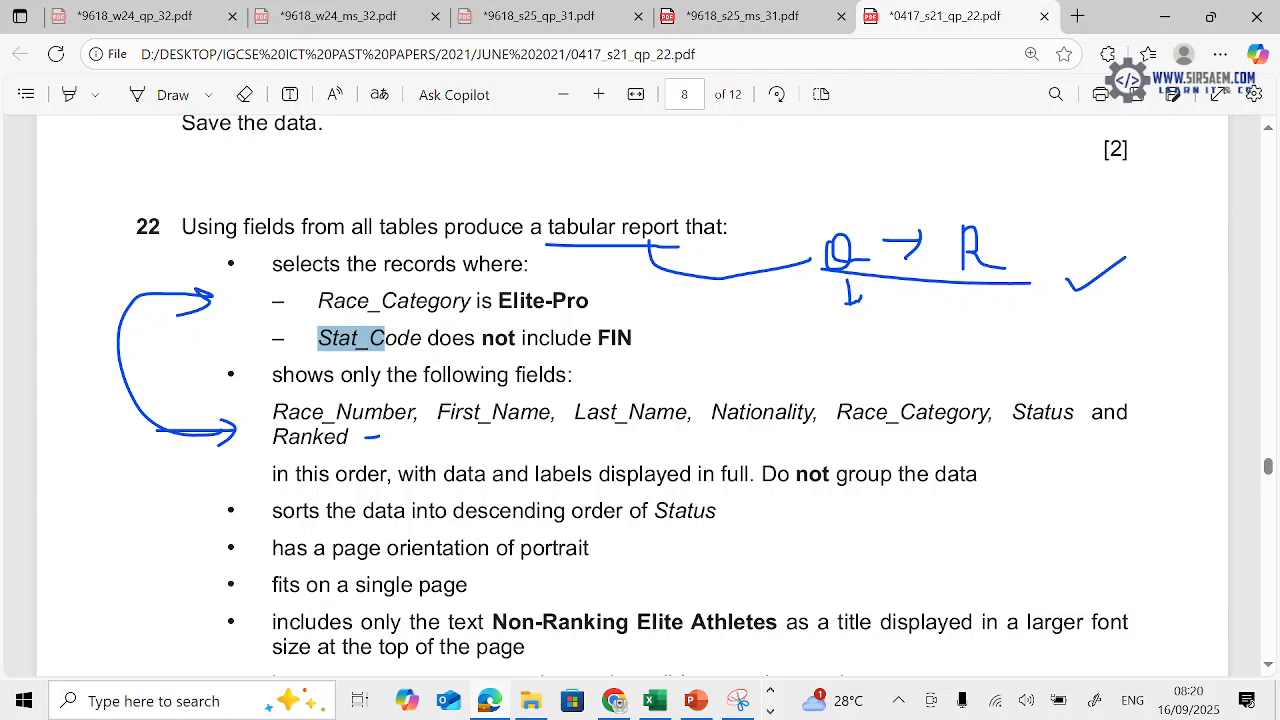
key(alt+Tab)
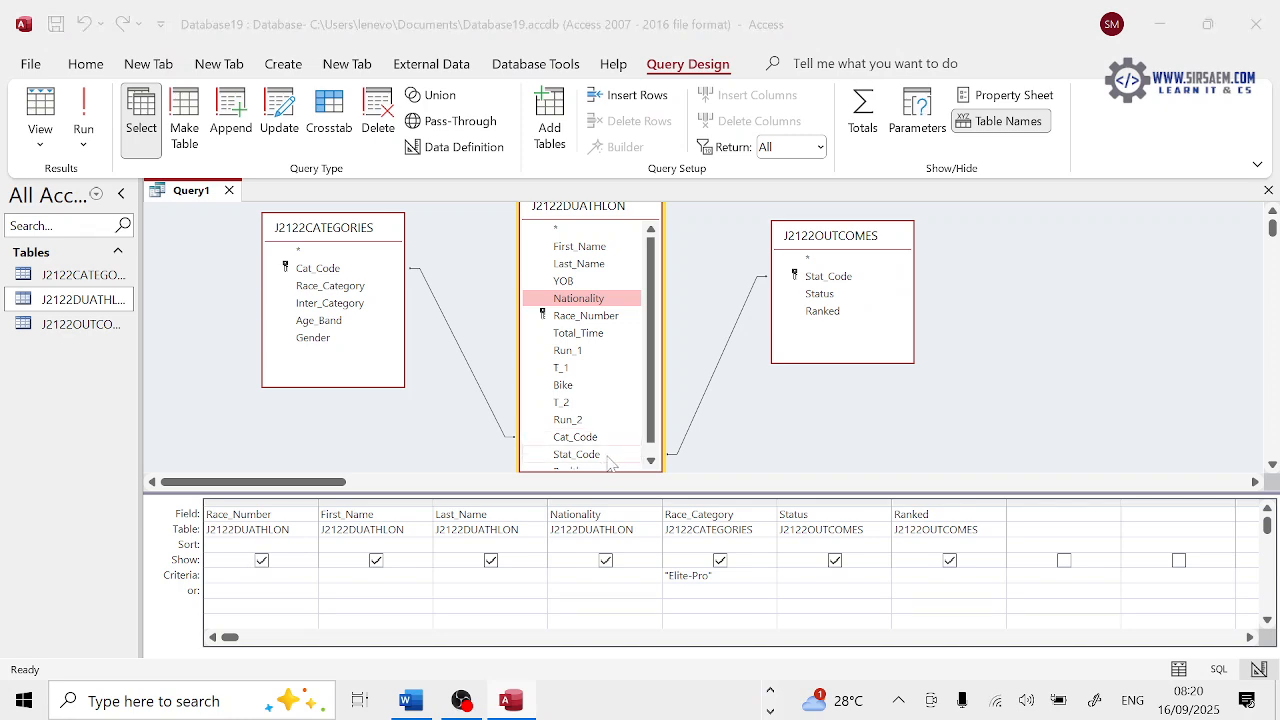
key(alt+Tab)
drag(272, 413, 420, 474)
key(alt+Tab)
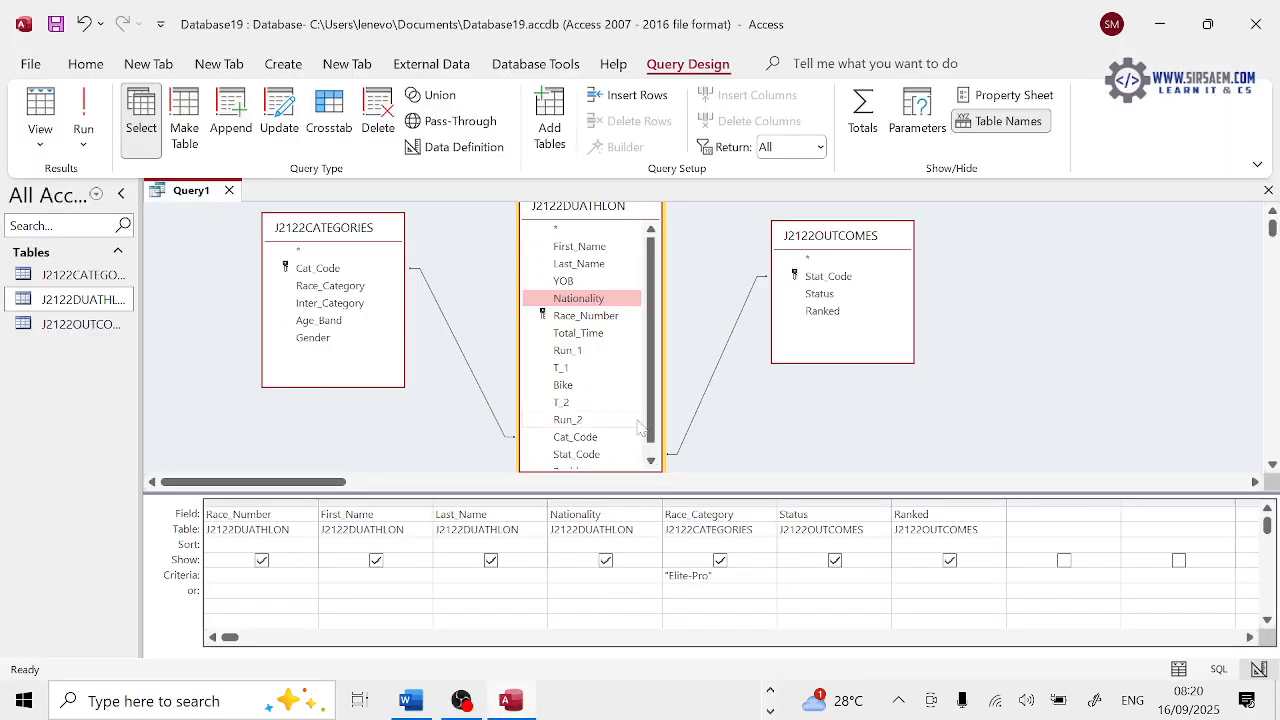
Add Stat_Code from J2122DUATHLON to the query, set its criterion to Not "PIN" and run the query
scroll(600, 447, down, 1)
double_click(592, 444)
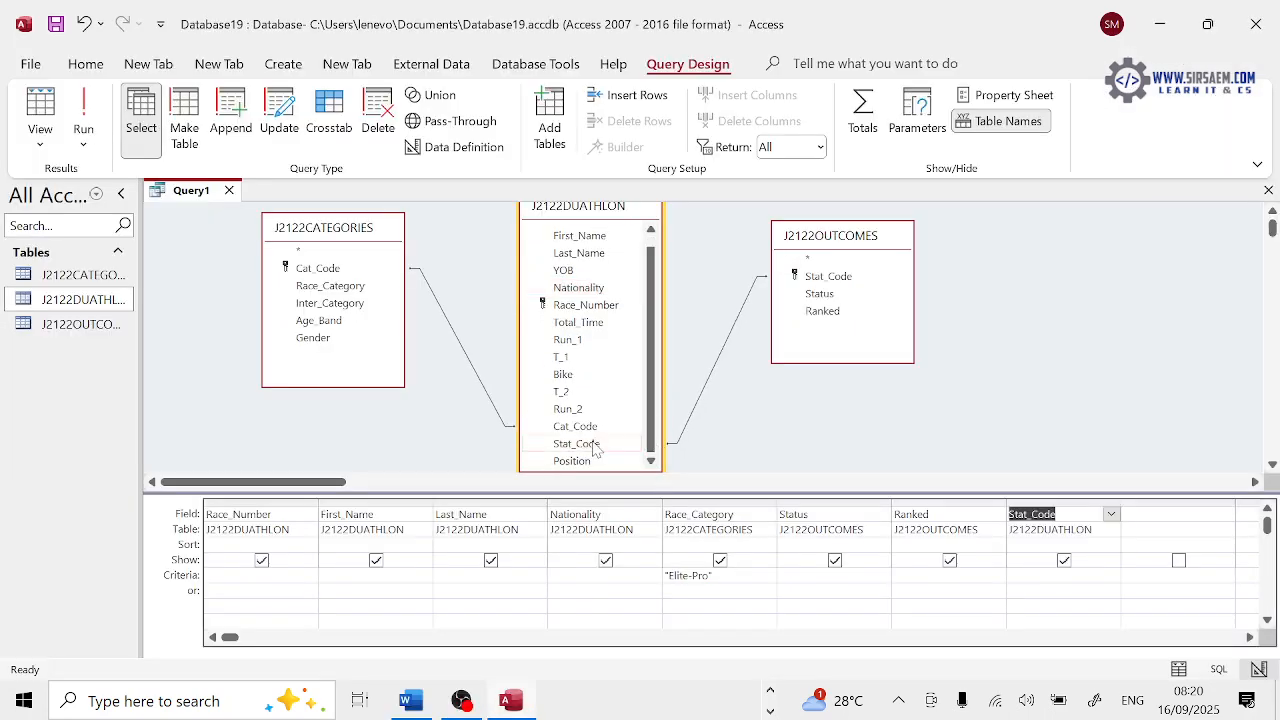
click(1040, 576)
text(Not)
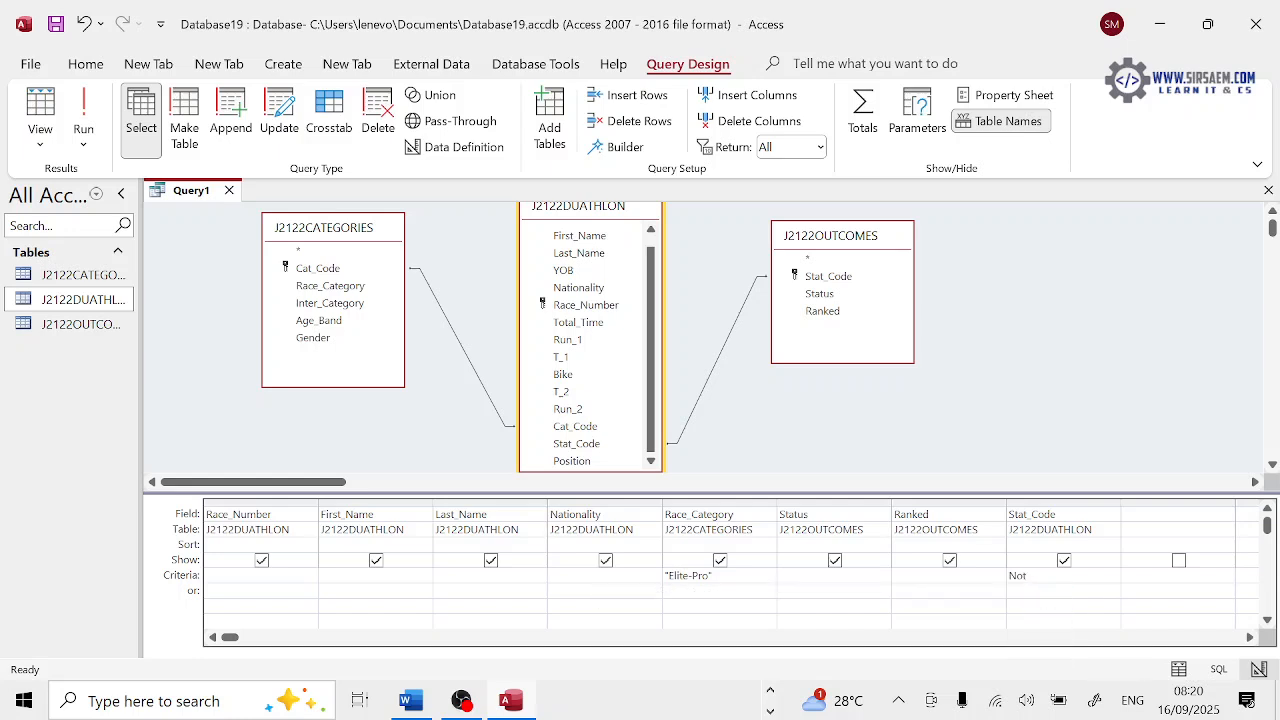
text( PIN)
click(84, 114)
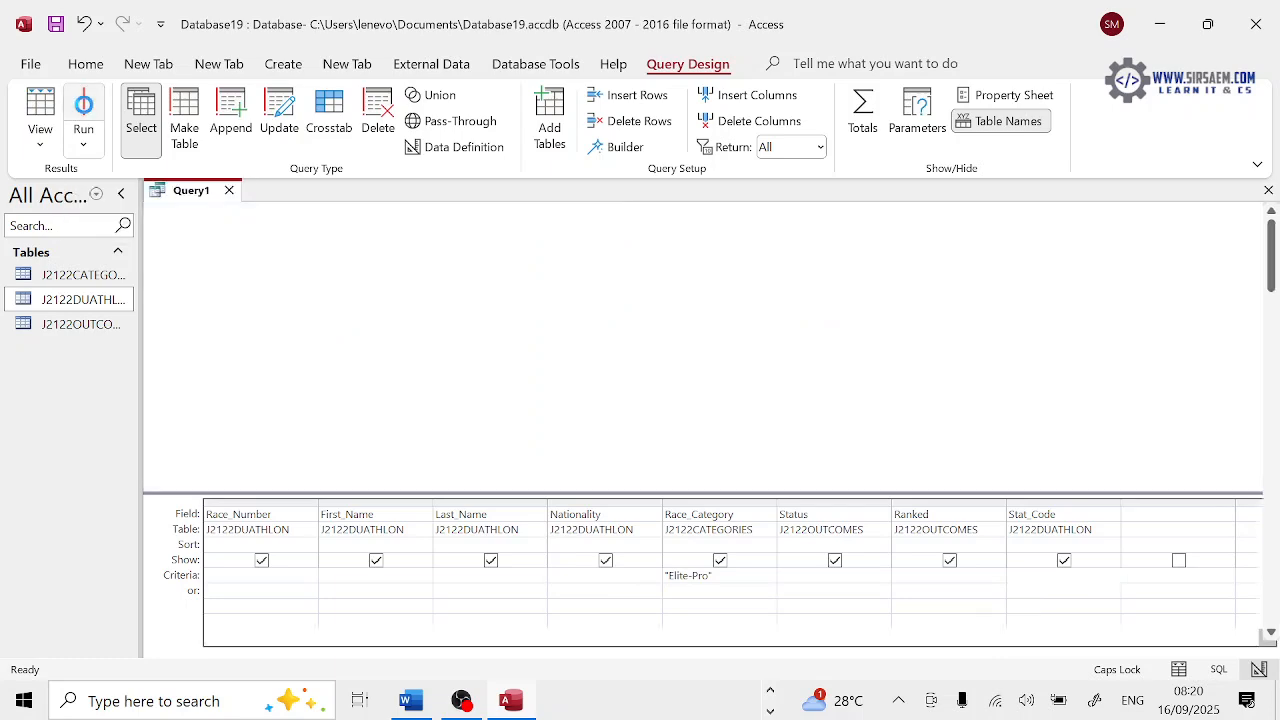
Look through the query records down to the end to check their Stat_Code values and return to Design View
scroll(550, 430, down, 10)
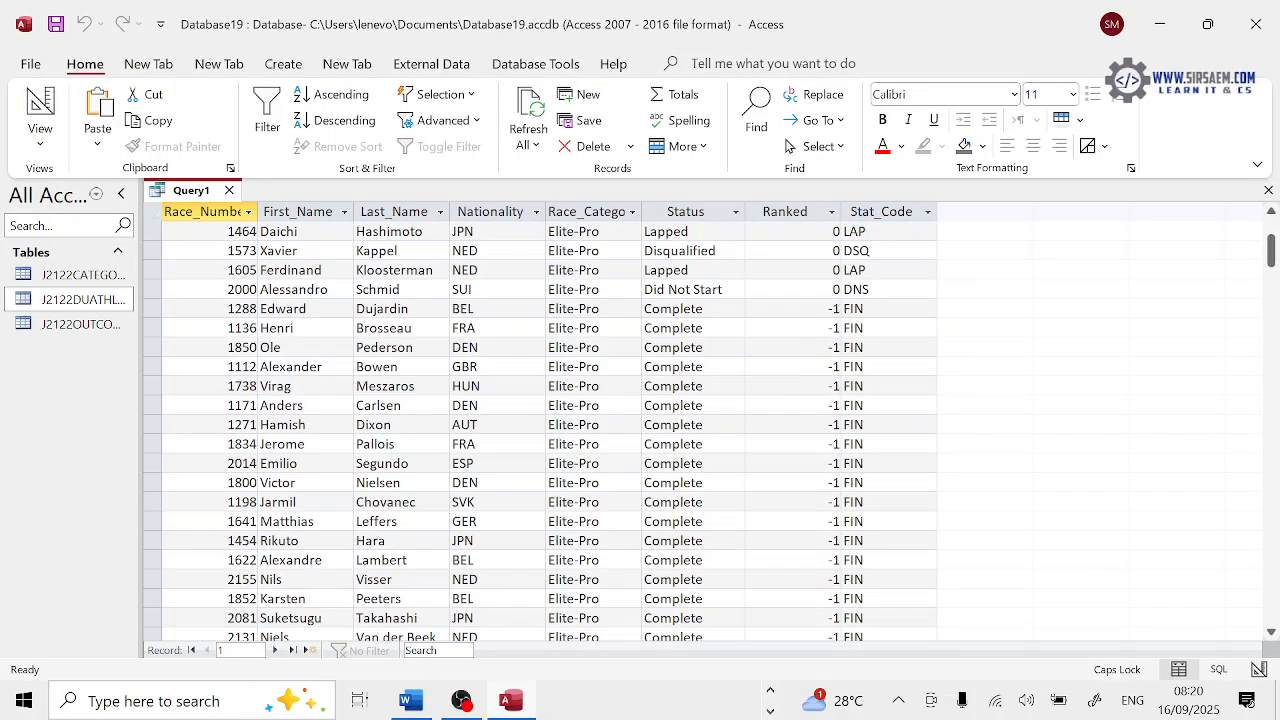
scroll(886, 420, down, 15)
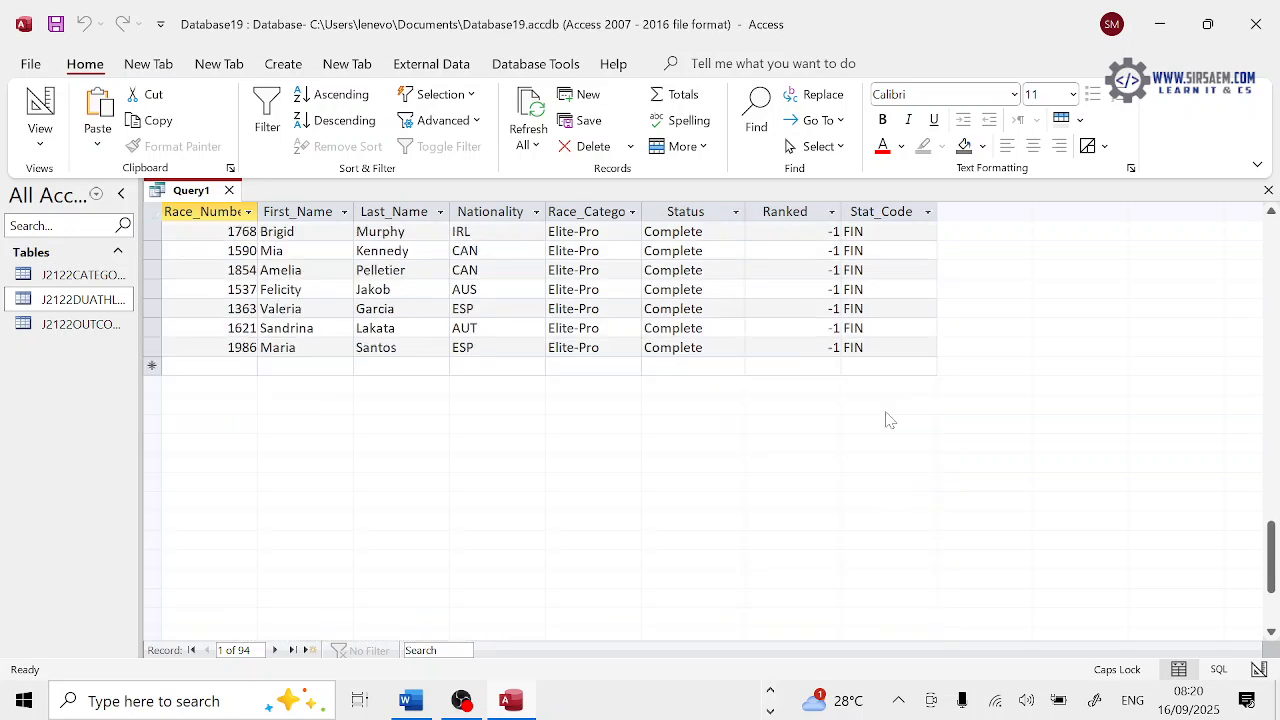
click(40, 144)
click(80, 268)
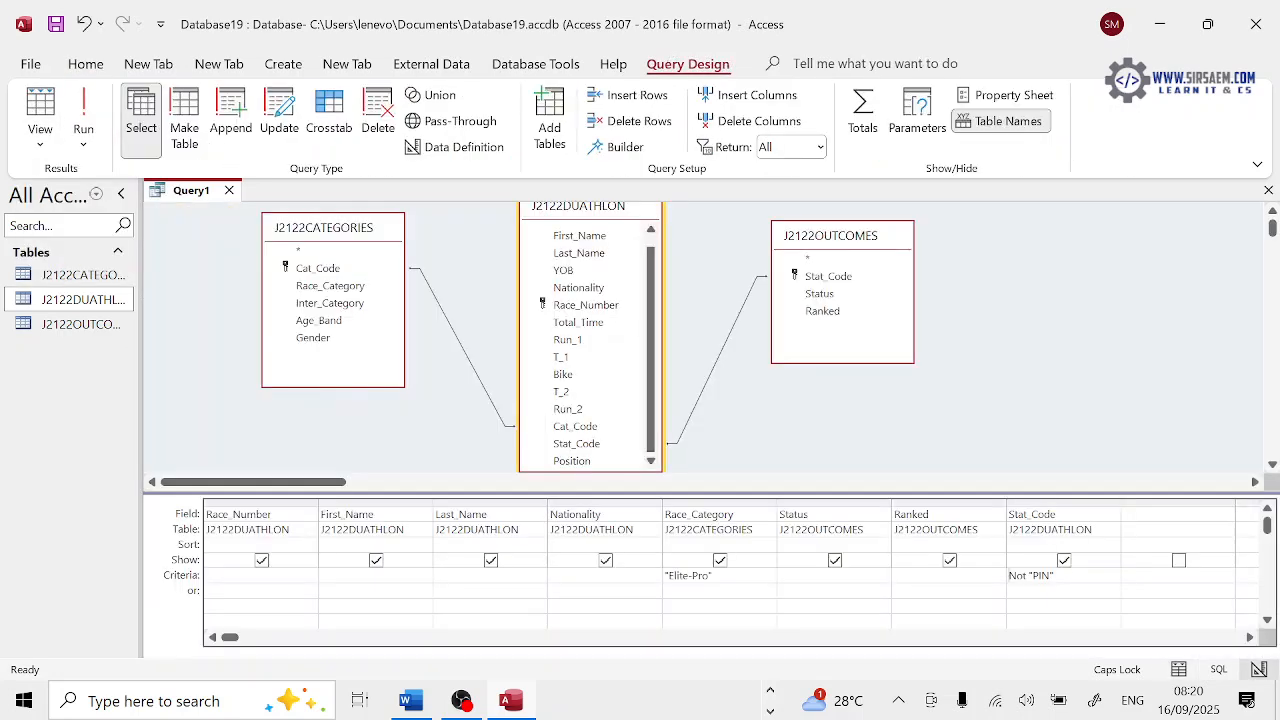
Hide Stat_Code from the query output, run the query and return to Design View
click(1063, 560)
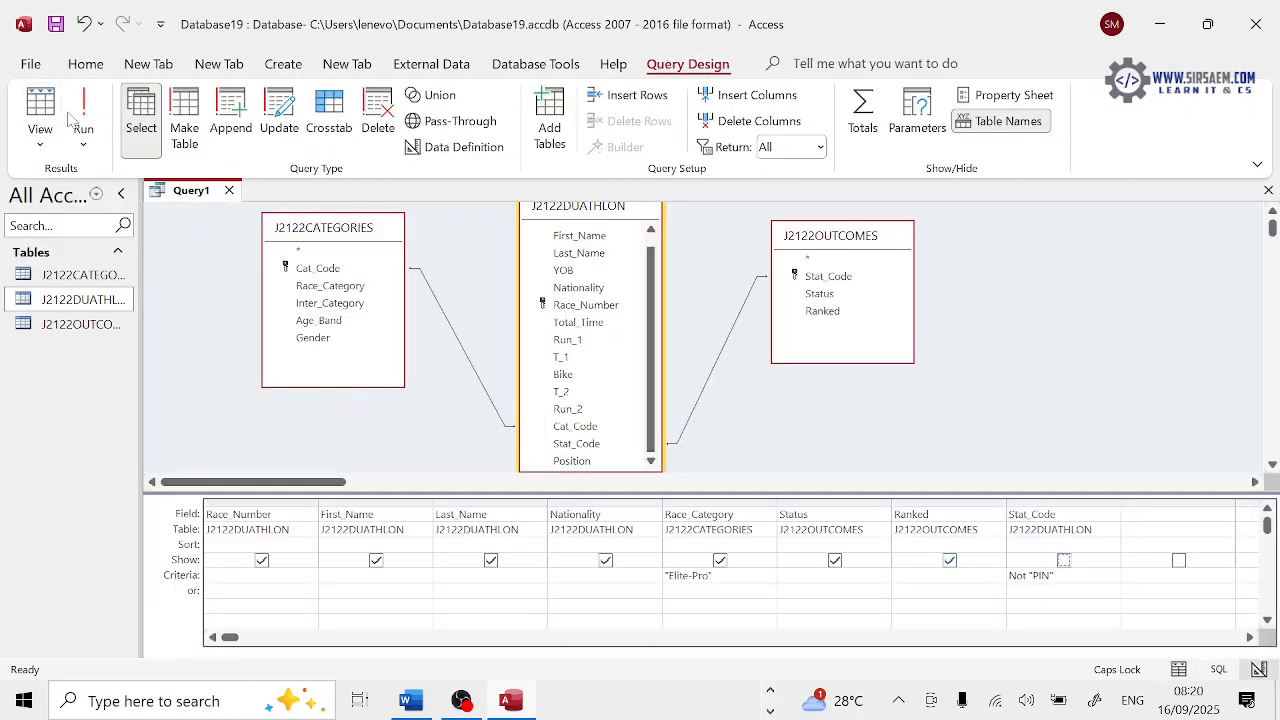
click(80, 115)
click(40, 140)
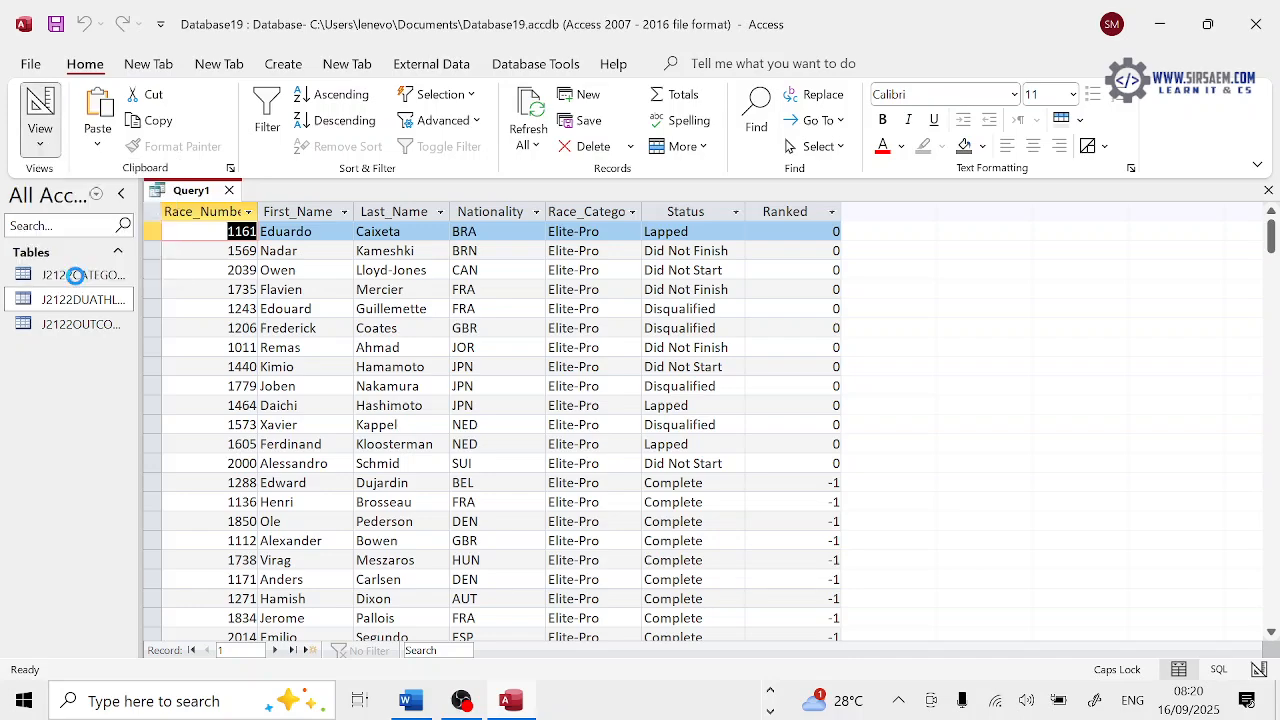
click(78, 268)
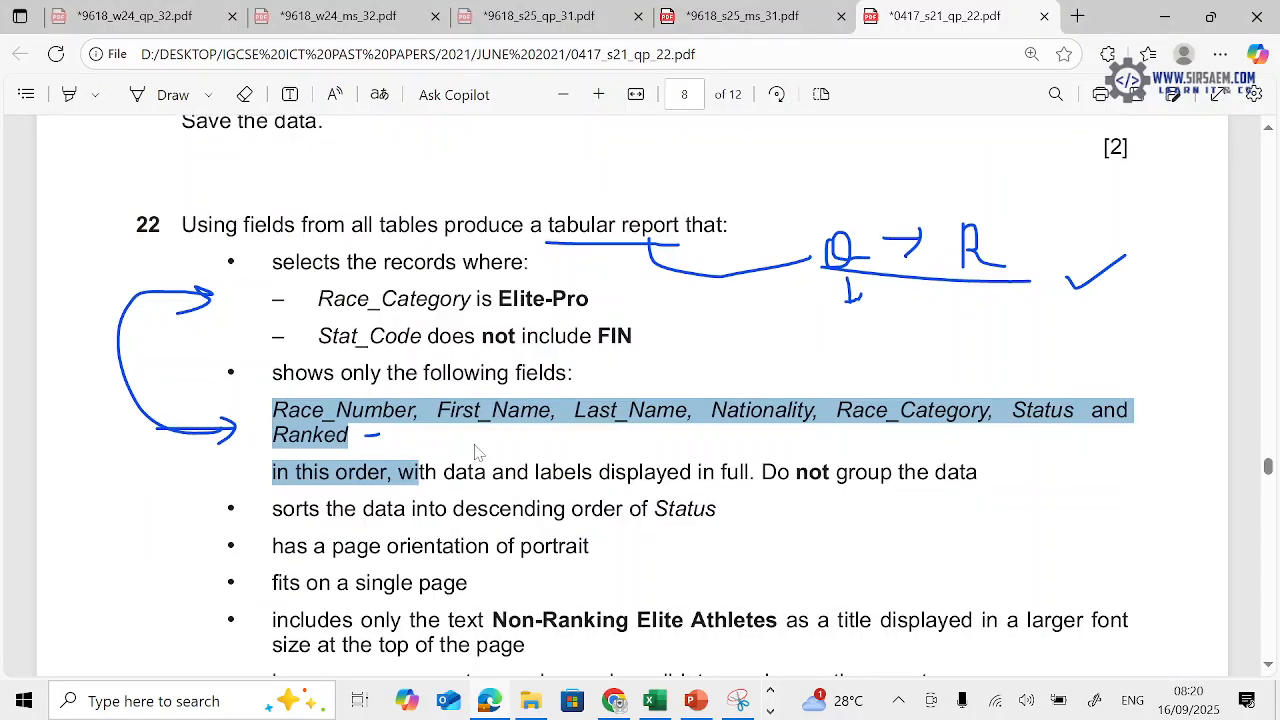
Review the field and order requirements in the question paper, return to Access and sort the query by Status in descending order
scroll(477, 452, down, 1)
click(477, 452)
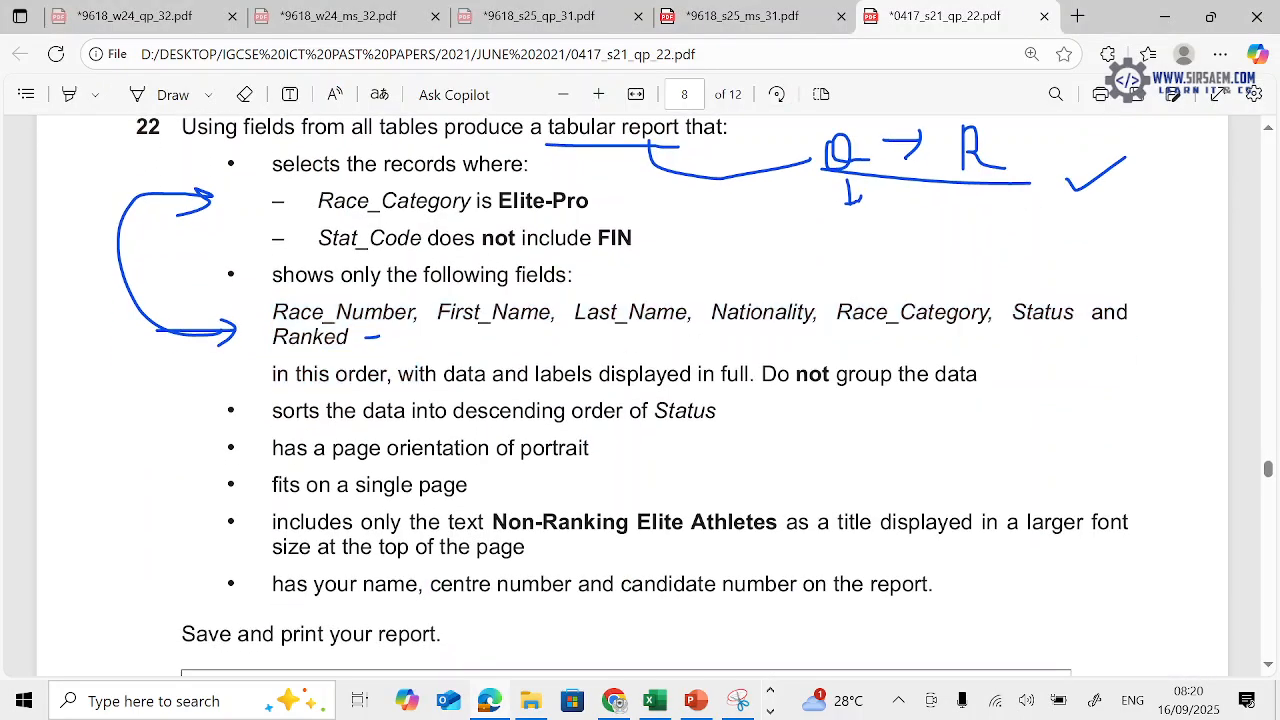
drag(296, 375, 391, 375)
drag(296, 275, 556, 275)
click(556, 275)
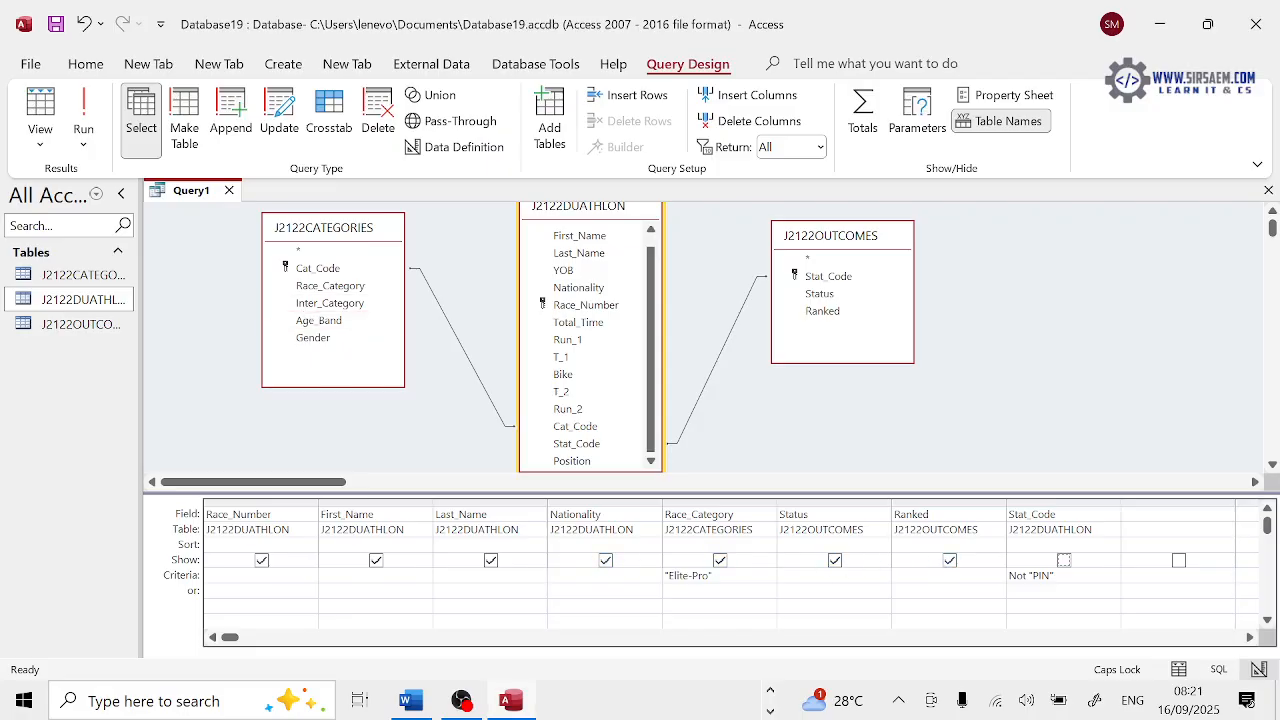
click(881, 544)
click(851, 577)
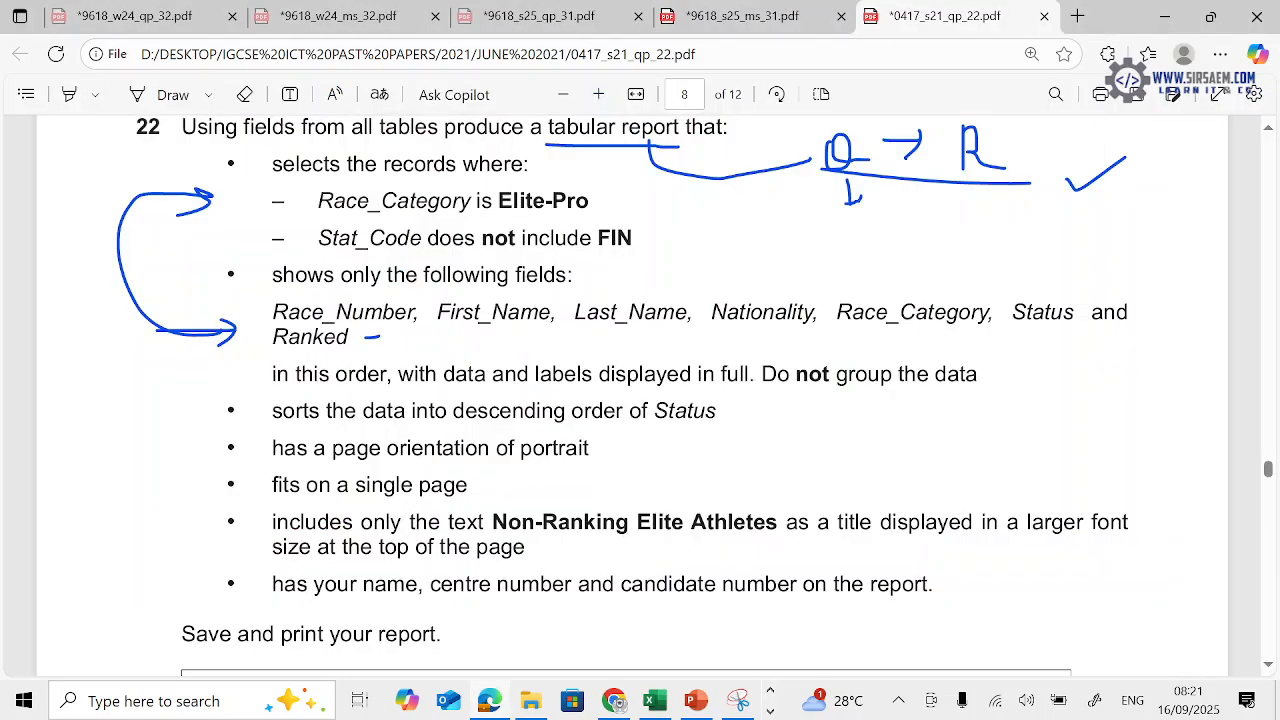
In the question paper, check the page orientation requirement, copy the title Non-Ranking Elite Athletes and switch back to Access
drag(297, 448, 436, 448)
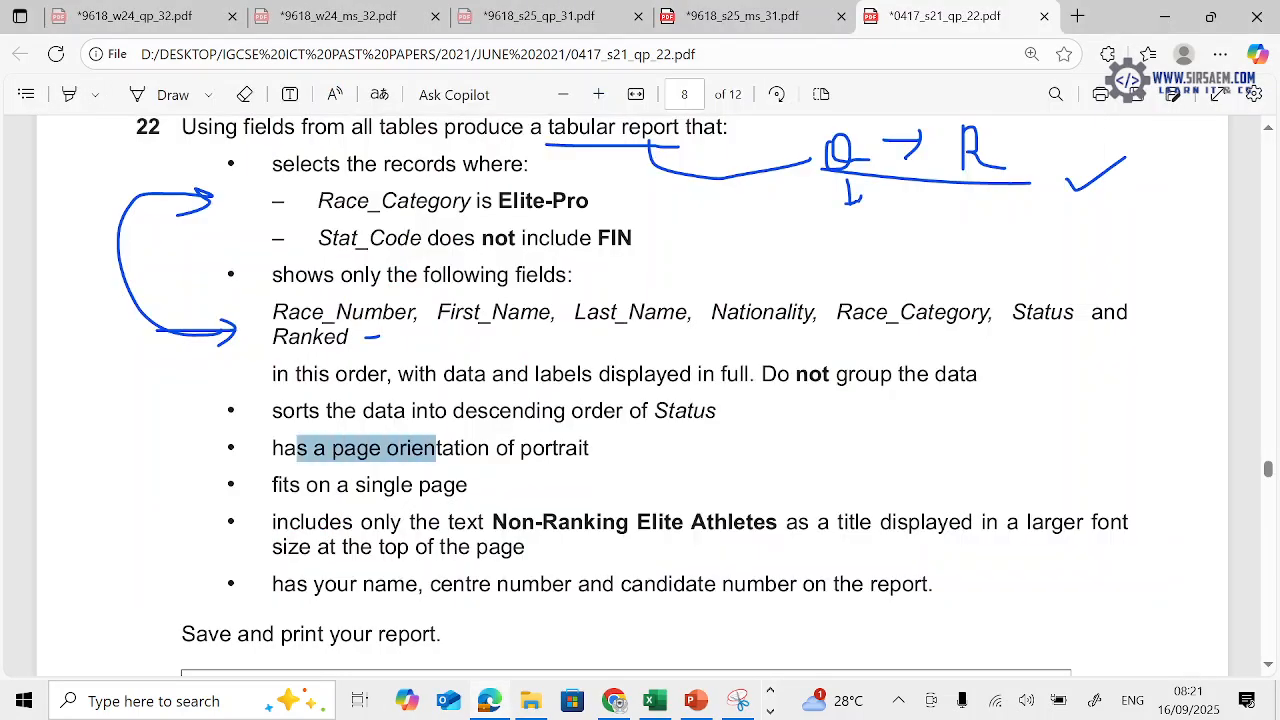
drag(492, 521, 778, 521)
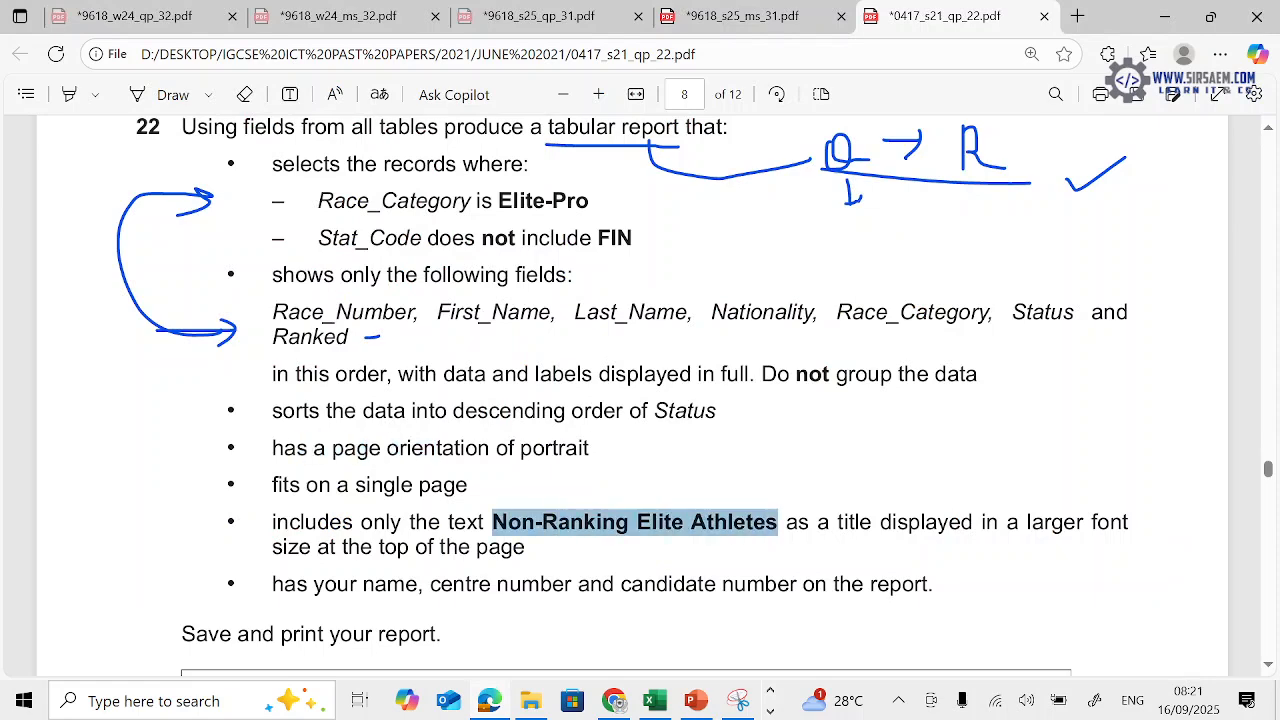
right_click(775, 526)
click(820, 278)
key(alt+Tab)
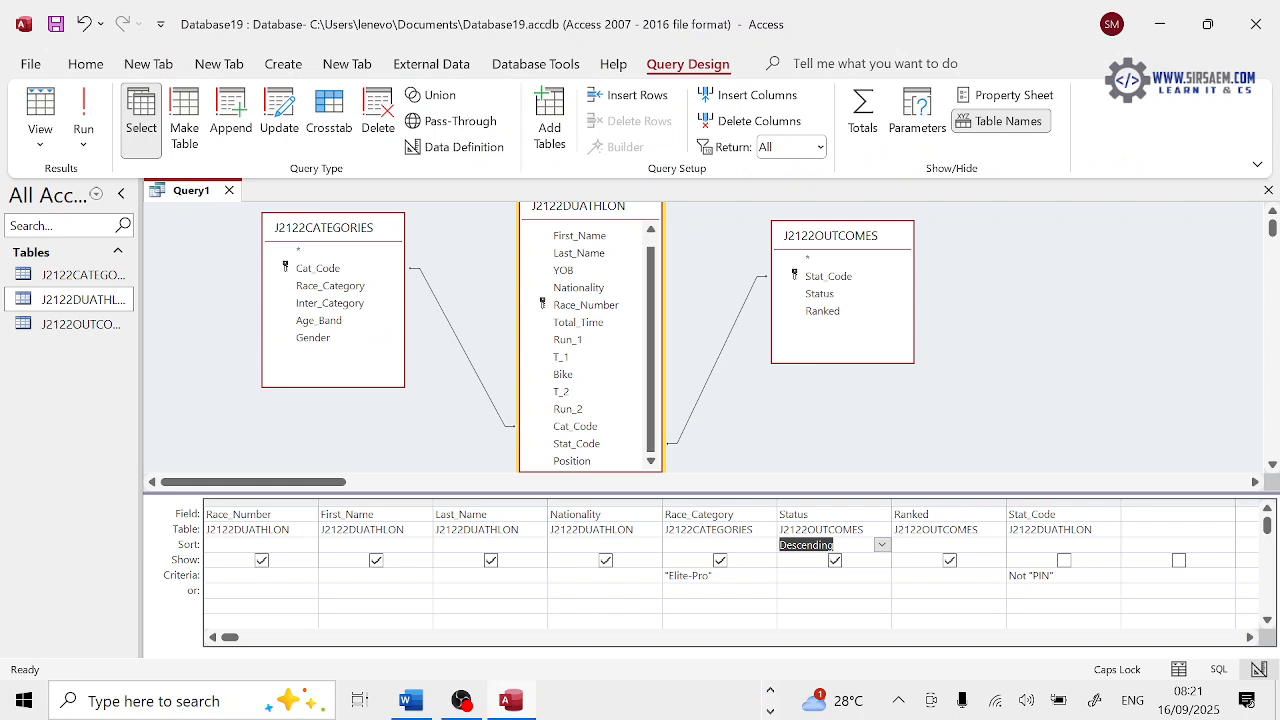
Change the Stat_Code criterion to Not "FIN", show Stat_Code in the output and run the query
click(834, 591)
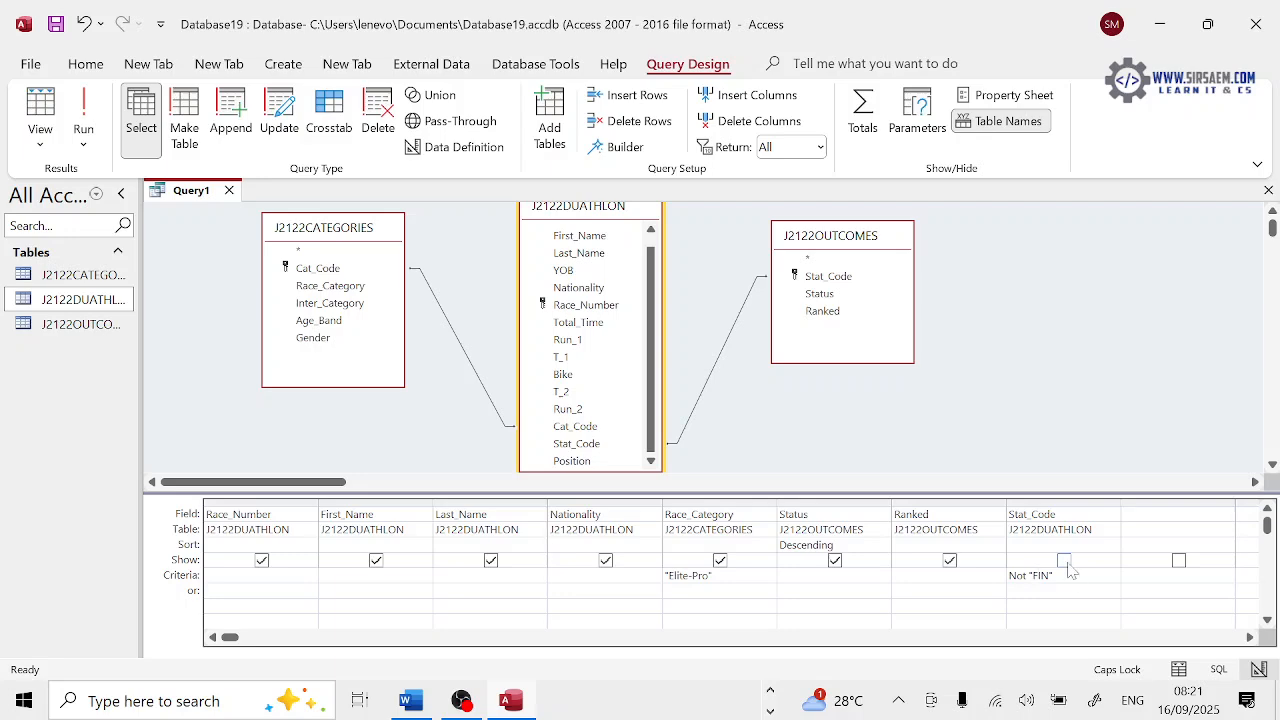
click(1064, 561)
click(83, 115)
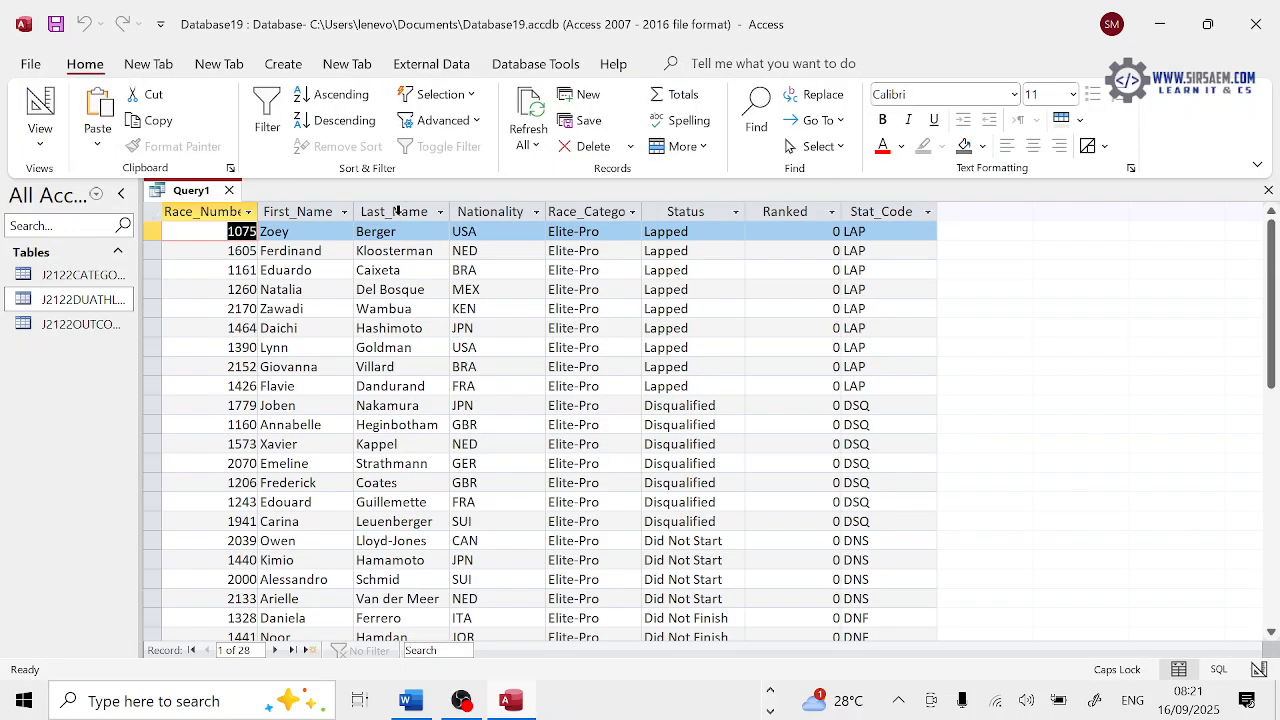
View the query's SQL statement, return to Design View and run the query again
click(40, 140)
click(40, 221)
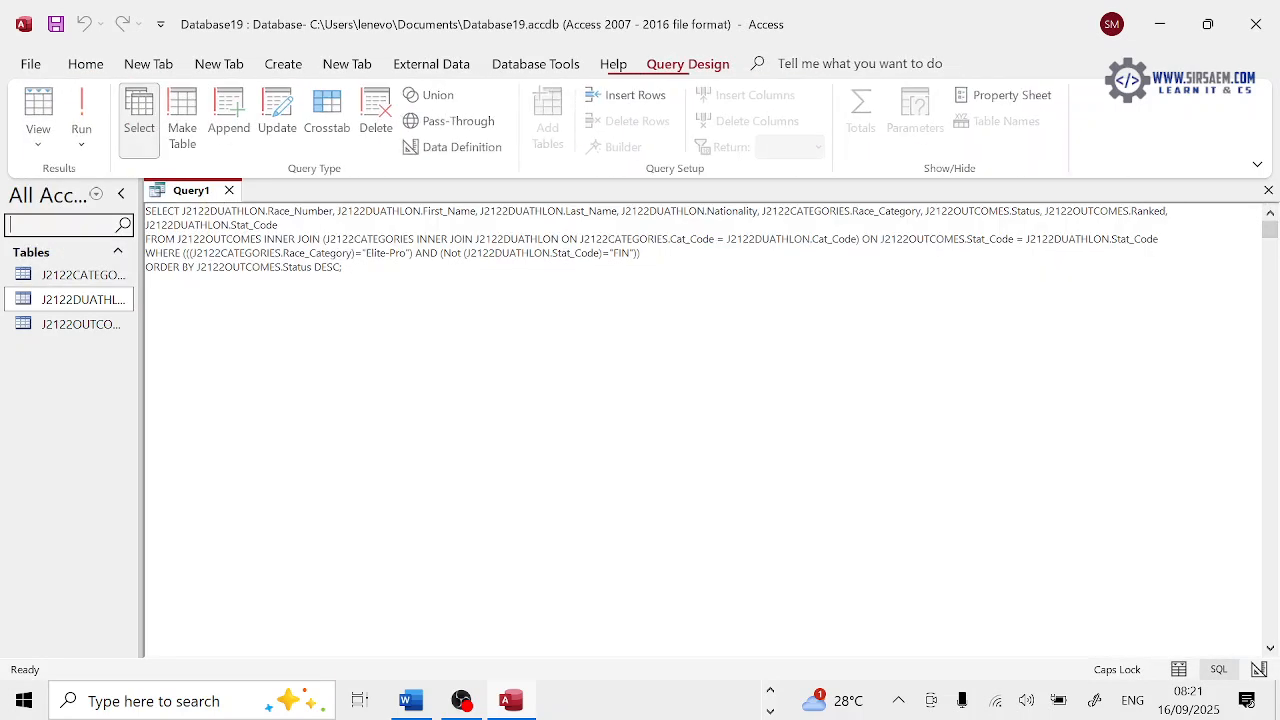
click(40, 140)
click(70, 263)
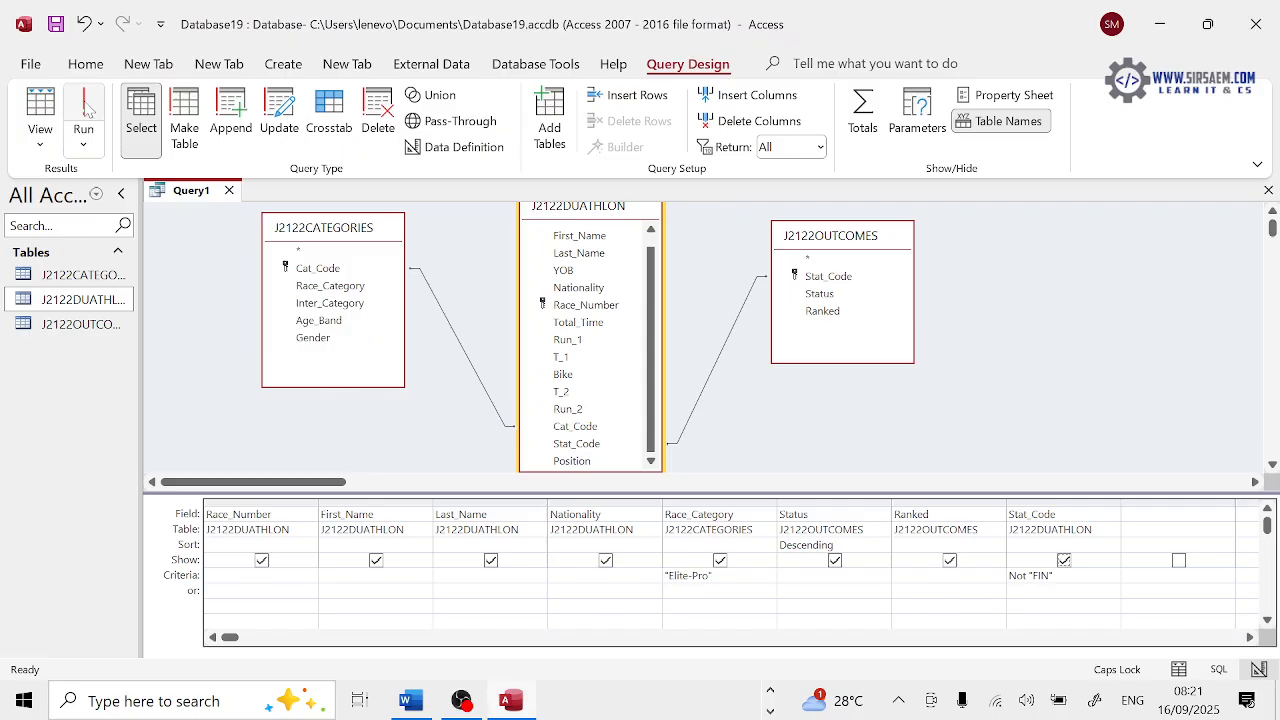
click(86, 118)
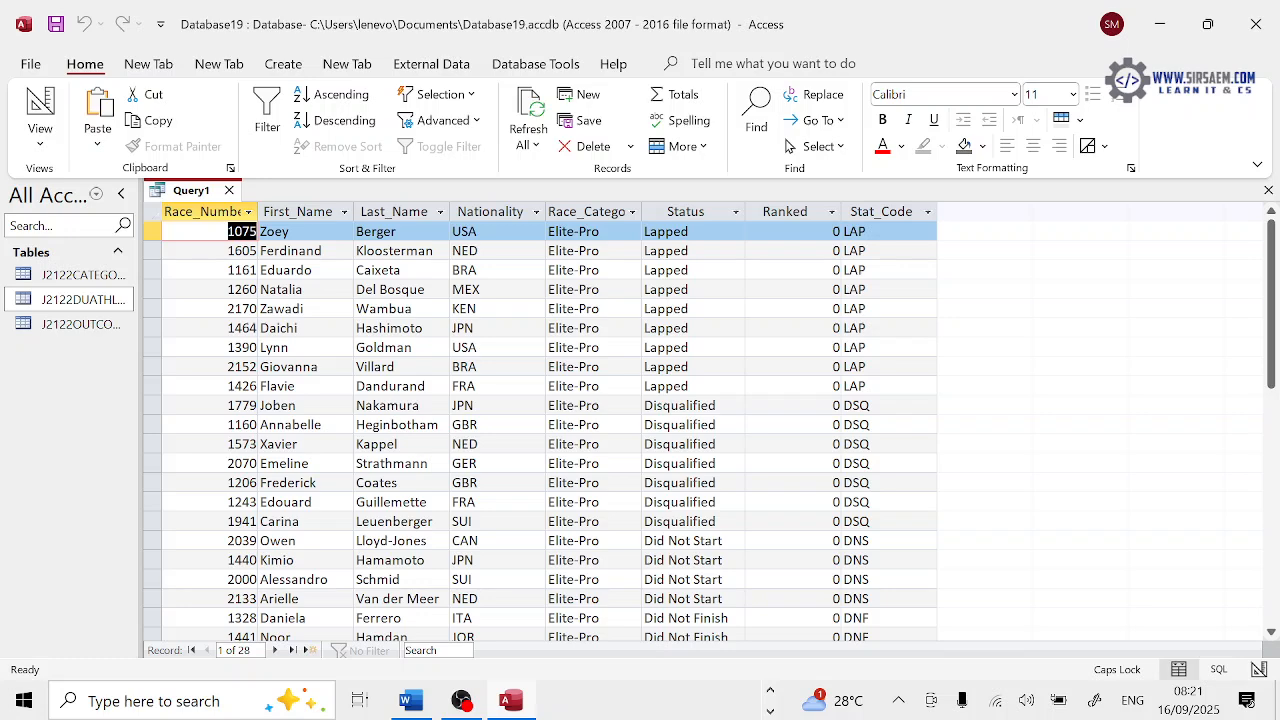
Start a report from the query and save the query as Non Ranking Elite Athletes
click(283, 64)
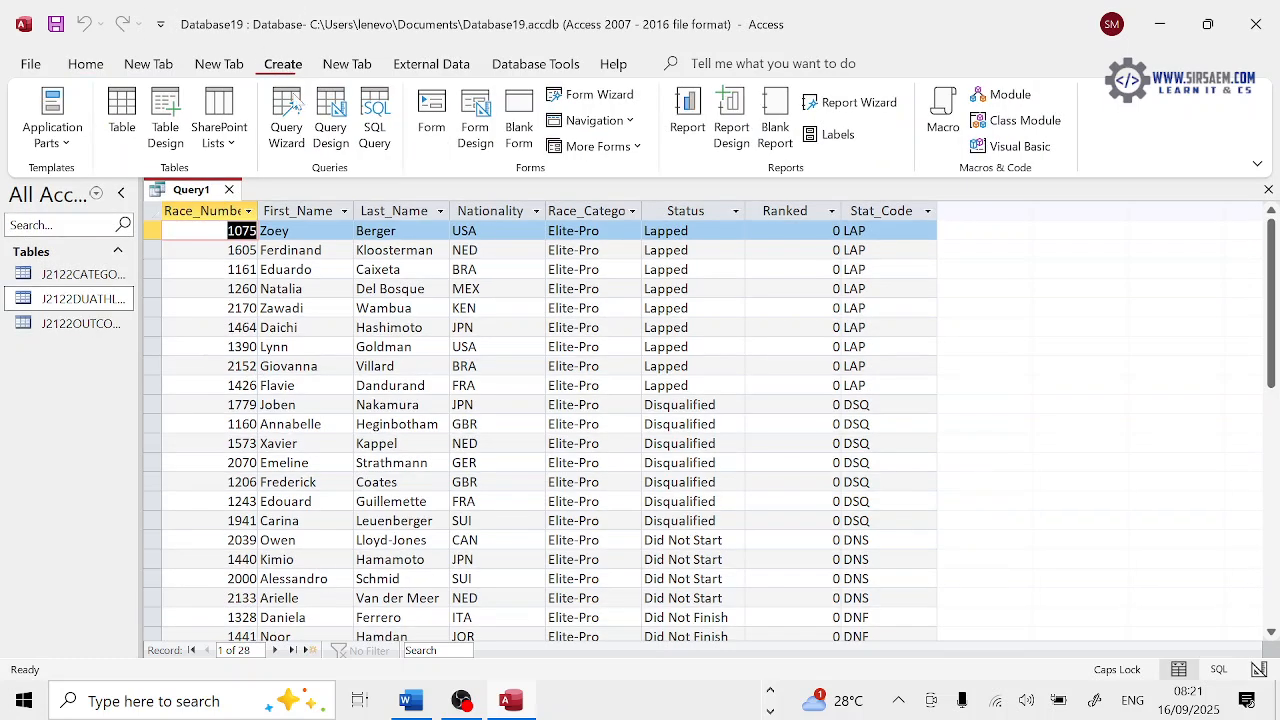
click(684, 120)
click(622, 416)
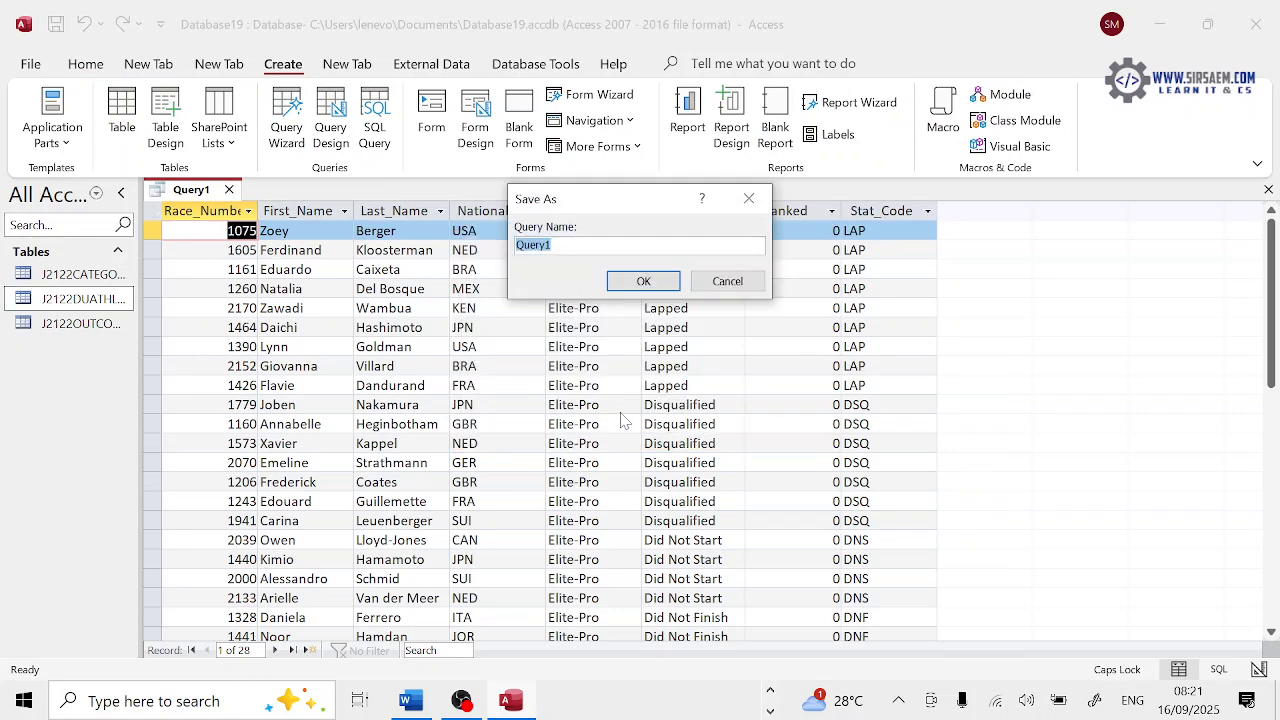
text(Non Ranking Elite Athletes)
click(644, 281)
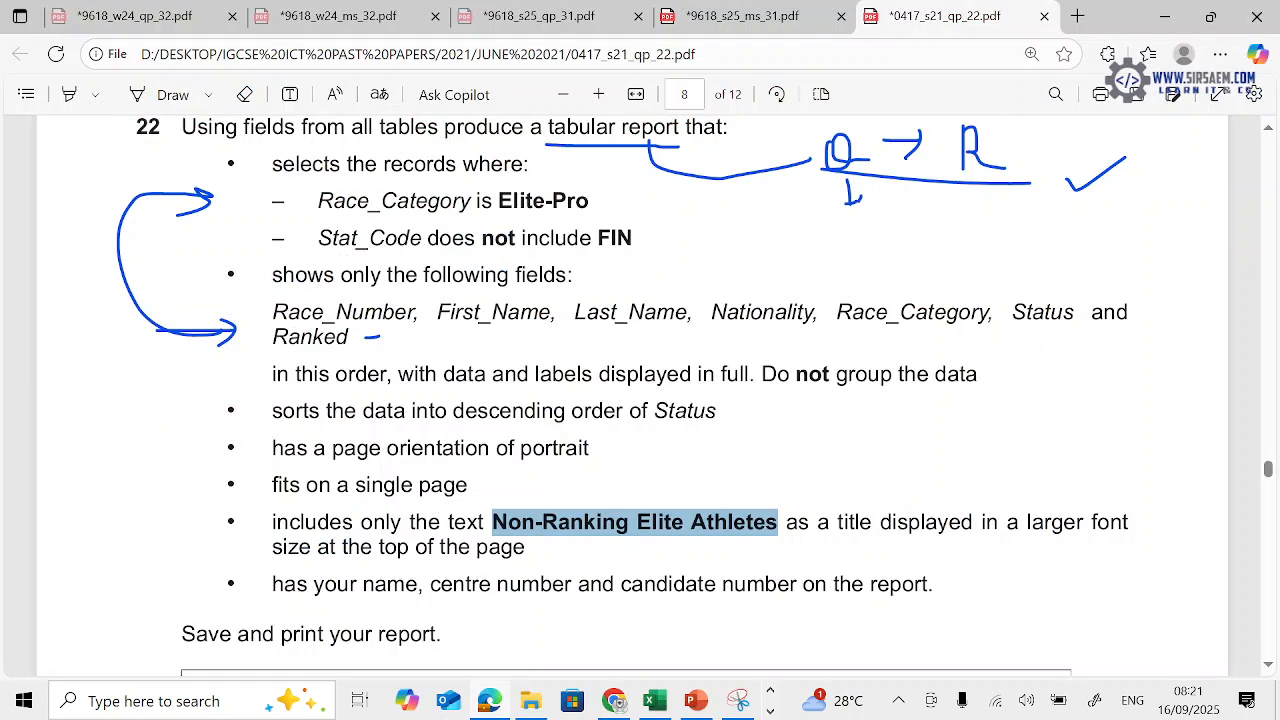
Mark the single-page requirement in the question paper, switch to Access and set the report's page size to A4
drag(350, 485, 472, 485)
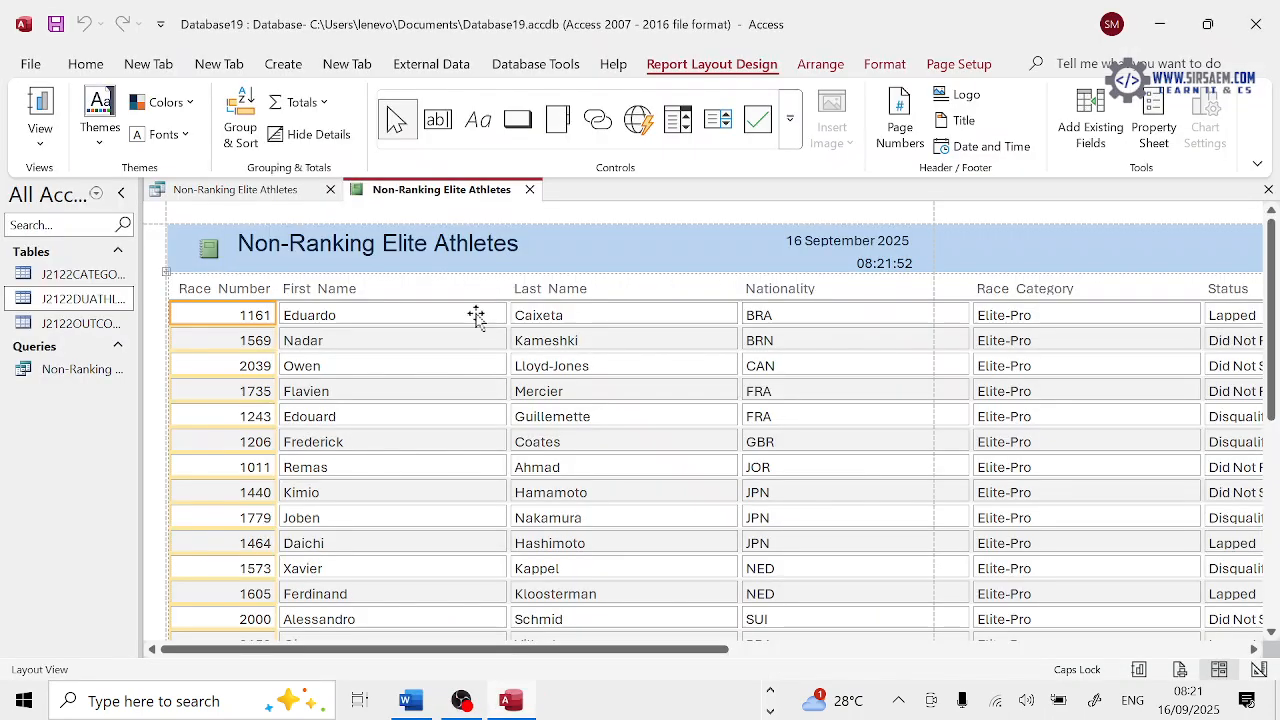
click(930, 66)
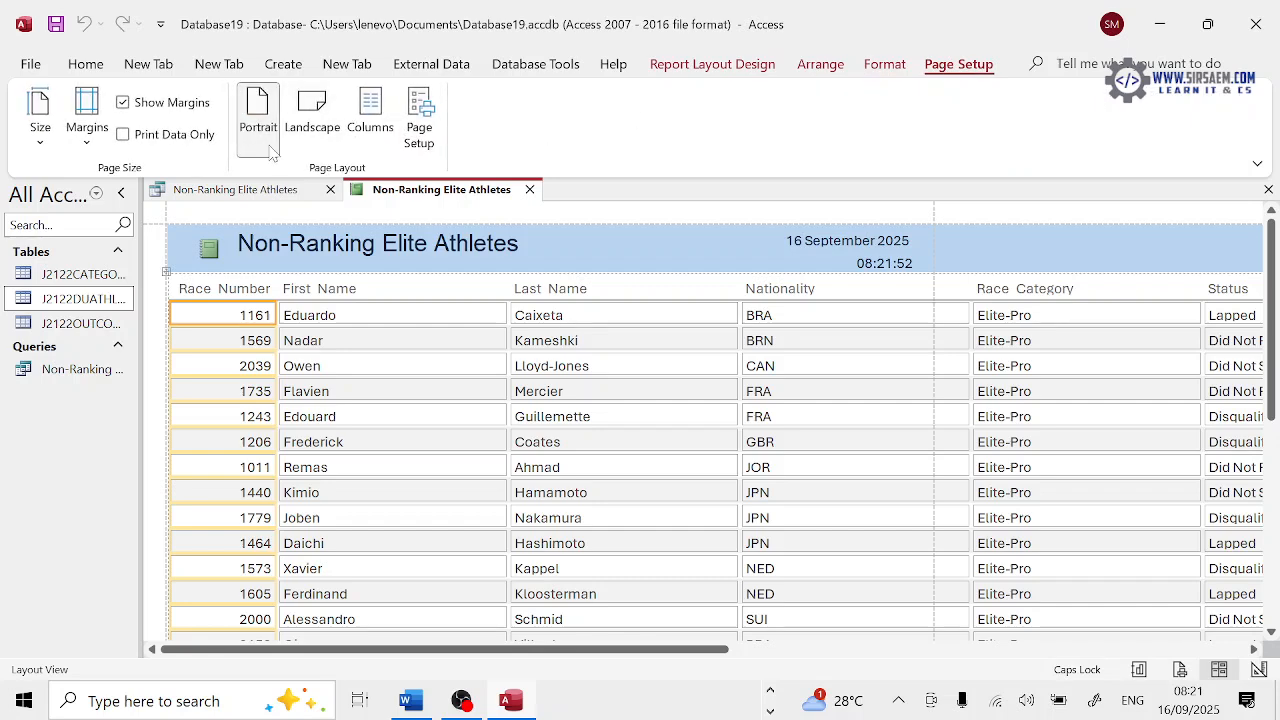
click(42, 125)
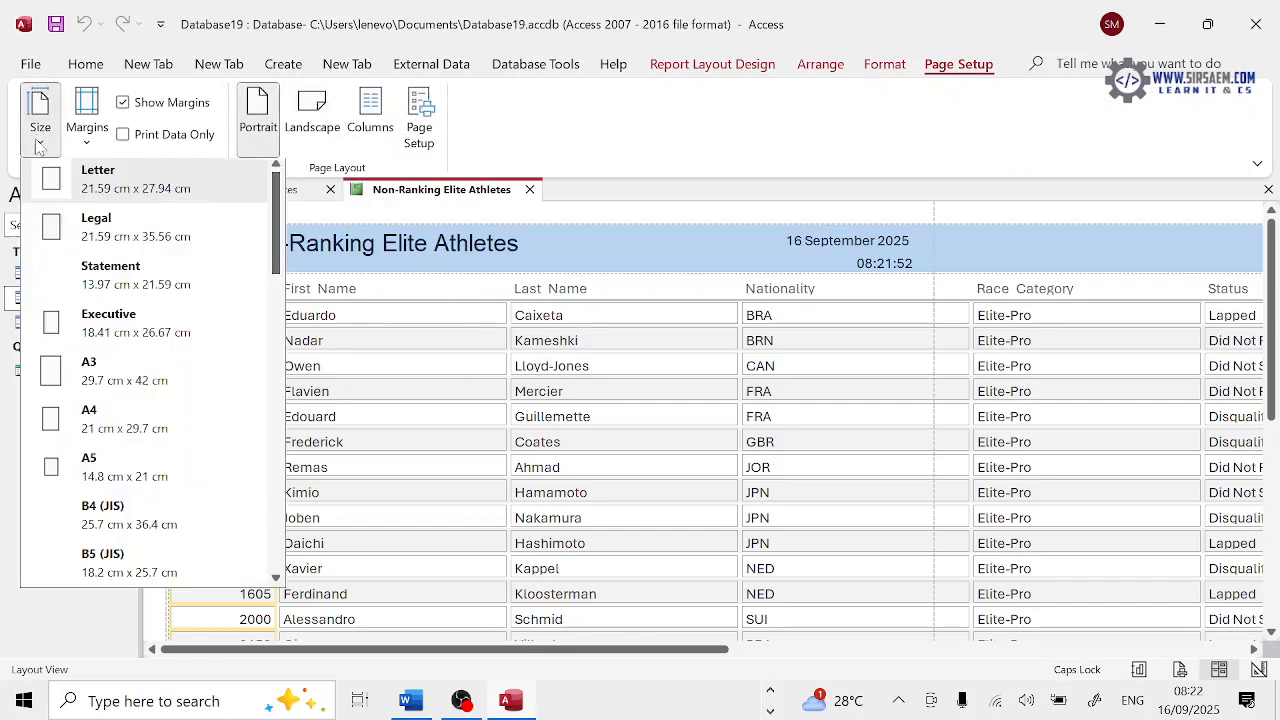
click(90, 420)
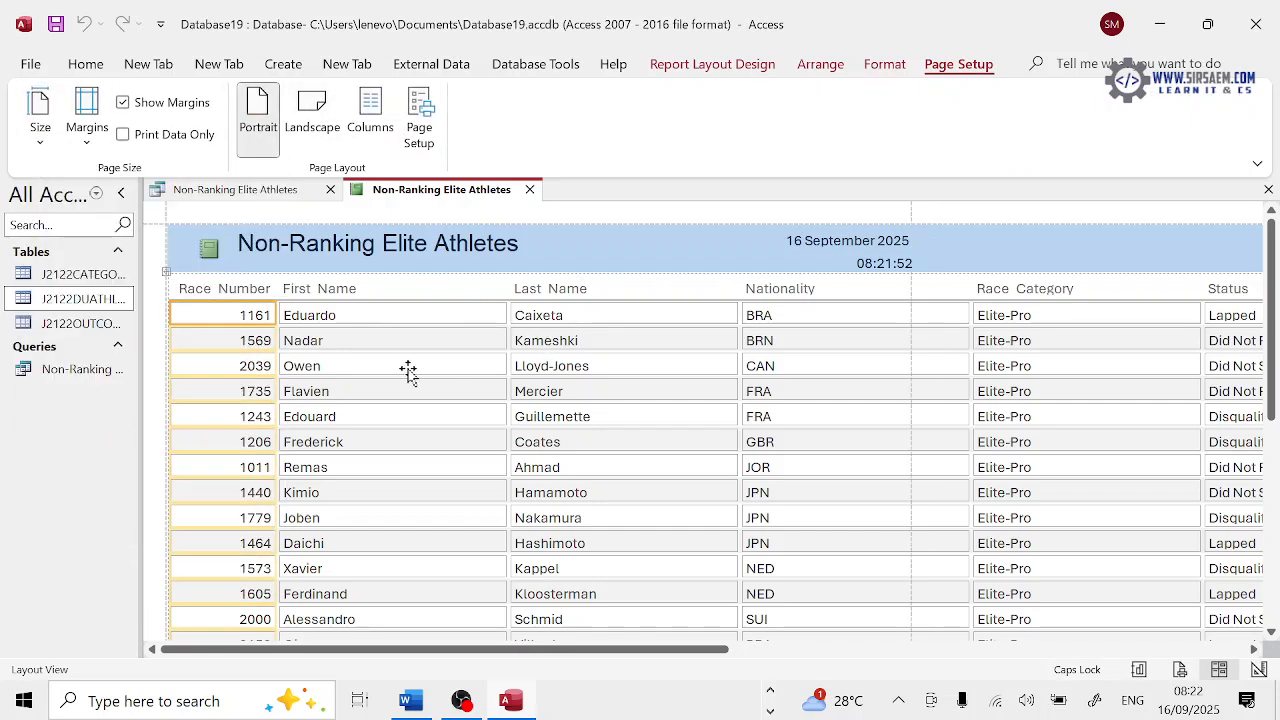
Narrow the First Name, Last Name, Nationality, Race Category and Status columns so the report moves towards fitting the page width
click(399, 318)
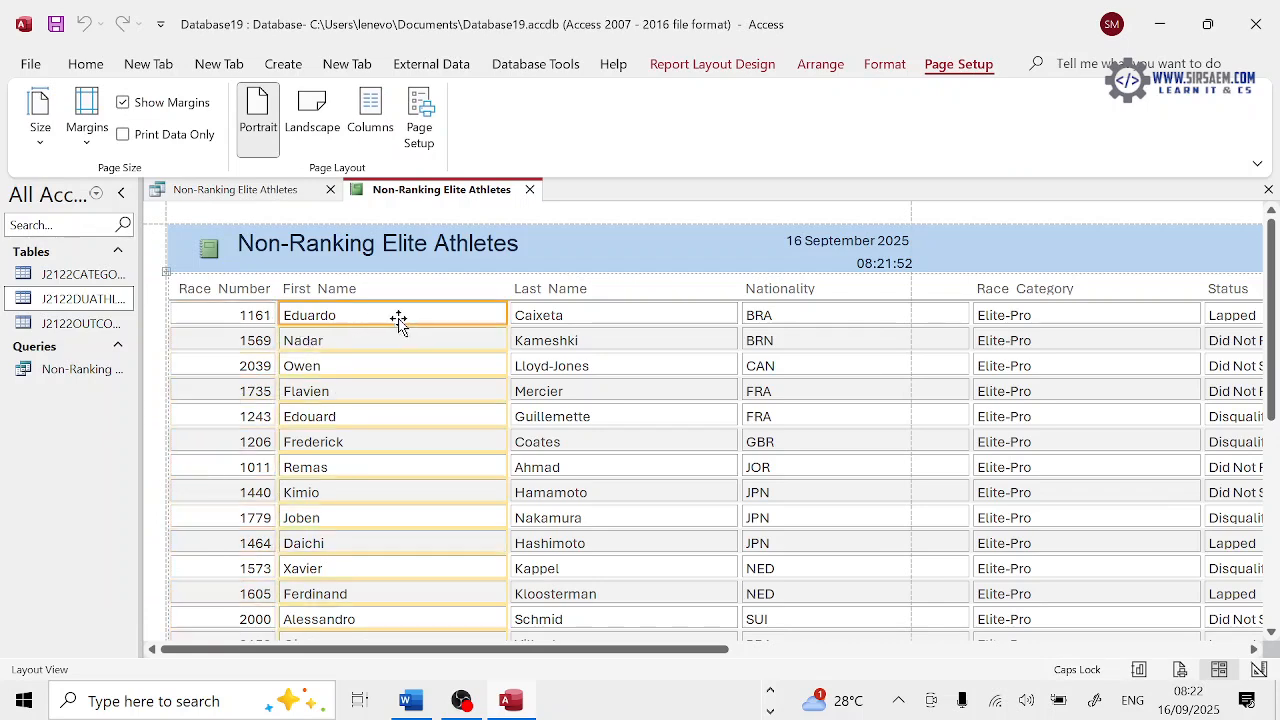
drag(506, 314, 388, 314)
click(528, 317)
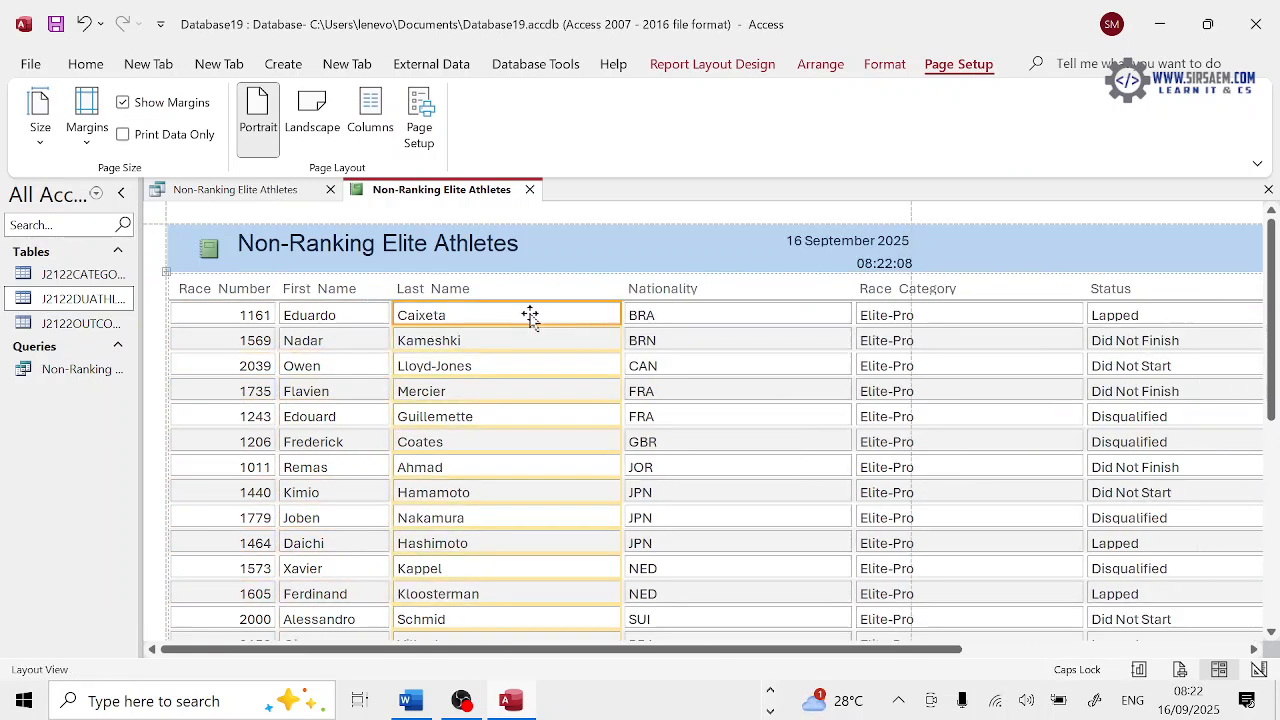
drag(618, 314, 496, 314)
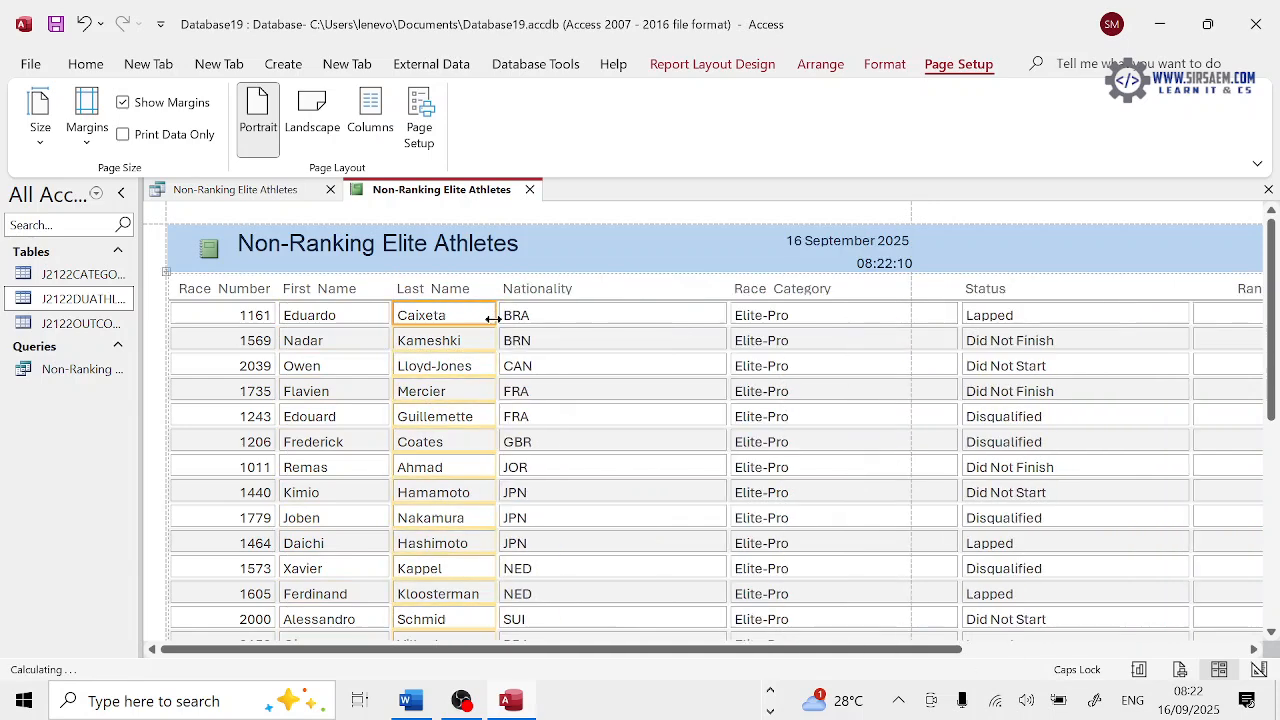
click(614, 318)
drag(724, 314, 585, 312)
click(760, 314)
drag(815, 318, 700, 314)
click(812, 322)
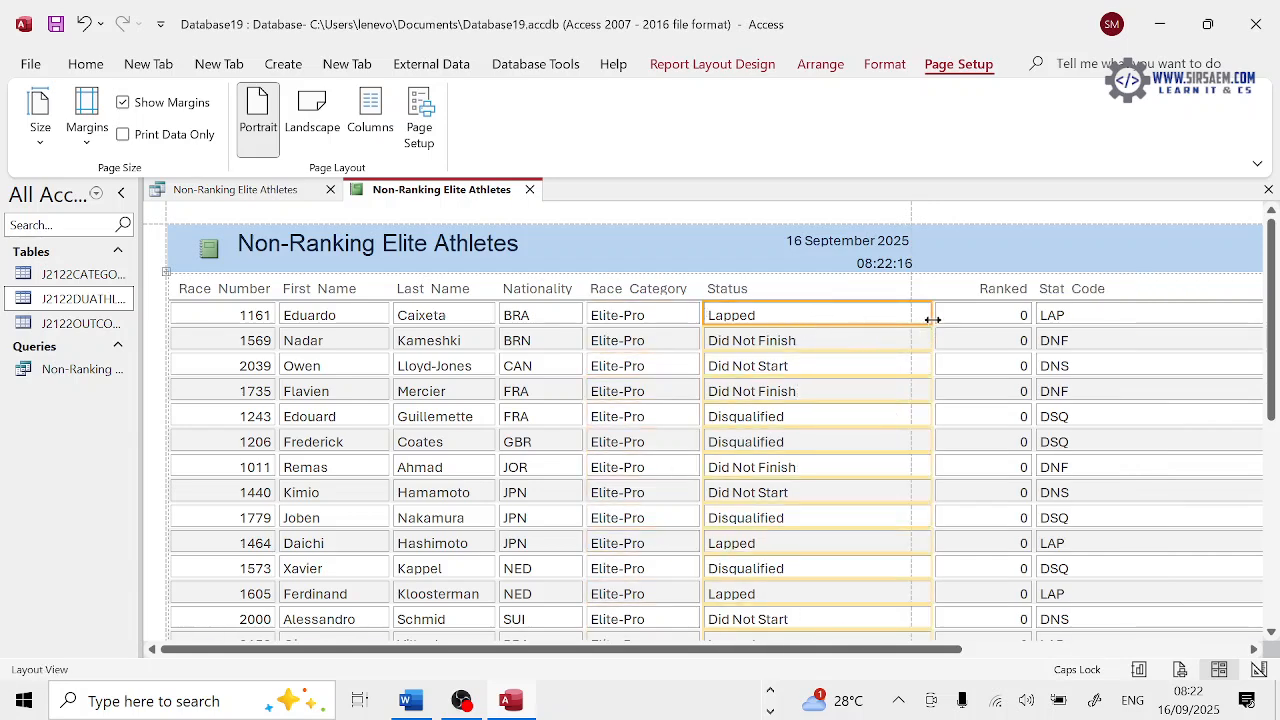
drag(926, 317, 817, 315)
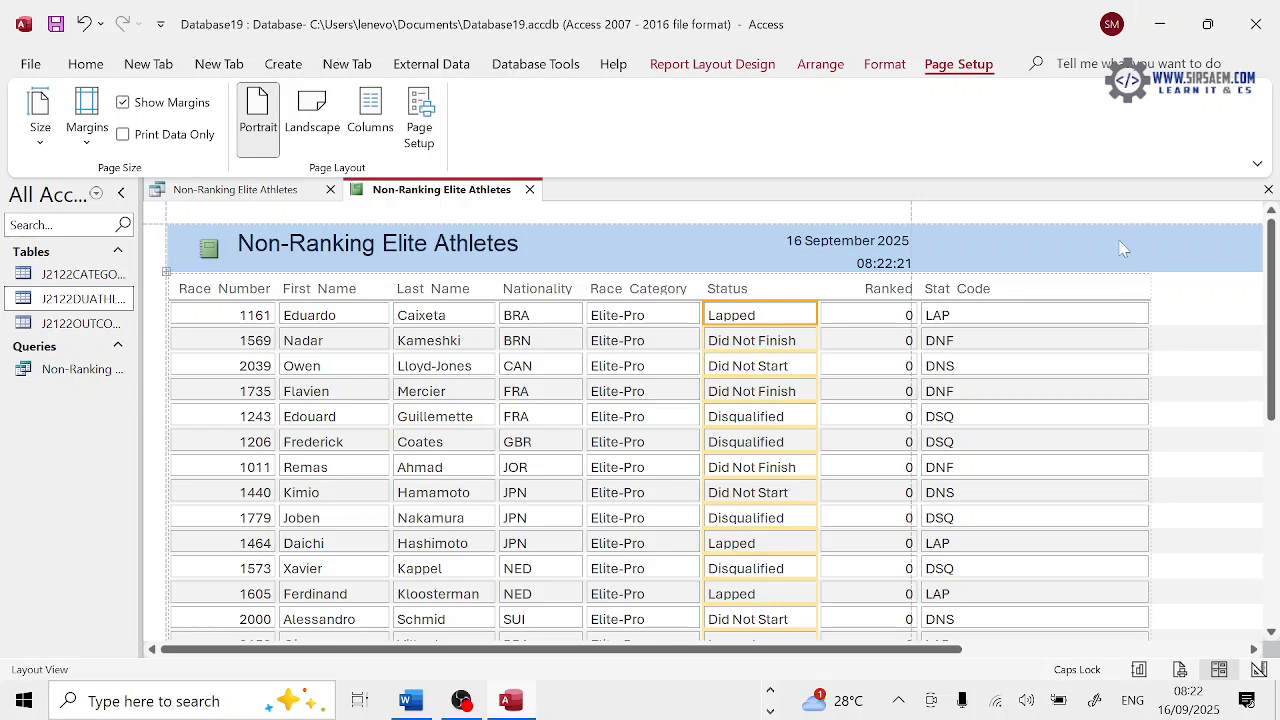
Close the report without saving it and rerun the query with Stat_Code hidden from the output
click(1268, 189)
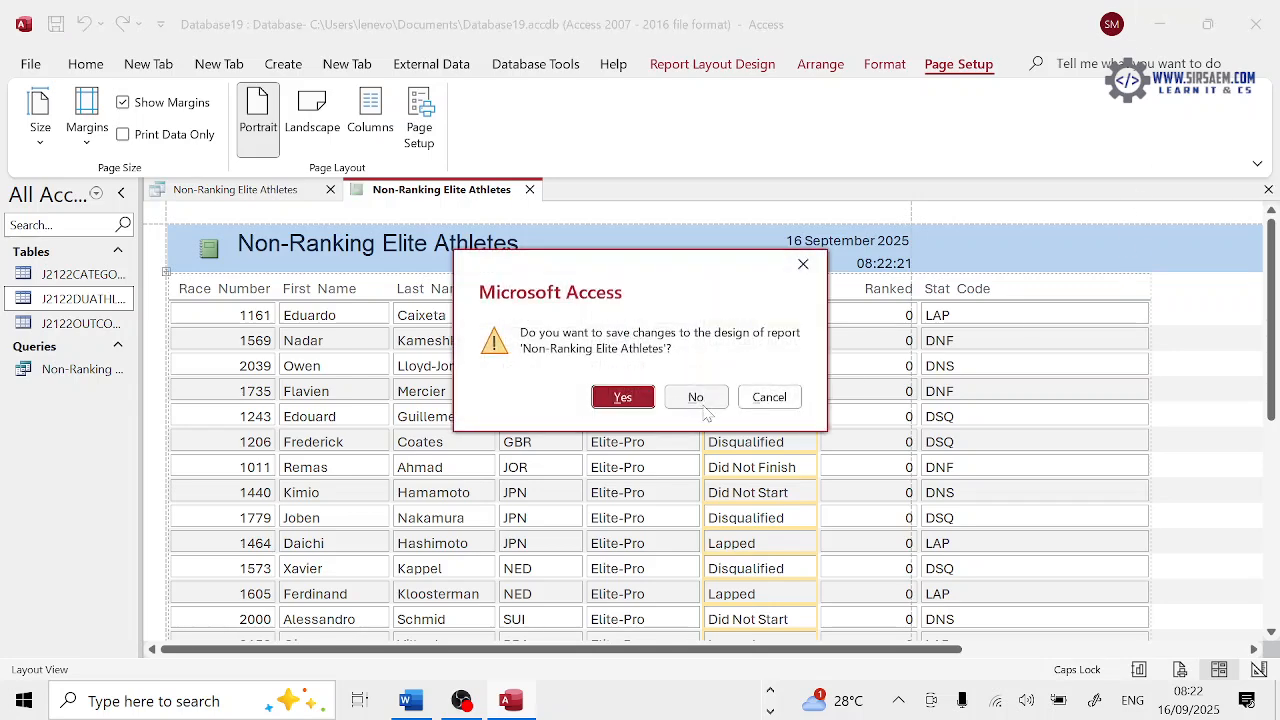
click(691, 397)
click(46, 145)
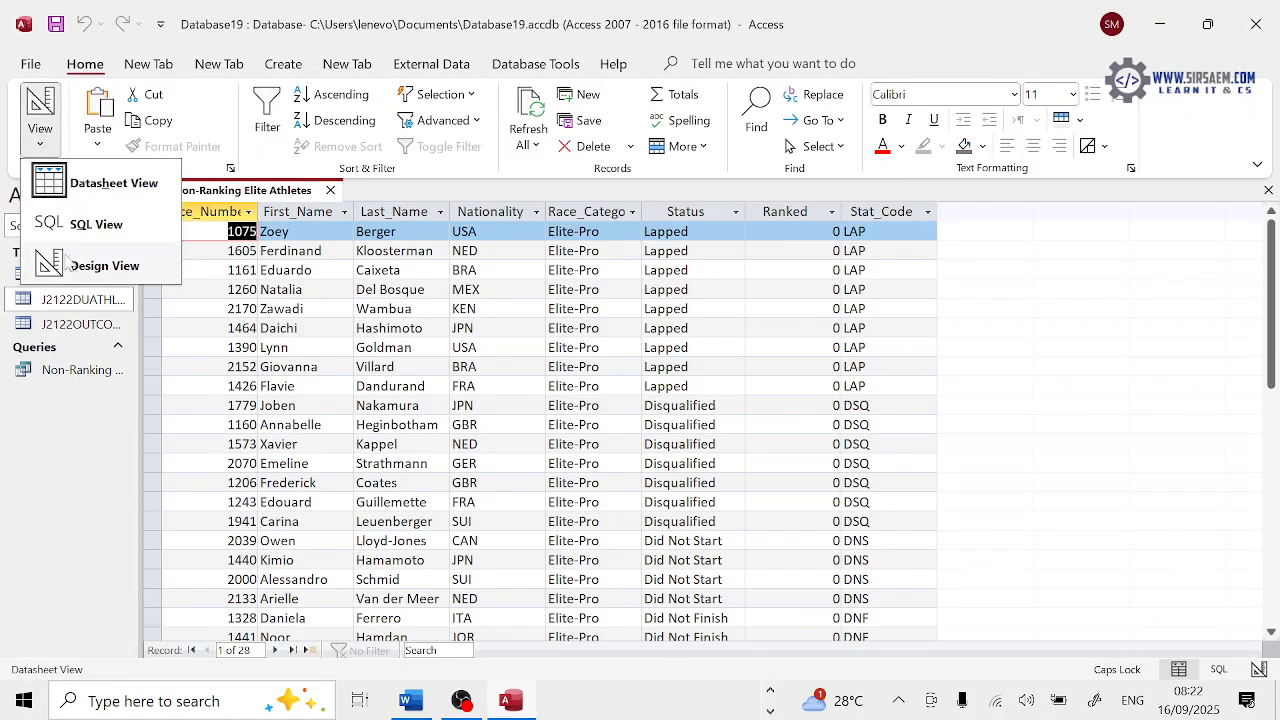
click(100, 263)
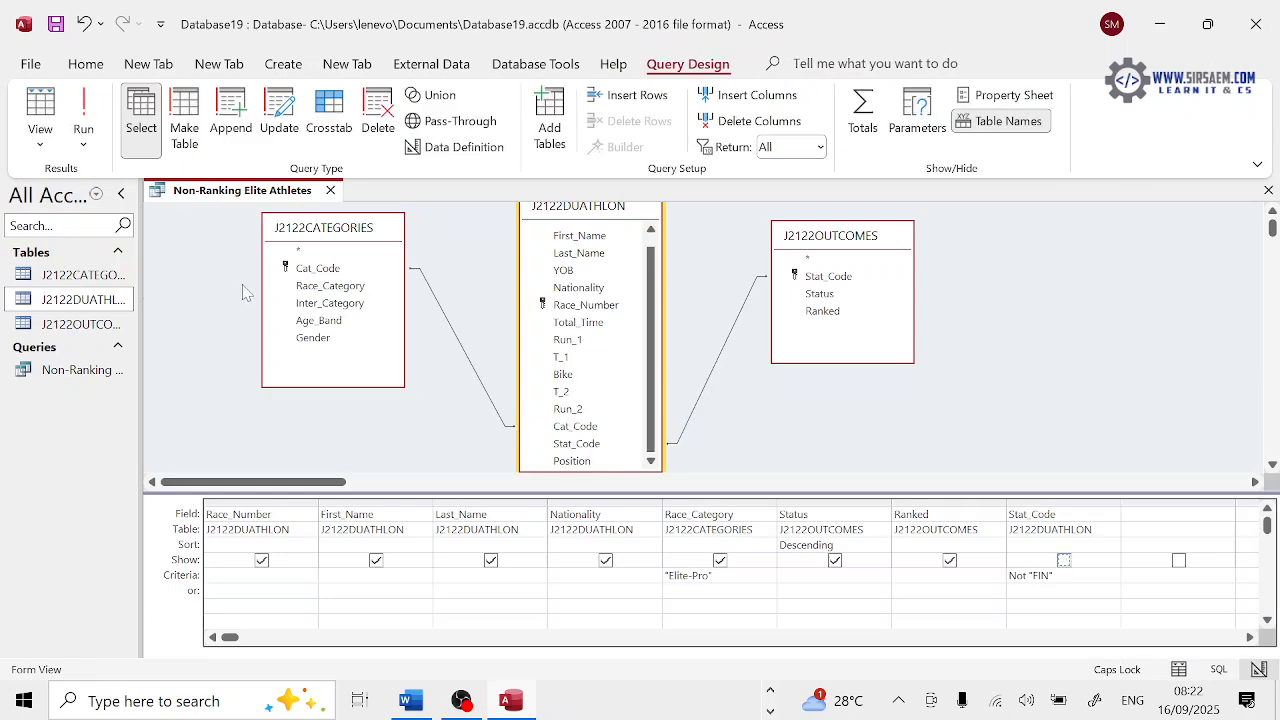
click(83, 118)
Create a new report from the saved query and set its page size to A4
click(283, 63)
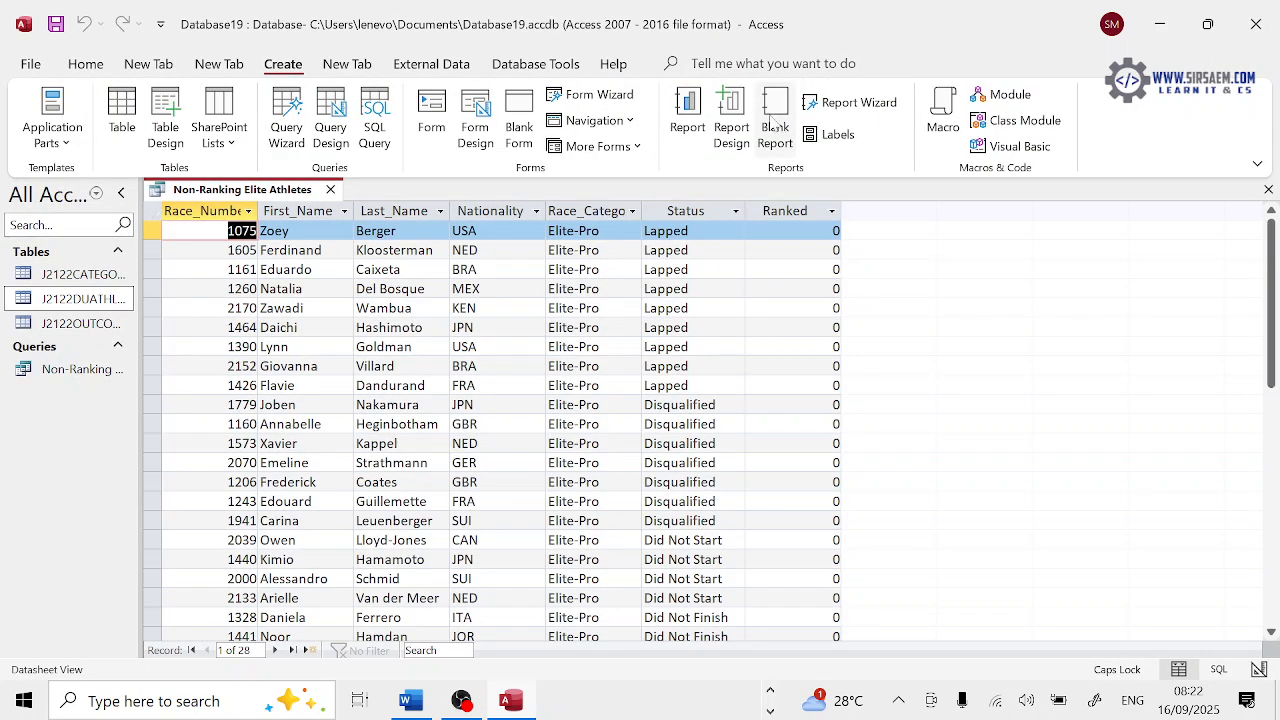
click(687, 115)
click(624, 415)
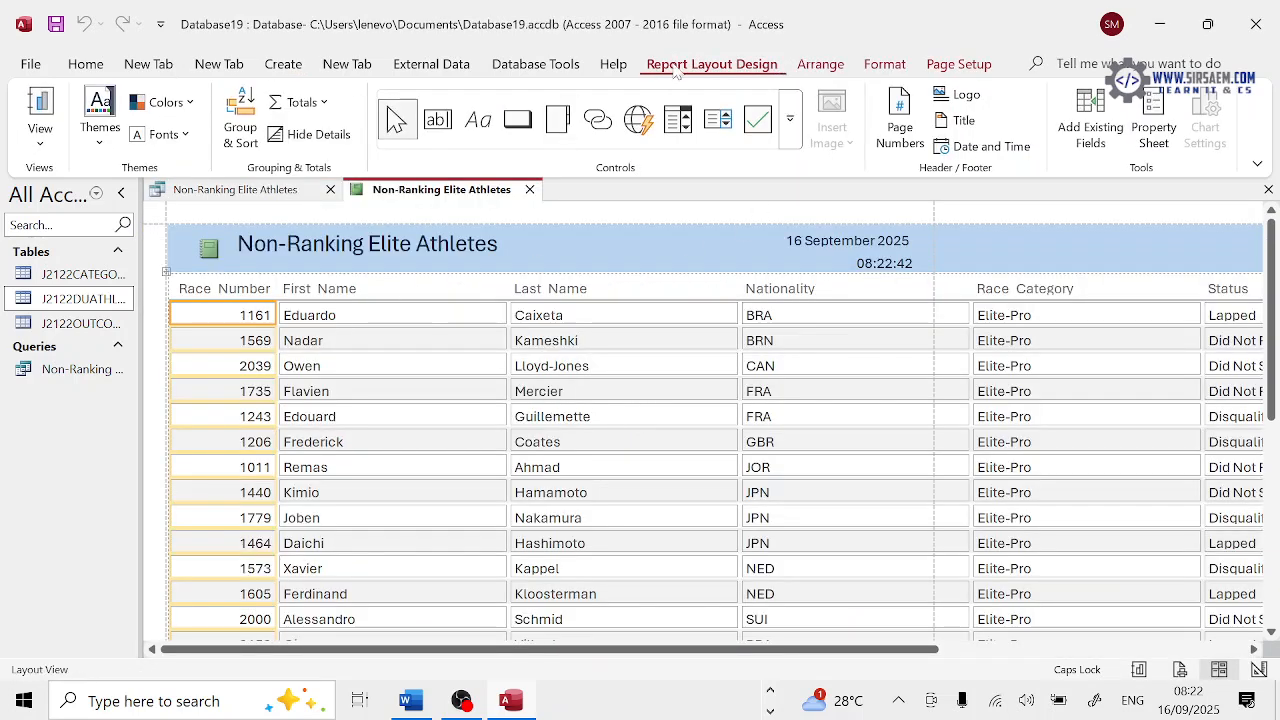
click(958, 63)
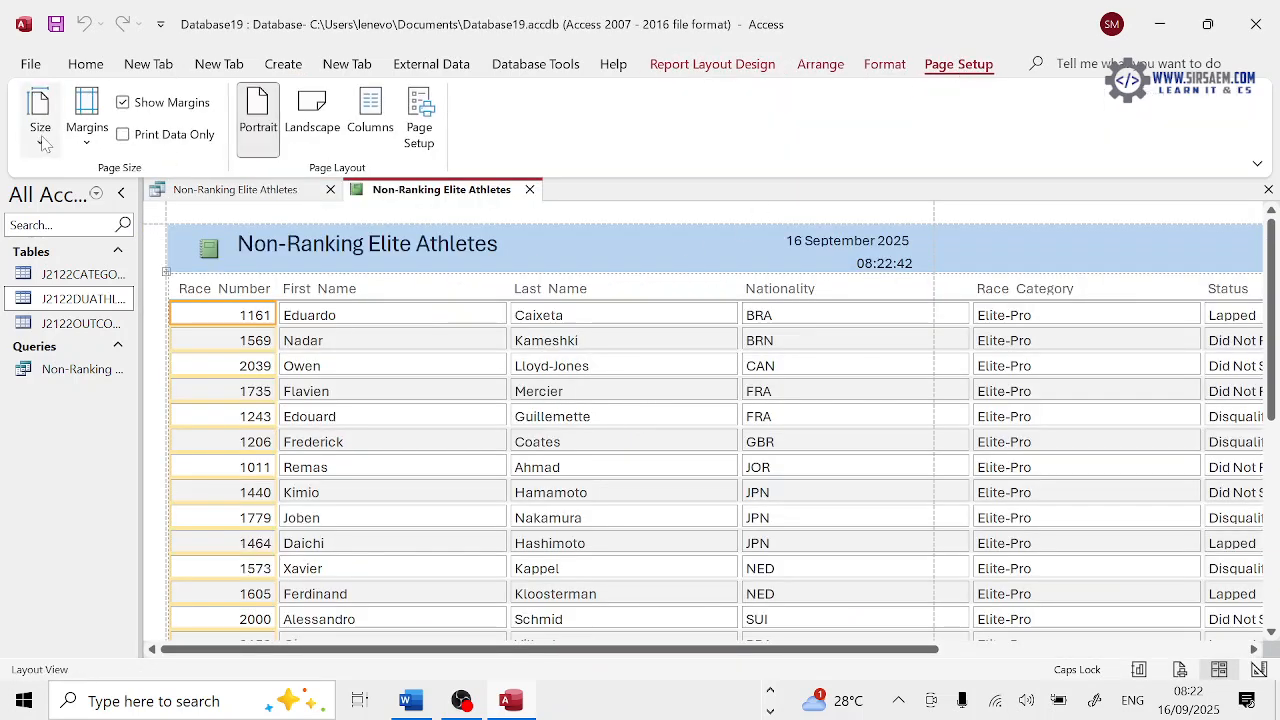
click(47, 147)
click(51, 423)
Narrow the First Name, Last Name, Nationality, Race Category and Status columns so all seven fields fit within the page margin
click(490, 318)
drag(506, 316, 373, 314)
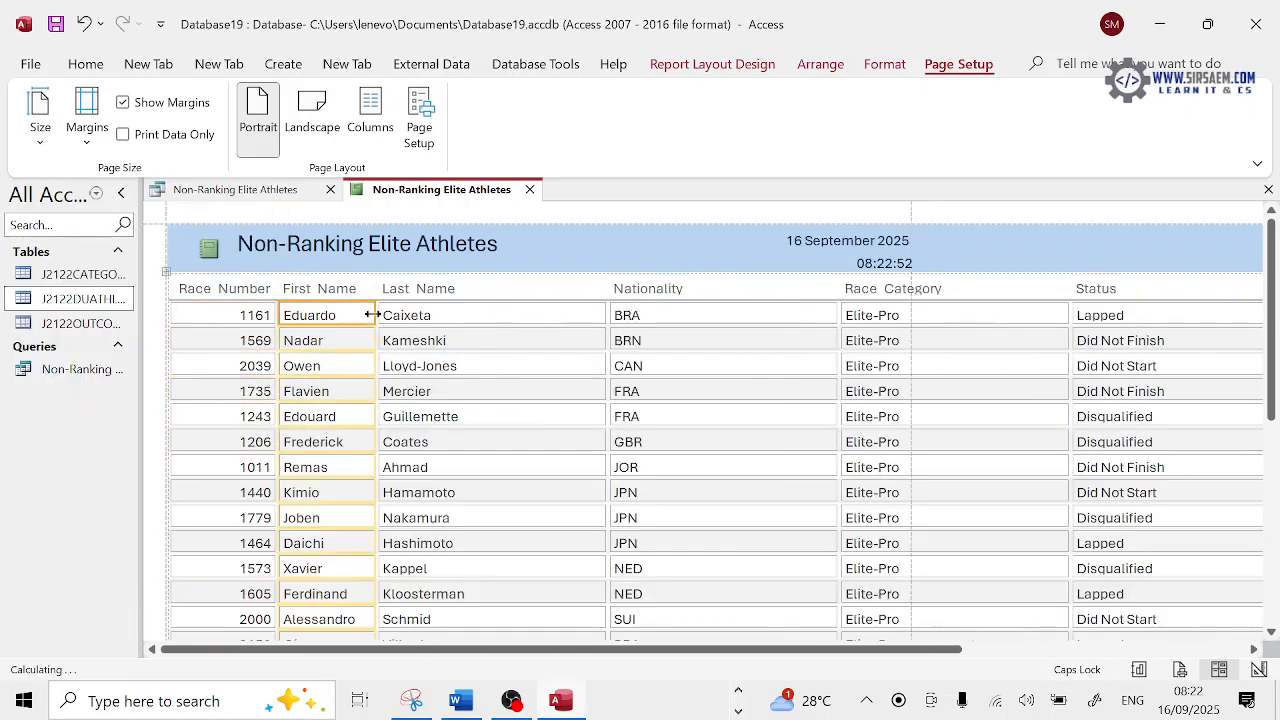
click(575, 314)
drag(606, 316, 480, 318)
click(684, 316)
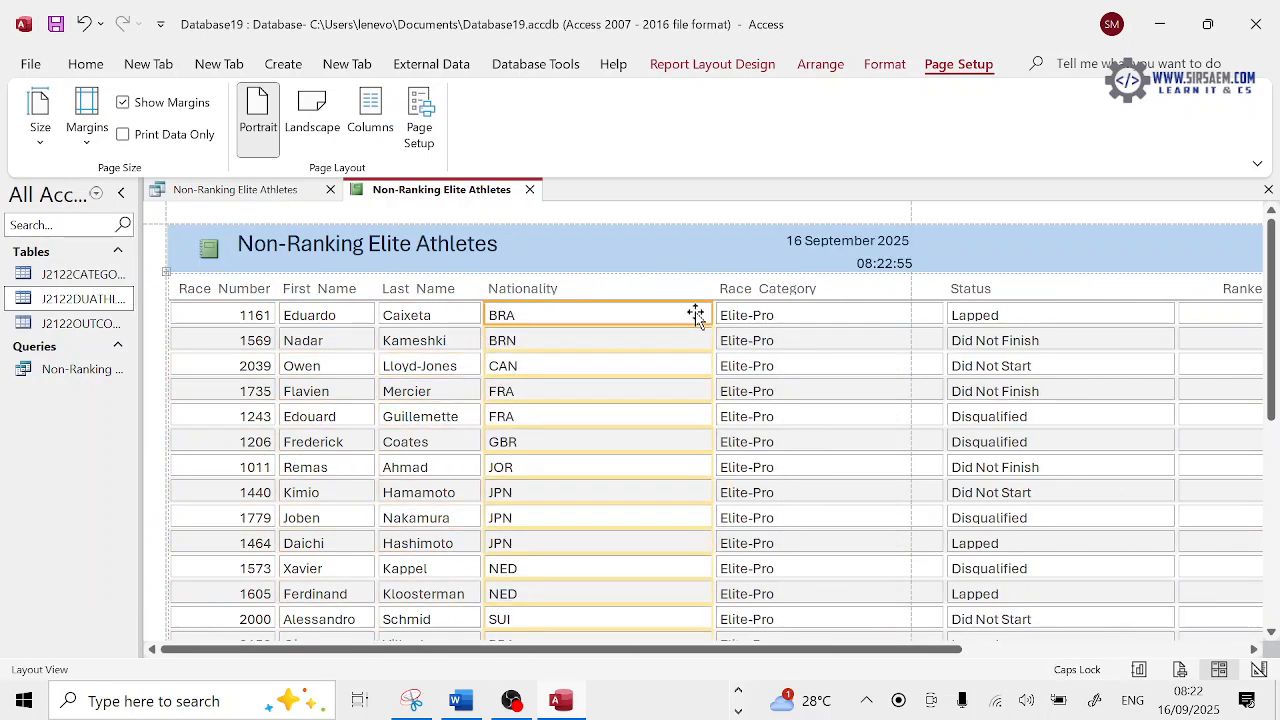
drag(708, 316, 569, 317)
click(786, 316)
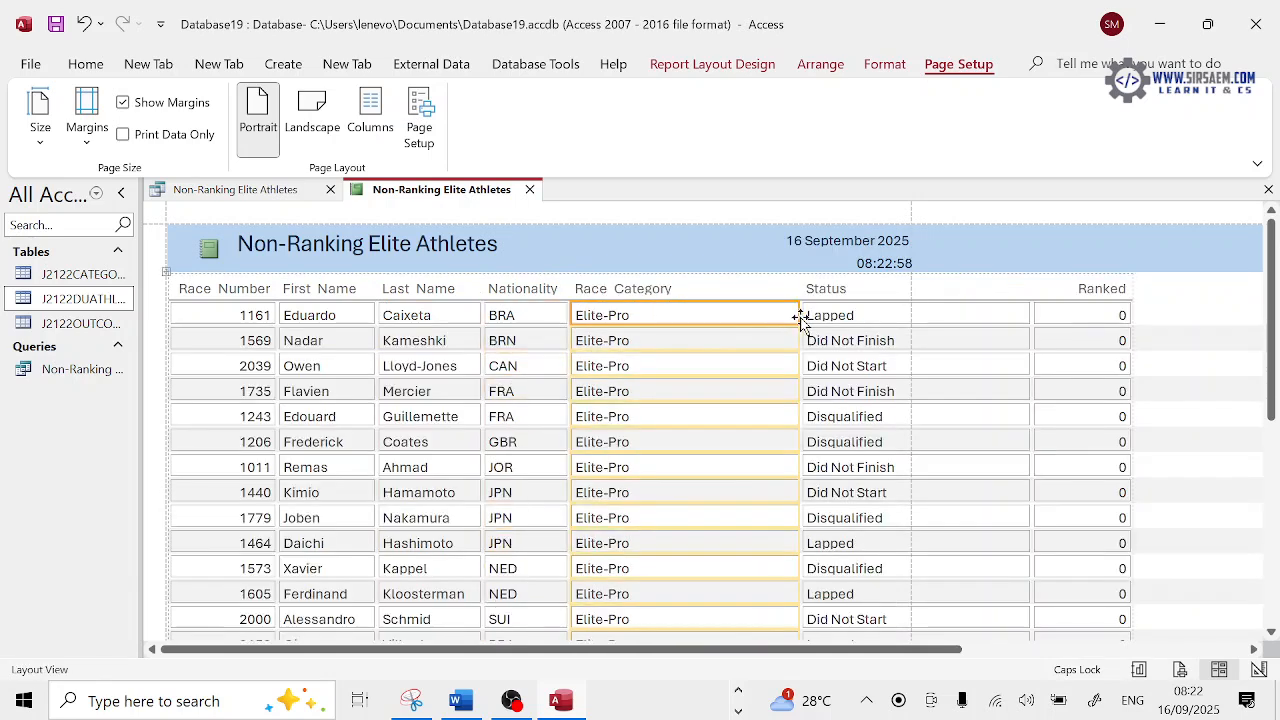
drag(797, 316, 674, 318)
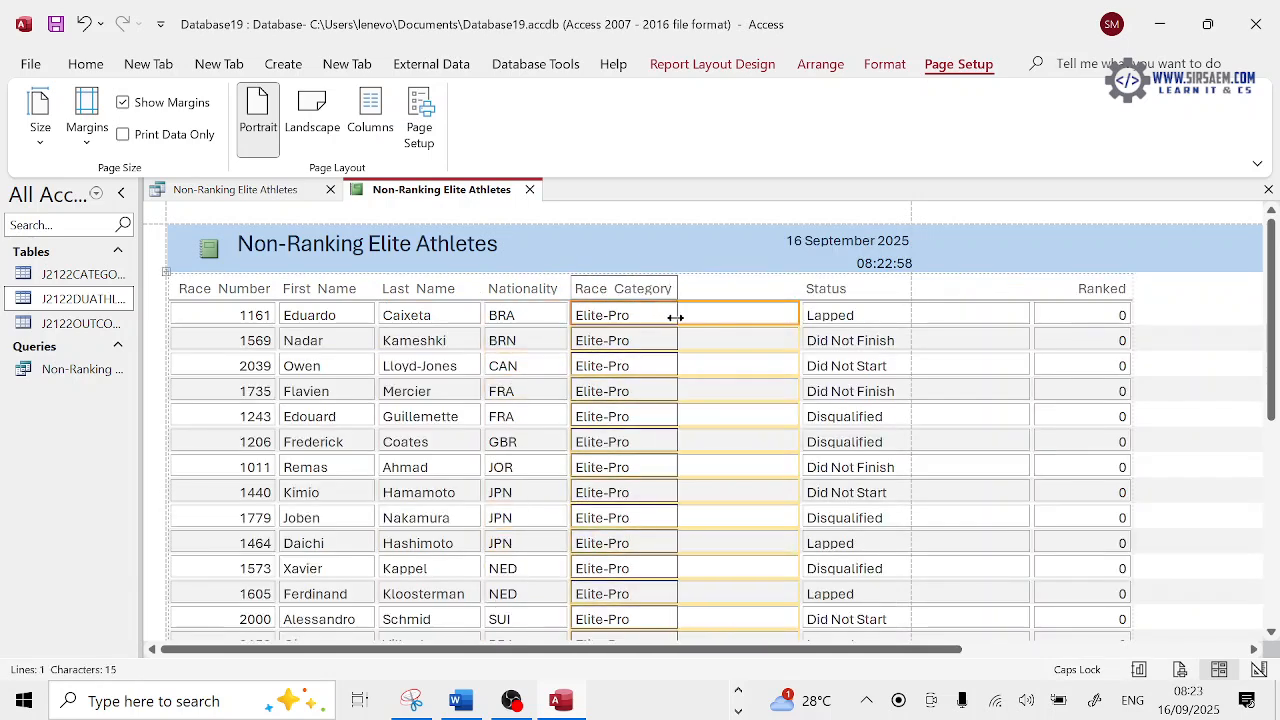
click(860, 318)
drag(904, 318, 785, 317)
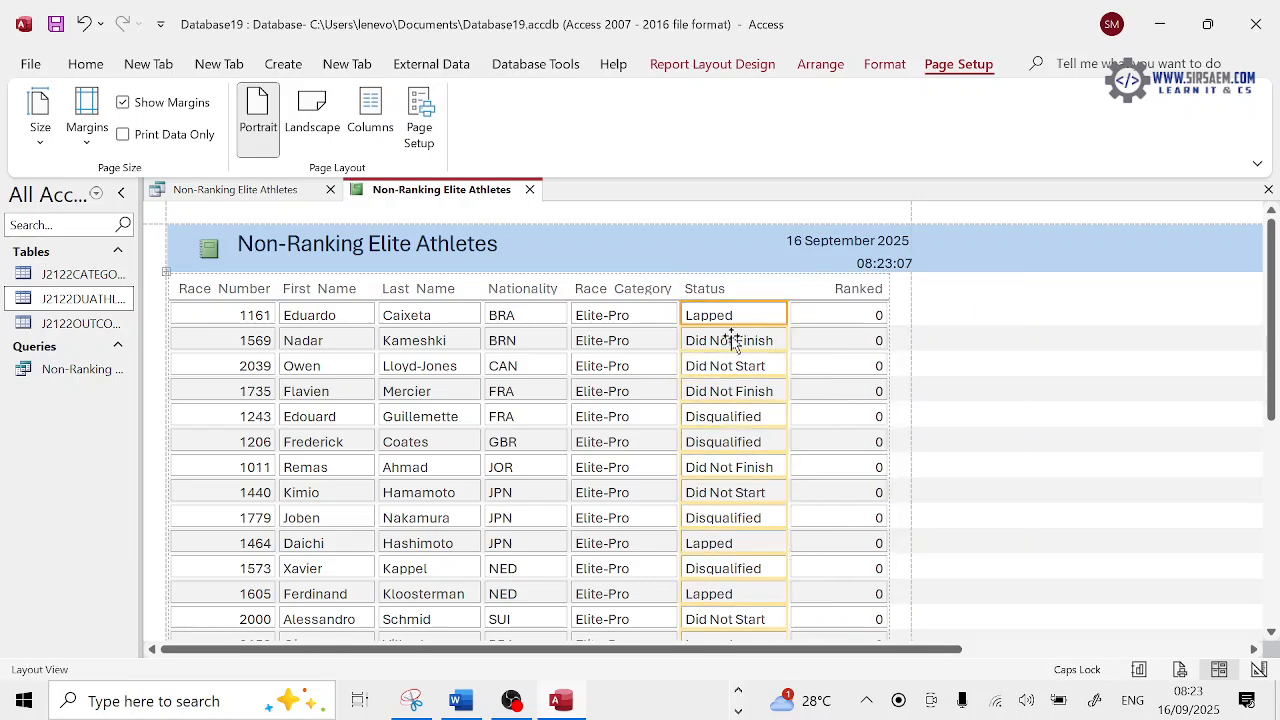
Look through the report rows, try narrowing the Status column further and undo that change
scroll(571, 410, down, 3)
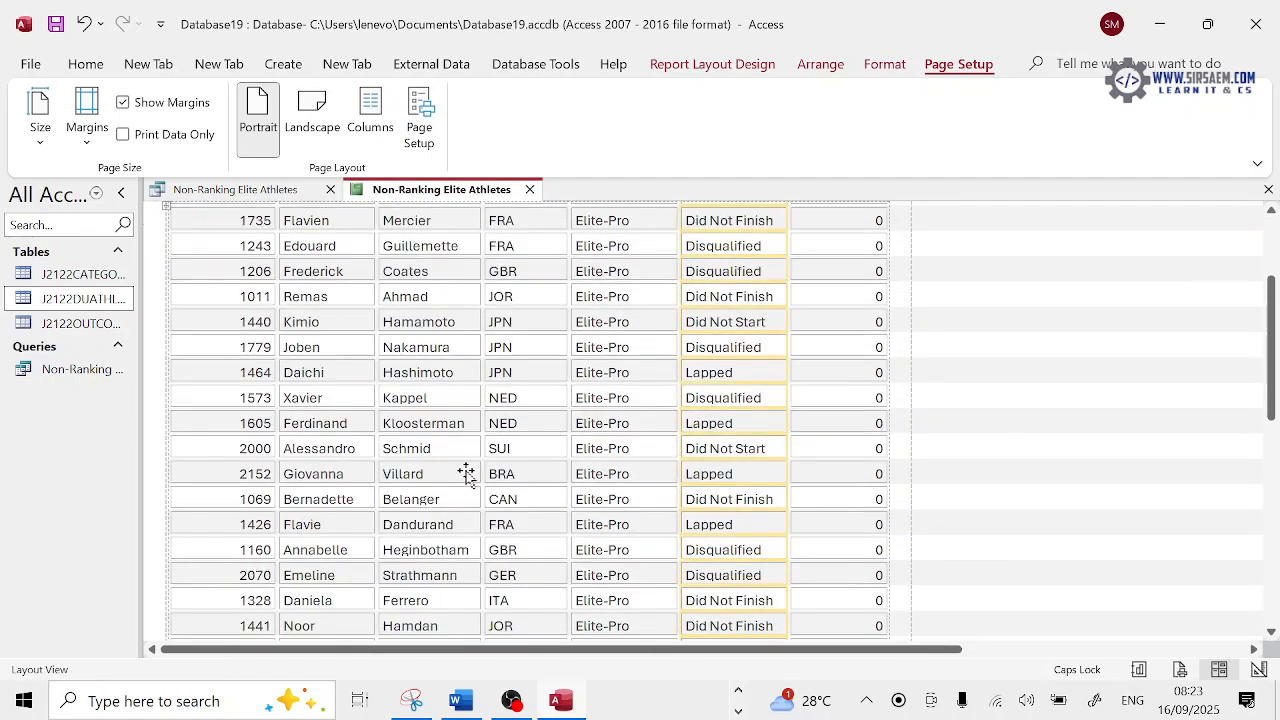
scroll(512, 462, up, 2)
scroll(512, 462, up, 2)
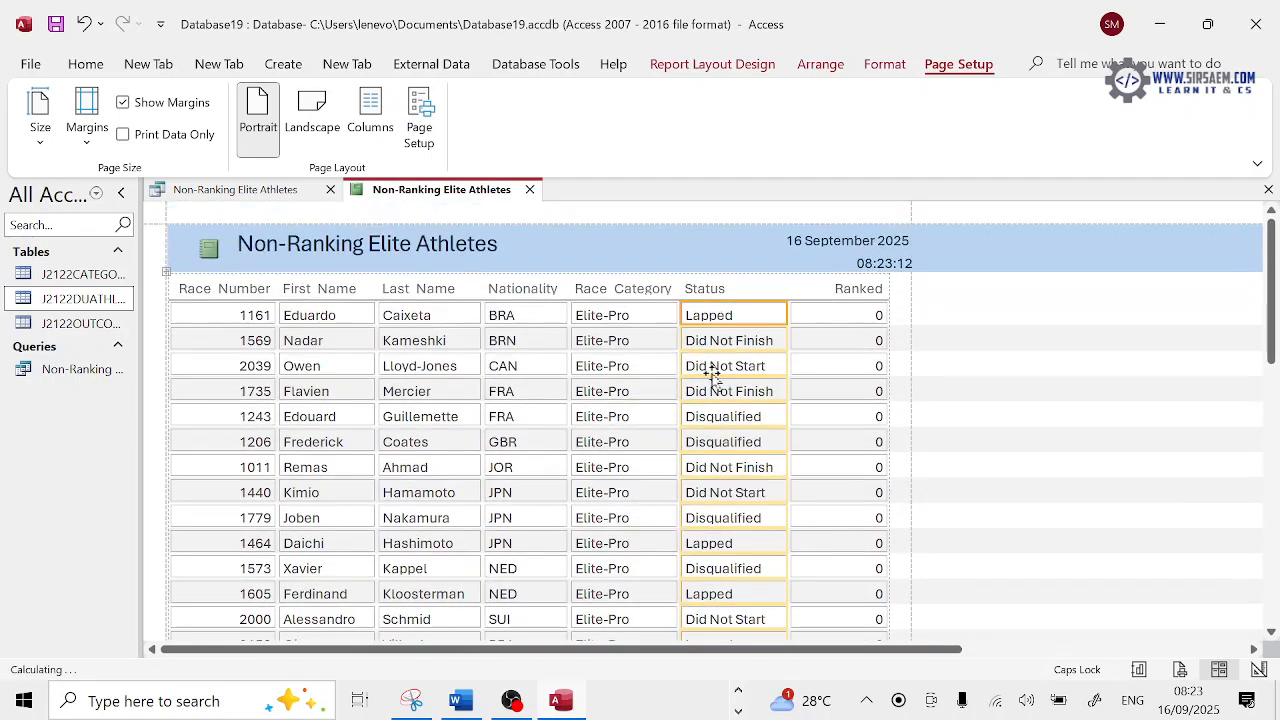
drag(788, 320, 748, 320)
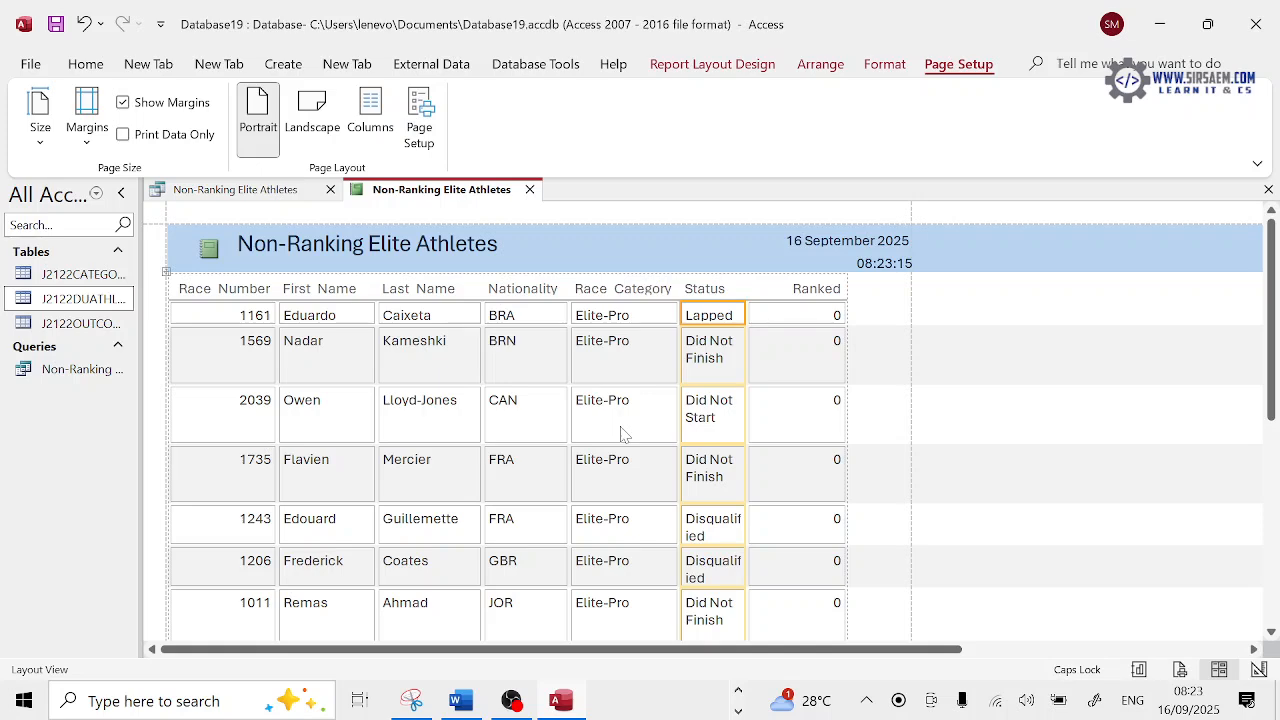
key(ctrl+z)
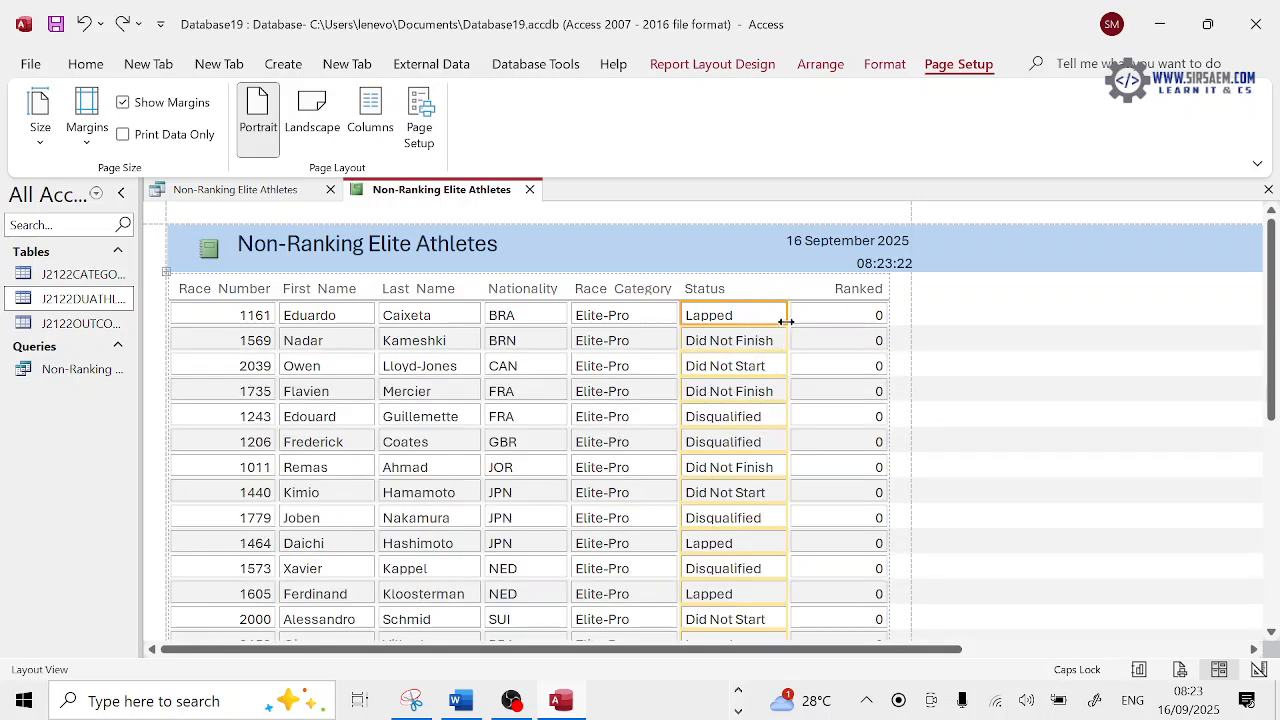
Check the report's rows and its print preview, including the second page
scroll(545, 477, down, 4)
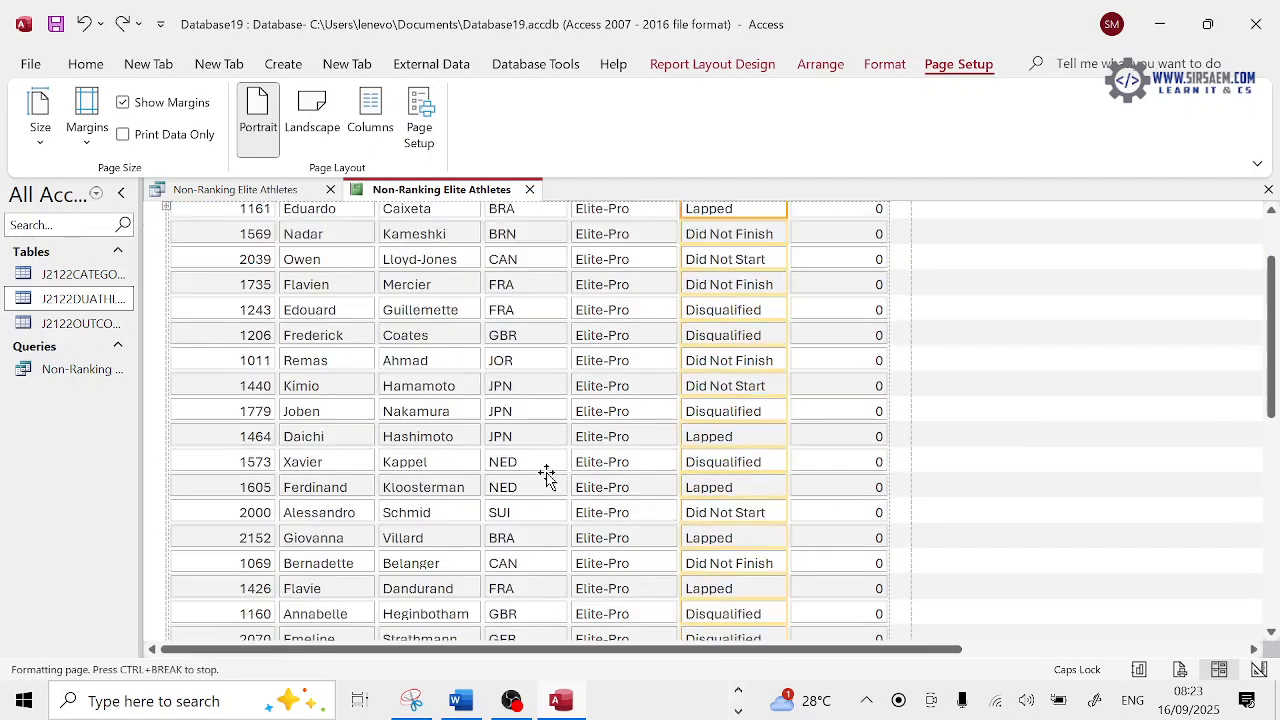
scroll(551, 466, down, 2)
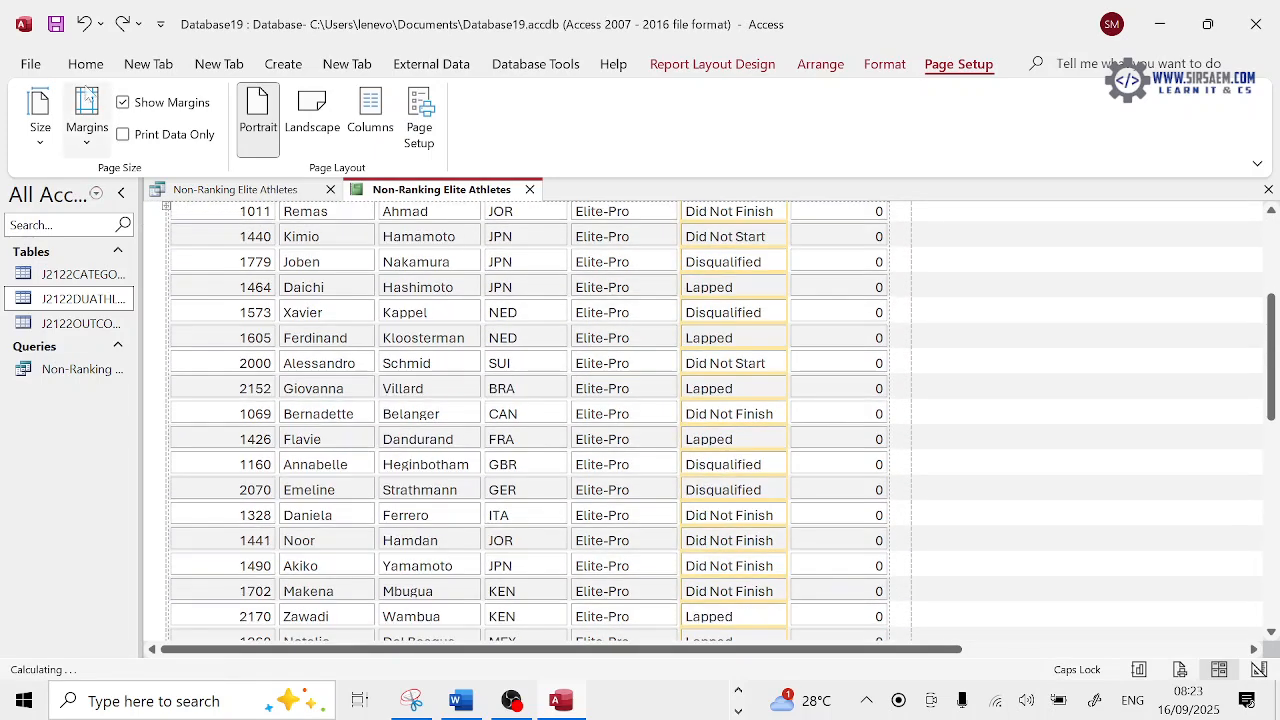
click(86, 66)
click(36, 132)
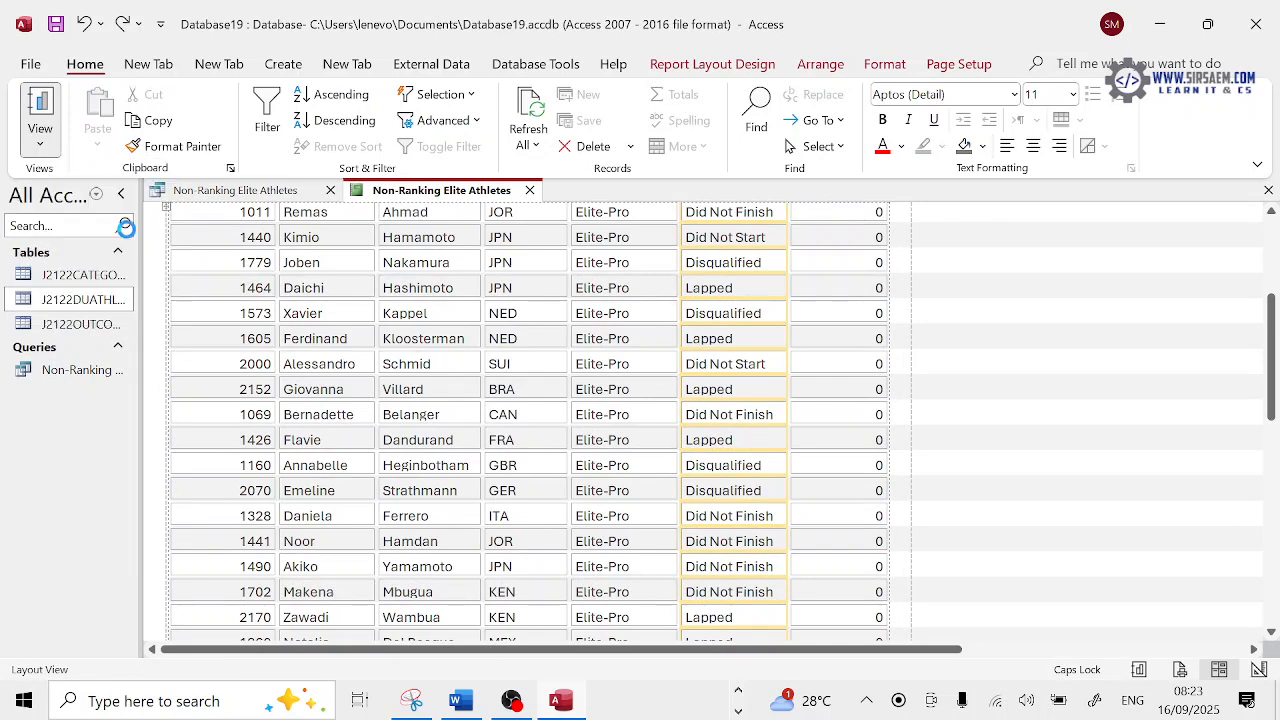
click(104, 222)
scroll(371, 600, down, 3)
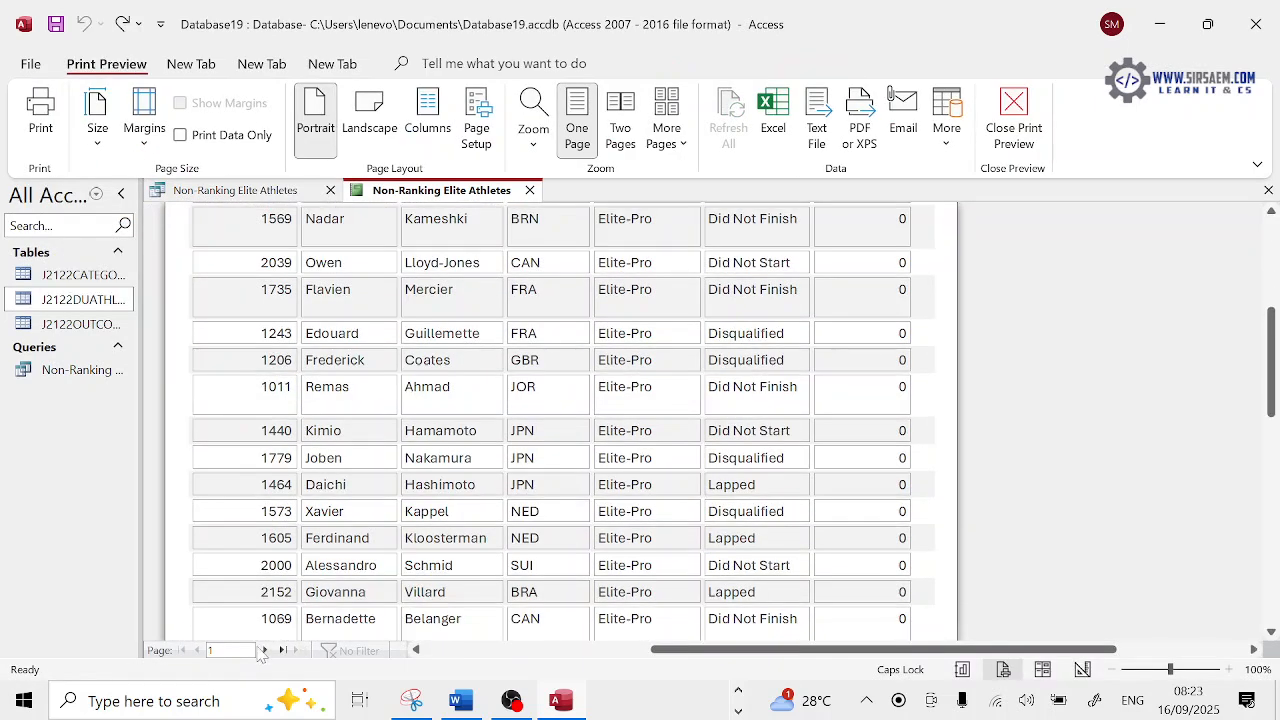
click(265, 650)
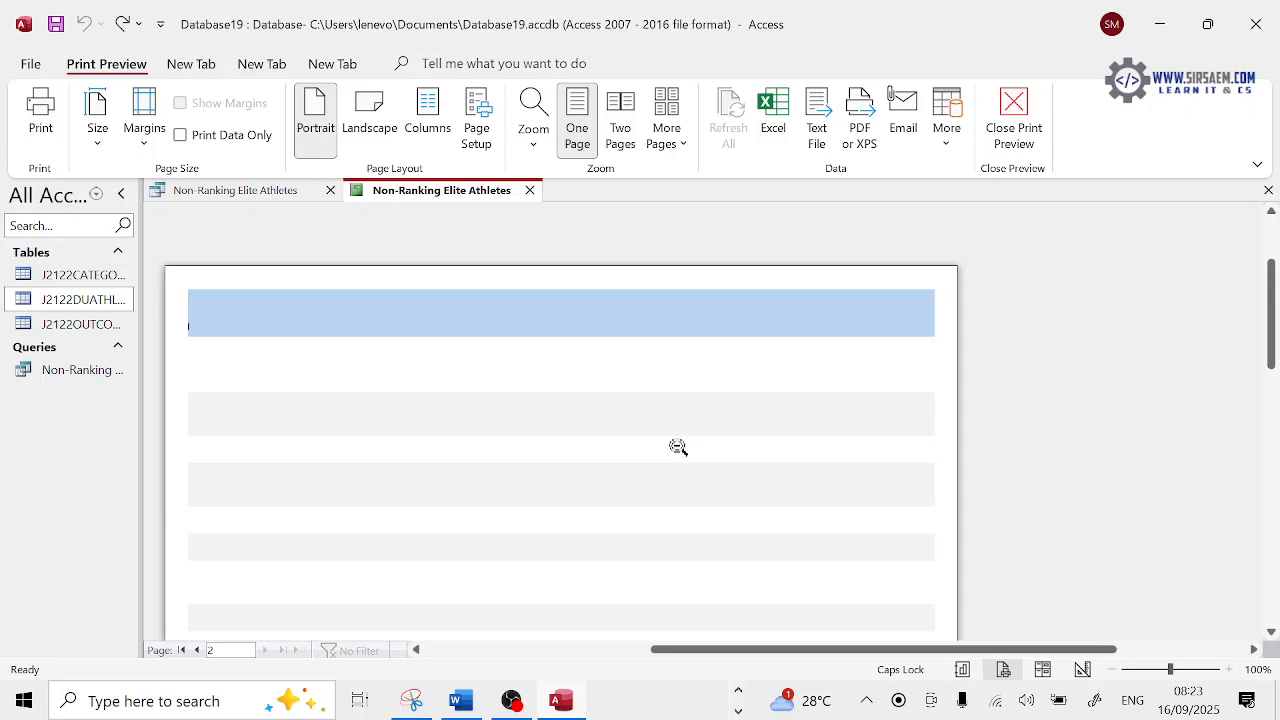
In the report's Design View, move the page number box inside the page width and reduce the report width to about 19.8 cm
click(1014, 125)
click(40, 140)
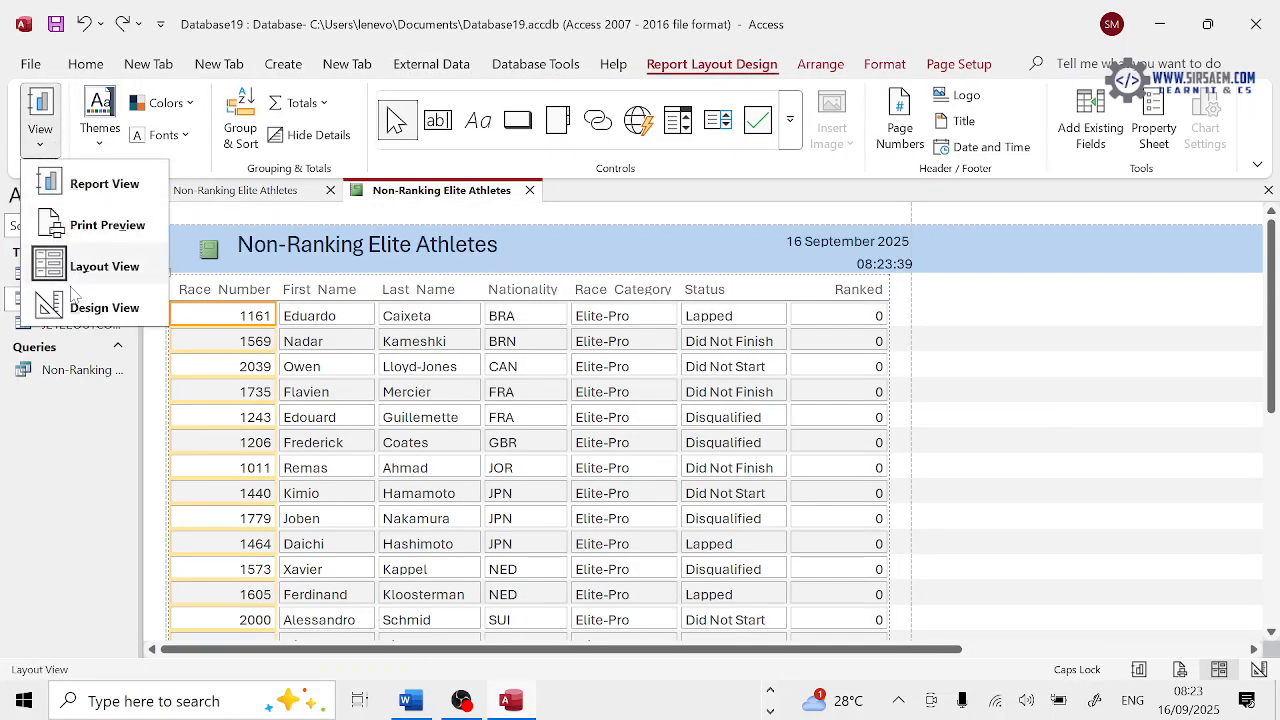
click(104, 308)
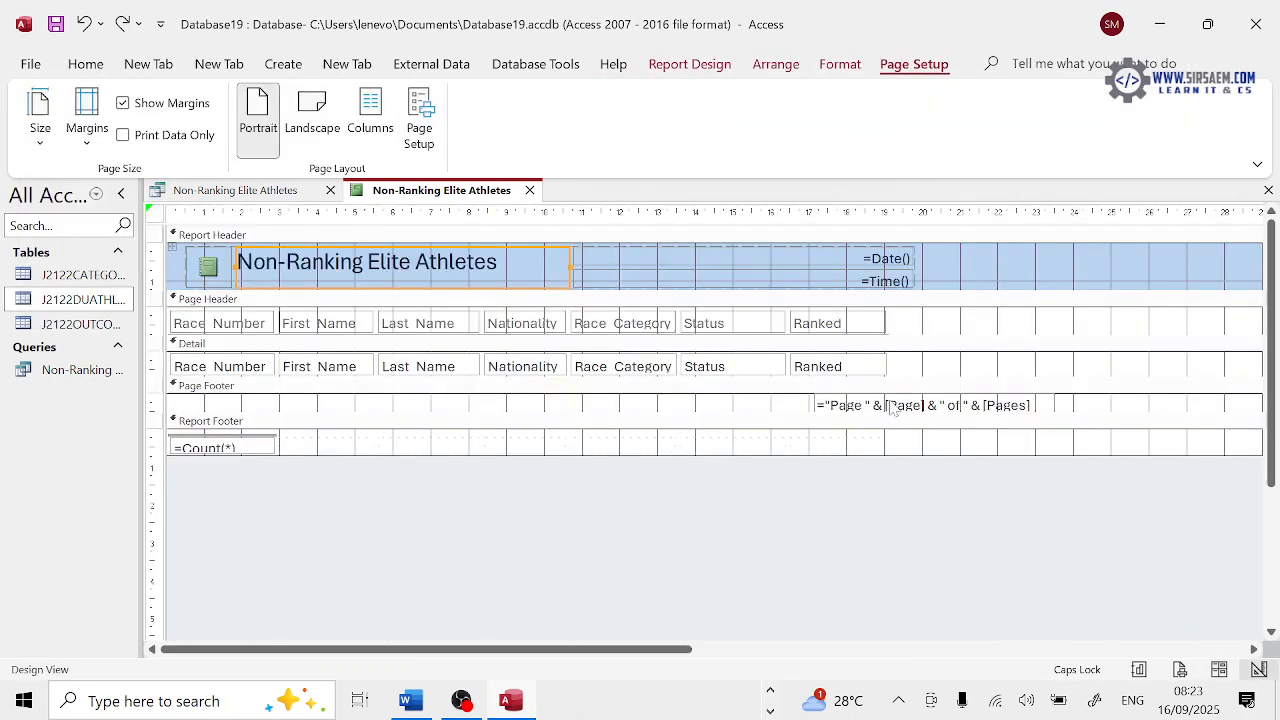
drag(710, 404, 745, 402)
drag(677, 650, 1231, 650)
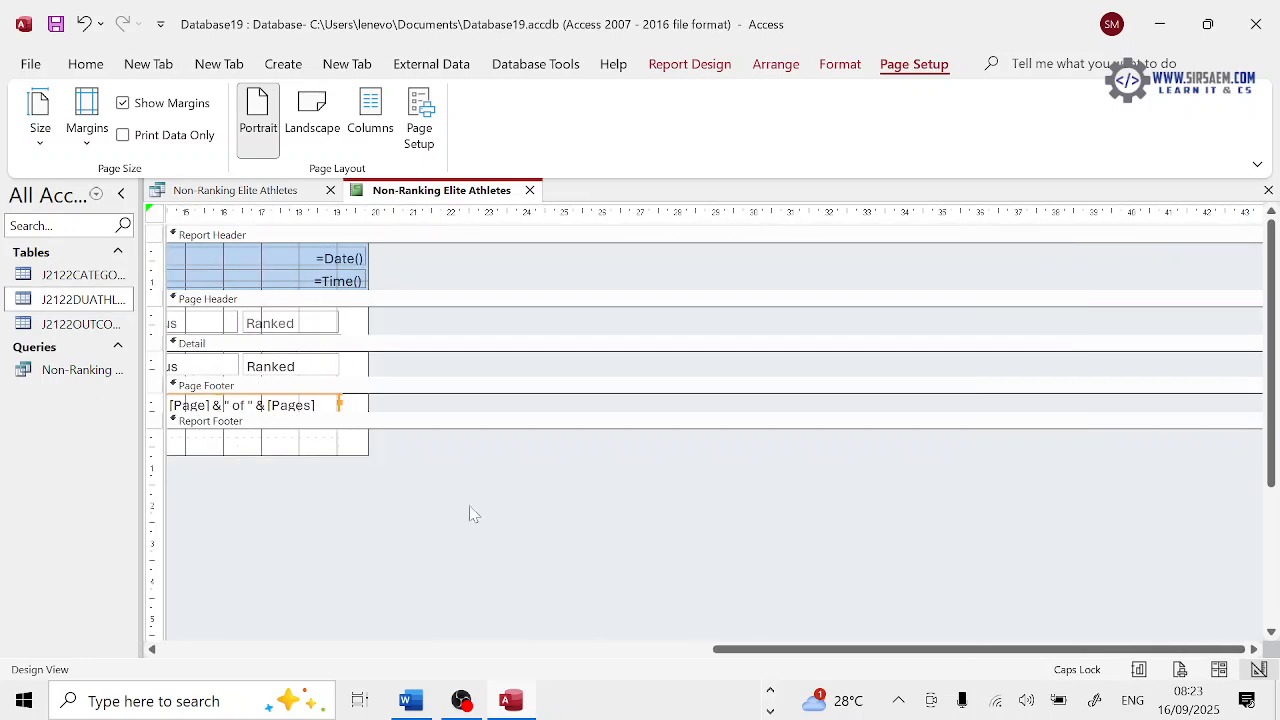
drag(797, 650, 180, 636)
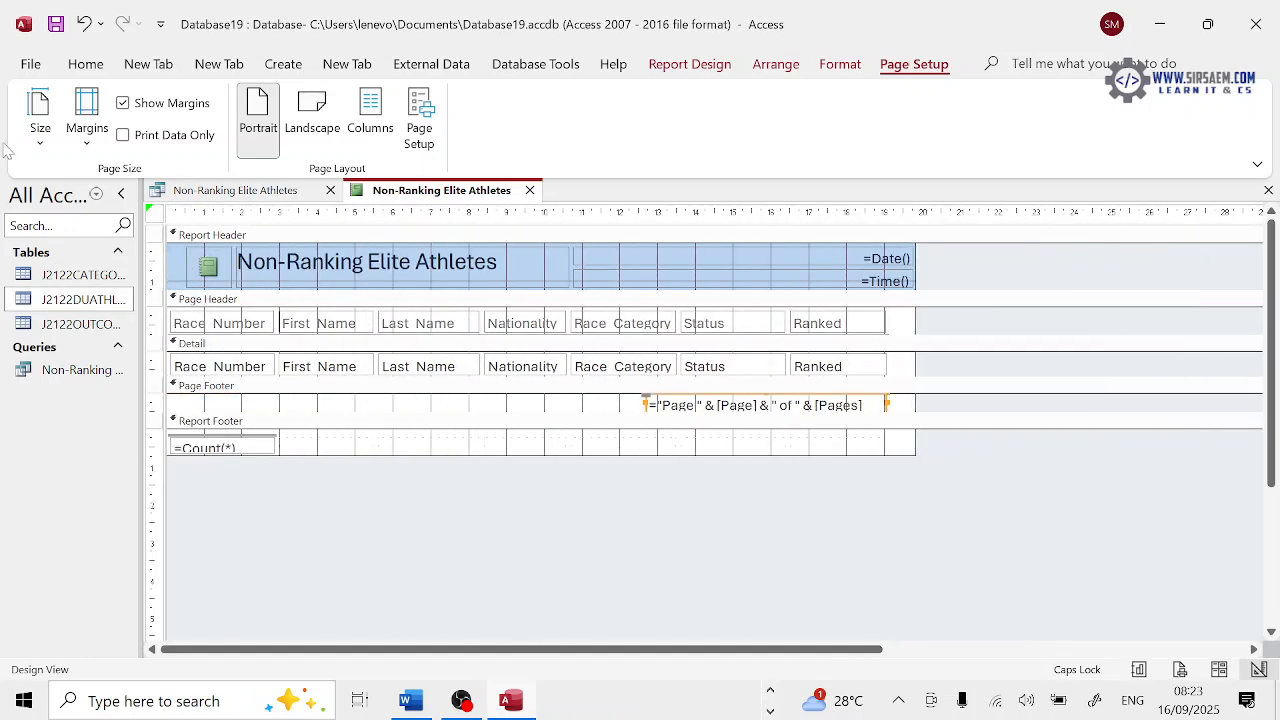
Preview the resized report for printing again to check whether it fits on a single page
click(85, 63)
click(40, 148)
click(100, 224)
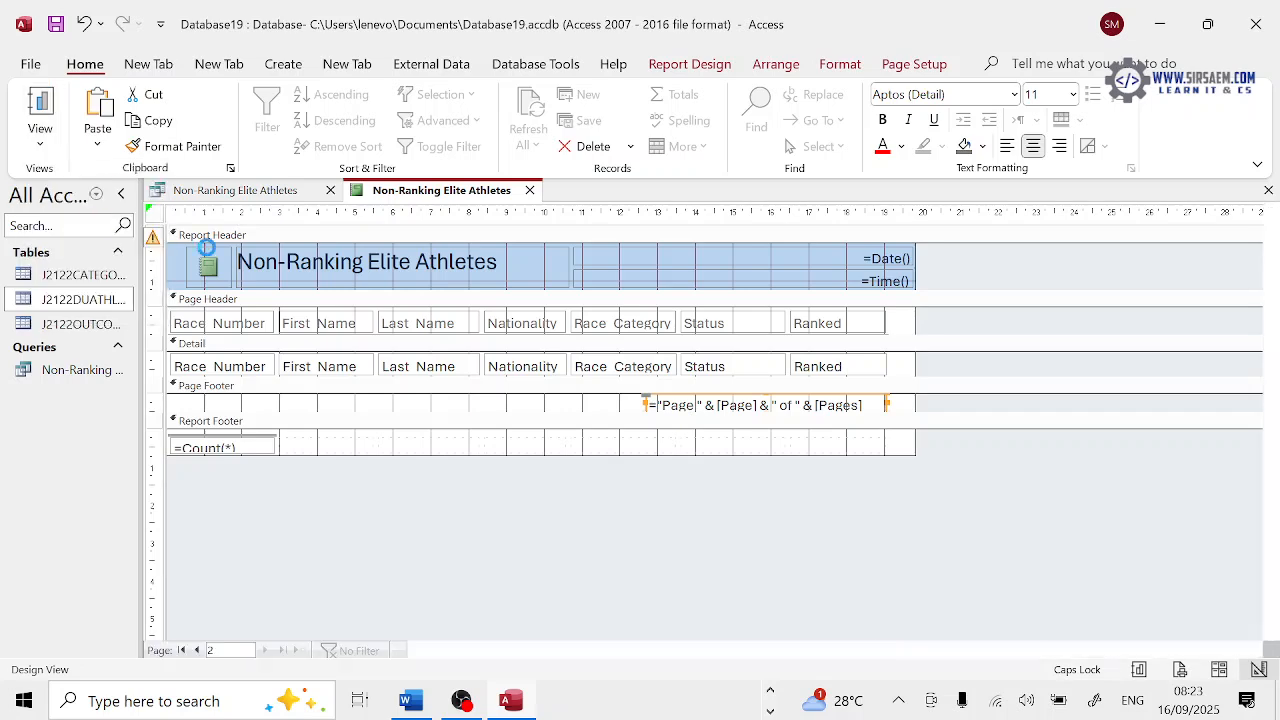
scroll(449, 582, down, 3)
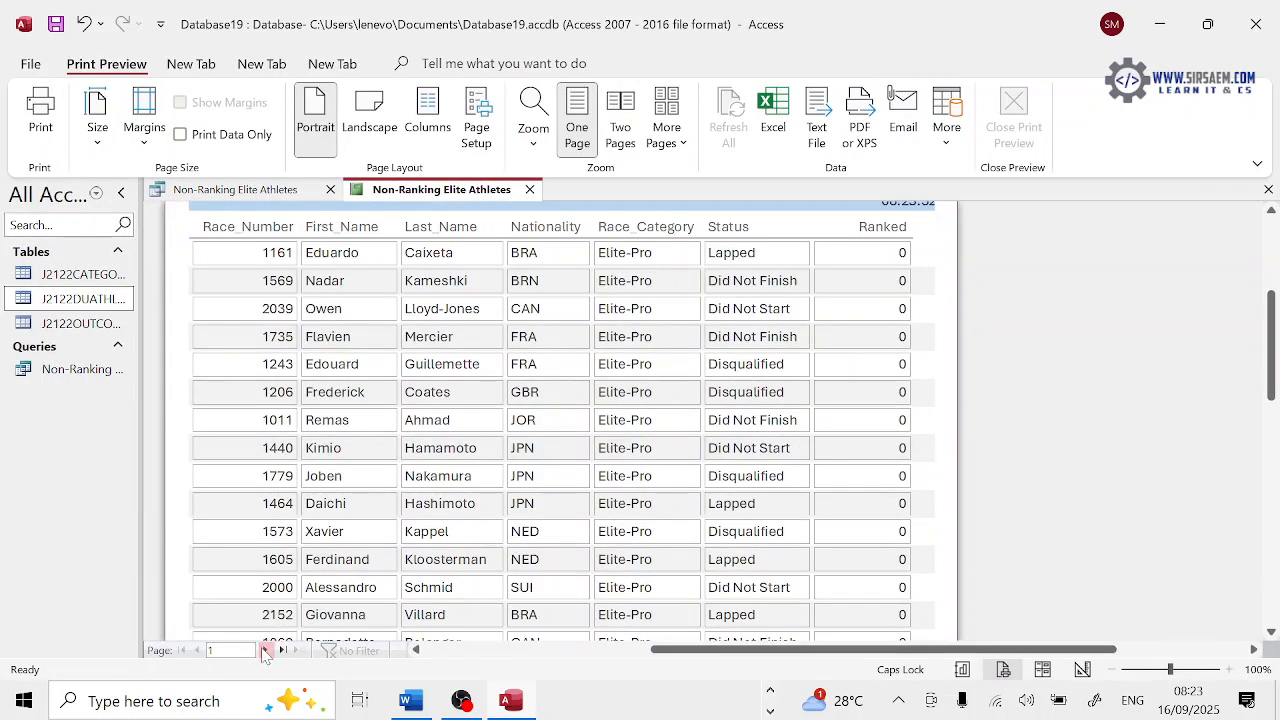
click(265, 650)
click(196, 650)
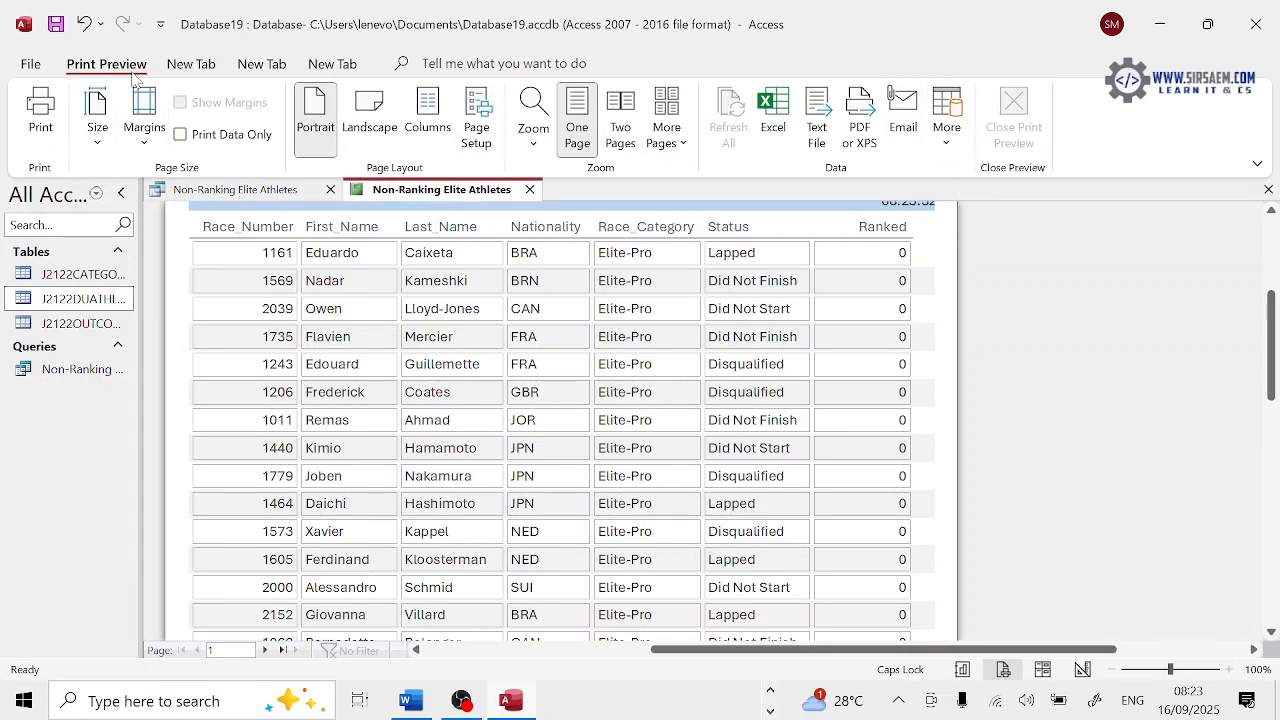
click(191, 66)
click(262, 66)
click(331, 64)
click(106, 64)
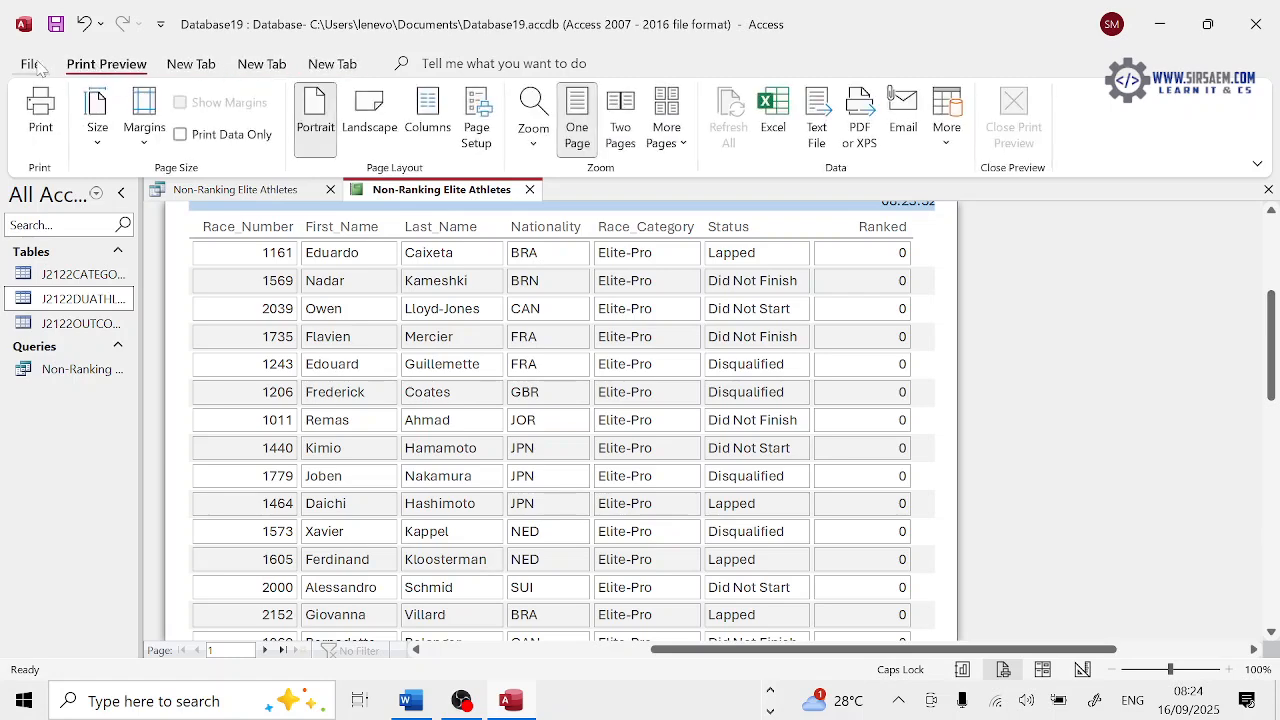
click(30, 64)
click(25, 71)
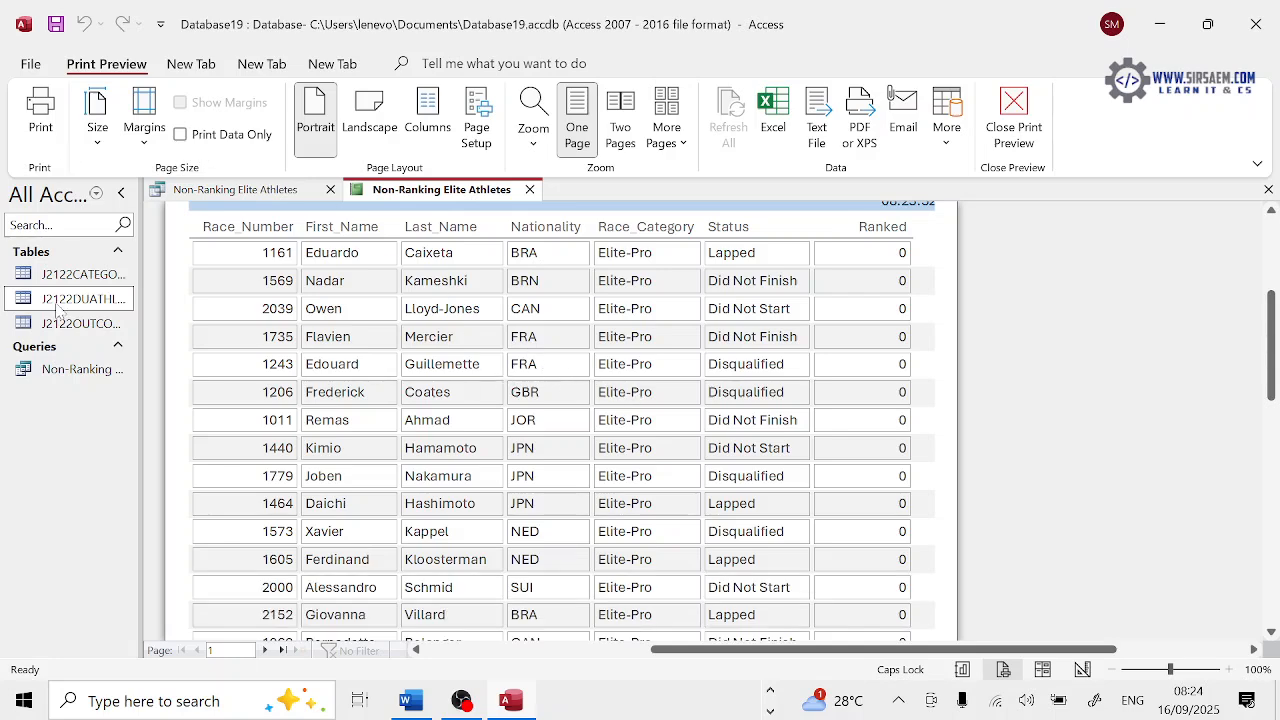
Close the print preview and delete the page number control from the report's Page Footer
click(1013, 120)
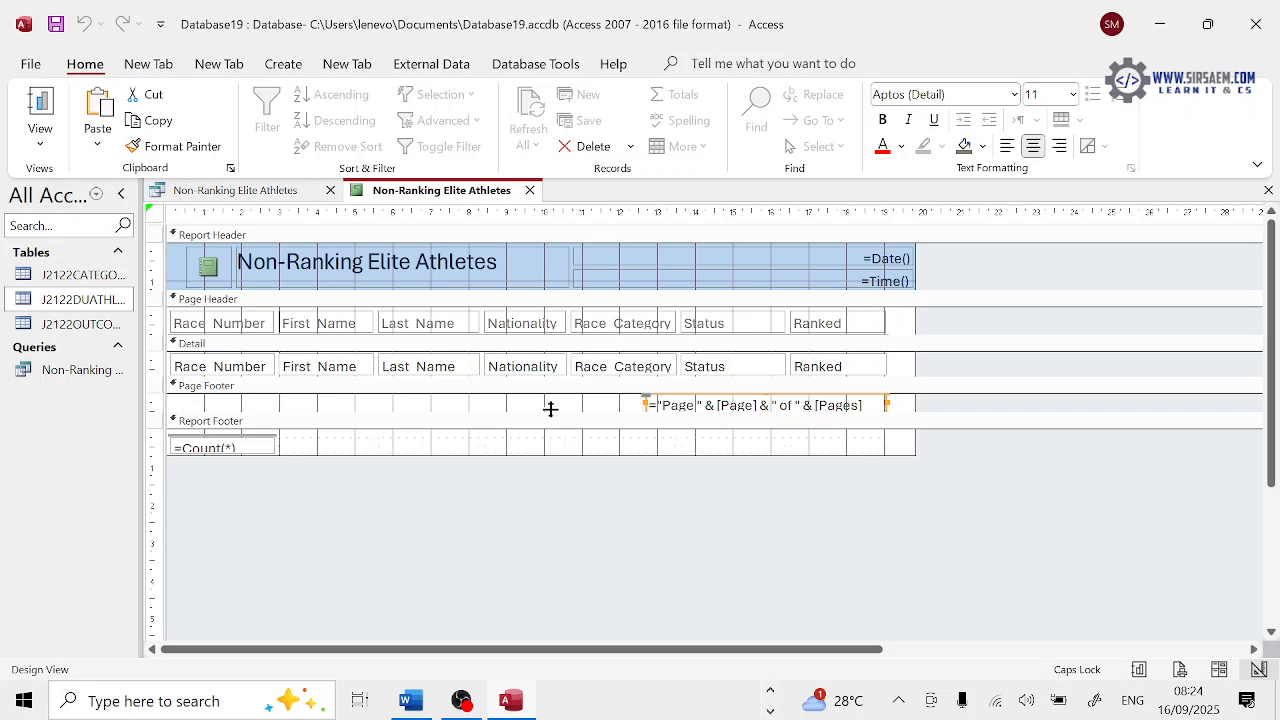
key(Delete)
drag(578, 410, 578, 408)
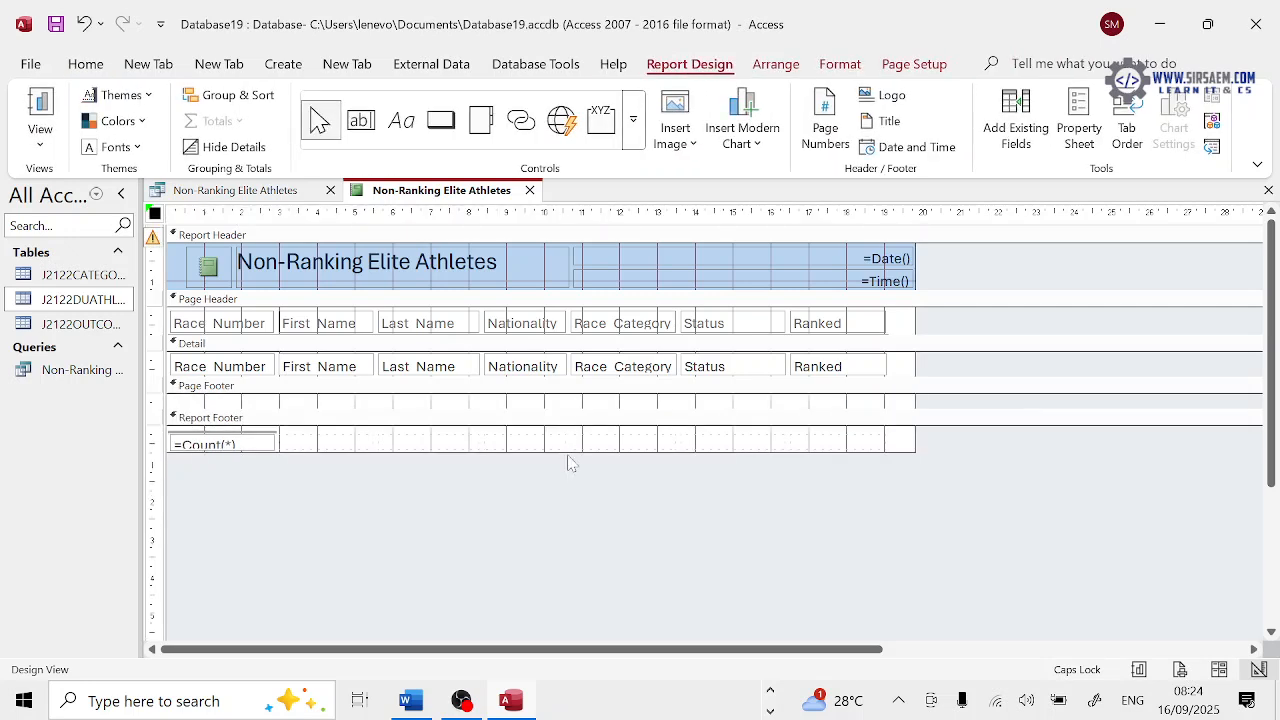
Delete the date and time controls from the Report Header
click(866, 264)
key(Delete)
click(866, 278)
key(Delete)
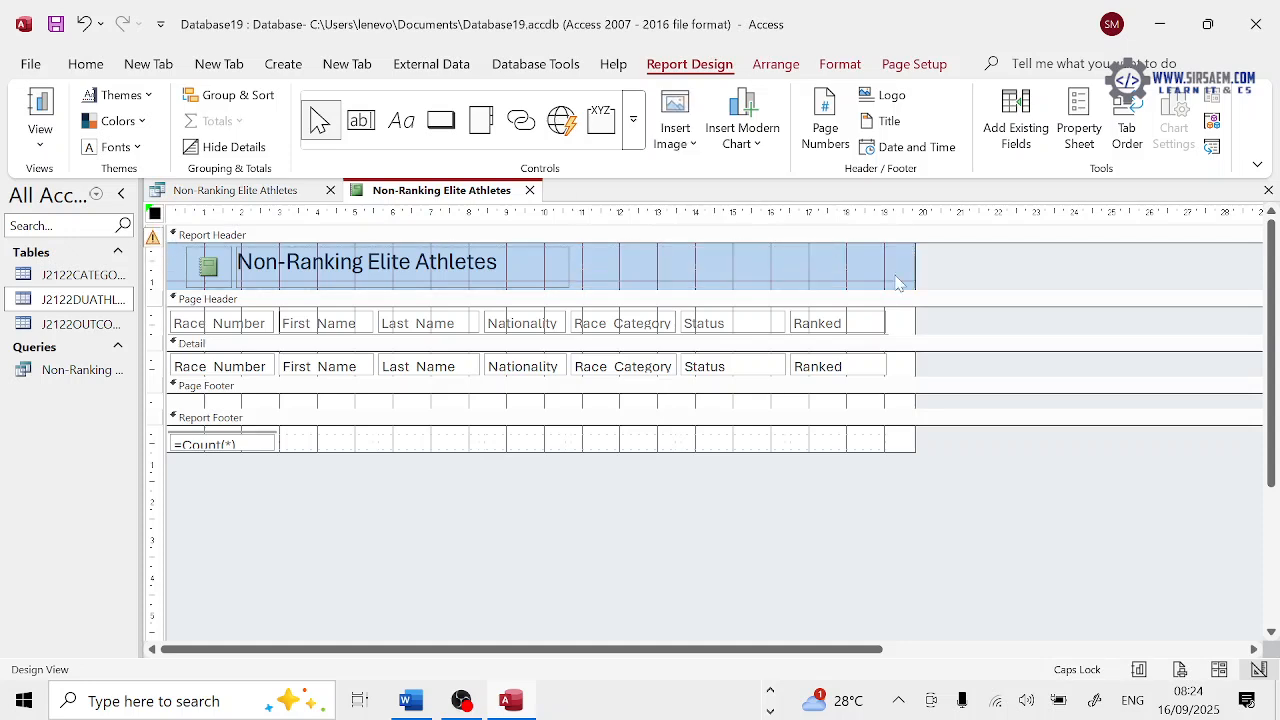
Narrow the report to about 19.2 cm, just past the Ranked column, and check it in Print Preview at 90% zoom
click(903, 268)
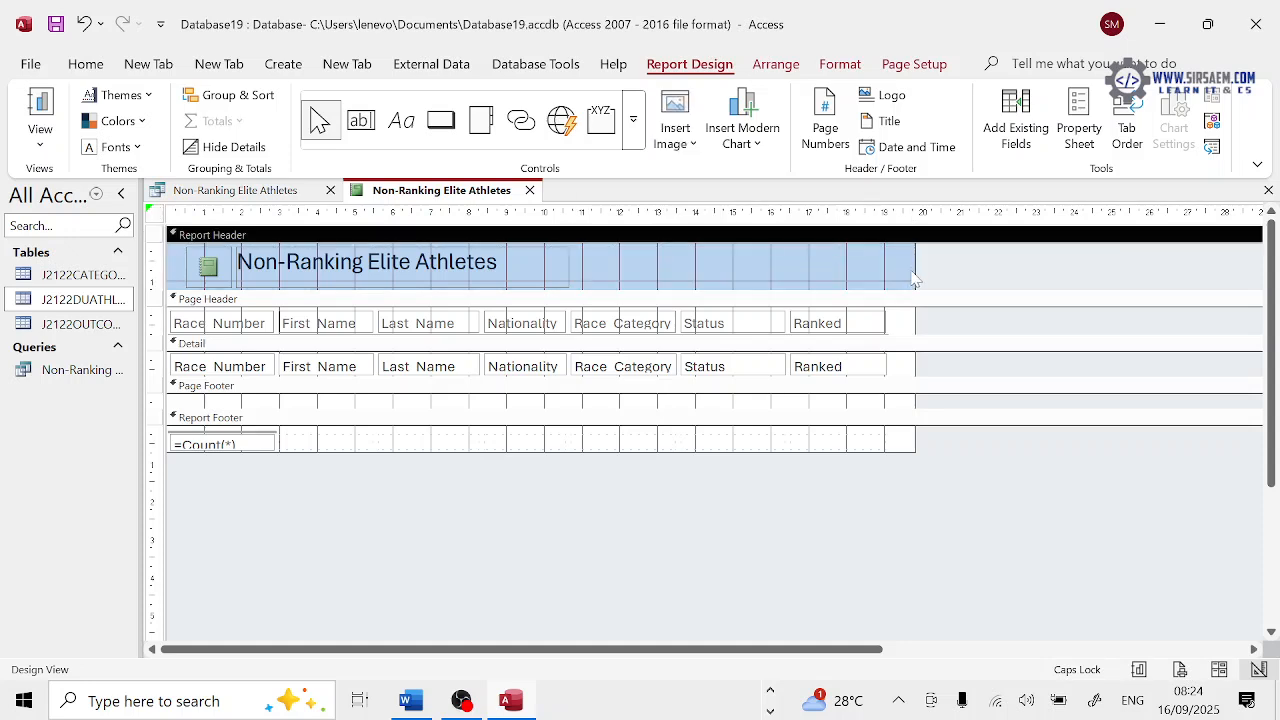
drag(915, 322, 890, 322)
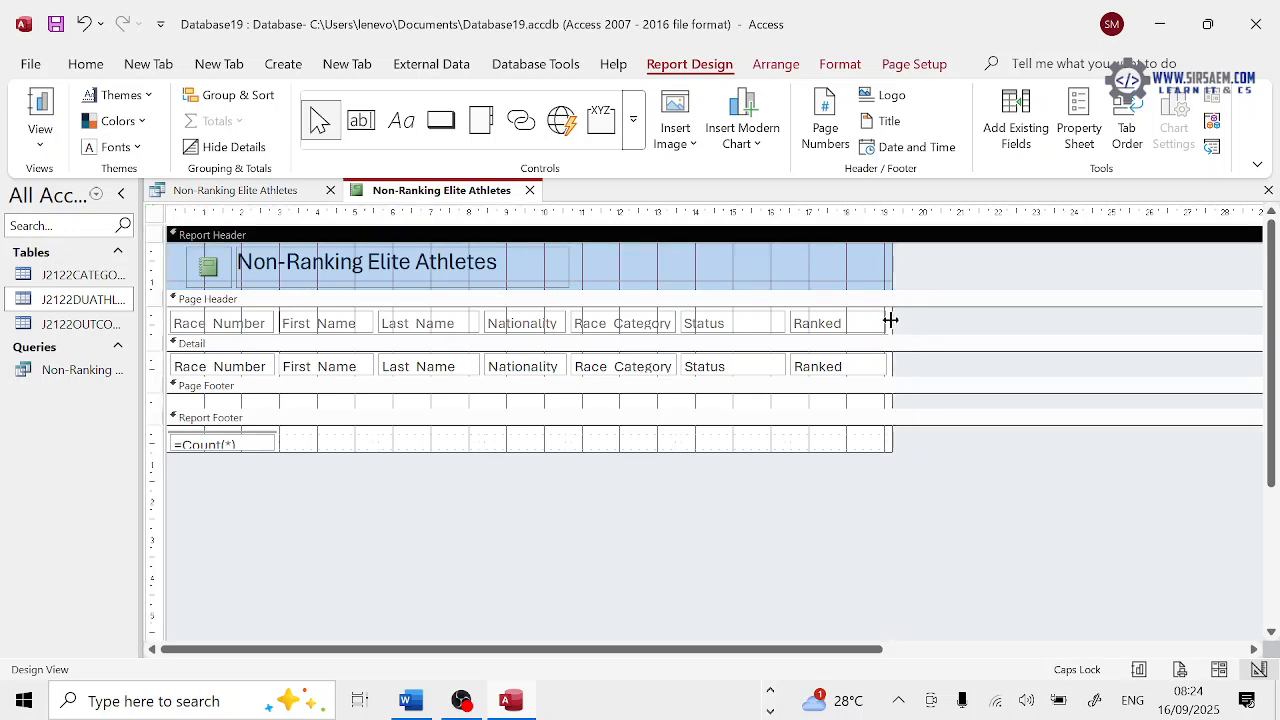
click(40, 150)
click(100, 217)
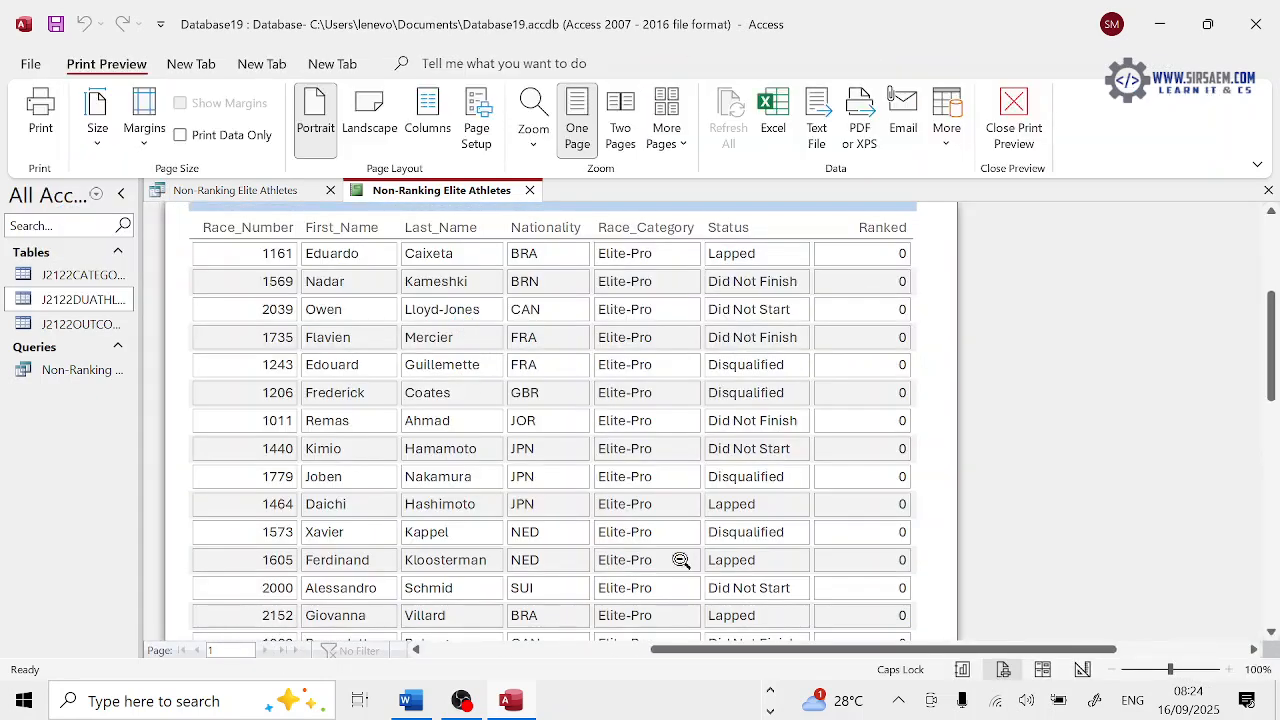
click(1112, 670)
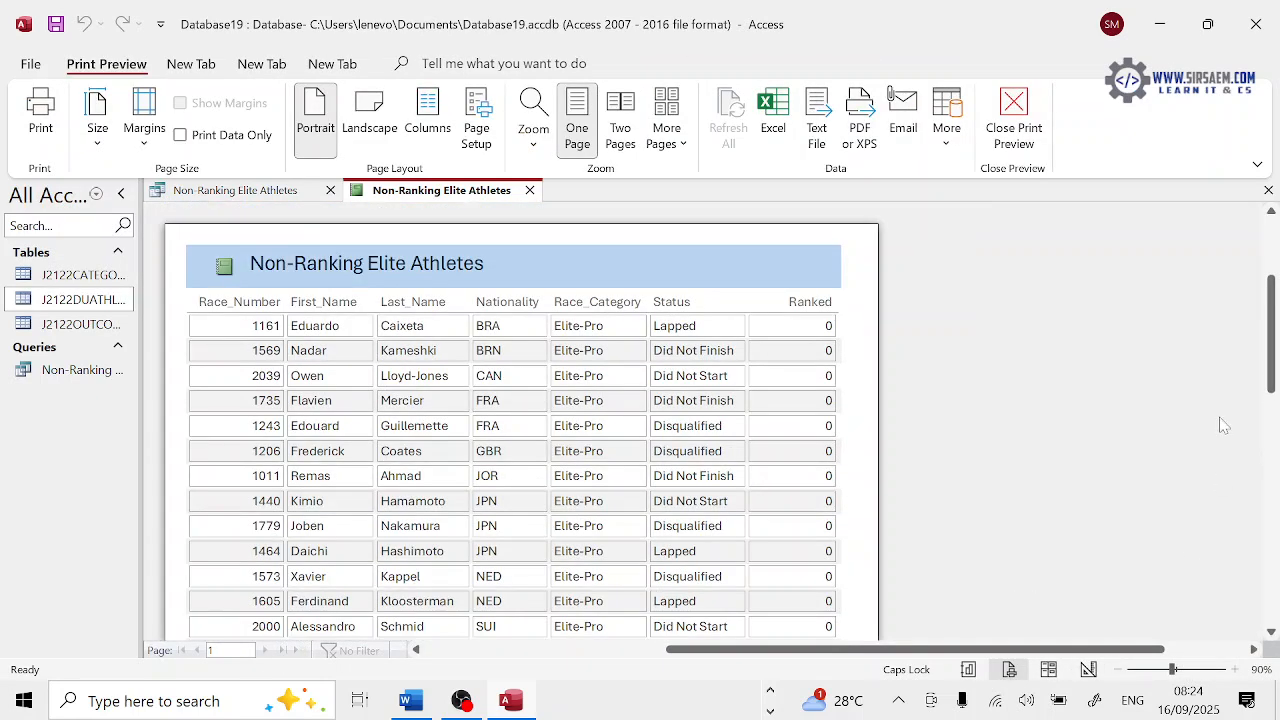
drag(1272, 380, 1272, 343)
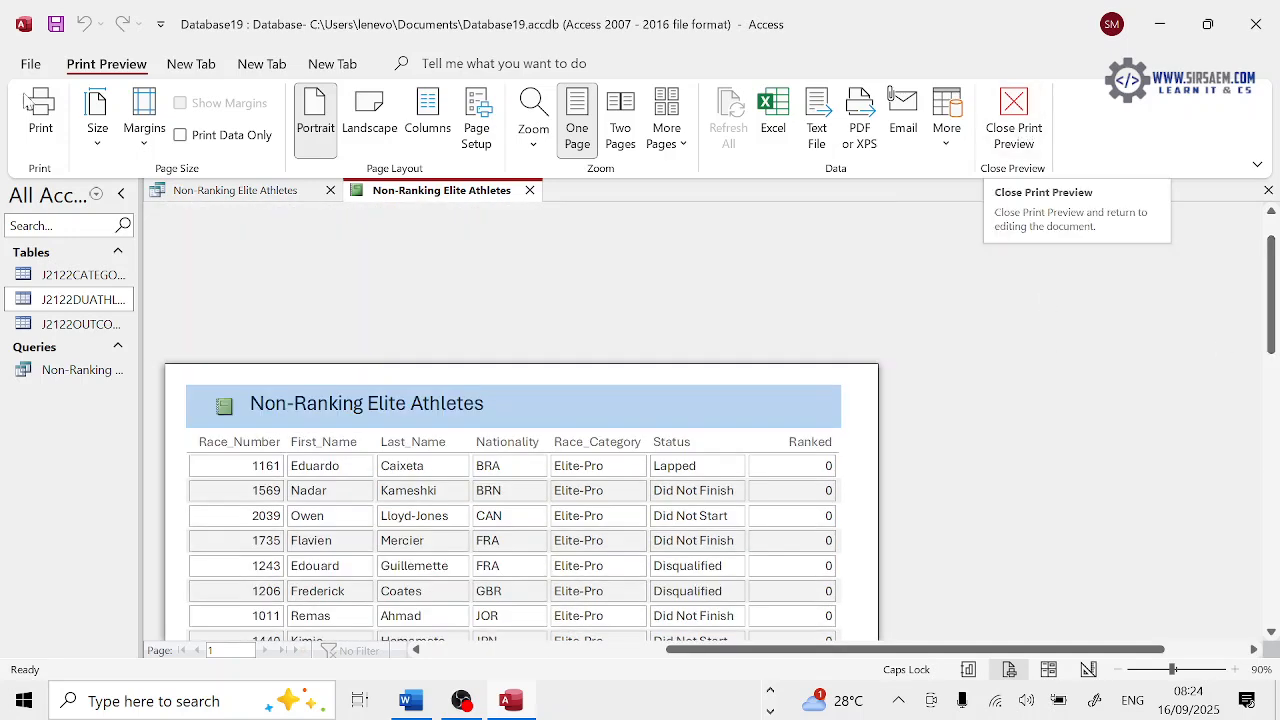
Save the report as Non-Ranking Elite Athletes and close it
click(56, 24)
click(642, 285)
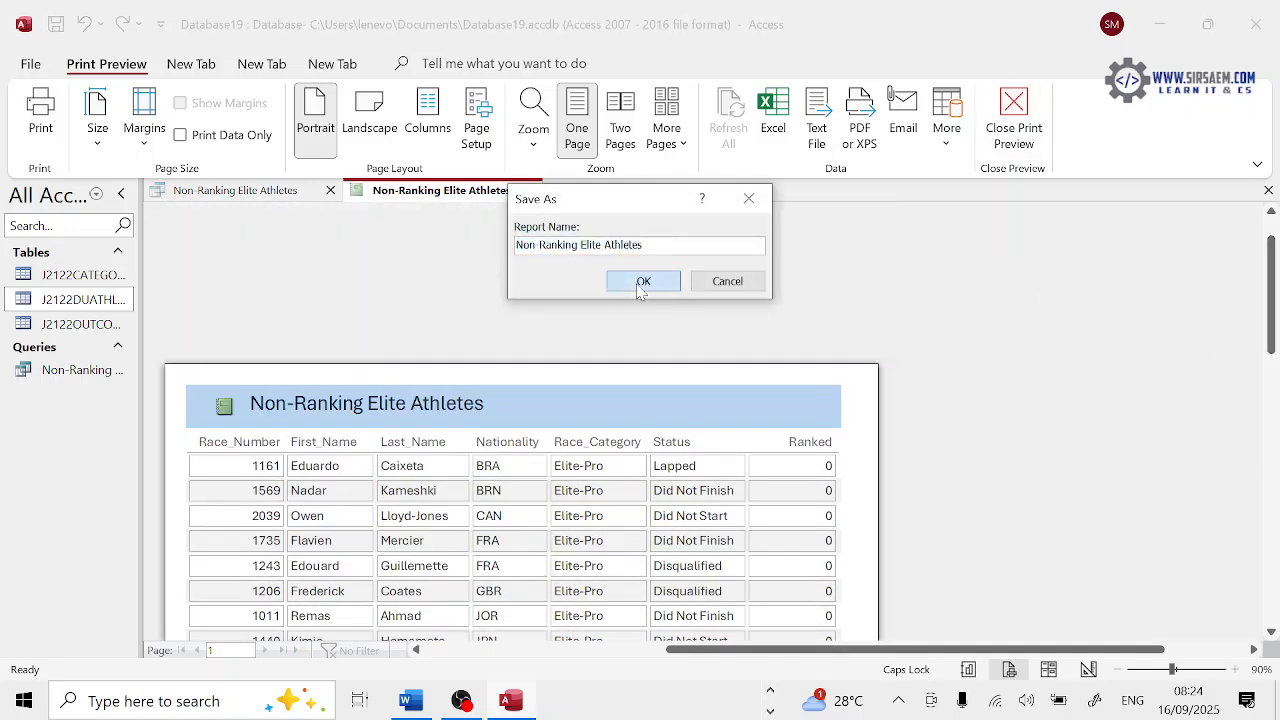
click(1268, 190)
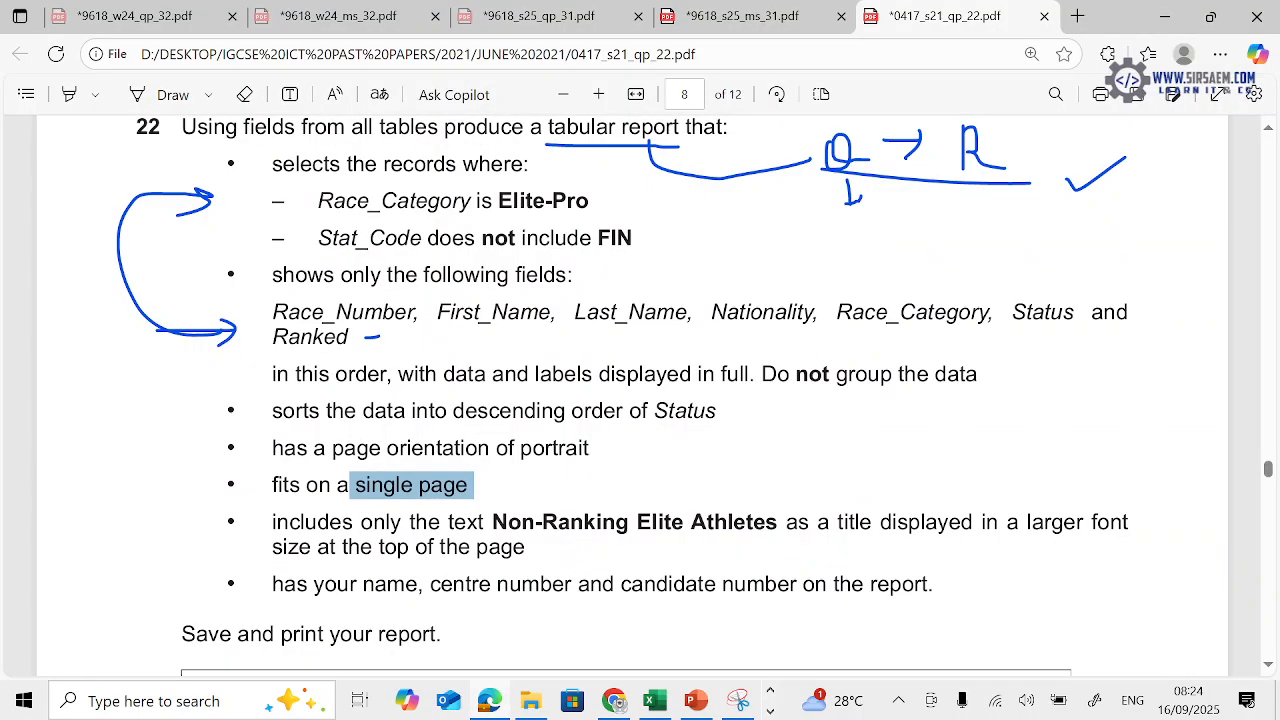
Copy the phrase "name, centre number and candidate number" from task 22 in the 0417_s21_qp_22.pdf exam paper
scroll(622, 396, down, 1)
scroll(632, 396, down, 3)
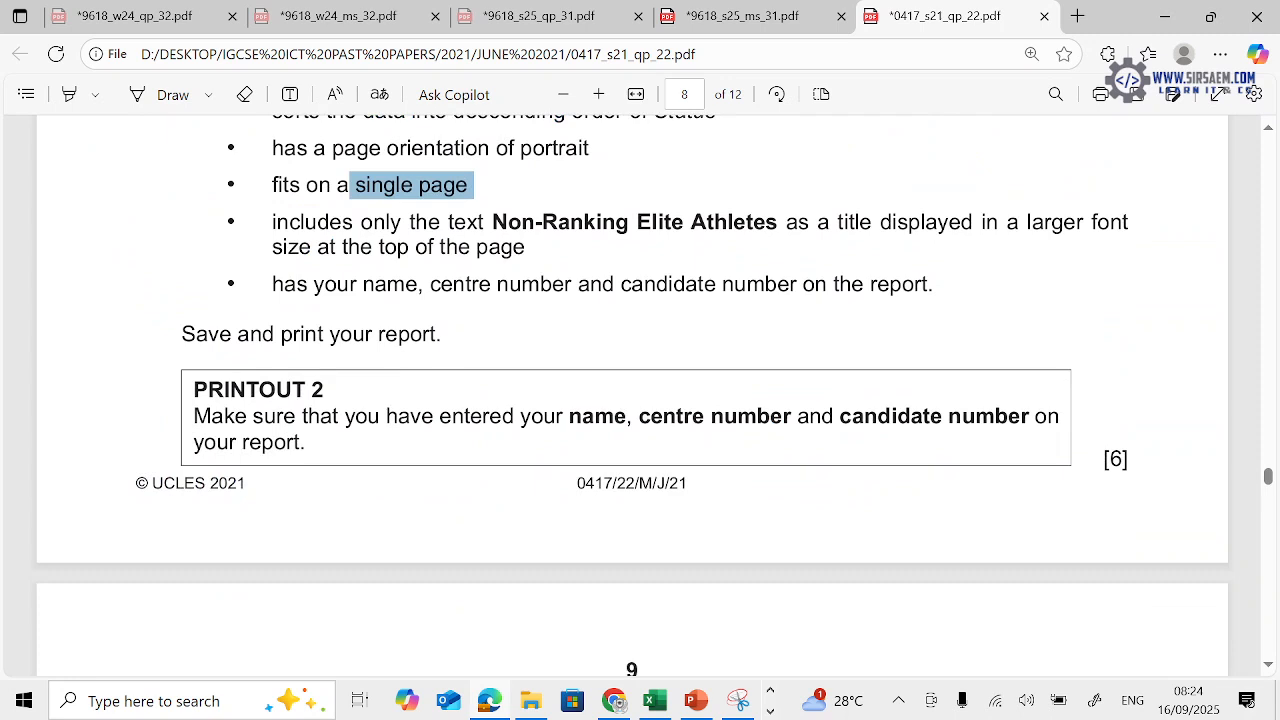
drag(362, 284, 797, 284)
key(ctrl+c)
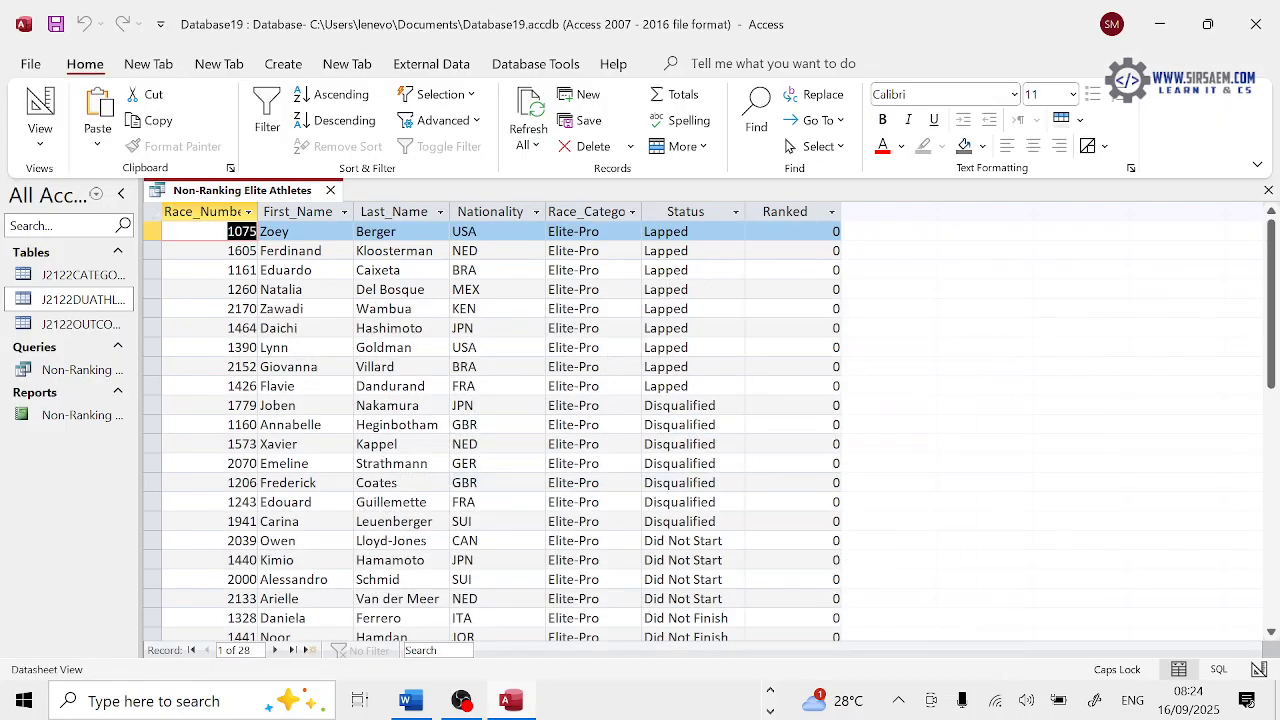
Open the Non-Ranking Elite Athletes report in Design View and add a Page Footer label reading "name, centre number and candidate number"
click(85, 414)
right_click(92, 414)
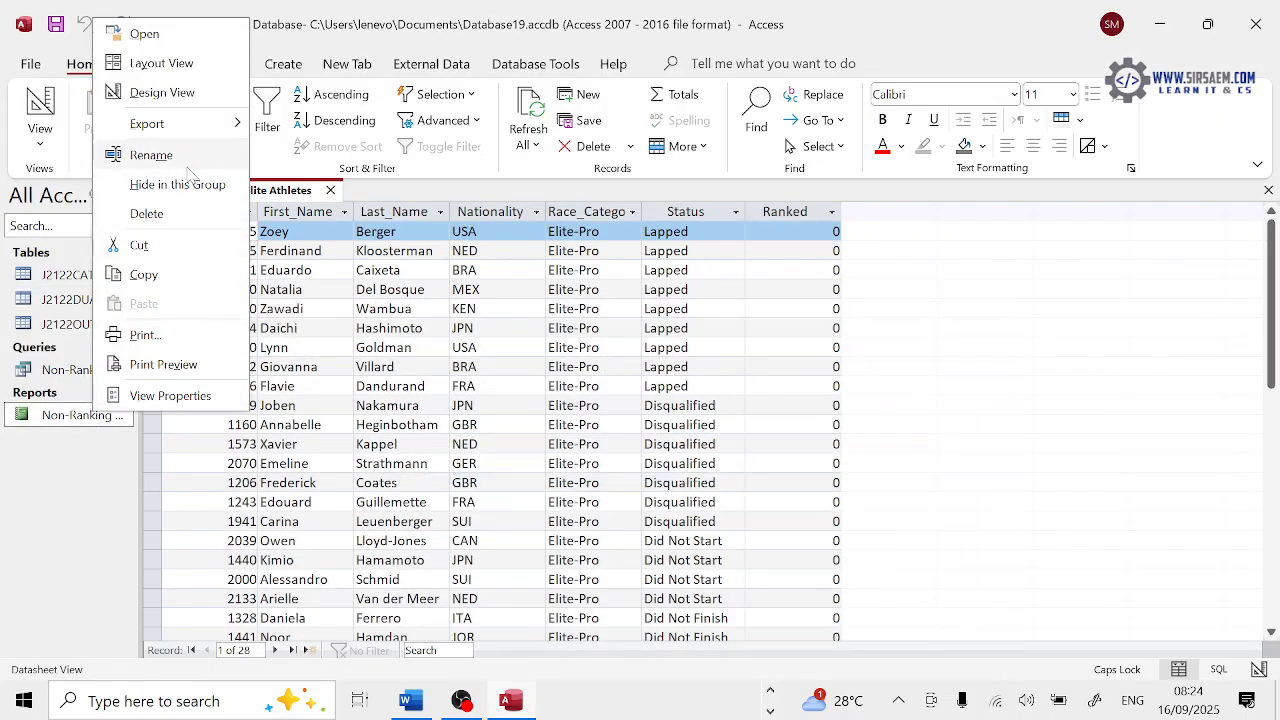
click(170, 93)
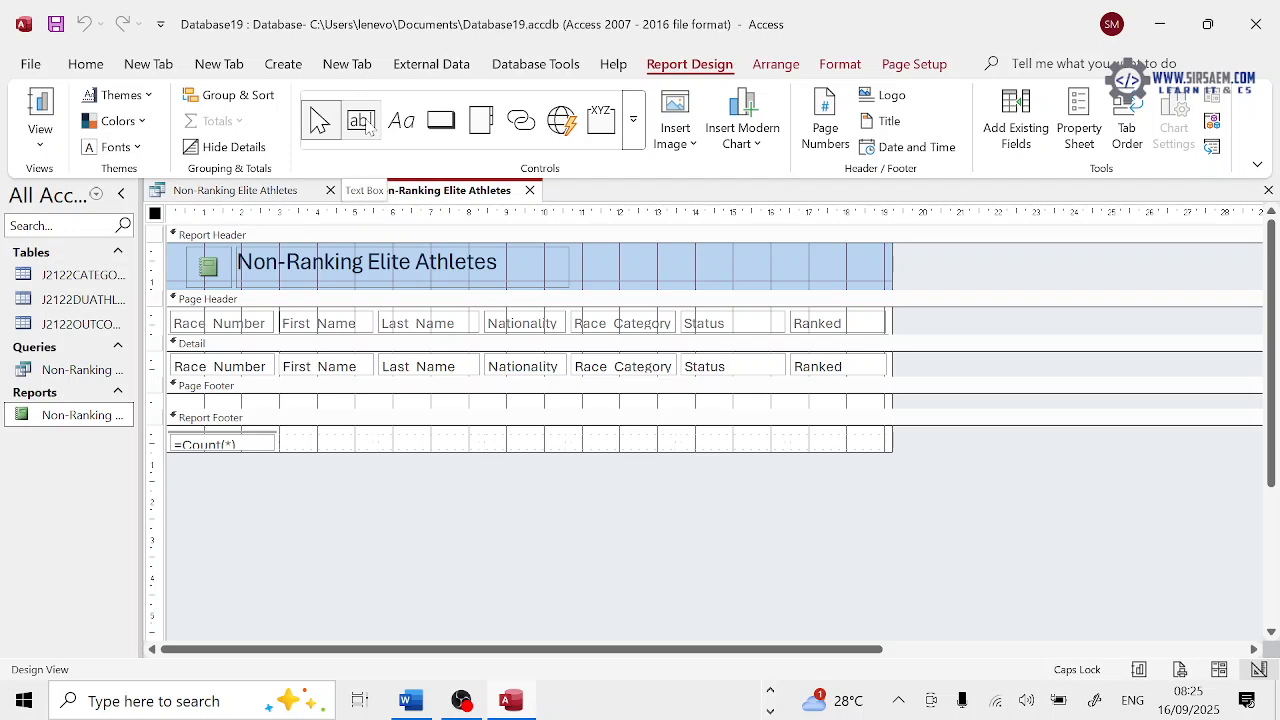
click(405, 128)
drag(204, 398, 410, 408)
key(ctrl+v)
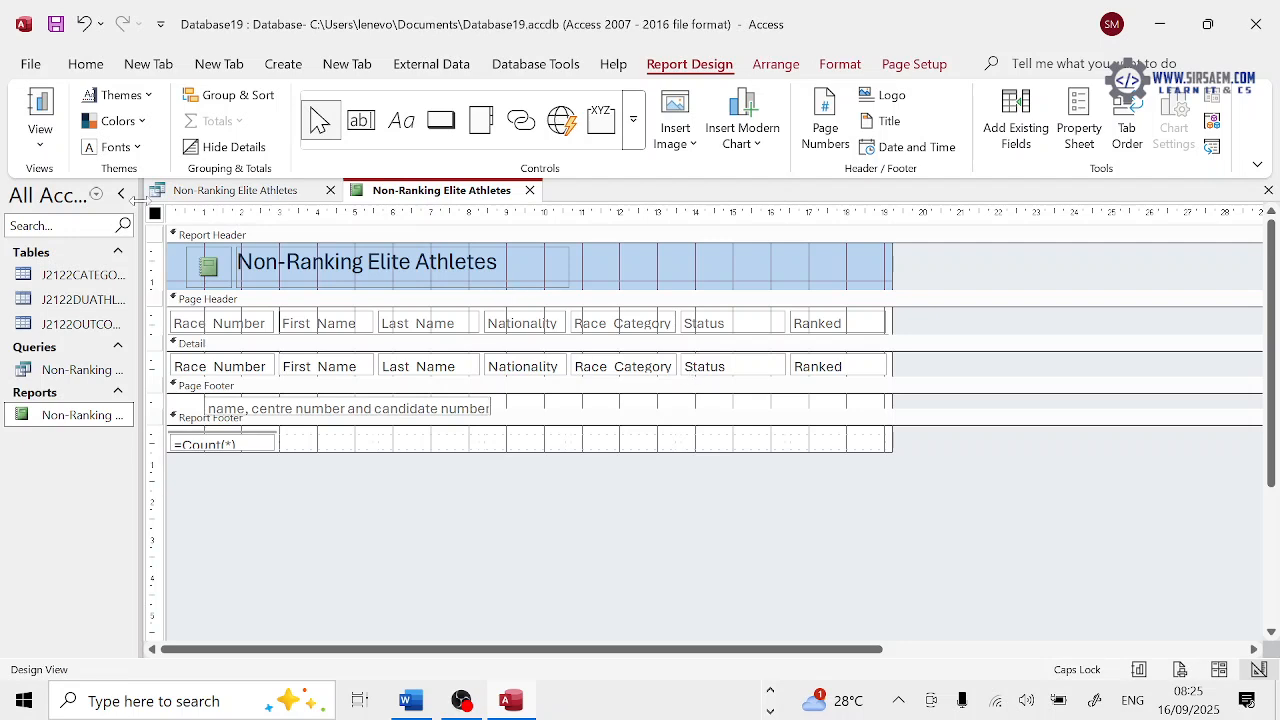
Switch the report to Layout View and bring up the sorting and filtering options for the Ranked column
click(38, 146)
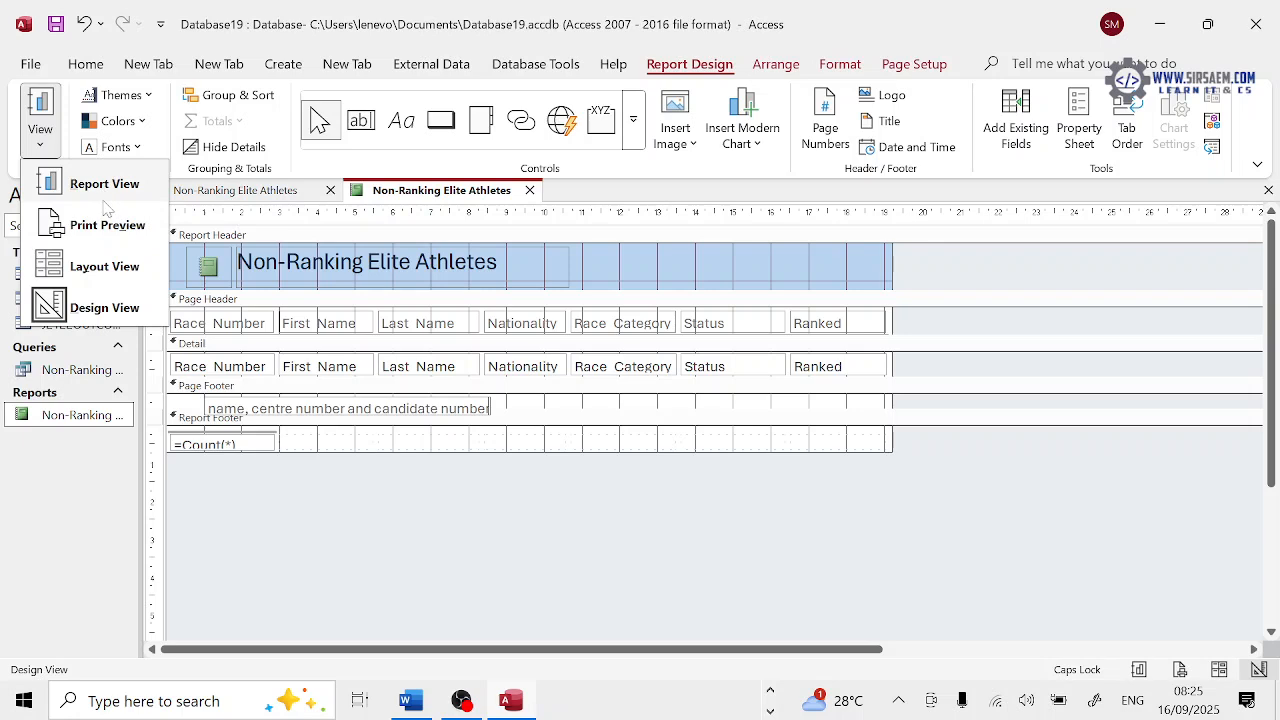
click(104, 267)
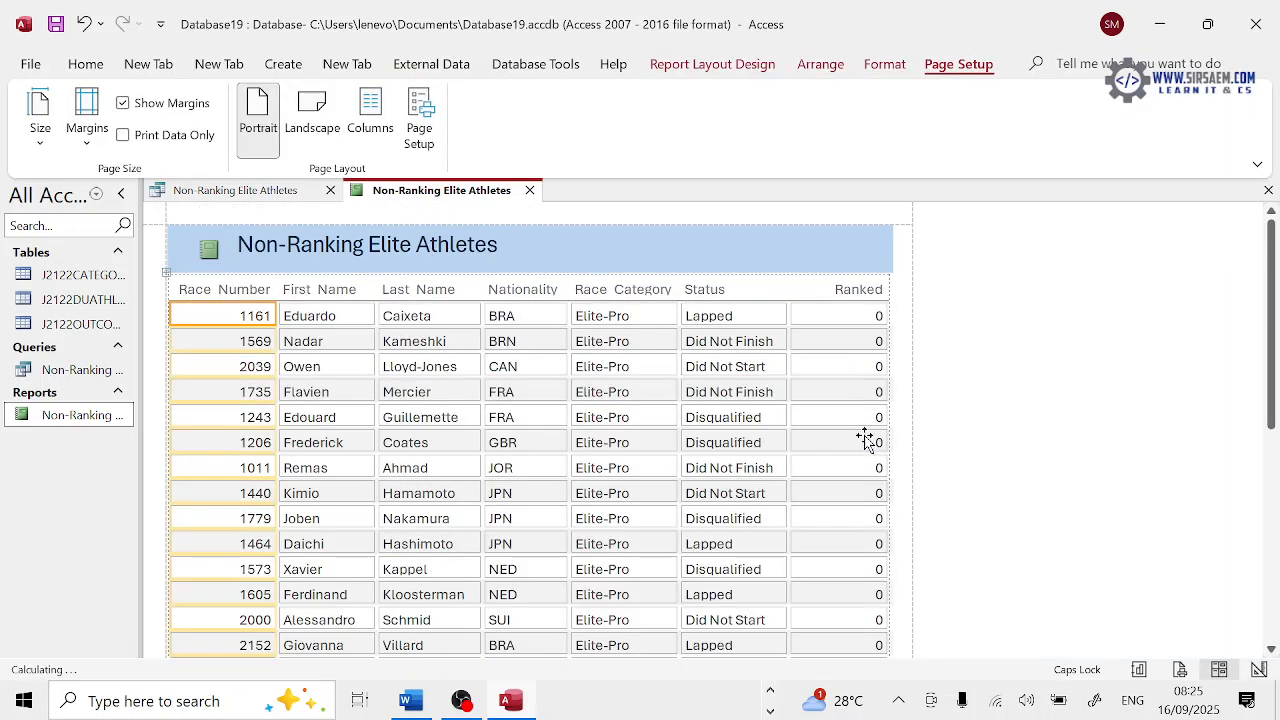
scroll(860, 437, down, 1)
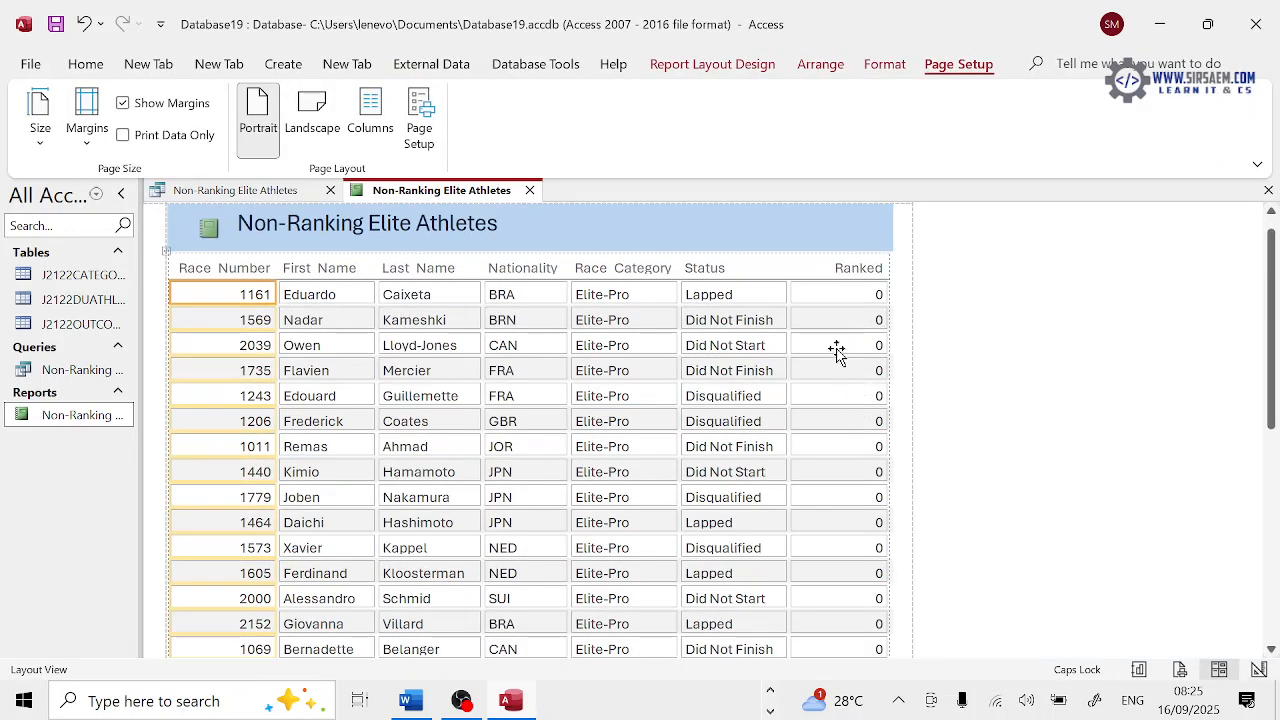
right_click(820, 302)
mouse_move(880, 290)
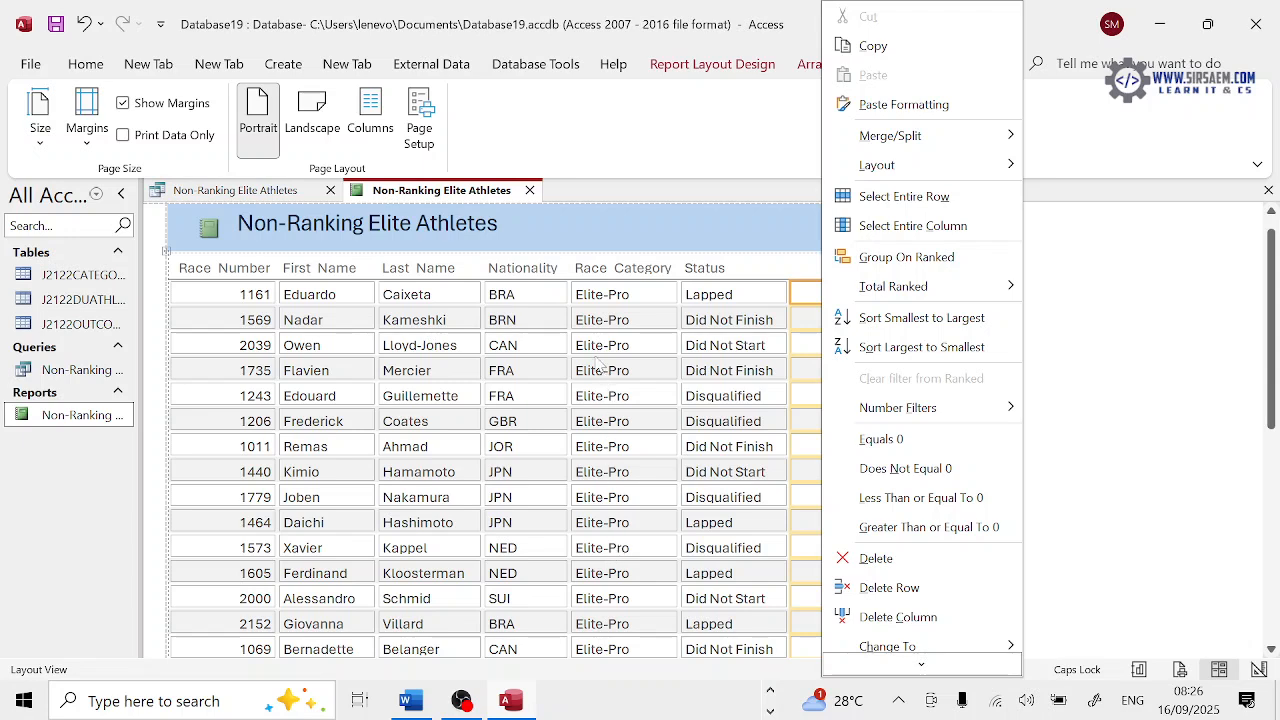
Sort the report in ascending order of Last_Name, followed by descending order of Nationality
click(423, 295)
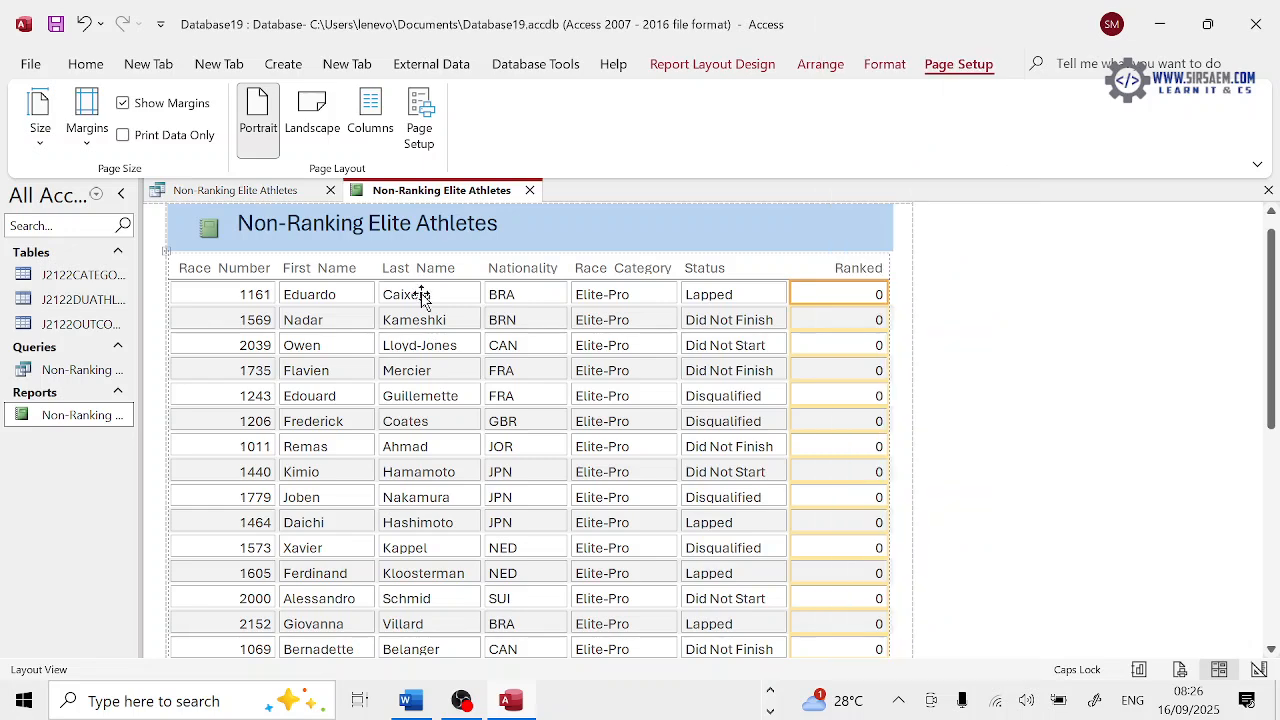
click(86, 66)
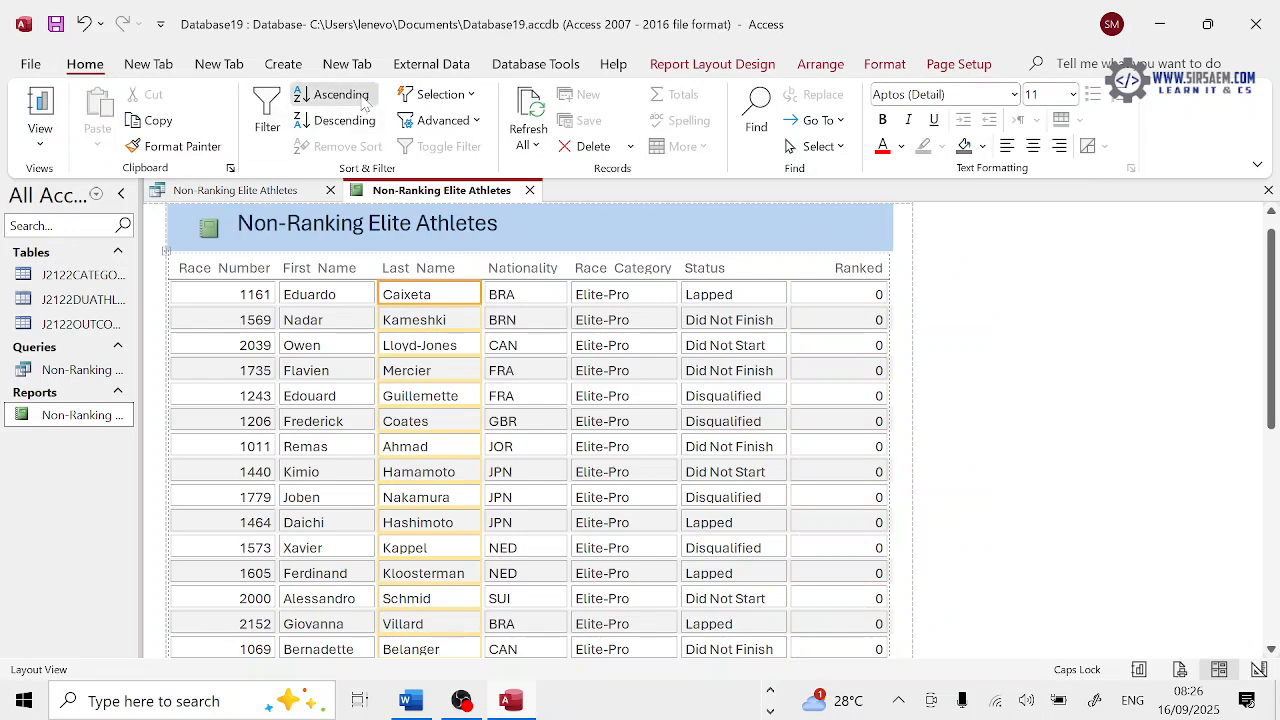
click(362, 101)
click(517, 314)
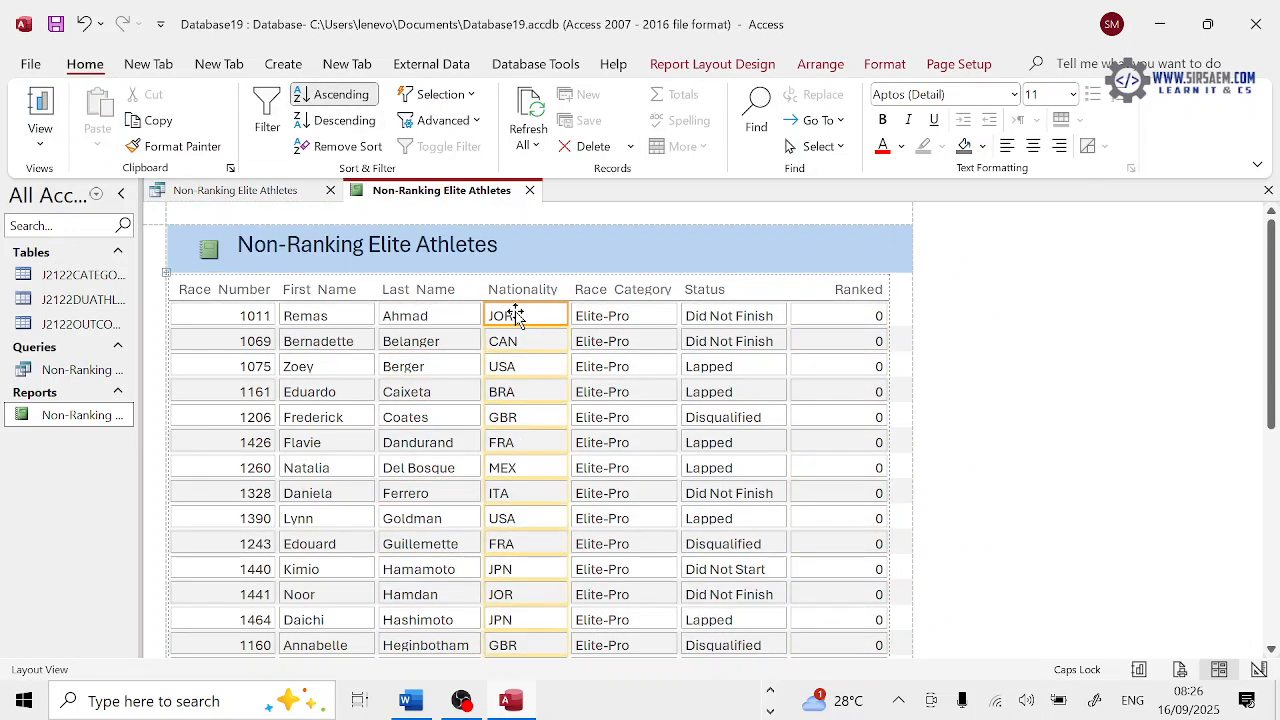
click(336, 121)
Sort the report in ascending order of Race_Category
click(598, 313)
click(338, 94)
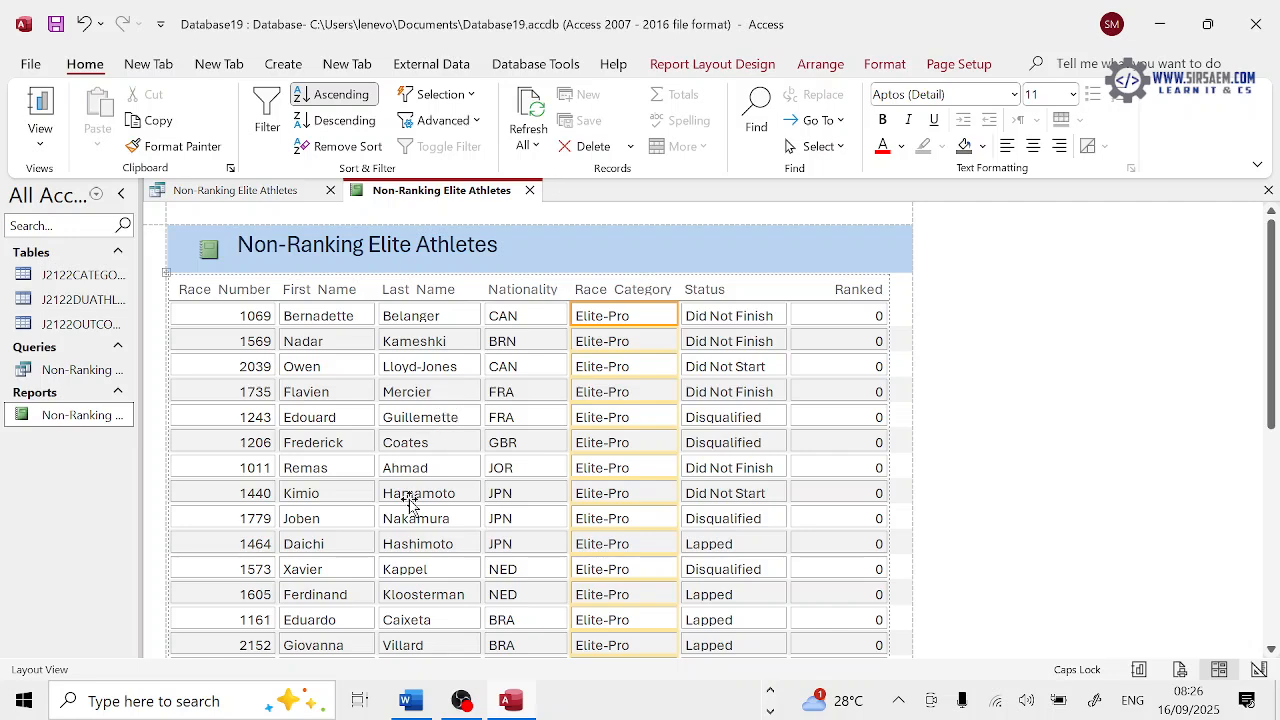
Open Notepad and write the example criteria "<=2 AND >=33"
click(150, 701)
text(NO)
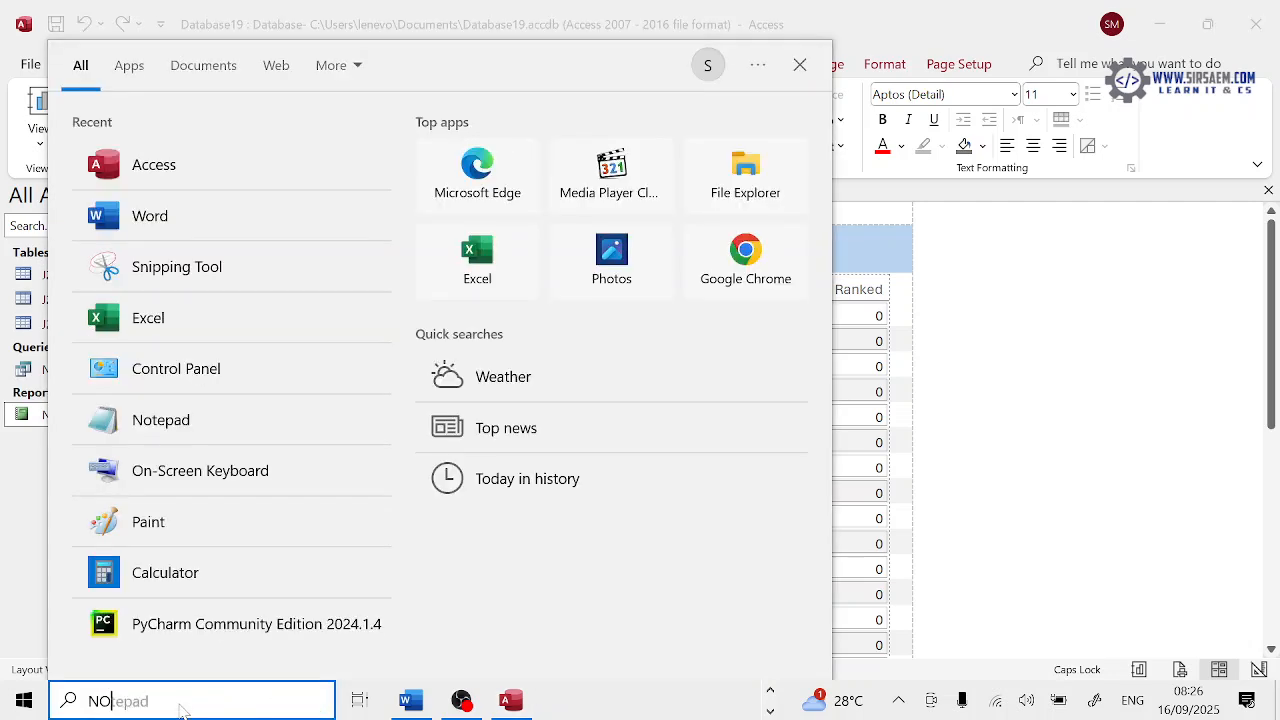
click(231, 145)
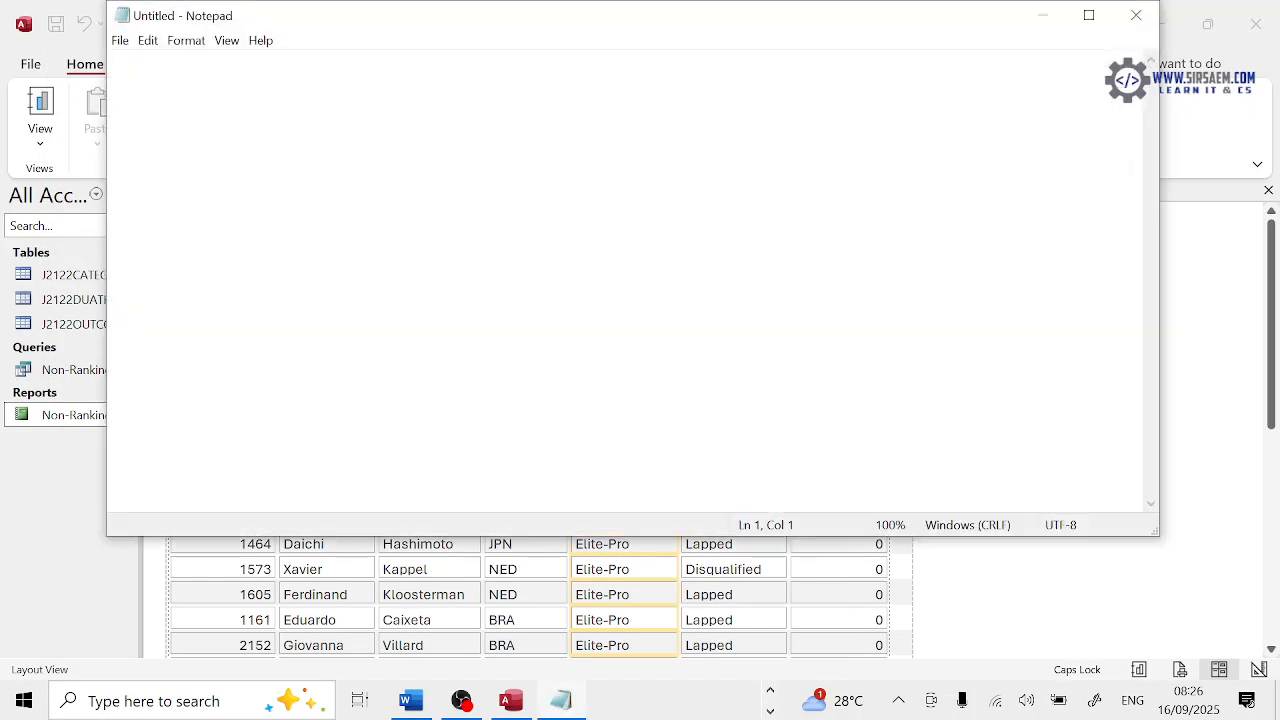
text(<=)
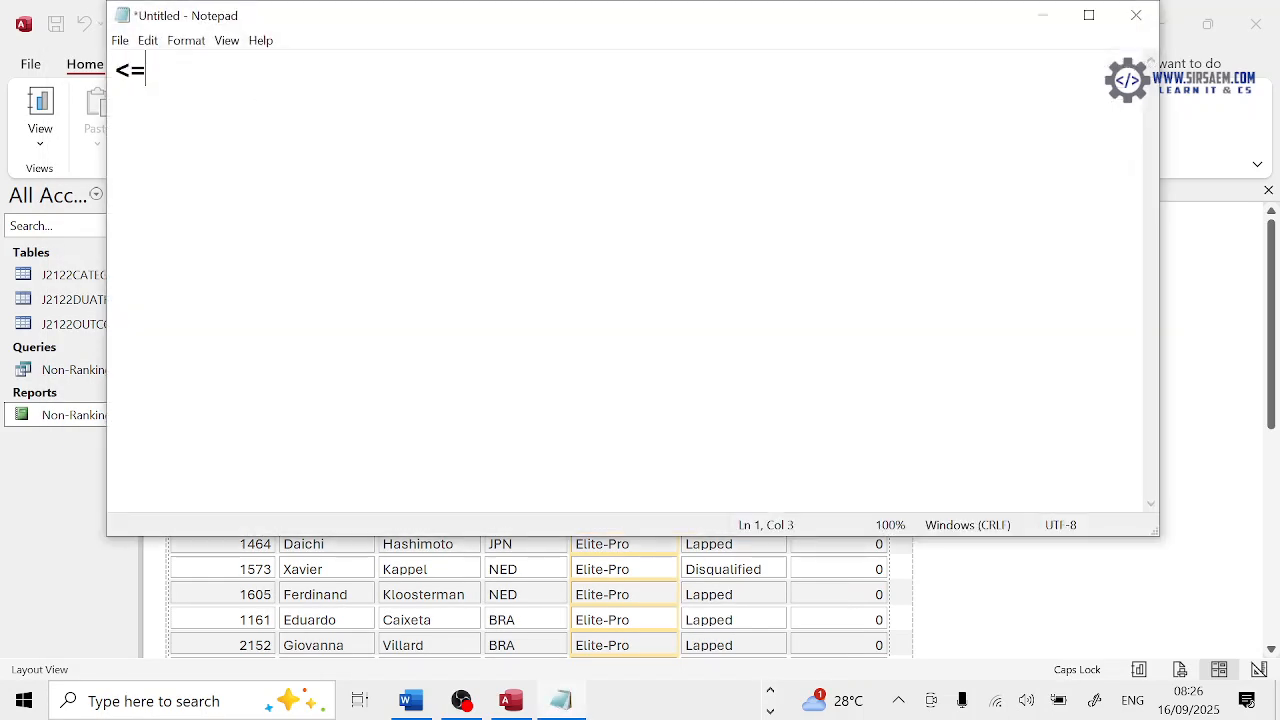
text(2 AND )
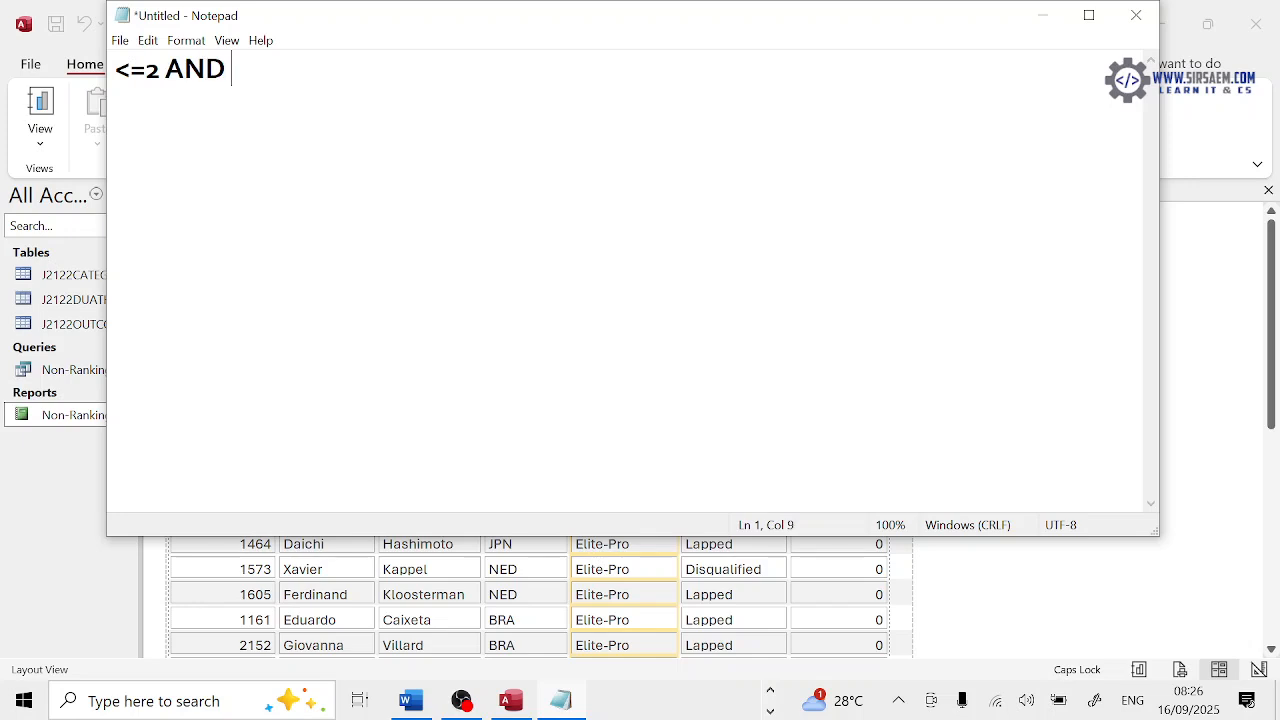
text(>=33)
Highlight the parts of the criteria in turn, including <=2 and >=33, and minimise Notepad to return to the Access report
drag(165, 70, 247, 70)
drag(116, 70, 131, 70)
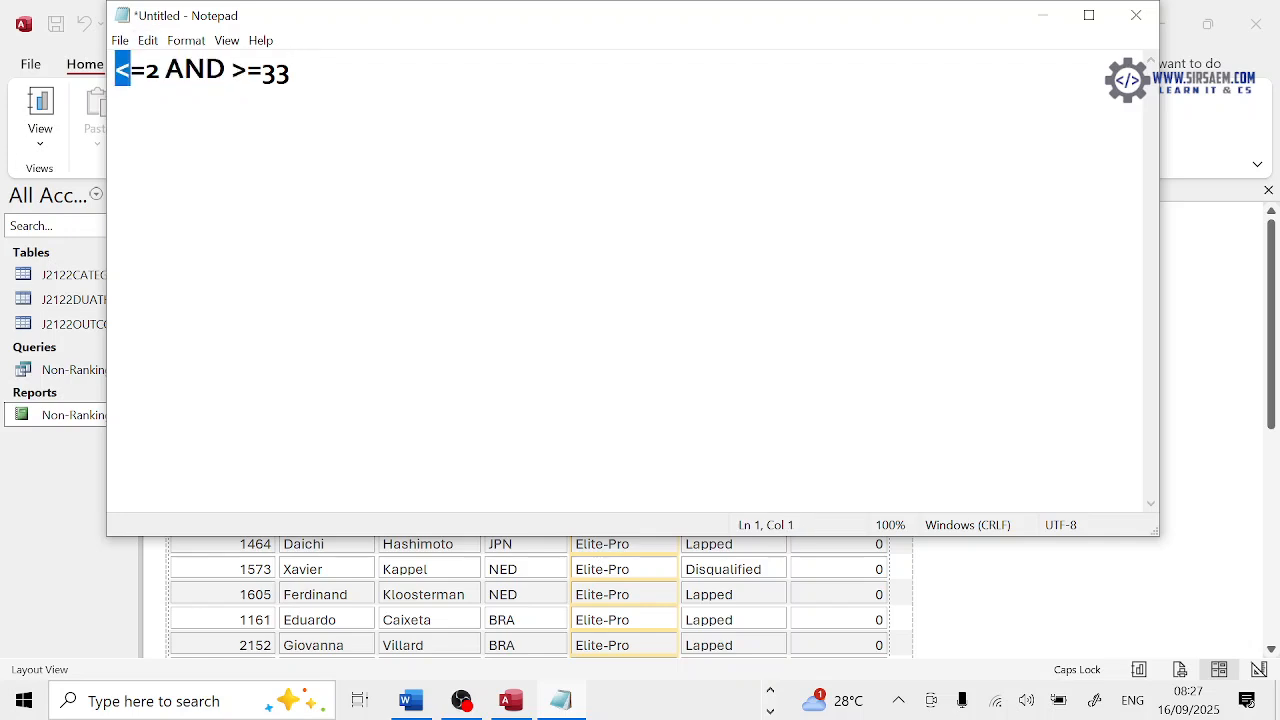
click(205, 70)
drag(160, 70, 115, 70)
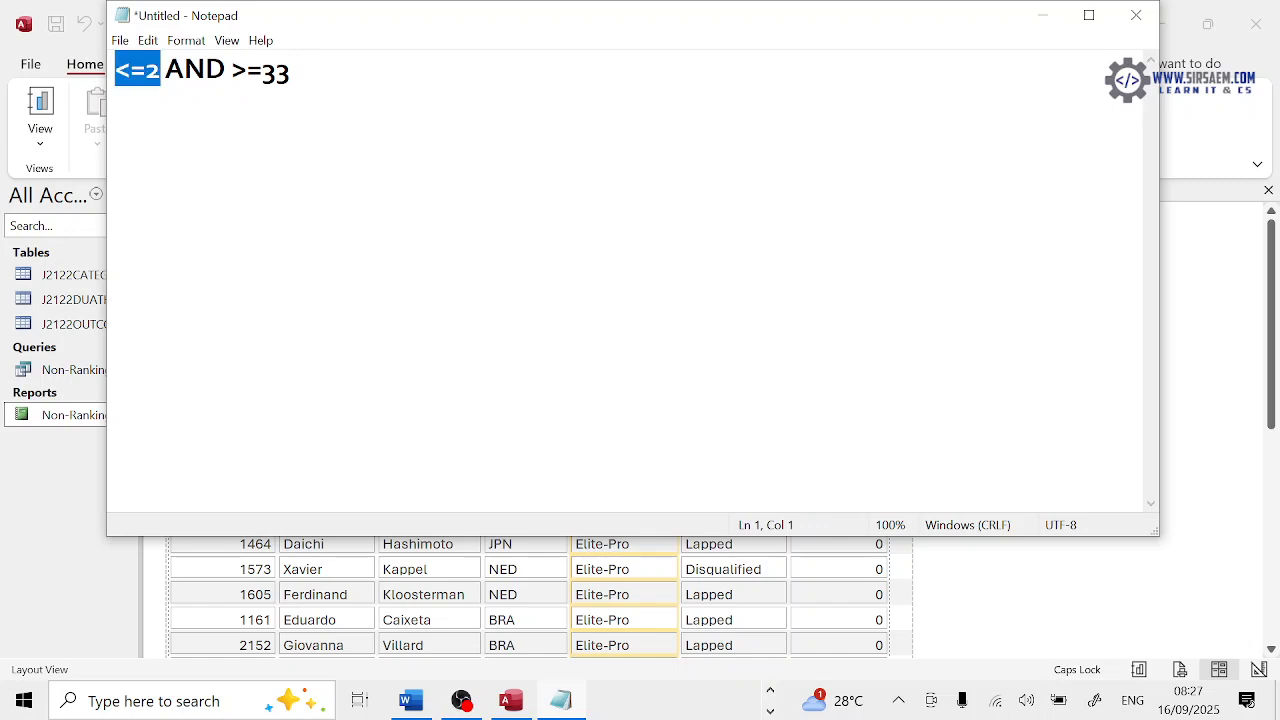
drag(231, 70, 290, 70)
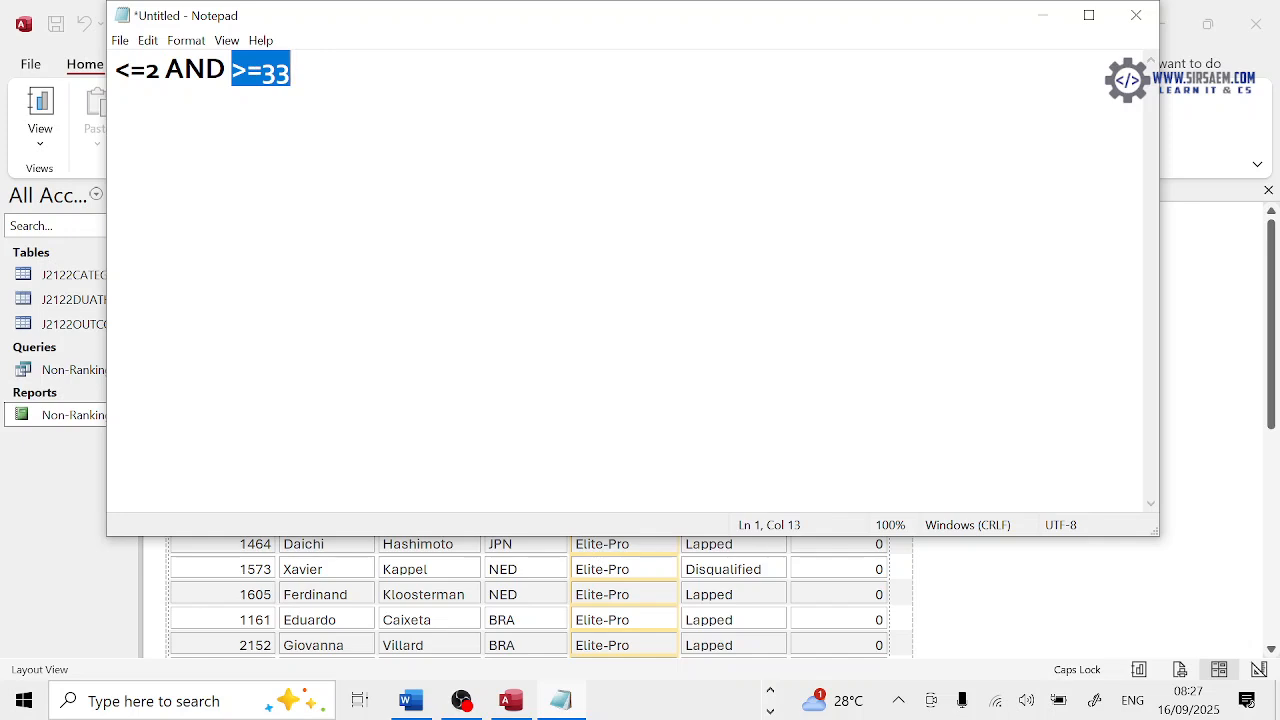
click(1042, 15)
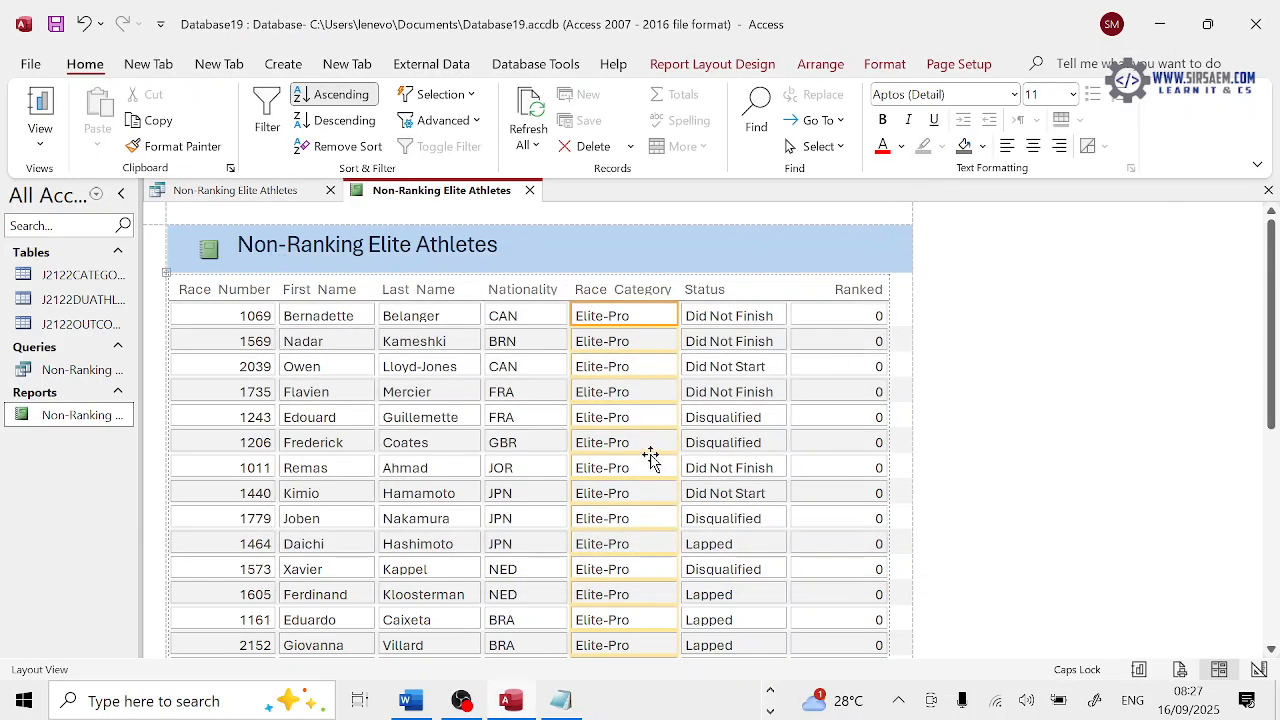
click(770, 690)
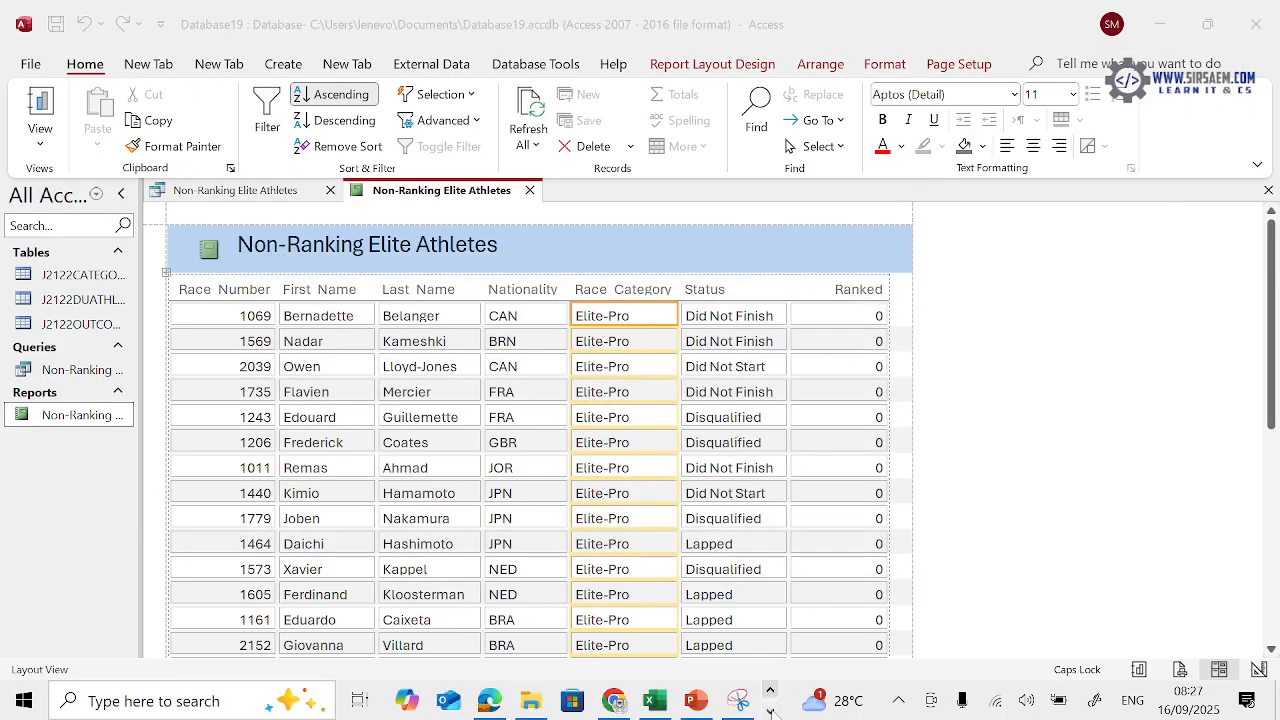
Switch to the exam paper PDF, highlight question 23's record selection criteria, and draw an arrow beside the required field list
click(487, 705)
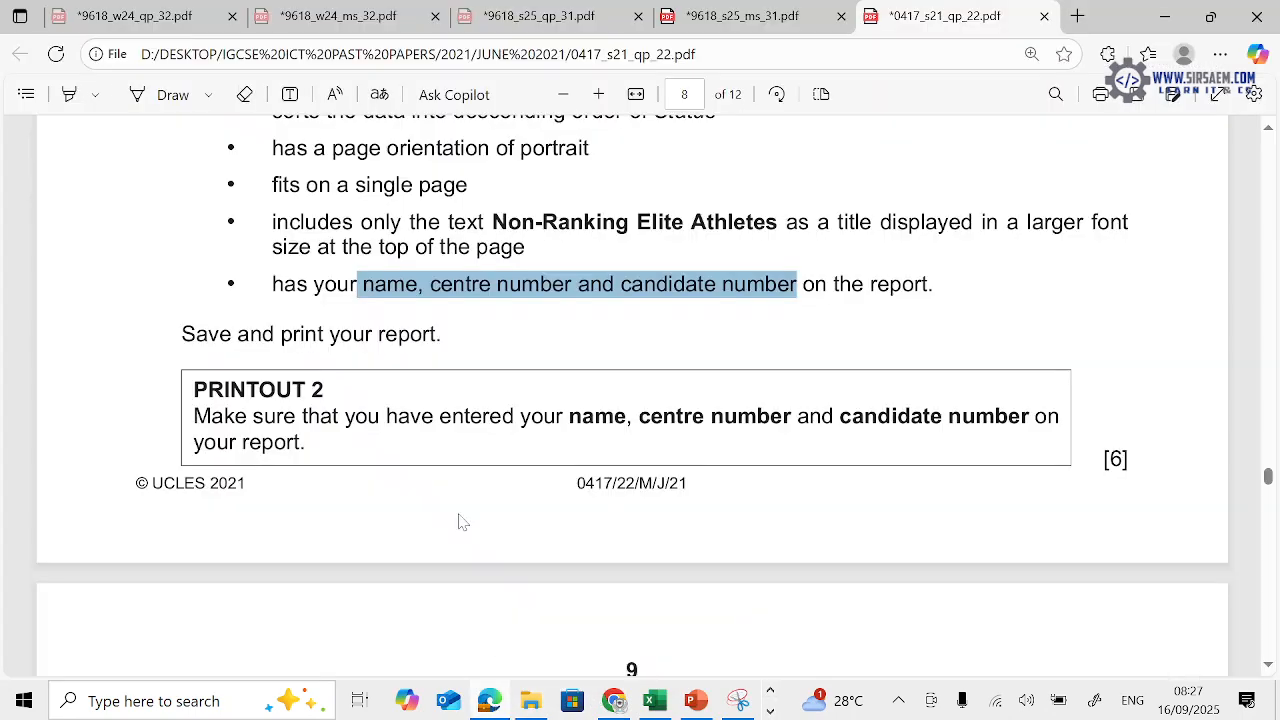
scroll(458, 520, down, 10)
scroll(458, 520, up, 1)
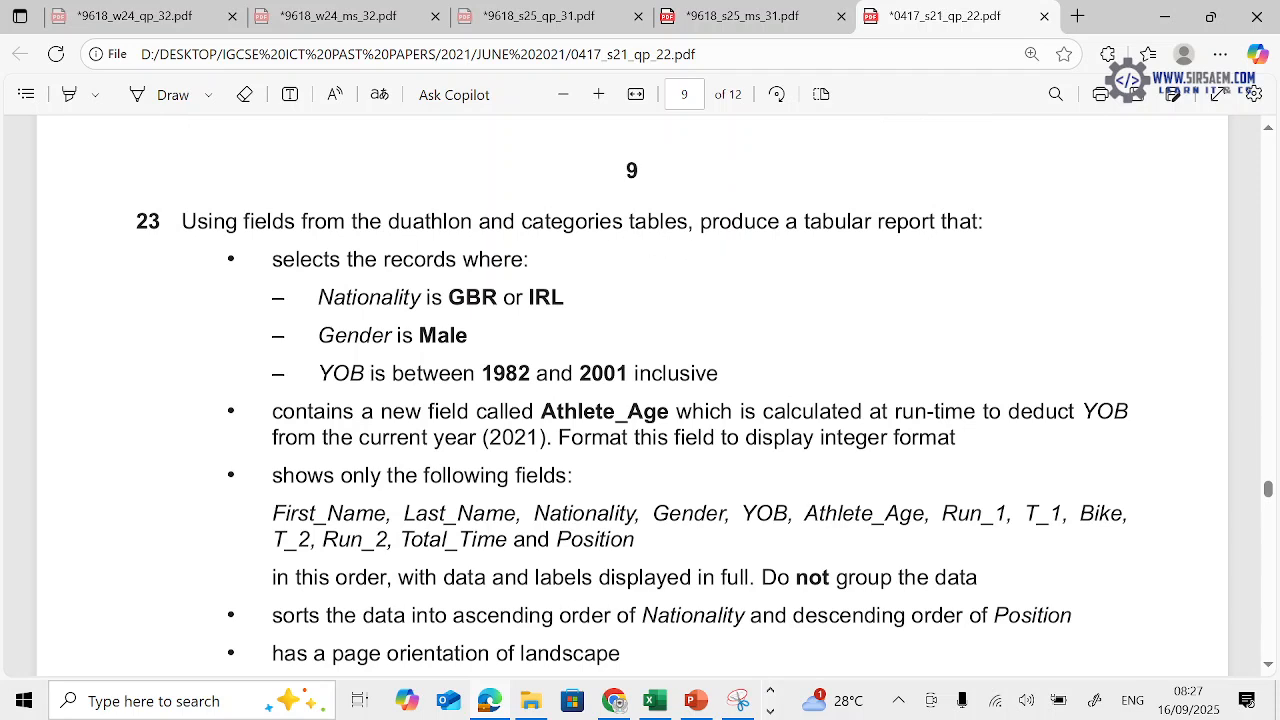
drag(274, 259, 566, 378)
click(140, 98)
scroll(300, 414, down, 2)
mouse_move(146, 326)
mouse_down()
mouse_move(230, 325)
mouse_move(229, 343)
mouse_up()
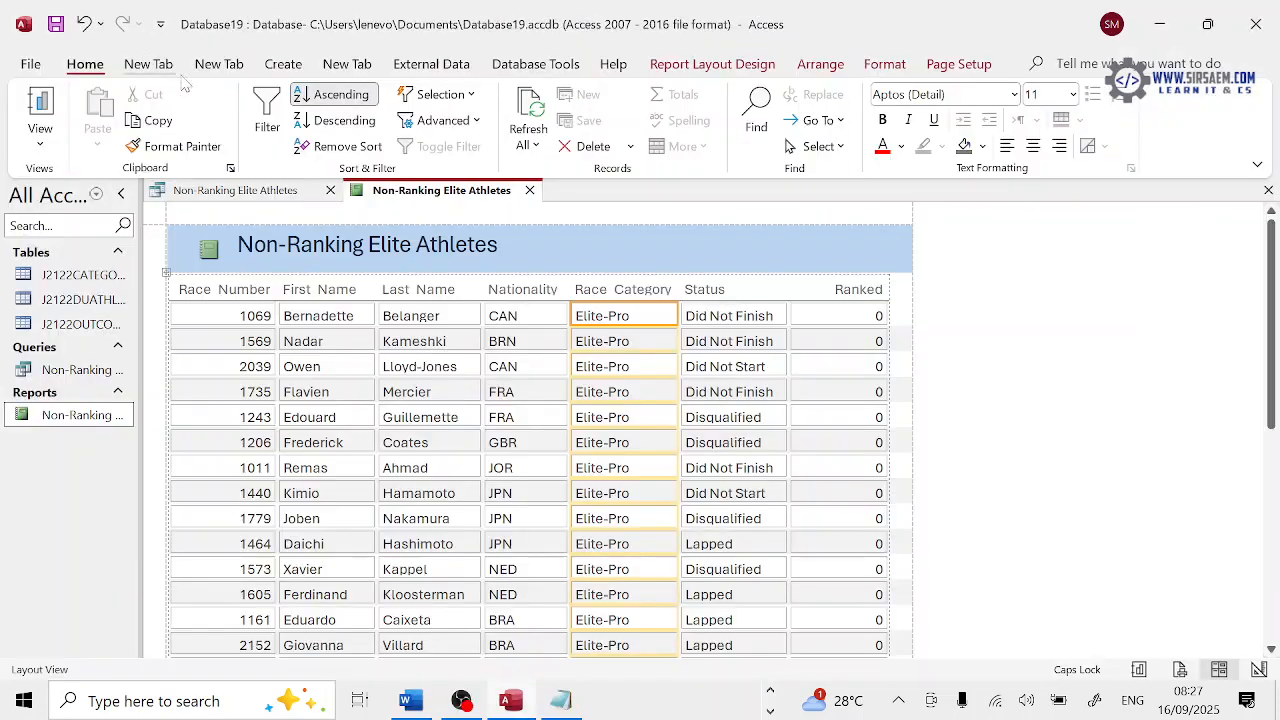
Create a new query design in Access with J2122CATEGORIES, J2122DUATHLON and J2122OUTCOMES, and enlarge the J2122DUATHLON field list
click(283, 63)
click(333, 132)
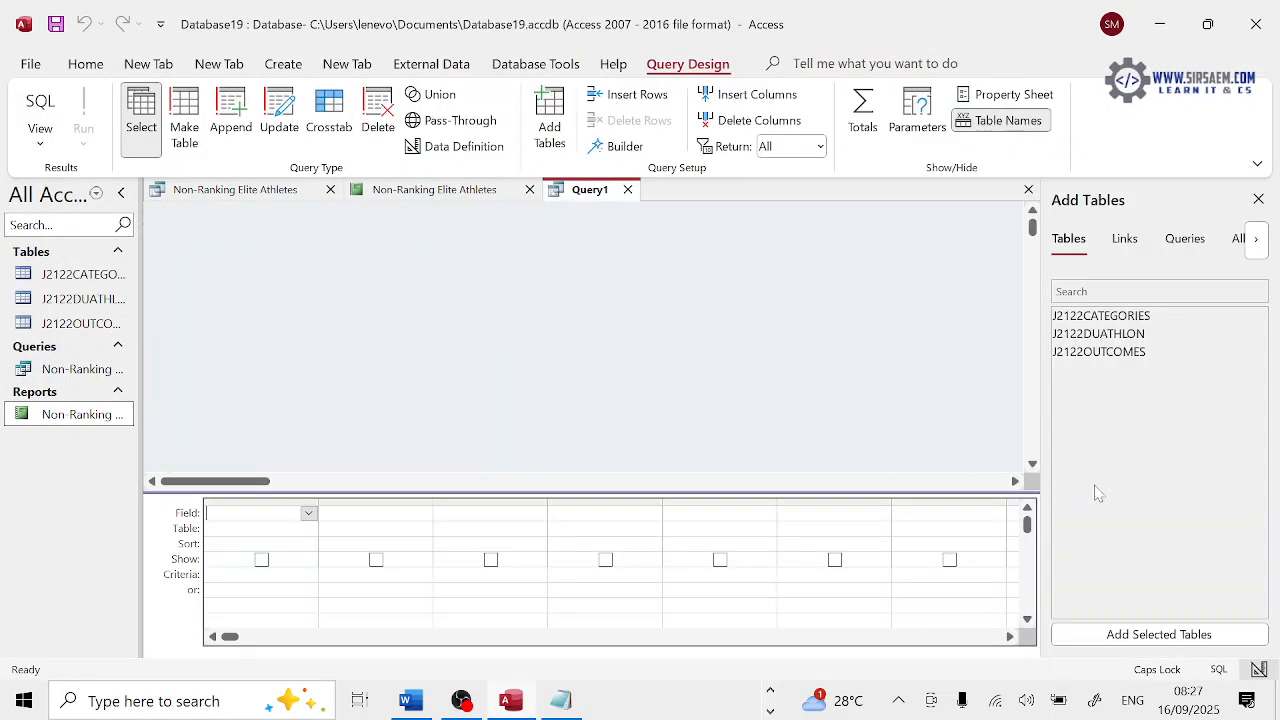
click(1115, 318)
click(1130, 634)
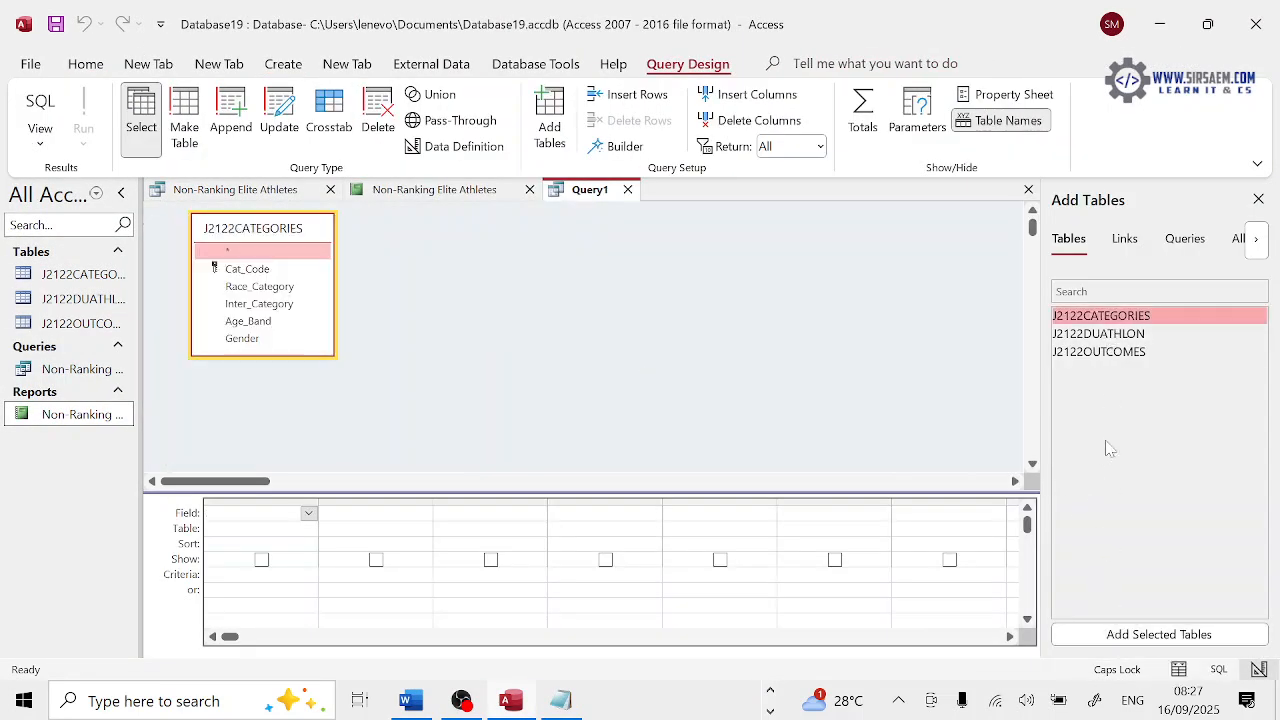
click(1094, 338)
click(1110, 632)
click(1085, 352)
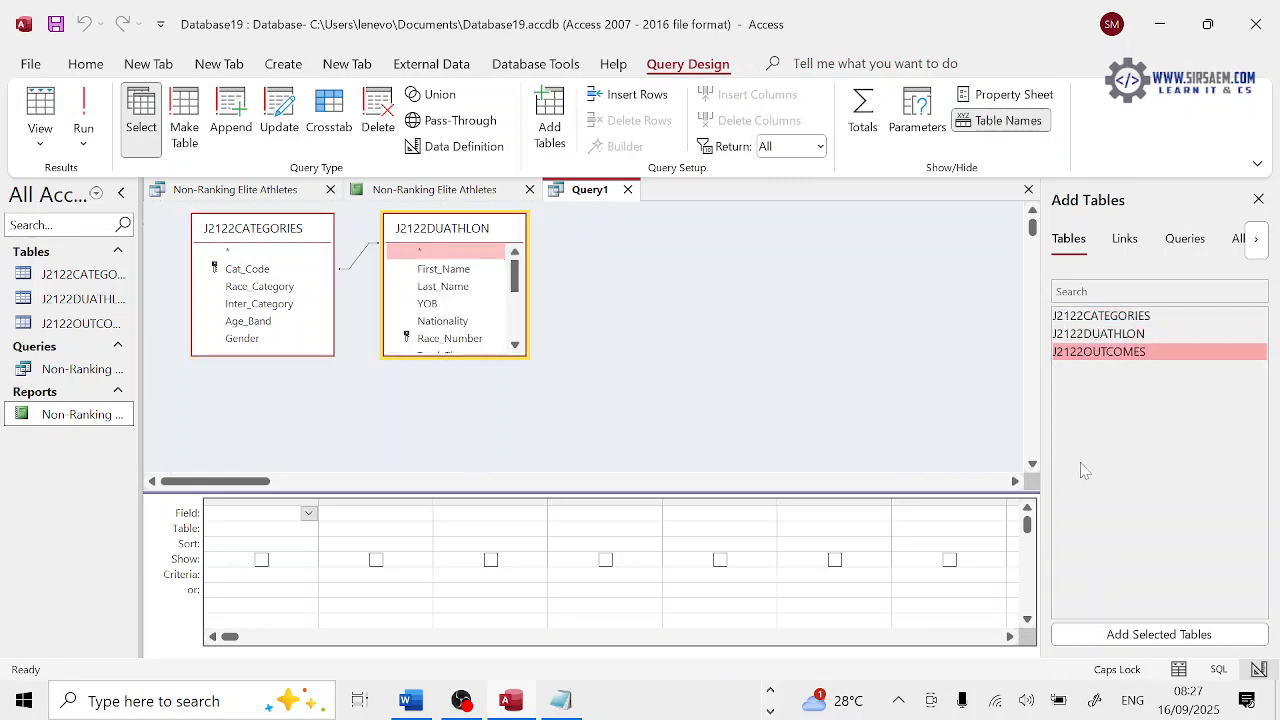
click(1115, 640)
drag(452, 357, 452, 470)
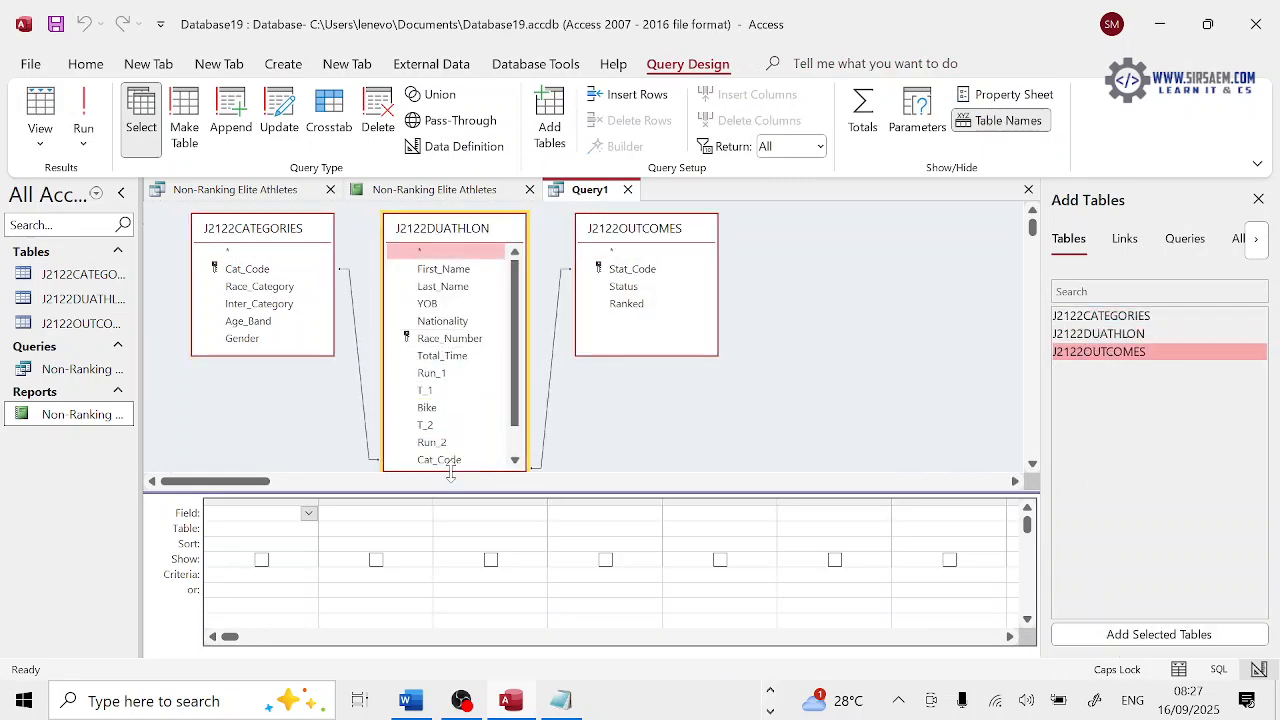
Add First_Name, Last_Name and Nationality from J2122DUATHLON to the query, checking the field order against the exam paper
key(alt+Tab)
key(alt+Tab)
double_click(460, 269)
double_click(458, 286)
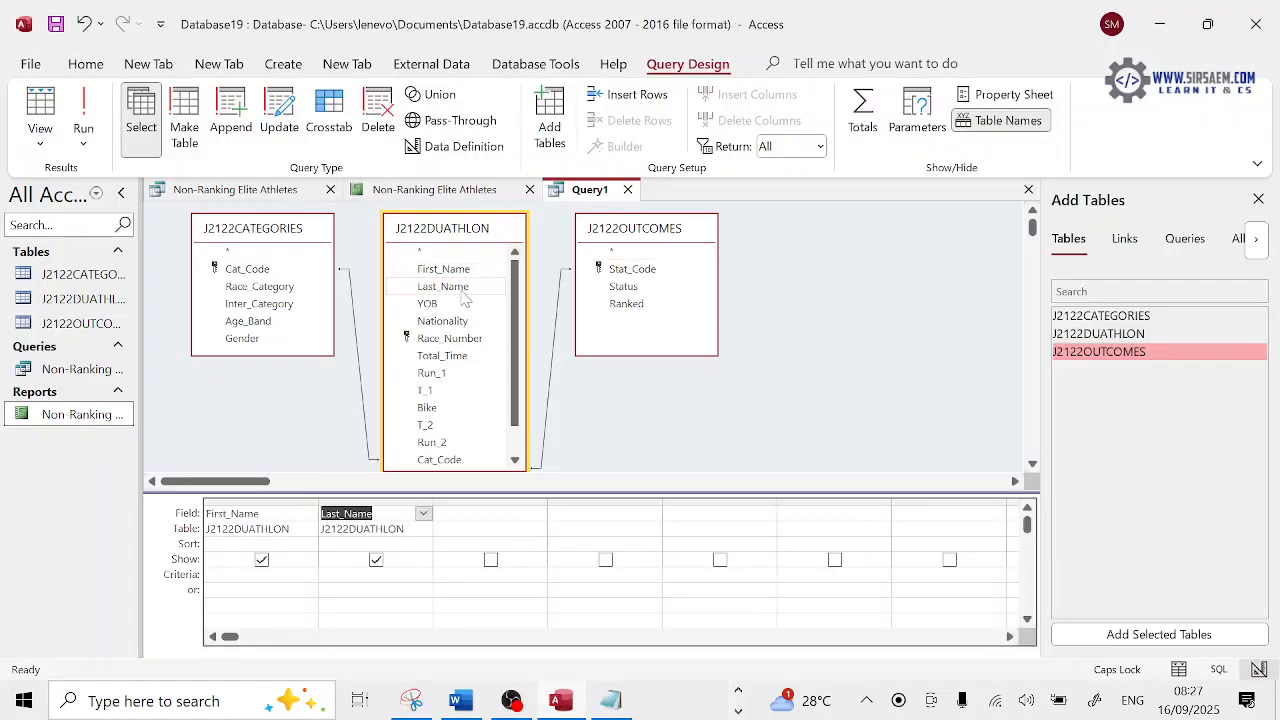
key(alt+Tab)
key(alt+Tab)
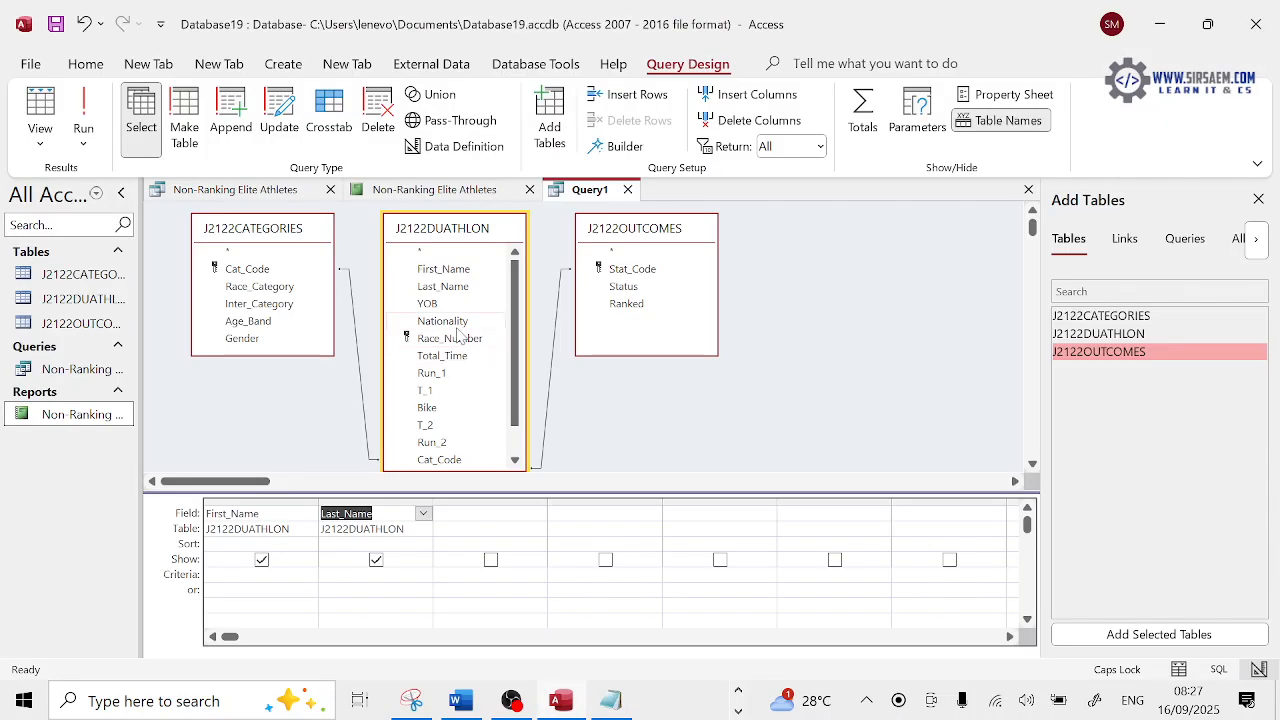
double_click(450, 321)
key(alt+Tab)
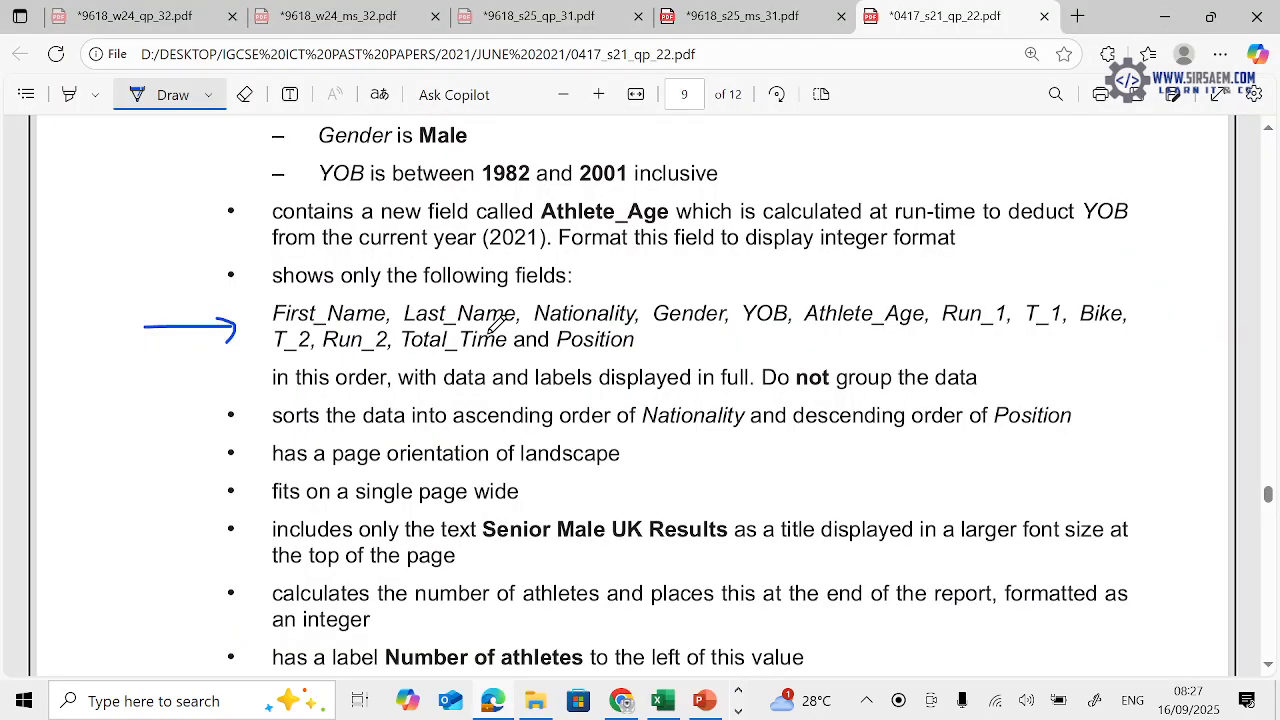
key(alt+Tab)
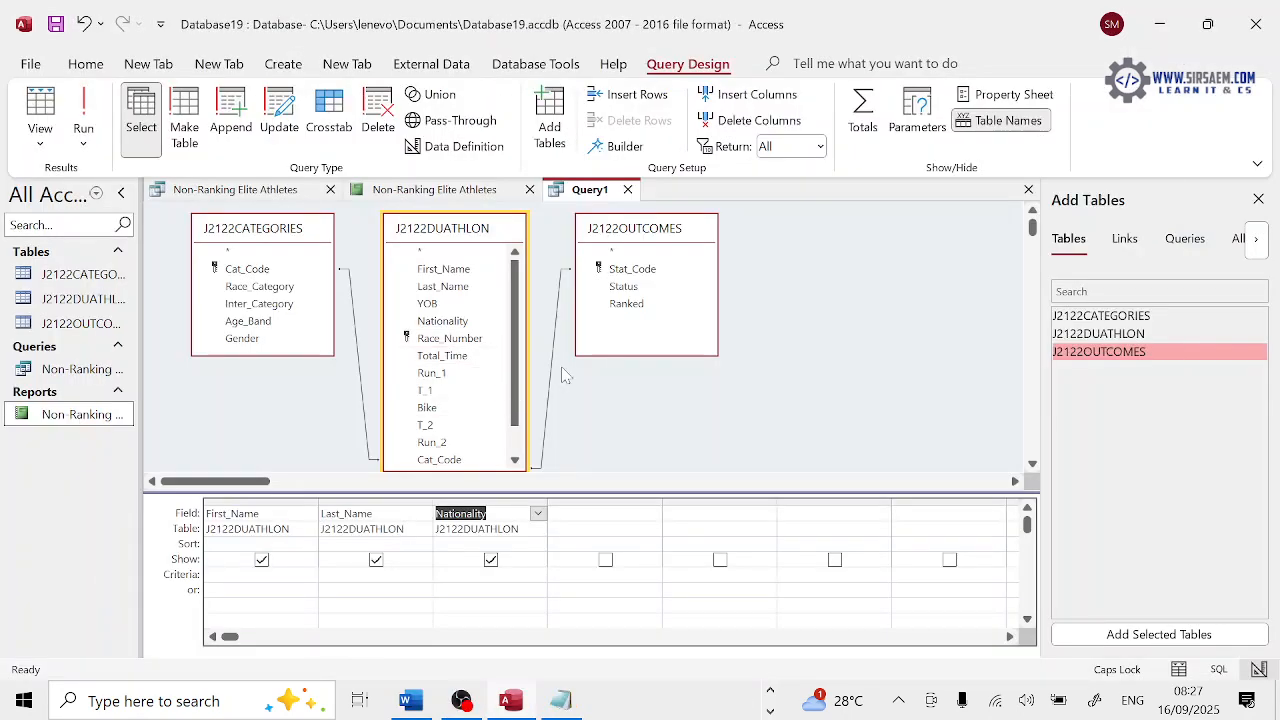
Add Gender from J2122CATEGORIES and YOB from J2122DUATHLON to the query, checking the order against the exam paper
double_click(243, 338)
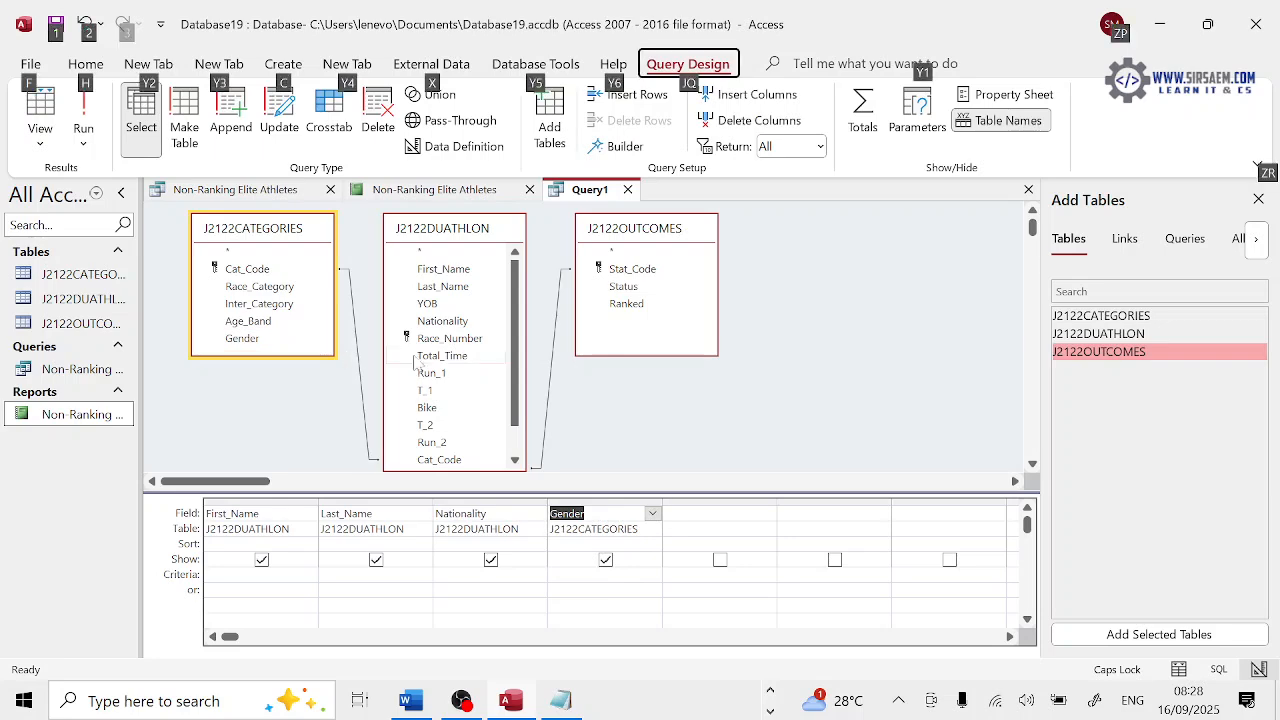
key(alt+Tab)
key(alt+Tab)
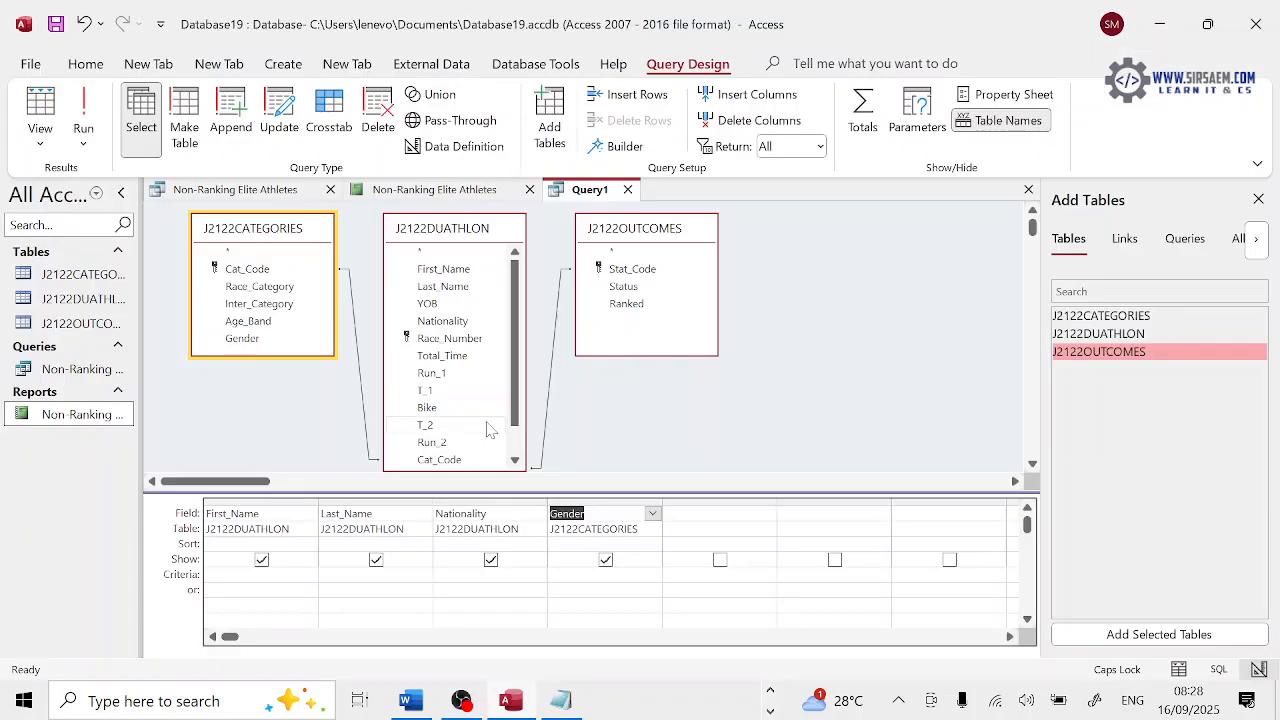
scroll(487, 420, down, 1)
scroll(487, 420, up, 1)
click(450, 310)
key(alt+Tab)
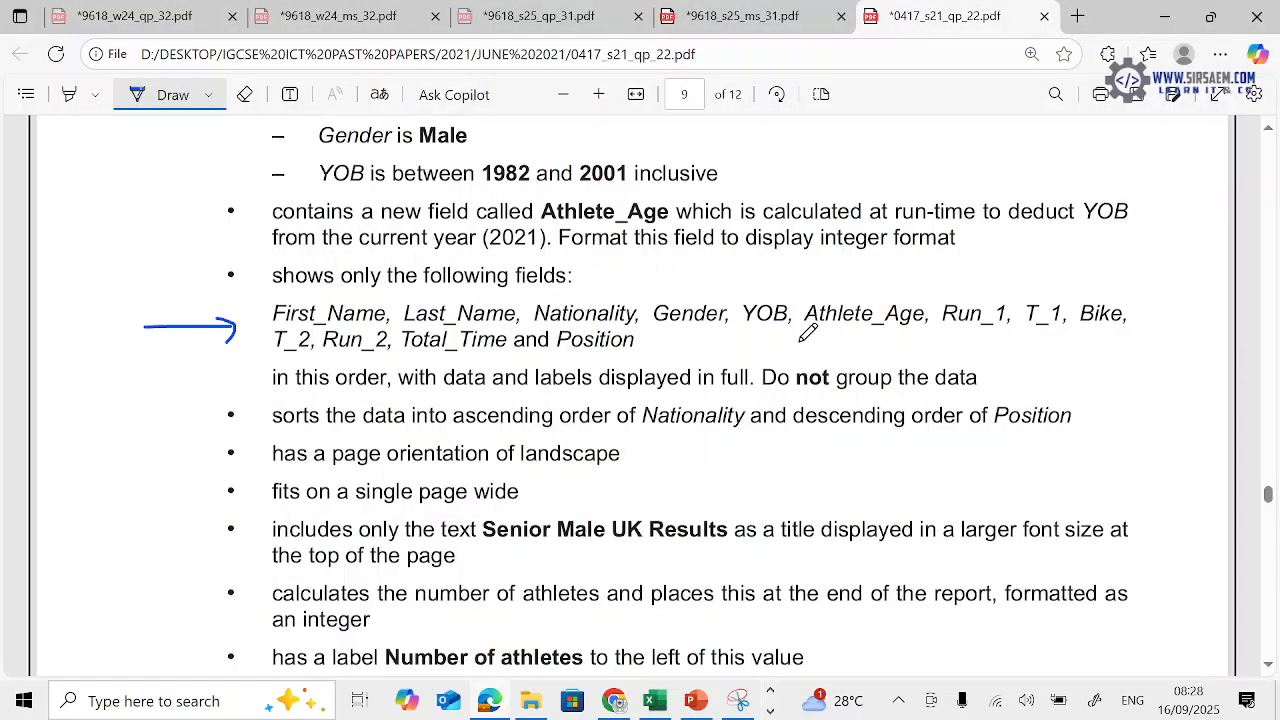
key(alt+Tab)
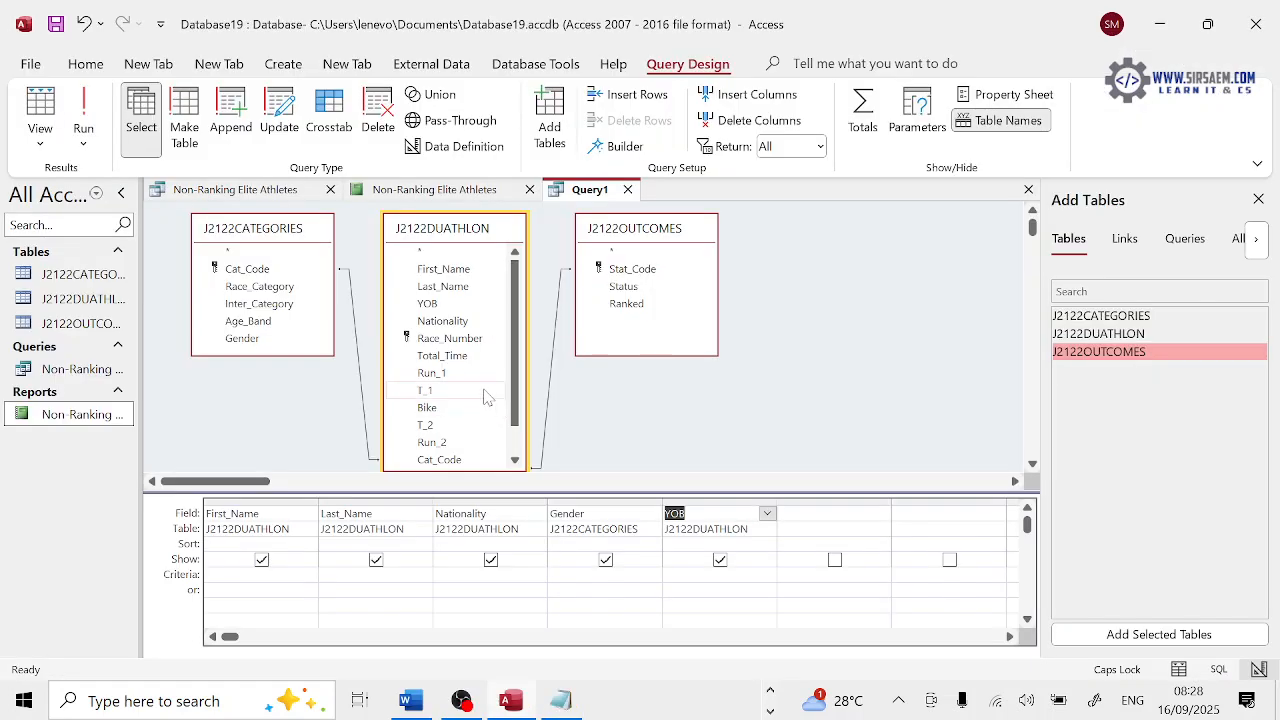
Close the Add Tables list and widen the empty query column after YOB
scroll(487, 397, down, 1)
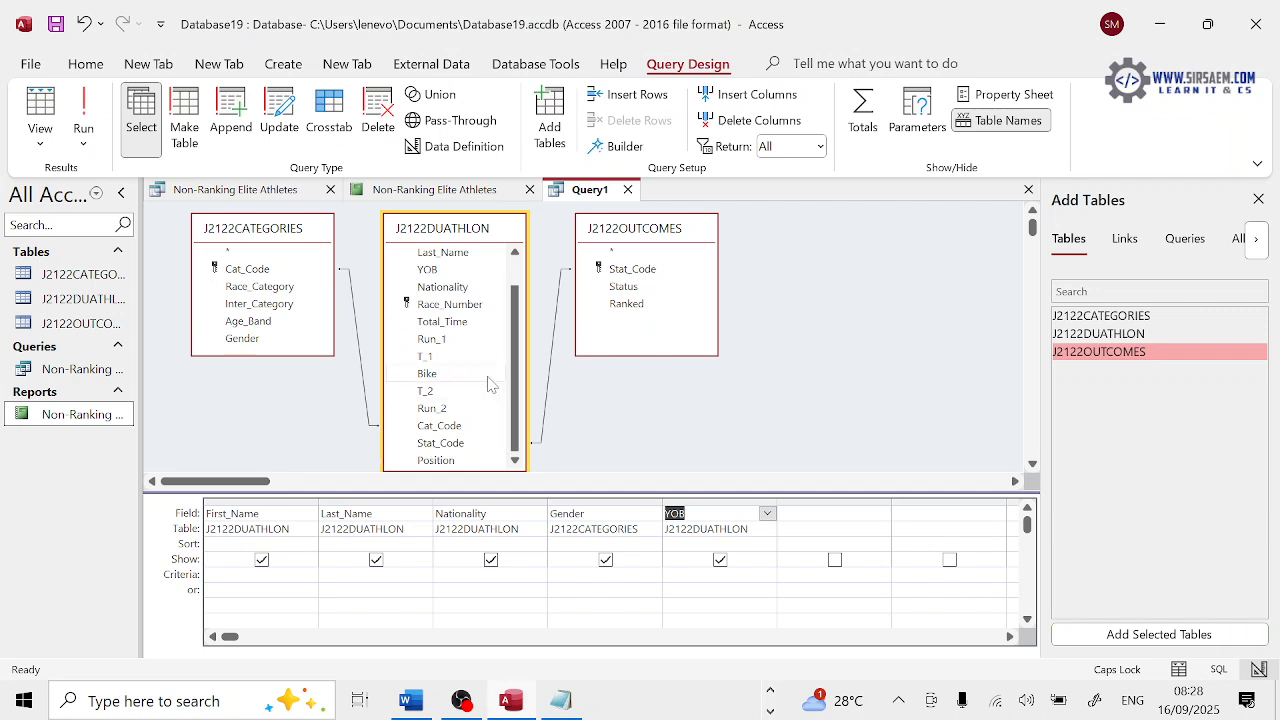
key(Tab)
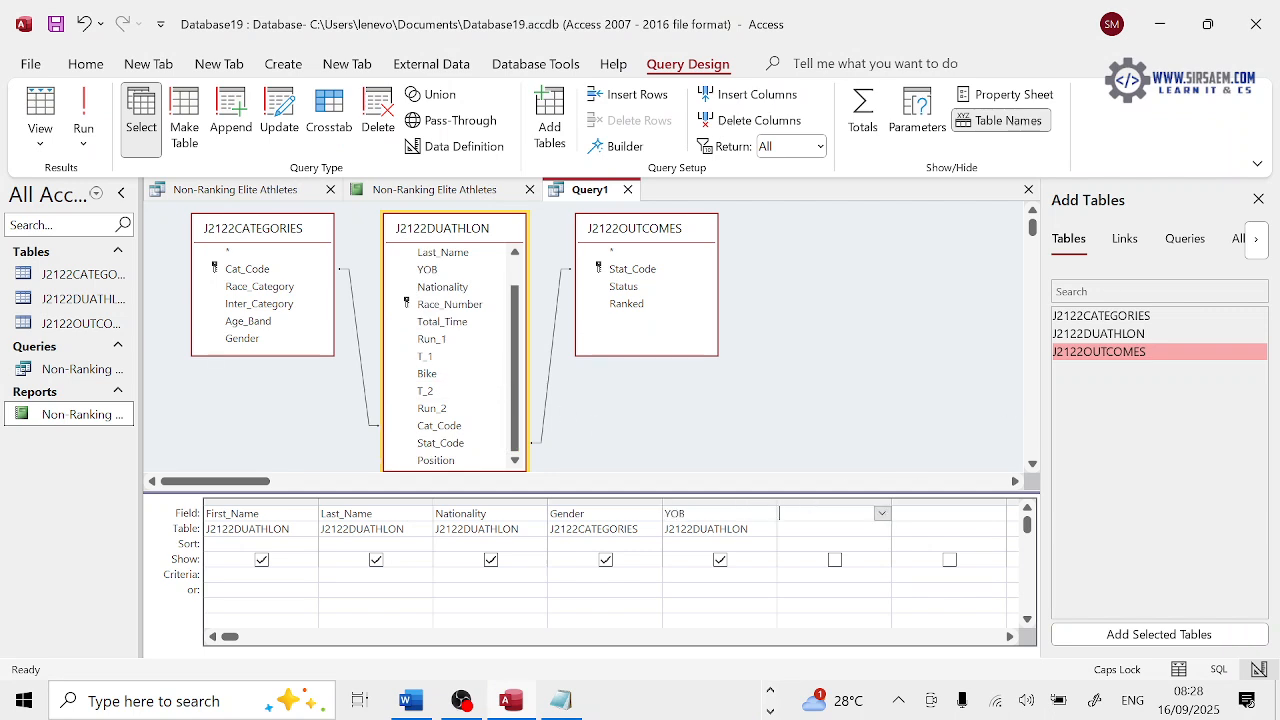
click(1258, 199)
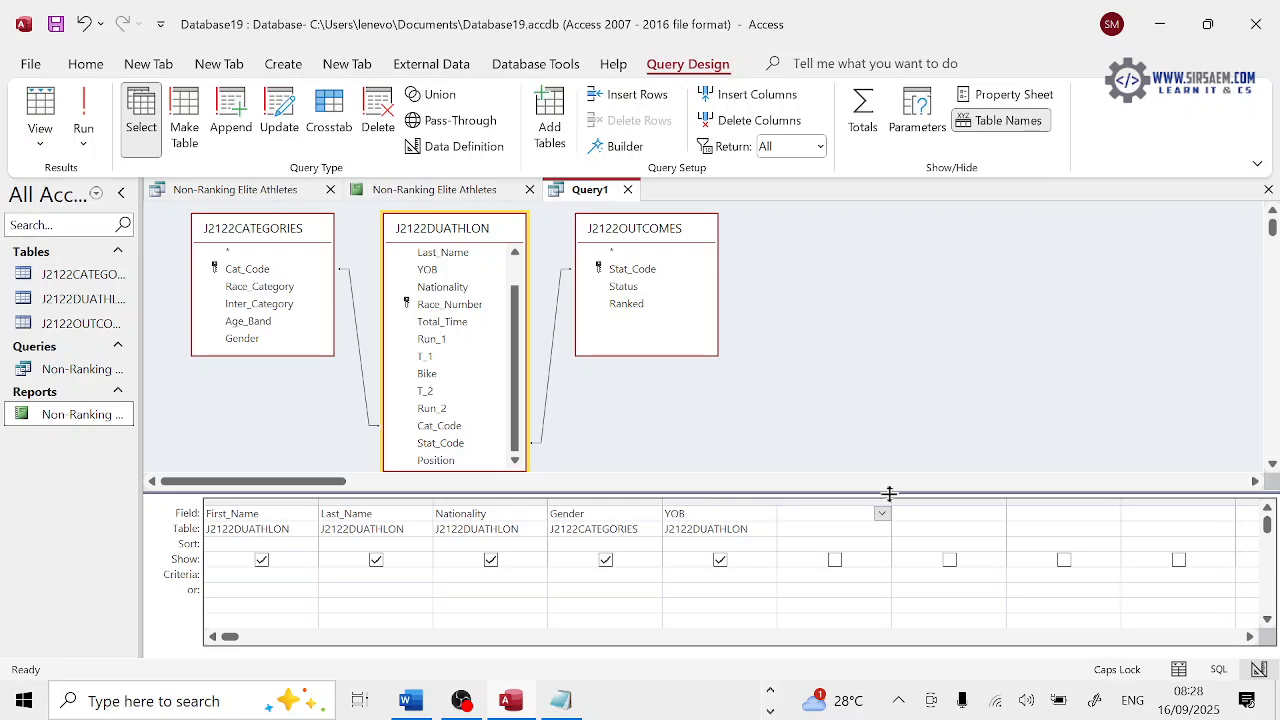
drag(890, 503, 940, 505)
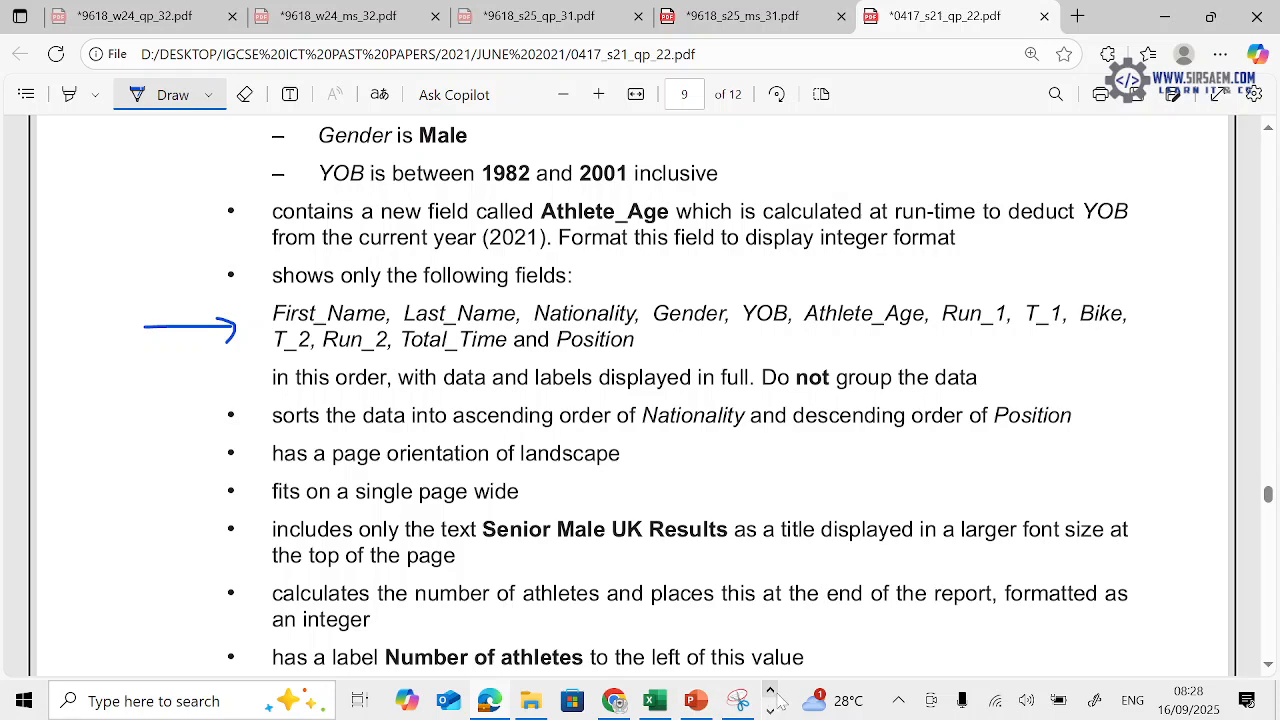
Clear the old criteria in Notepad and place its window, reduced to a short strip, over the exam paper's field list
click(770, 708)
click(566, 698)
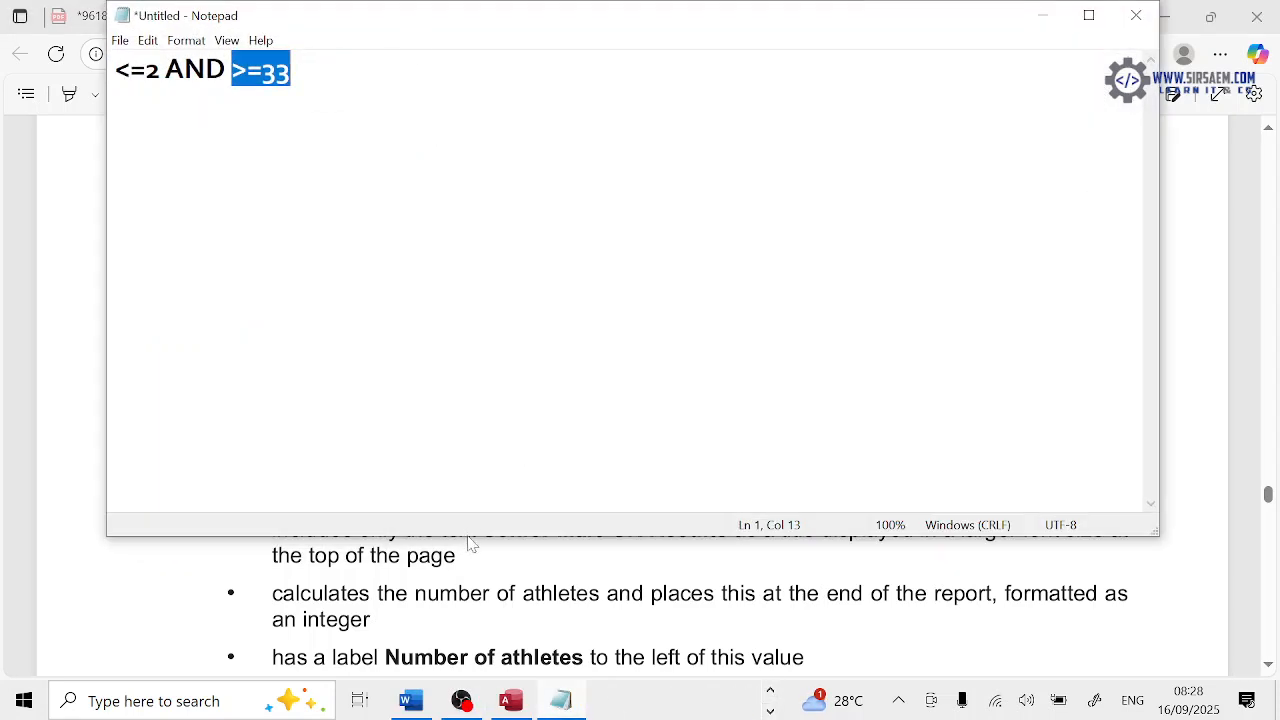
drag(467, 537, 467, 158)
key(ctrl+a)
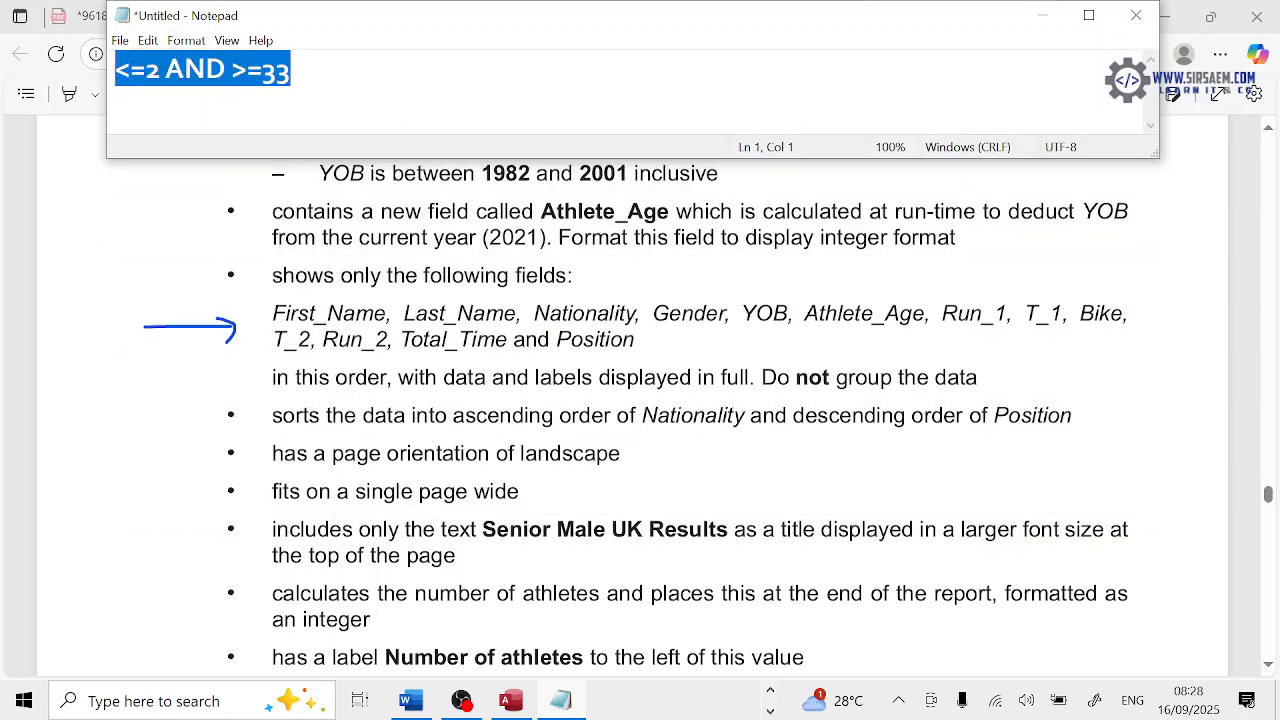
key(BackSpace)
drag(438, 22, 503, 343)
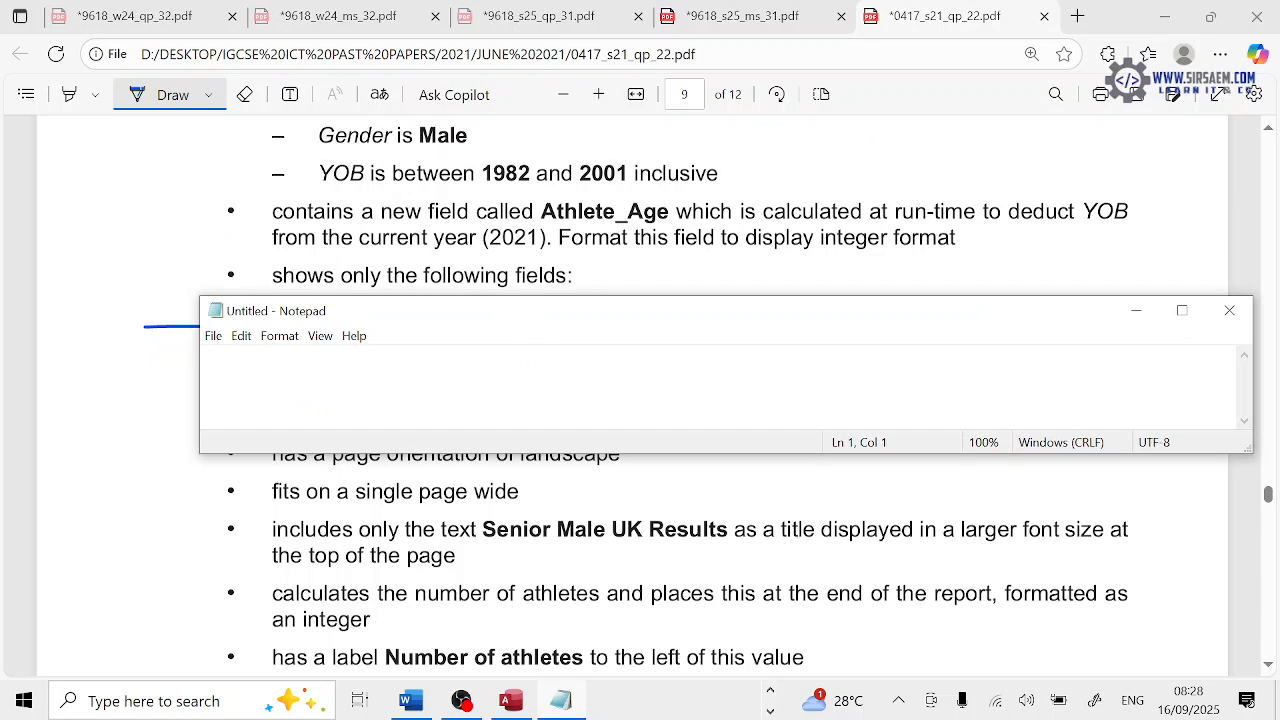
Write the calculated field expression "Athlete_Age:2021-[YOB]" in Notepad
text(Athe)
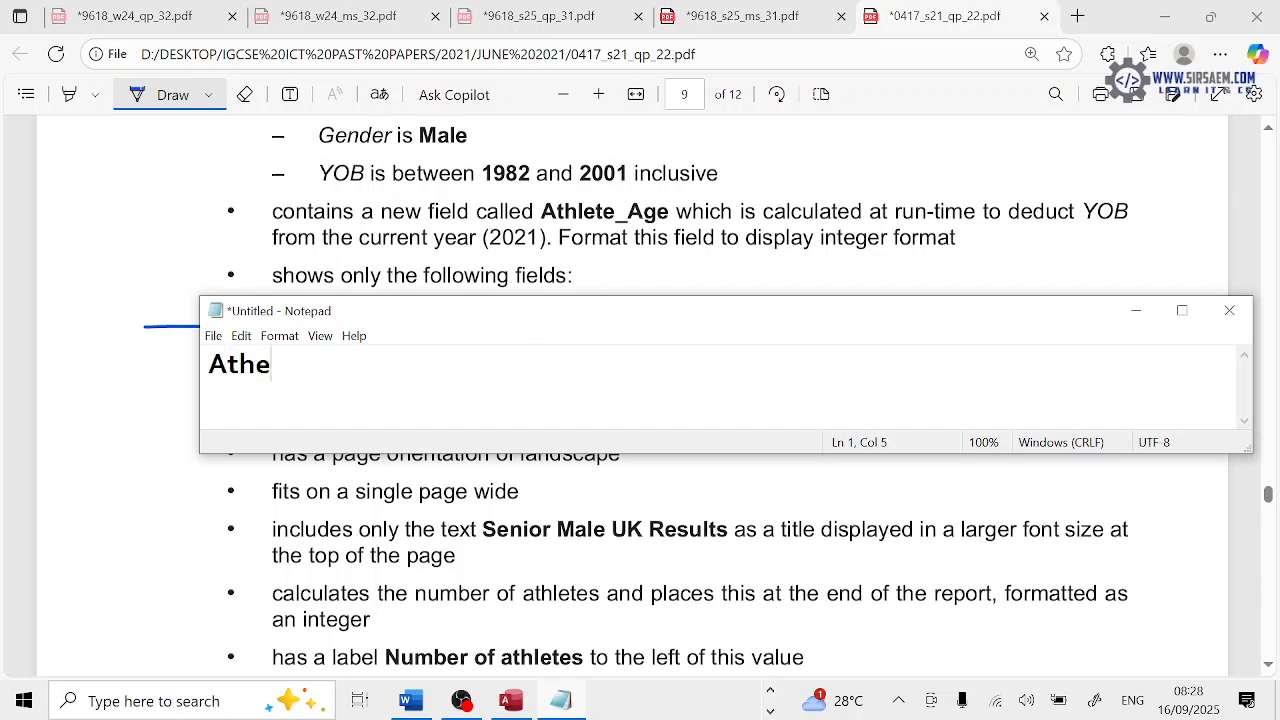
key(BackSpace)
text(lete_Age)
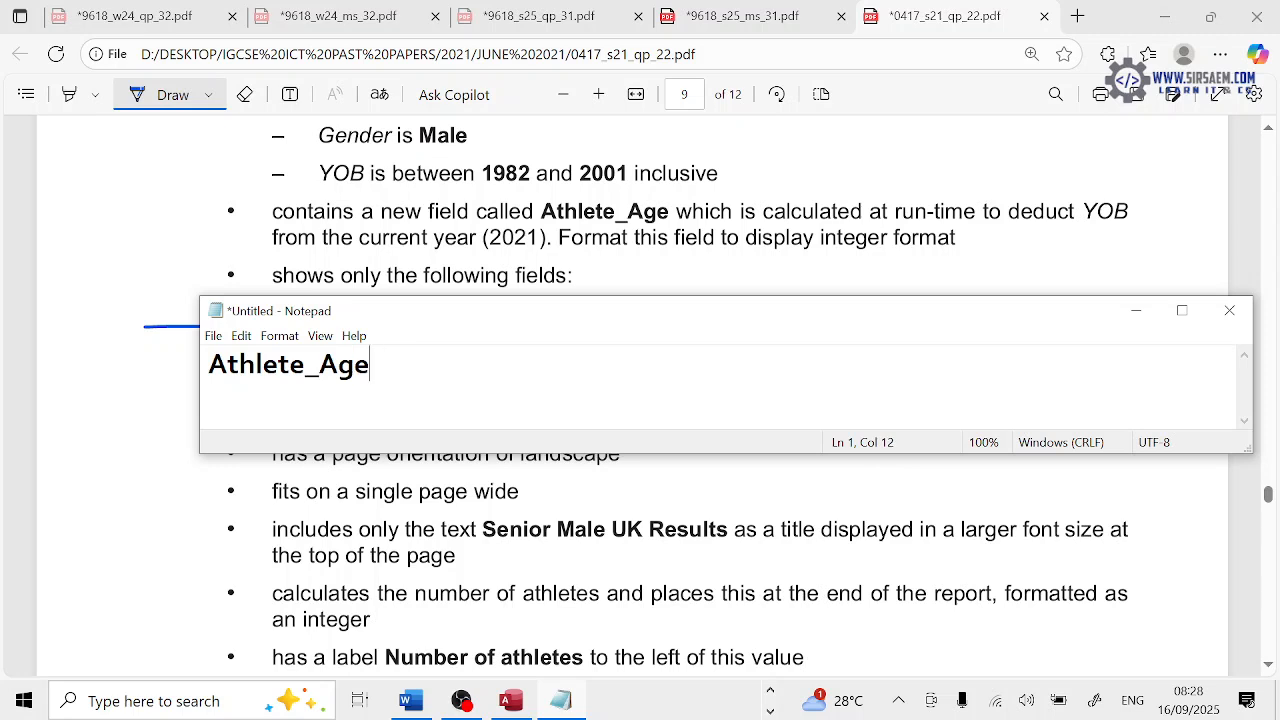
text(")
key(BackSpace)
text(:)
drag(380, 366, 208, 366)
click(380, 366)
text(2021-[])
key(Left)
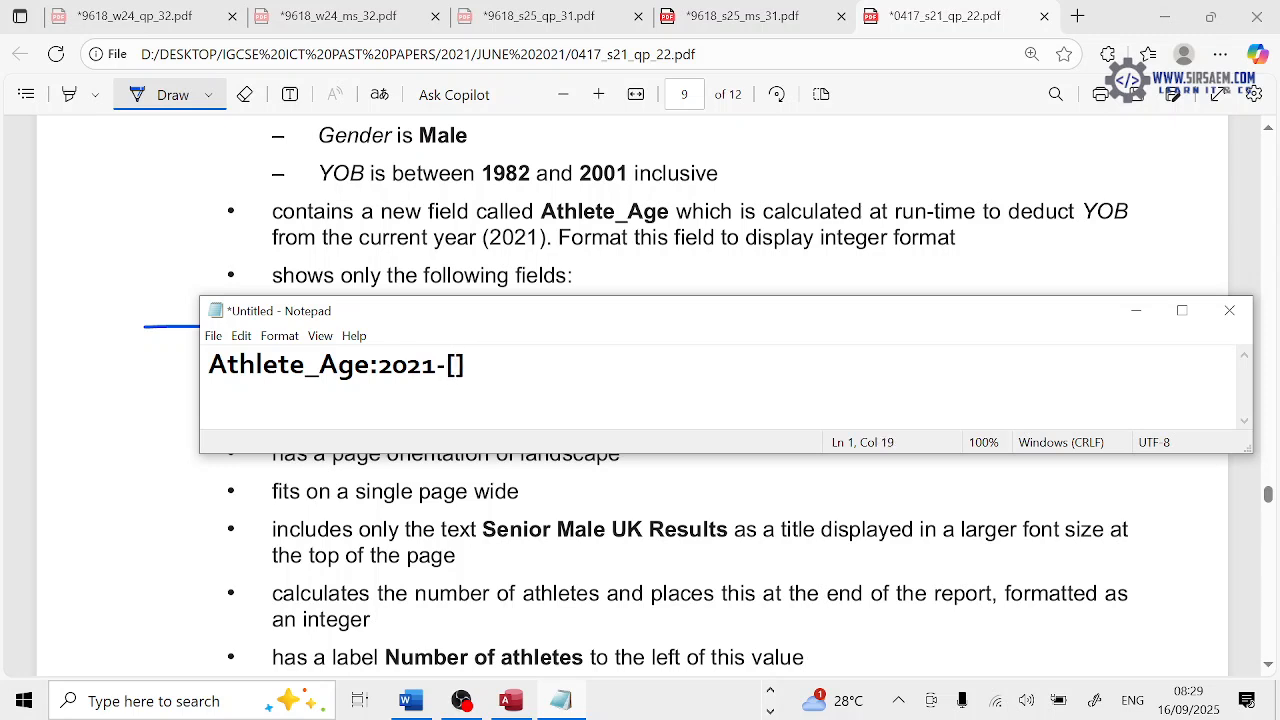
text(YOB)
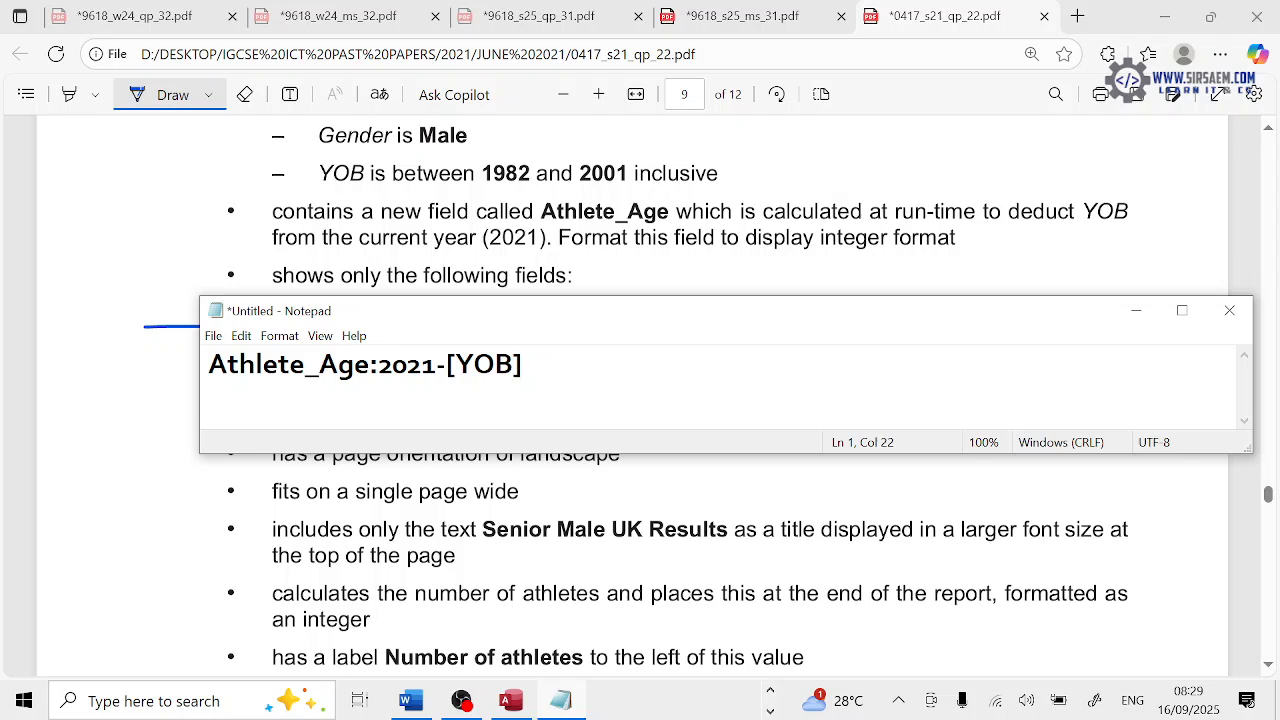
Point out the brackets around YOB, try enclosing 2021 in square brackets as well, and remove those added brackets
drag(447, 365, 457, 365)
click(514, 365)
click(379, 365)
text([)
click(446, 365)
text(])
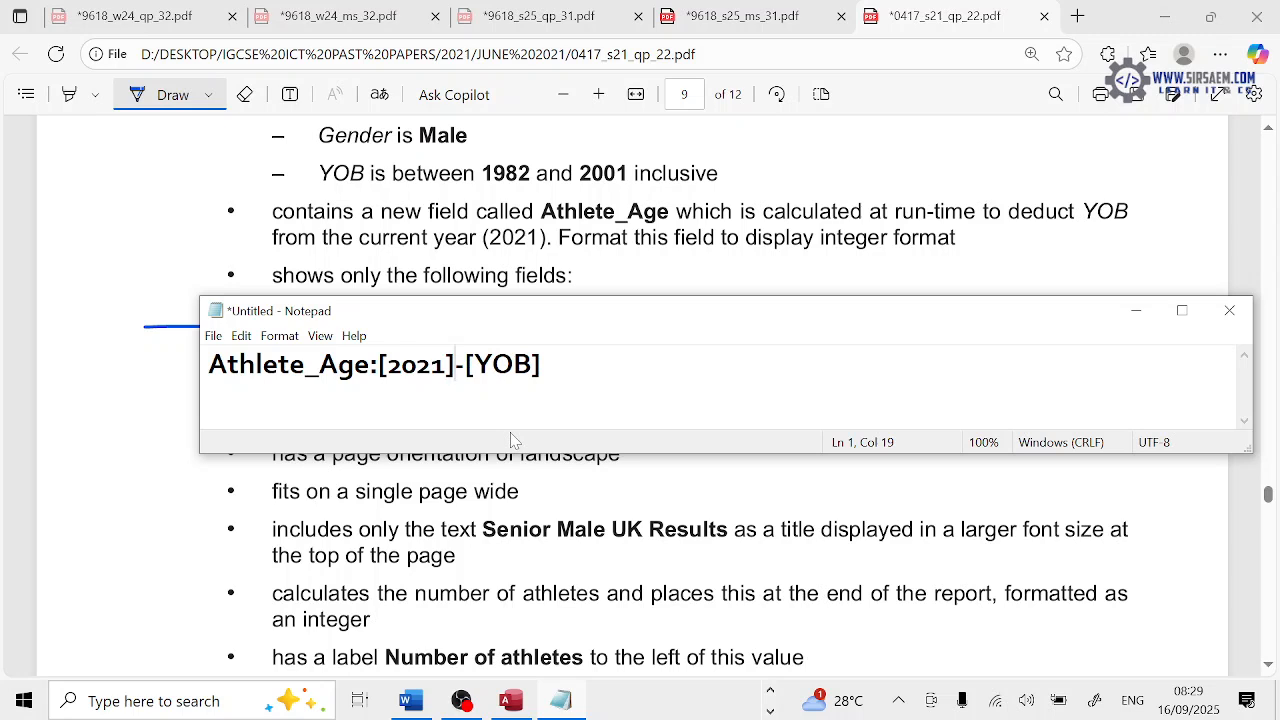
key(BackSpace)
key(Left)
key(Left)
key(Left)
key(Left)
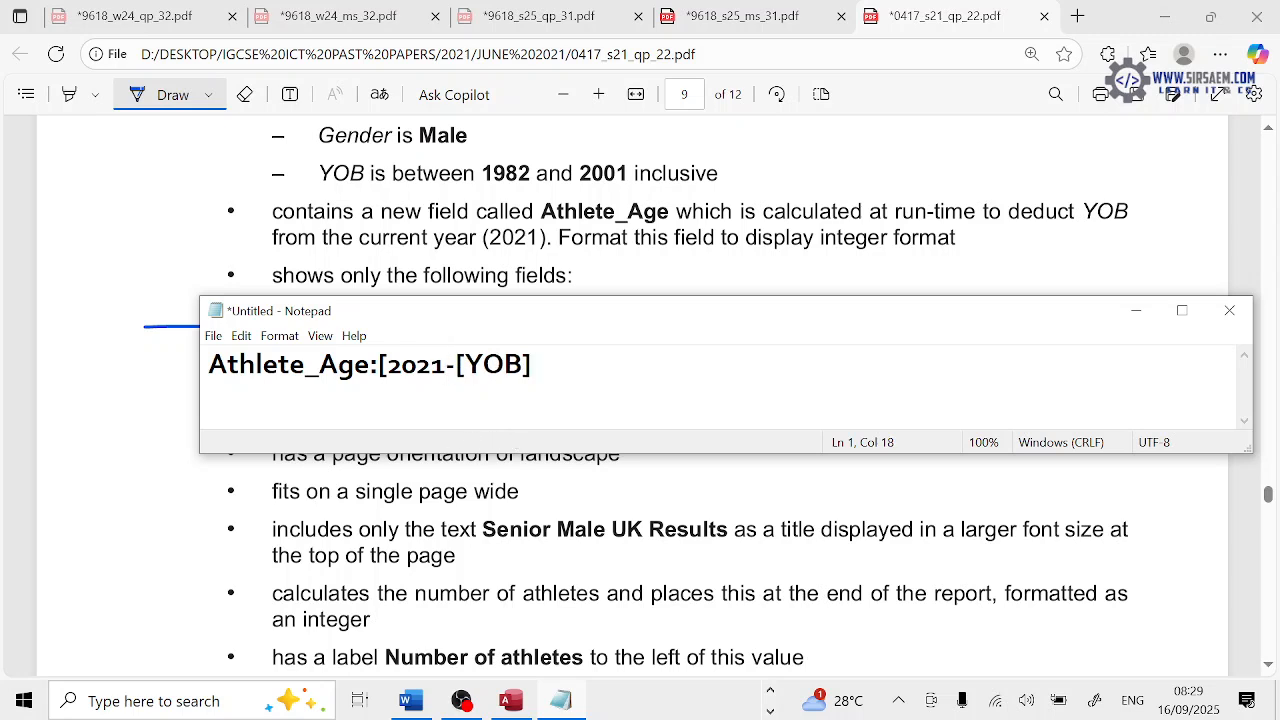
key(BackSpace)
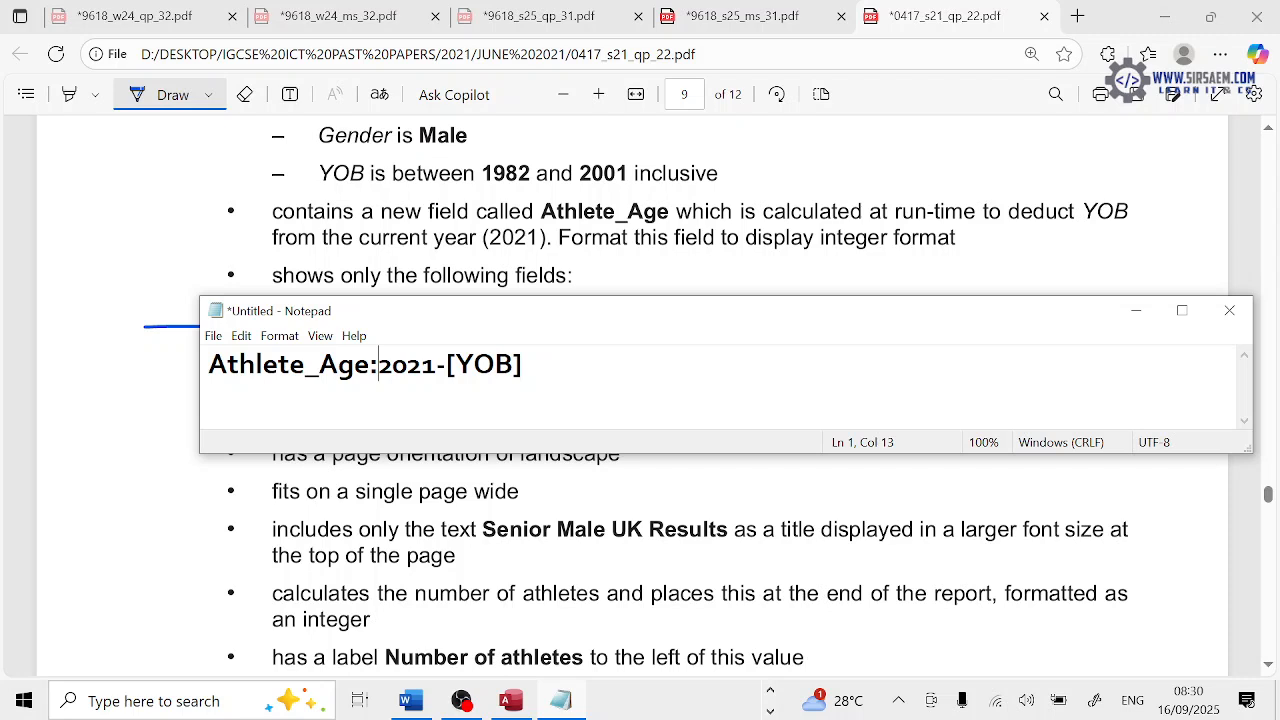
Enter the Notepad expression Athlete_Age:2021-[YOB] in the empty query column after YOB, and return to the exam paper
key(ctrl+a)
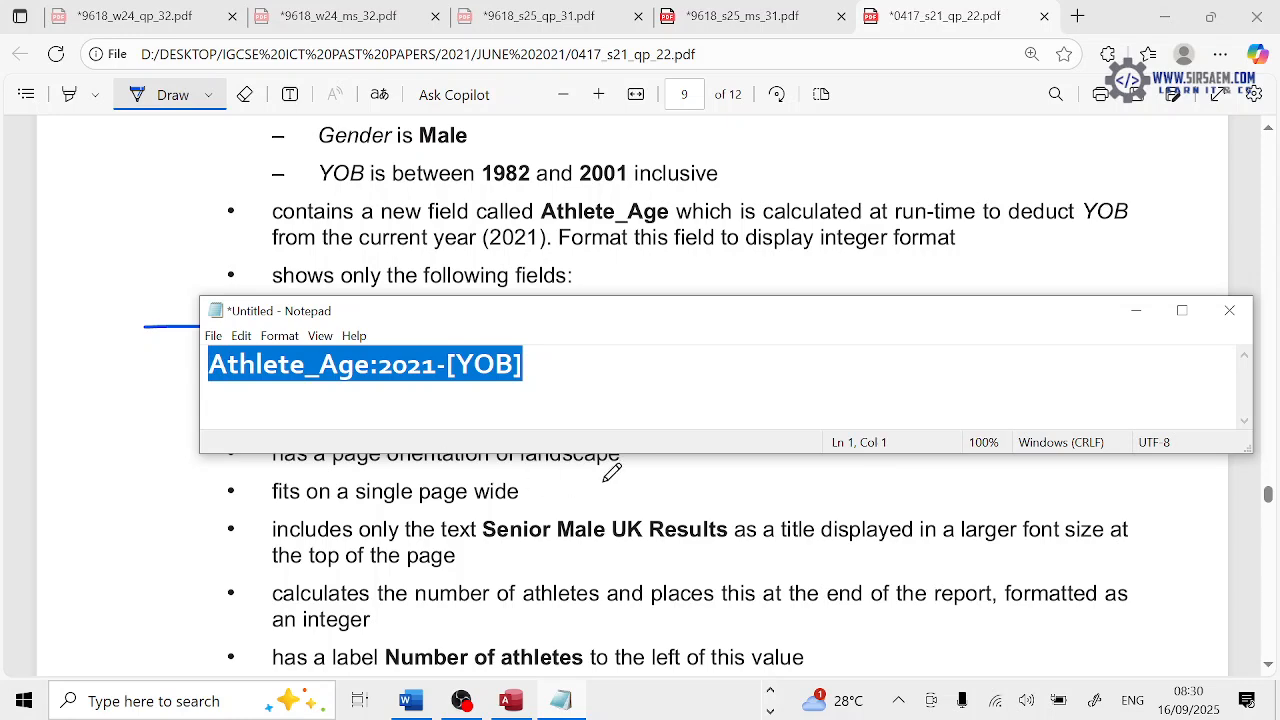
key(End)
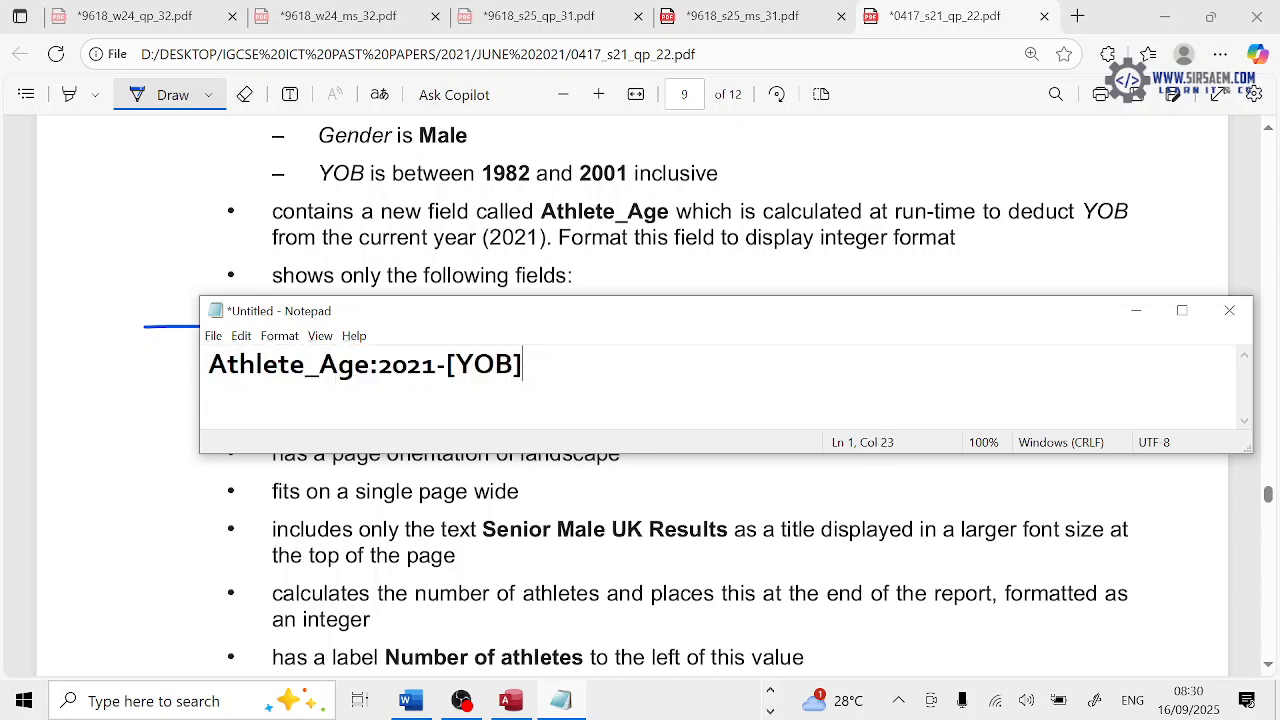
key(alt+Tab)
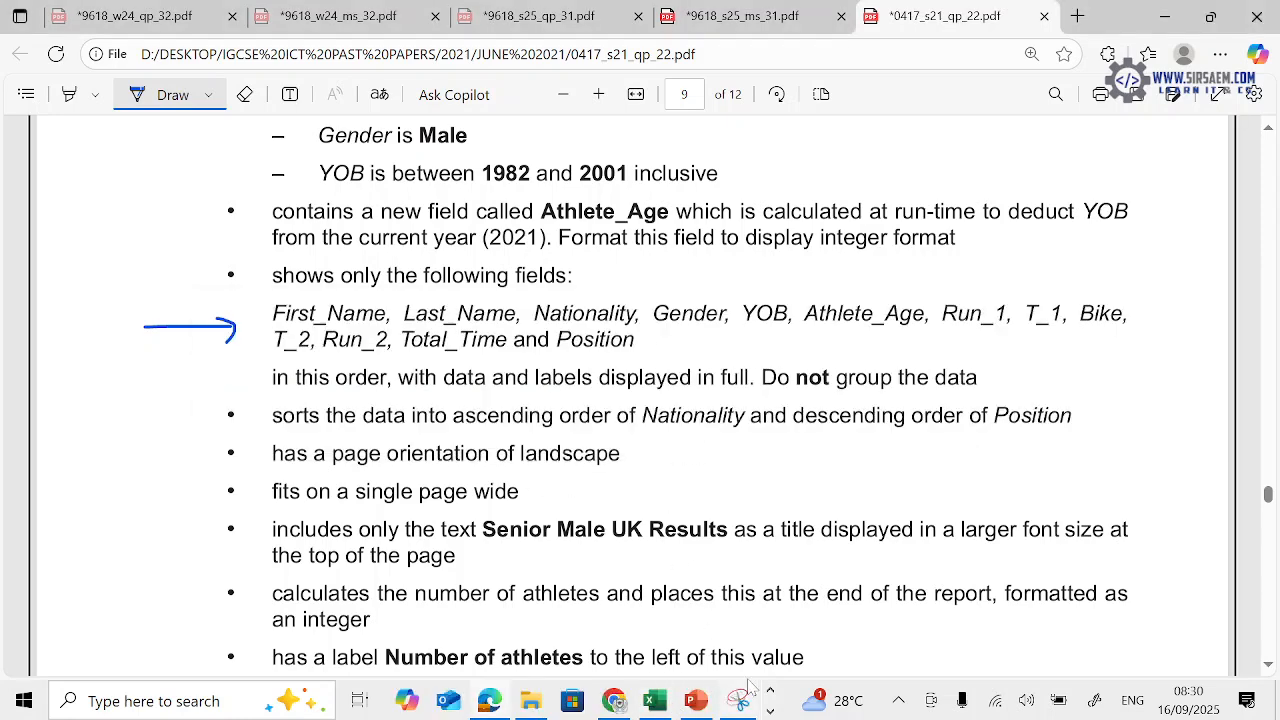
key(alt+Tab)
key(Tab)
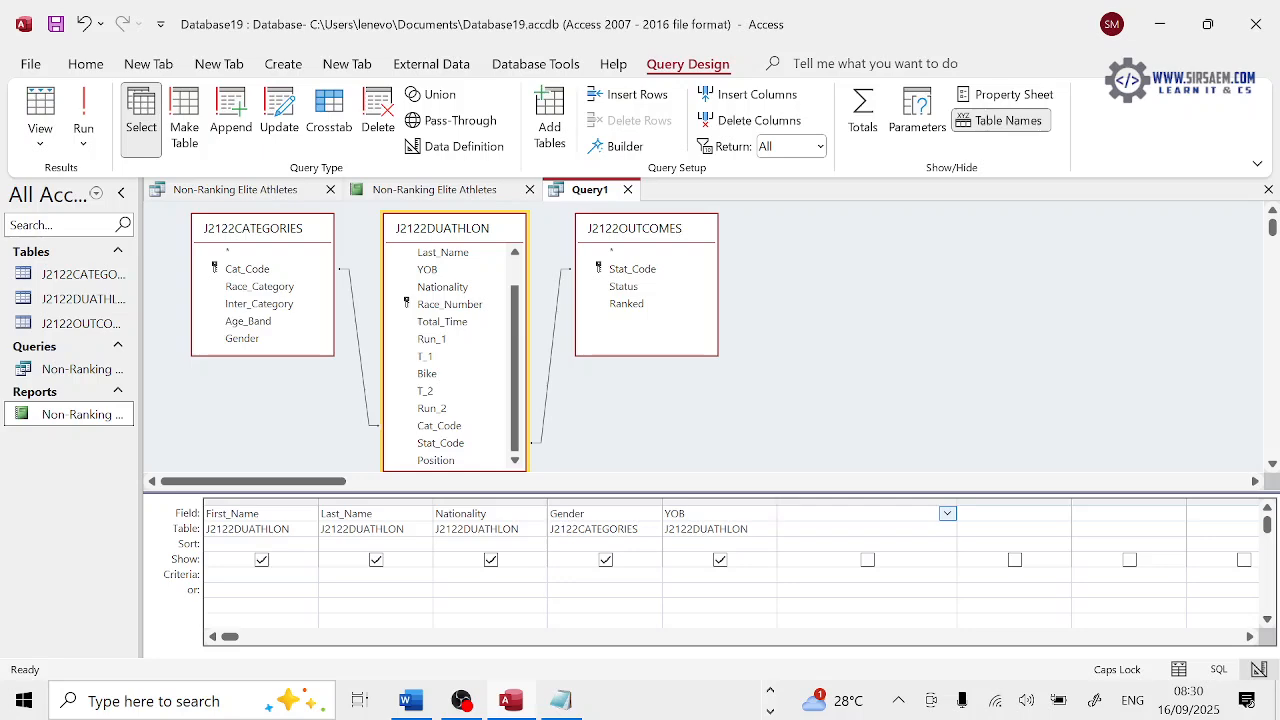
text(Athlete_Age:2021-[YOB])
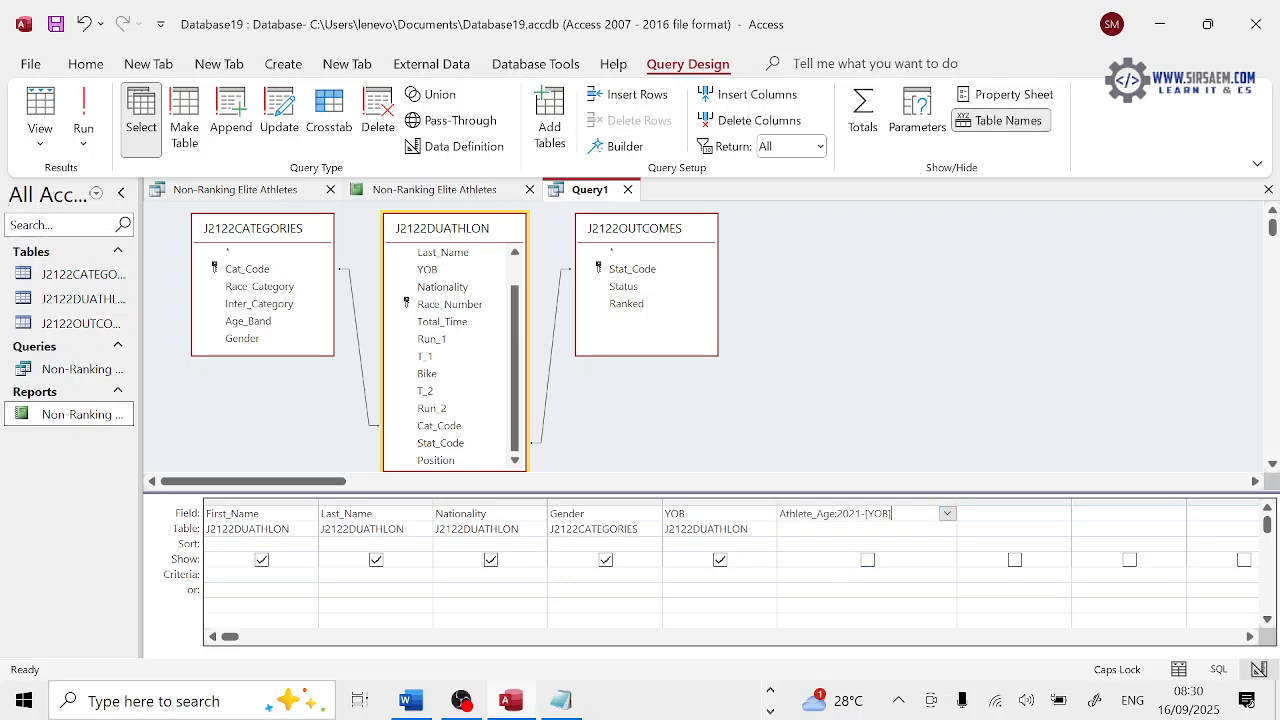
key(alt+Tab)
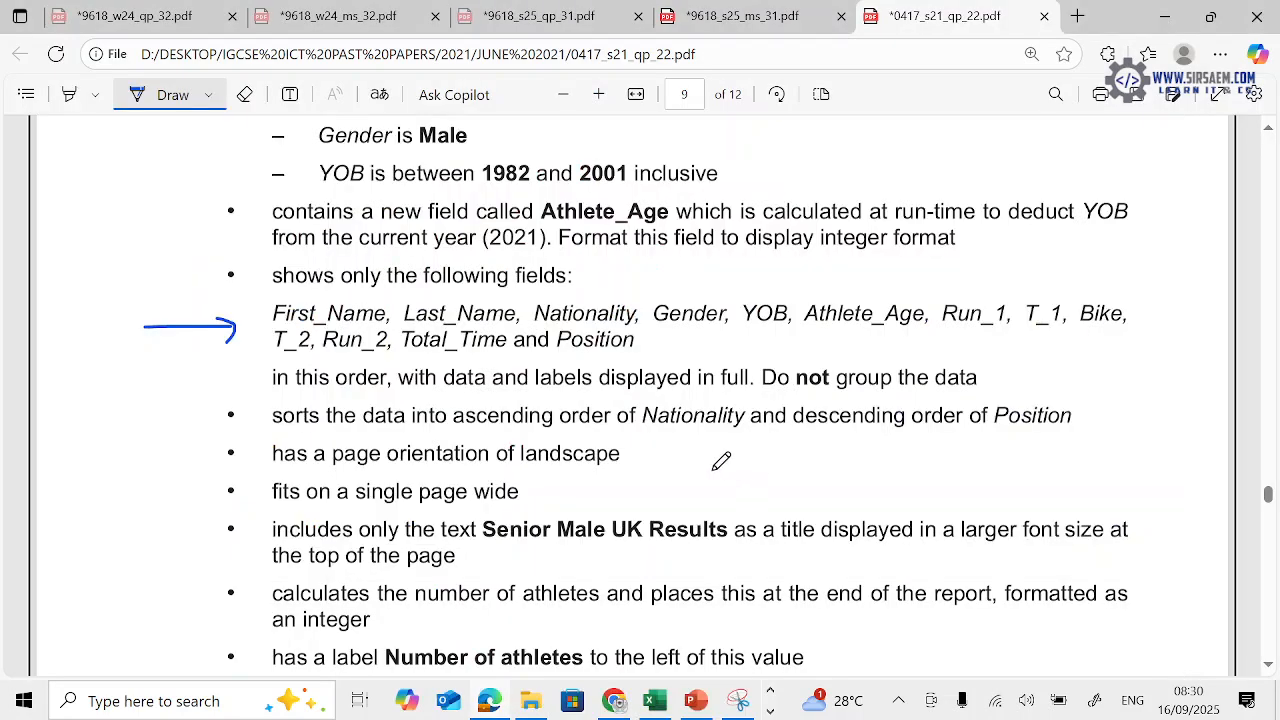
Add Run_1, T_1 and Bike from J2122DUATHLON to the query grid, checking each against the exam paper's field list
key(alt+Tab)
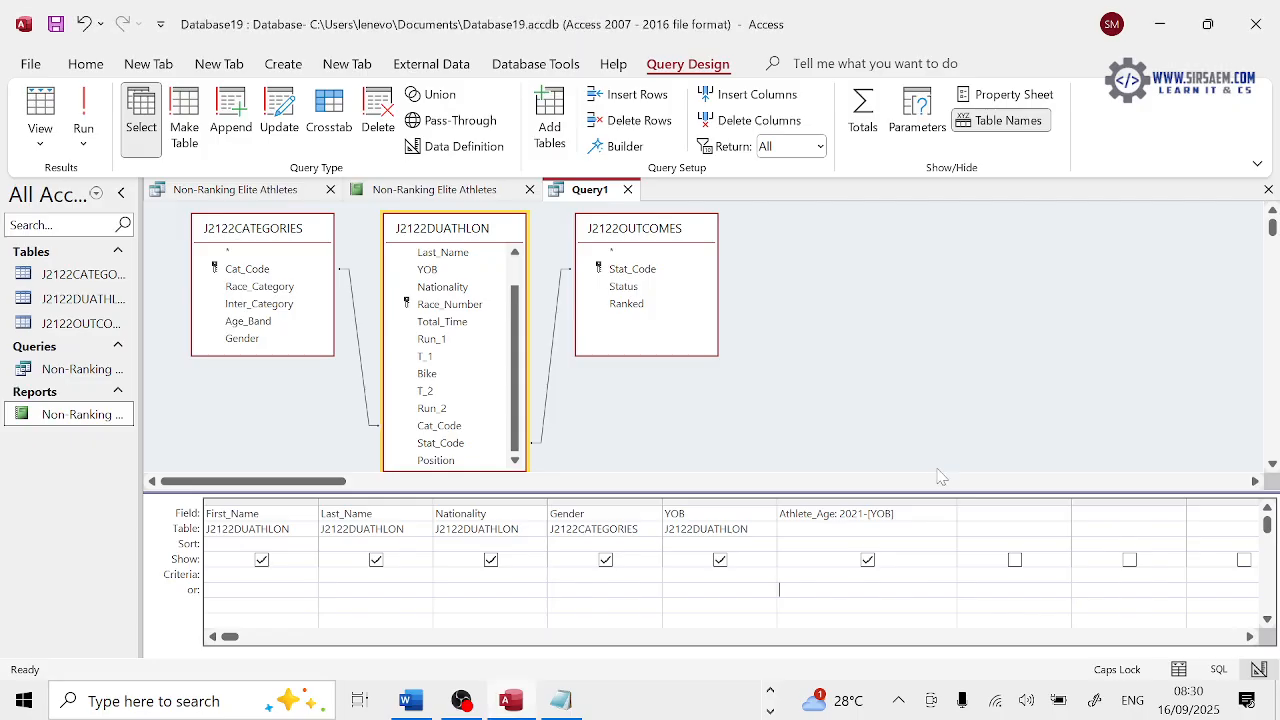
double_click(463, 343)
key(alt+Tab)
key(alt+Tab)
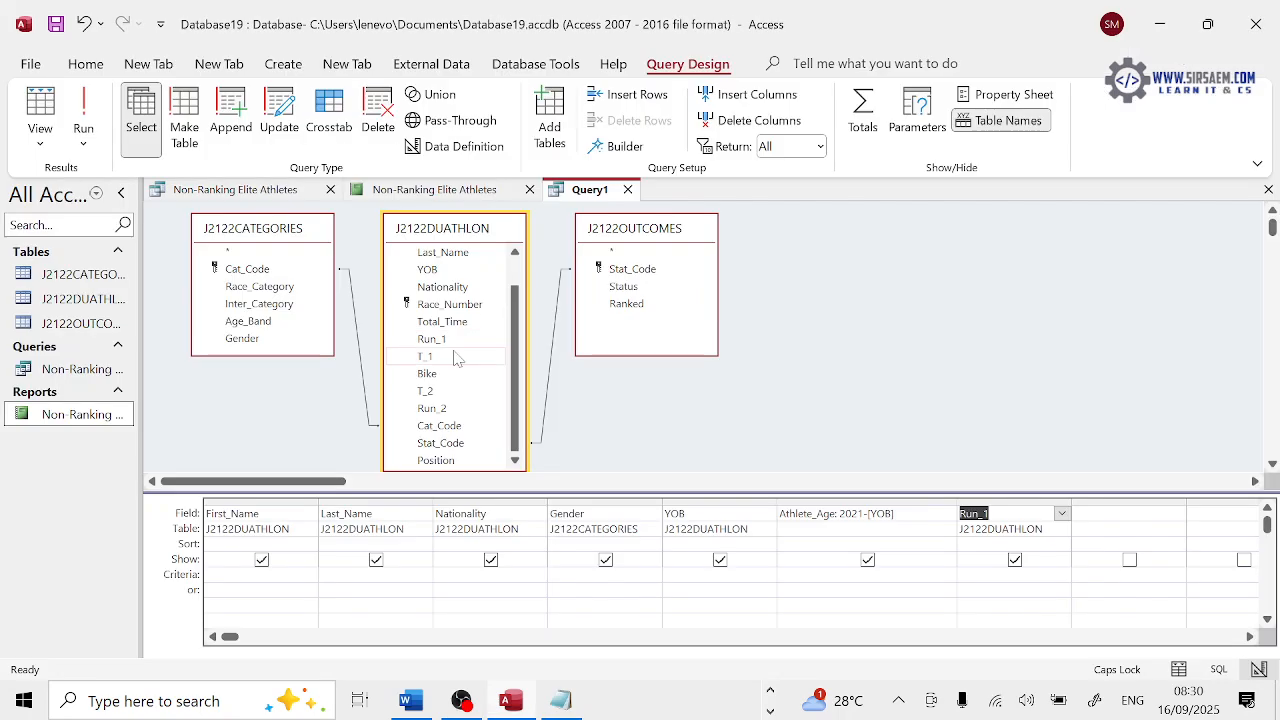
double_click(482, 357)
key(alt+Tab)
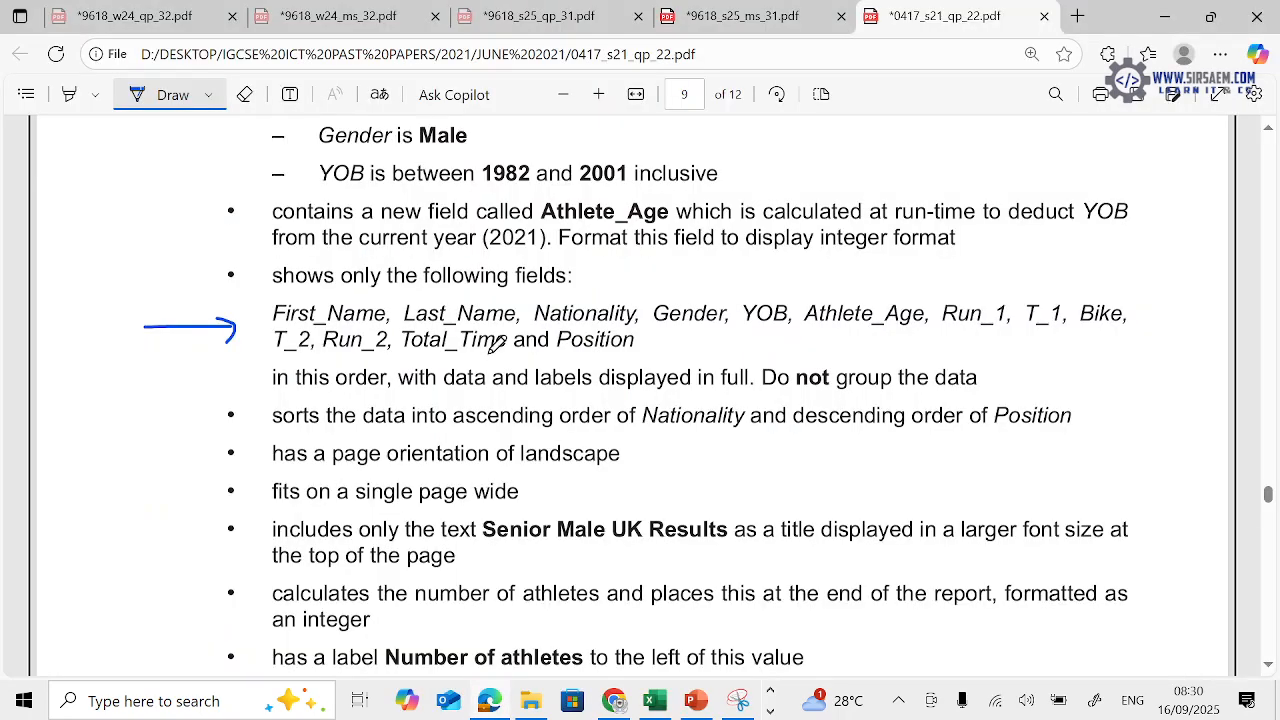
key(alt+Tab)
click(449, 375)
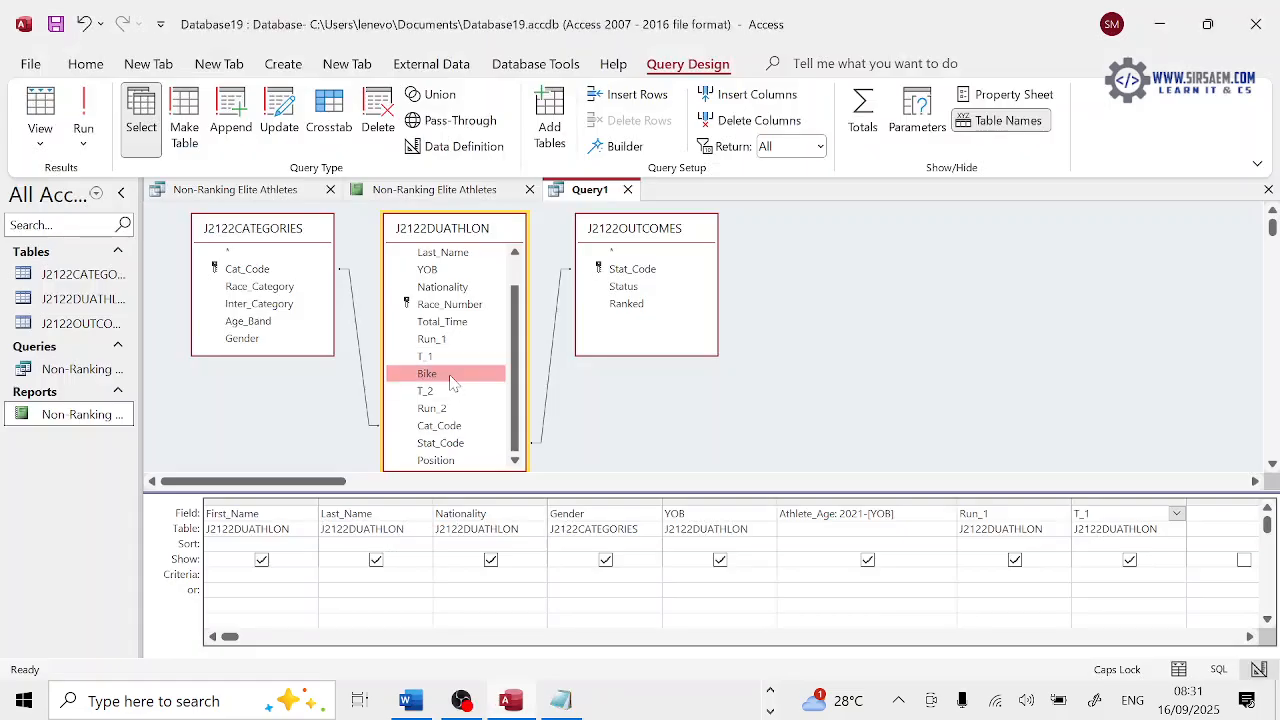
double_click(449, 375)
key(alt+Tab)
key(alt+Tab)
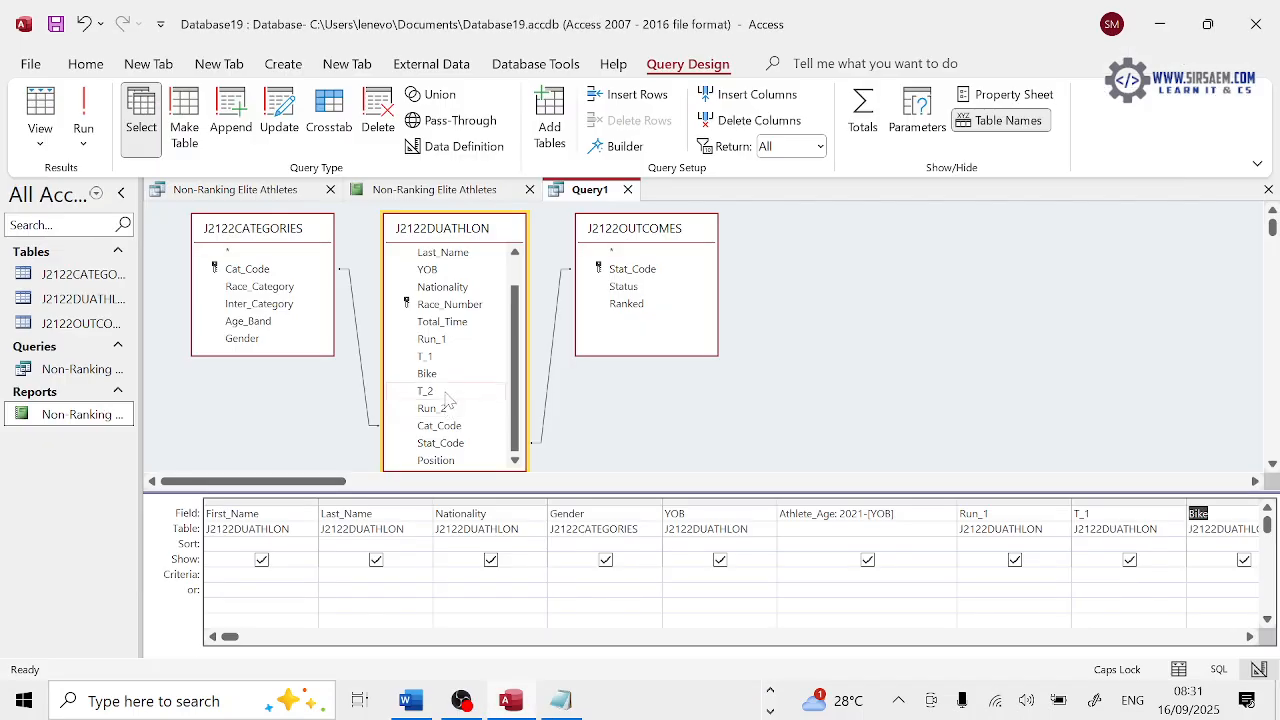
Add T_2 and Run_2 from J2122DUATHLON to the query grid, following the exam paper's field order
key(alt+Tab)
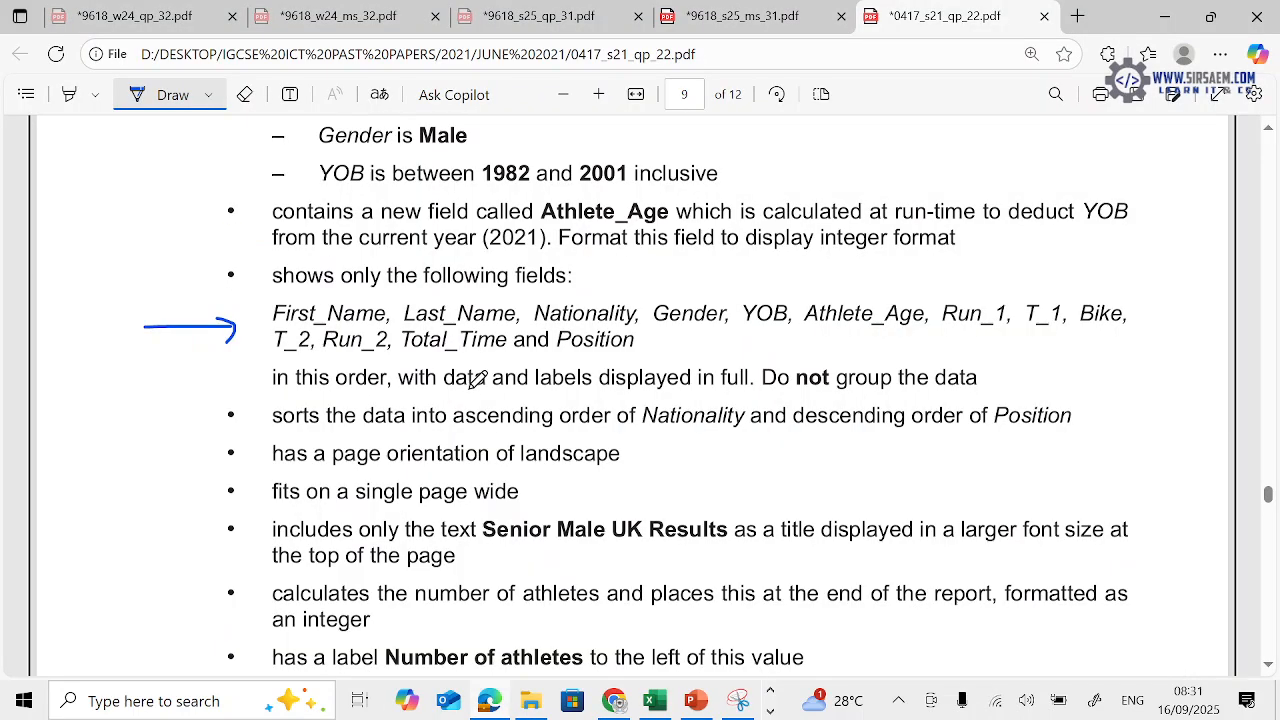
key(alt+Tab)
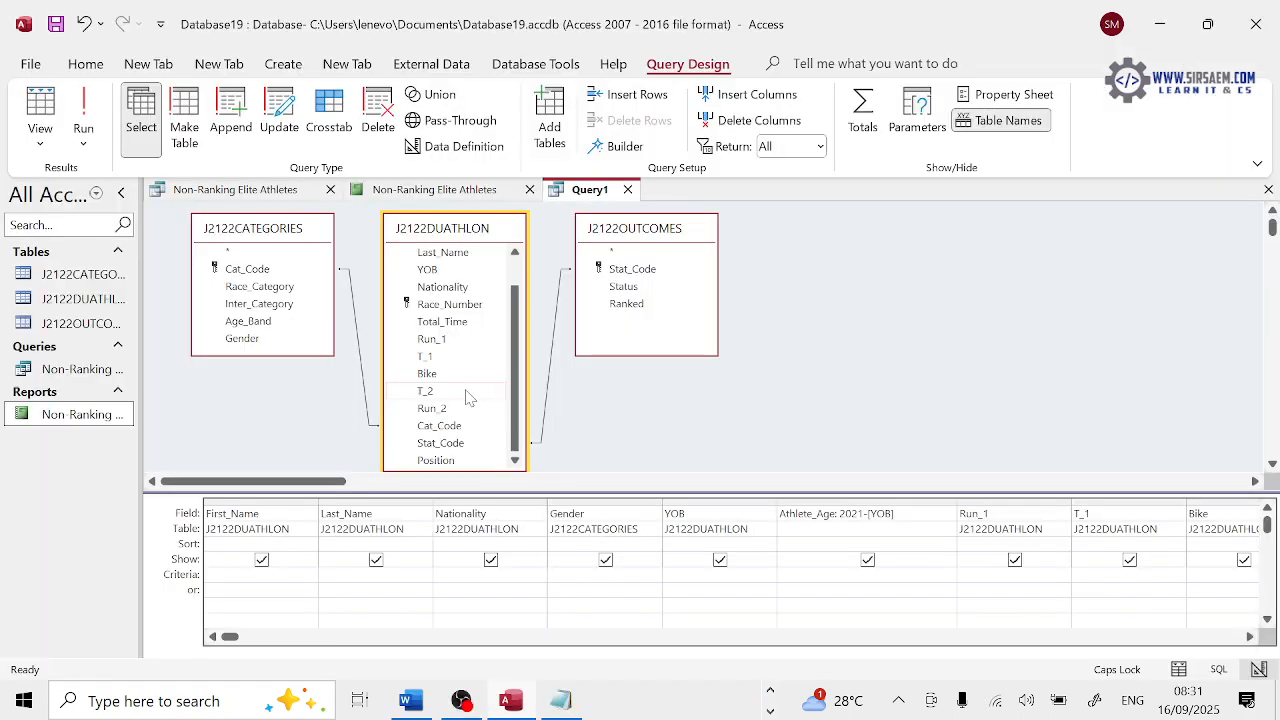
click(1249, 636)
click(1249, 636)
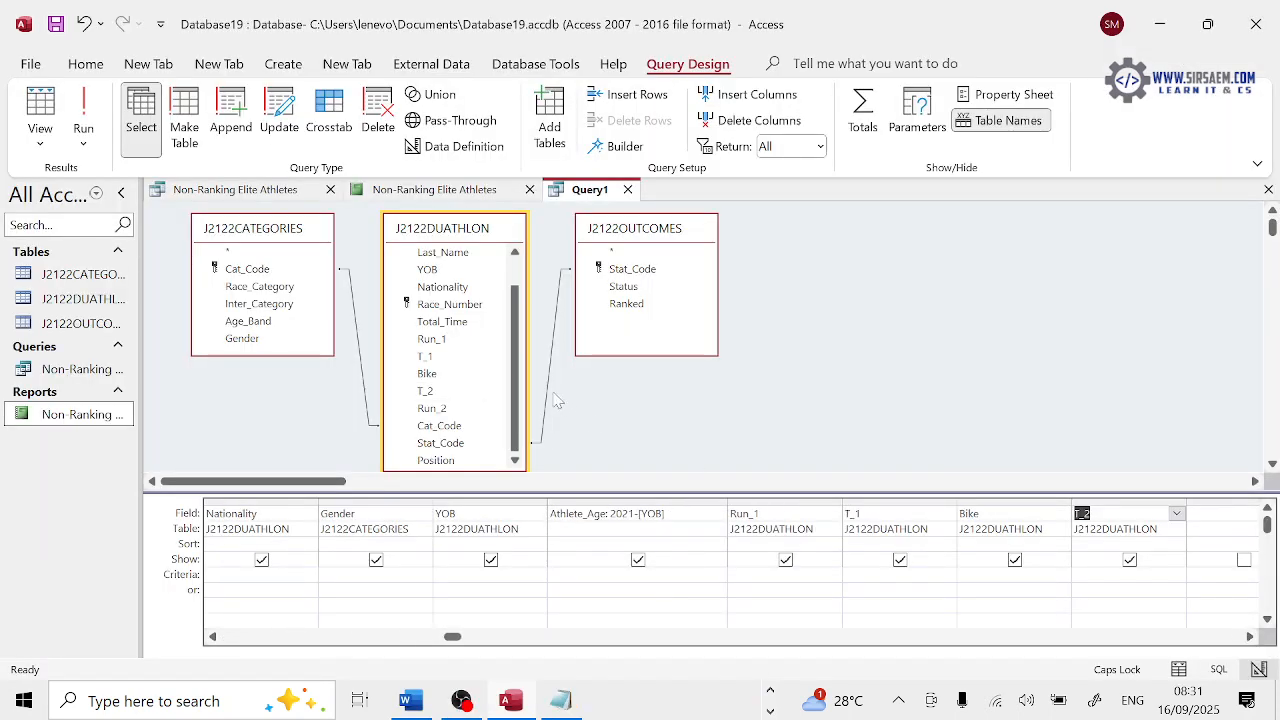
double_click(468, 409)
key(alt+Tab)
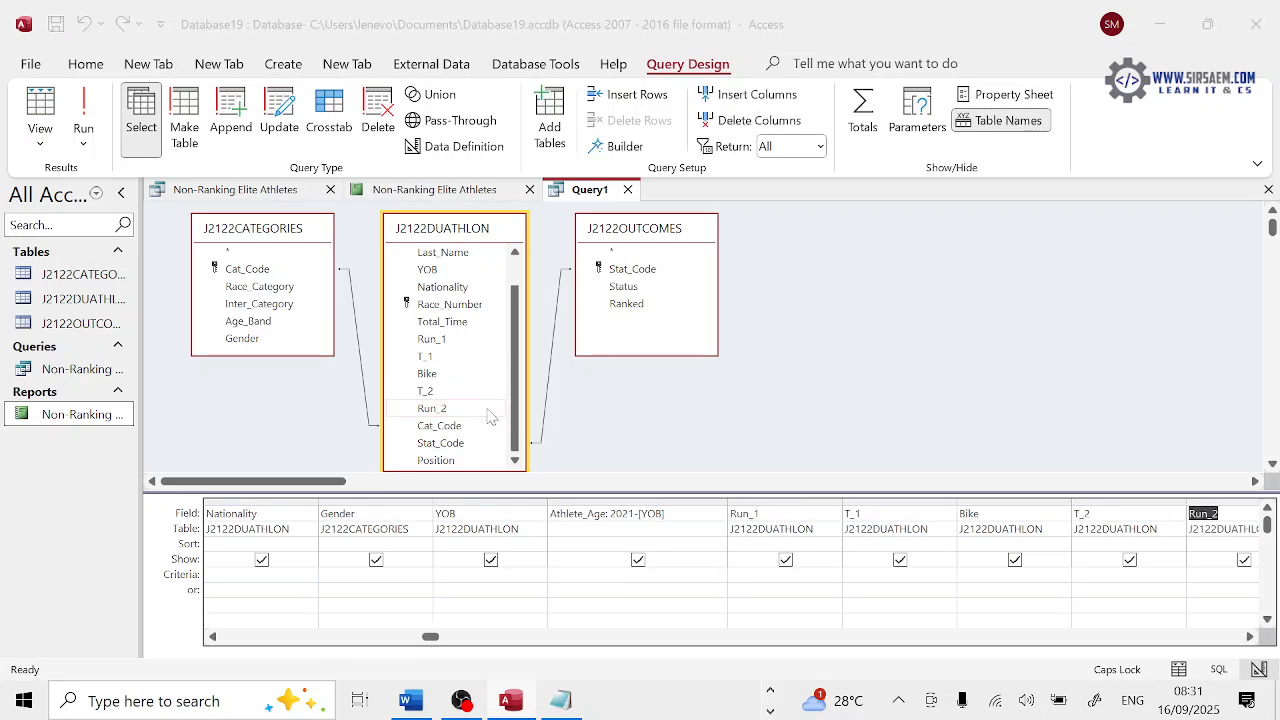
key(alt+Tab)
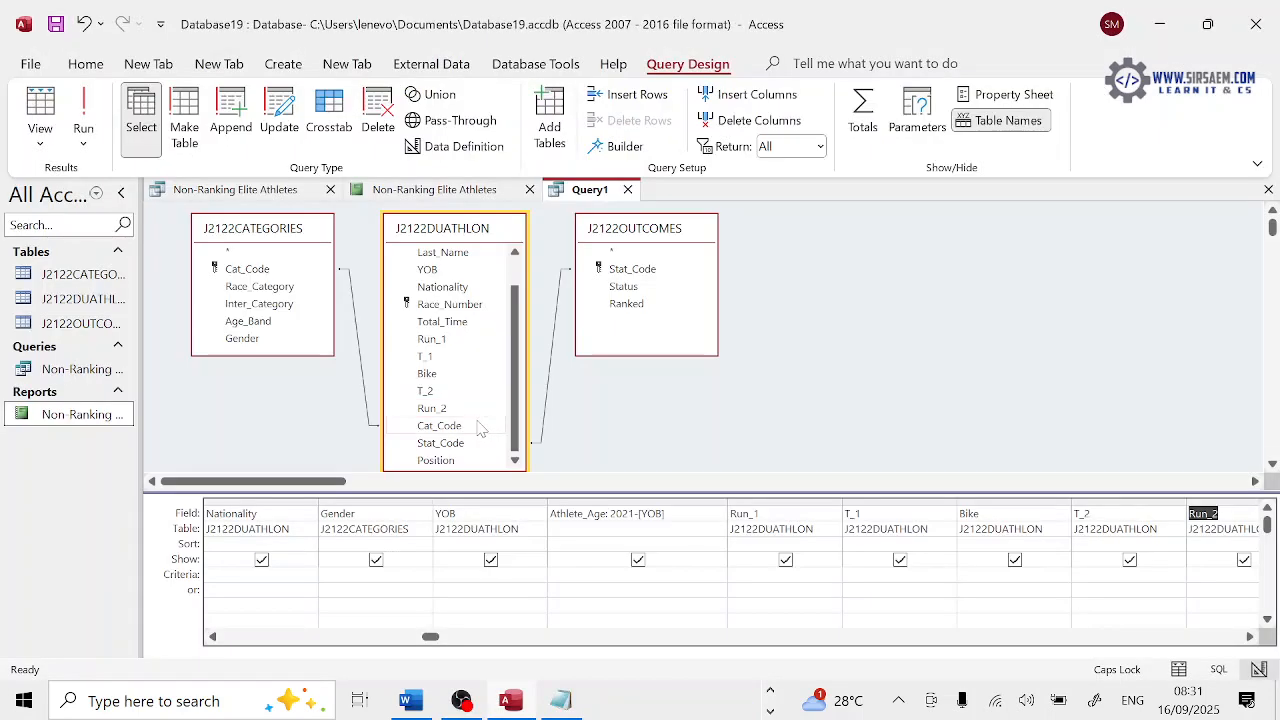
Add Total_Time and Position from J2122DUATHLON as the last two query columns
drag(516, 420, 480, 362)
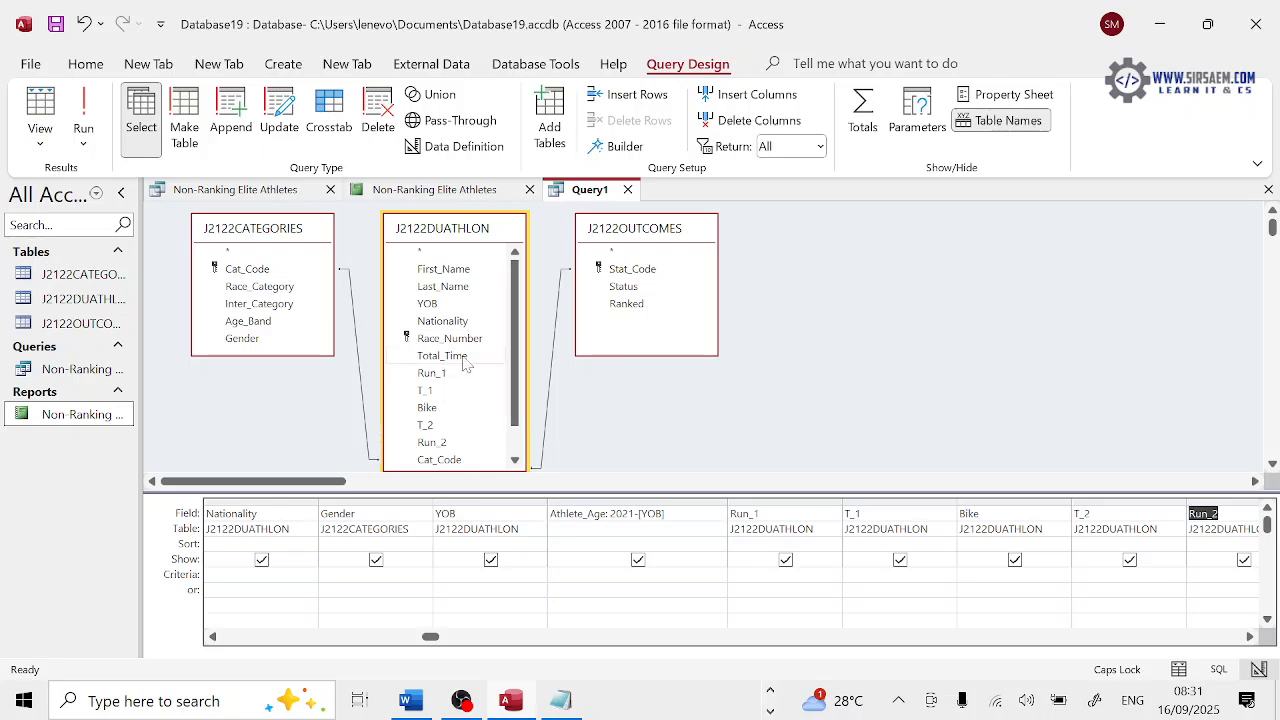
key(alt+Tab)
key(alt+Tab)
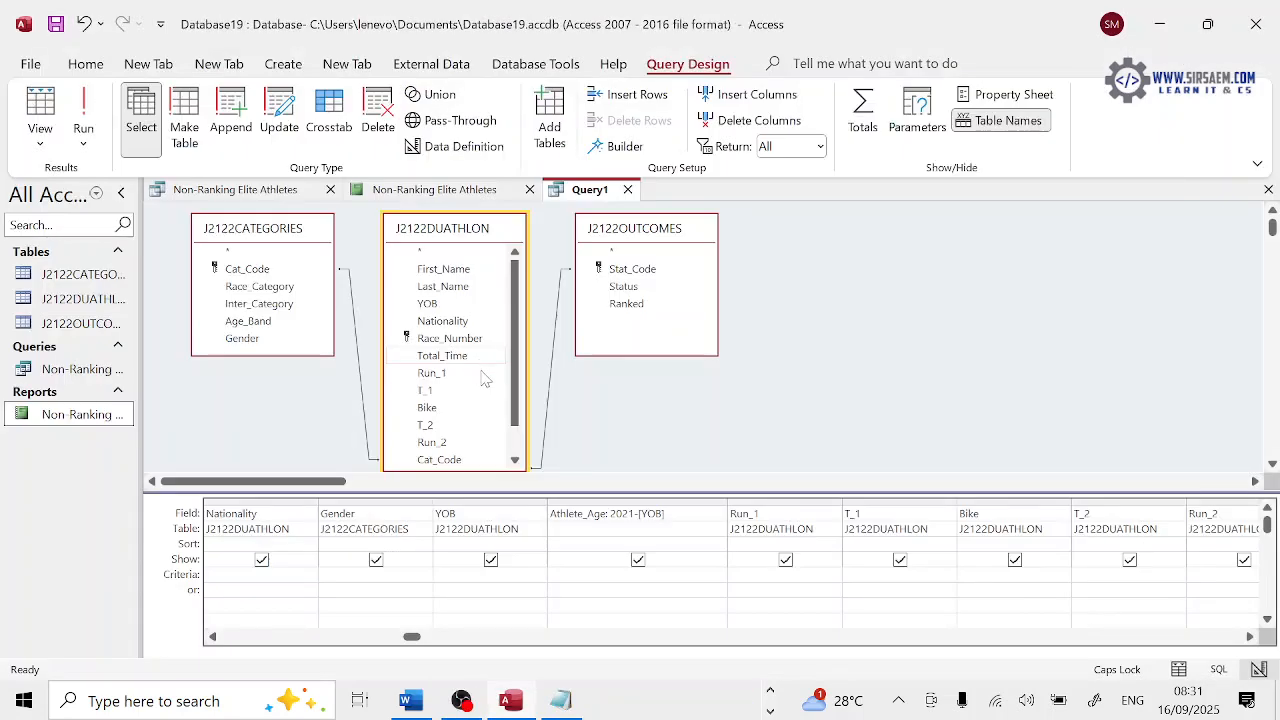
drag(520, 386, 476, 460)
double_click(465, 466)
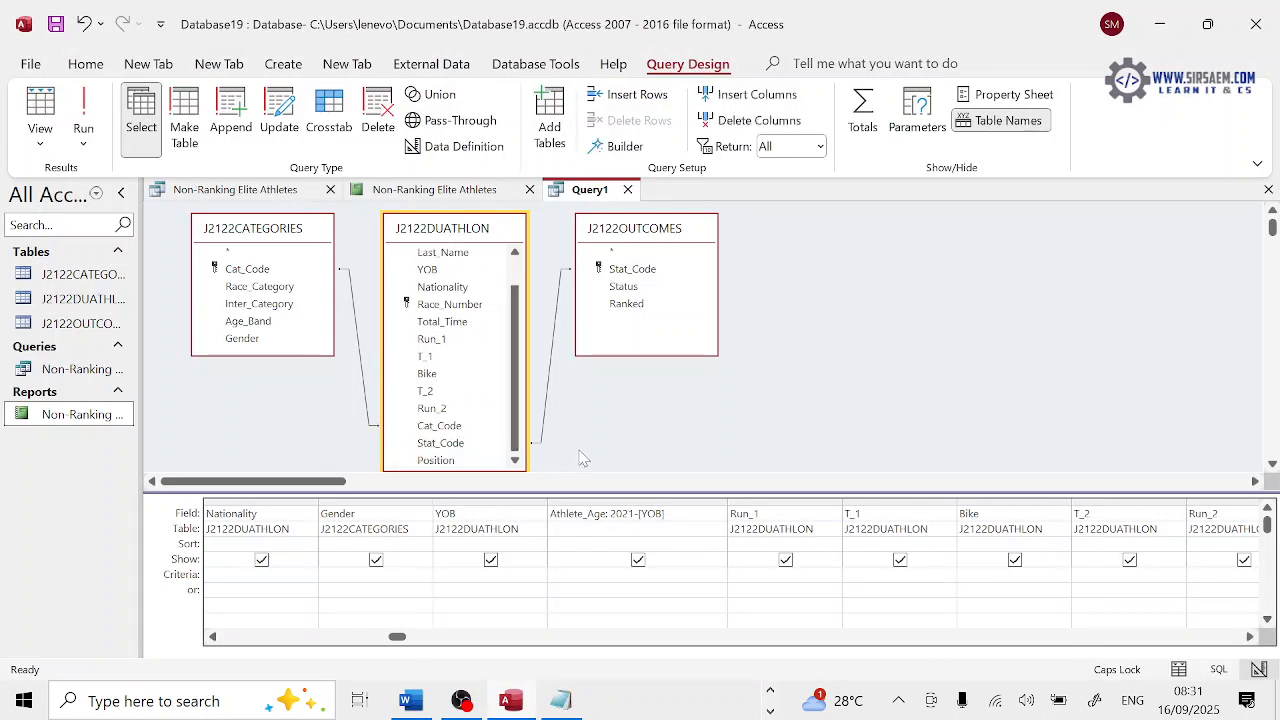
Run the query and check all result columns from First_Name to Position, selecting them across the datasheet
click(86, 110)
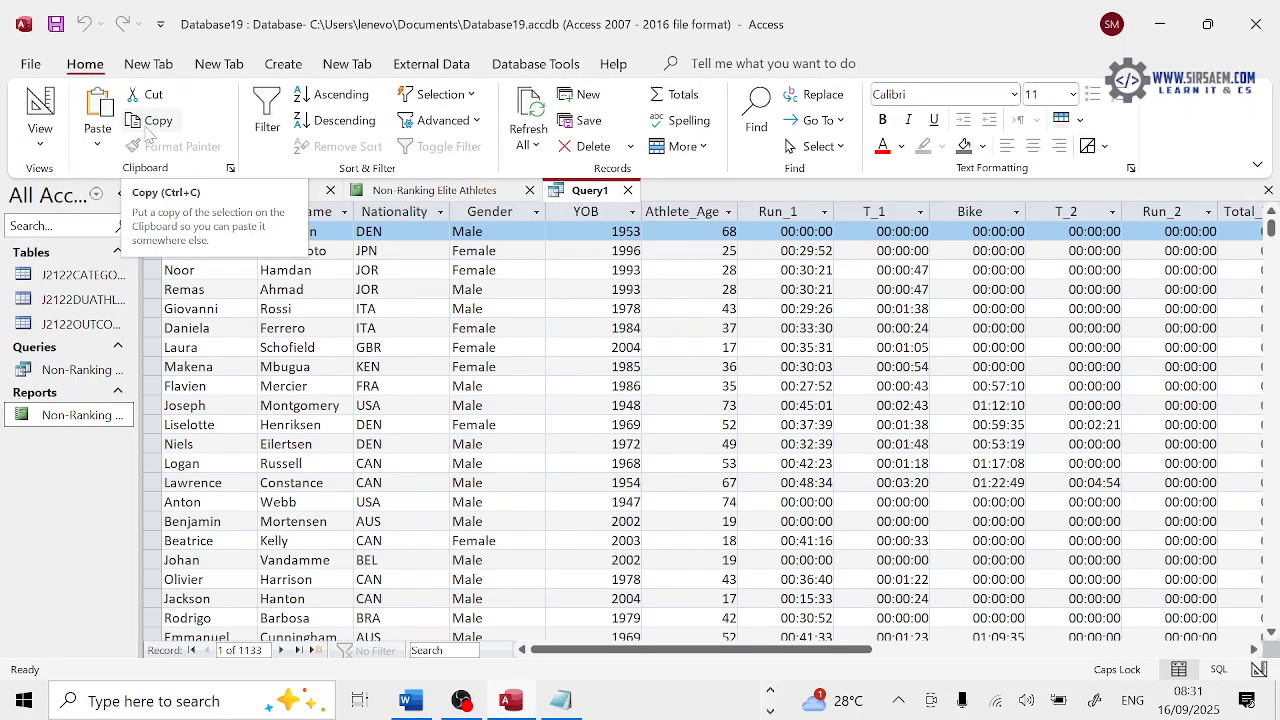
drag(778, 657, 872, 657)
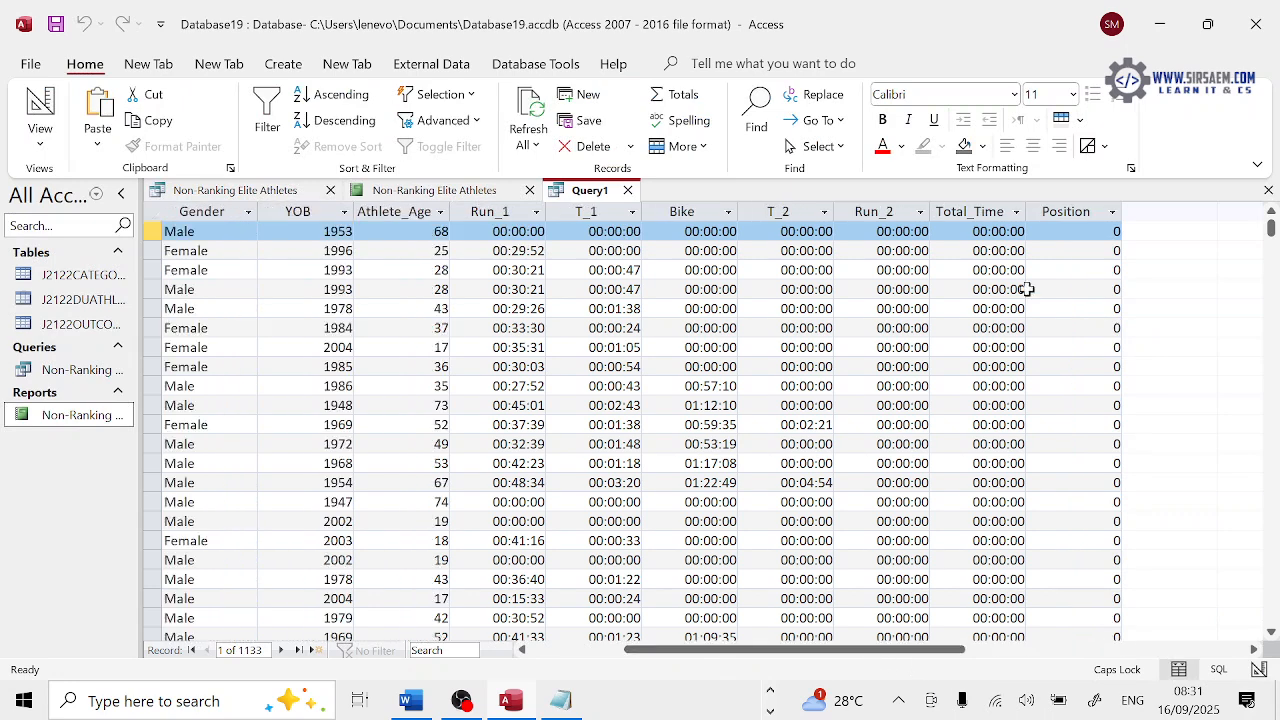
drag(1058, 211, 232, 212)
On the exam paper, mark the field list, draw a curved arrow from it up to the selection criteria, and turn drawing off
key(alt+Tab)
click(360, 309)
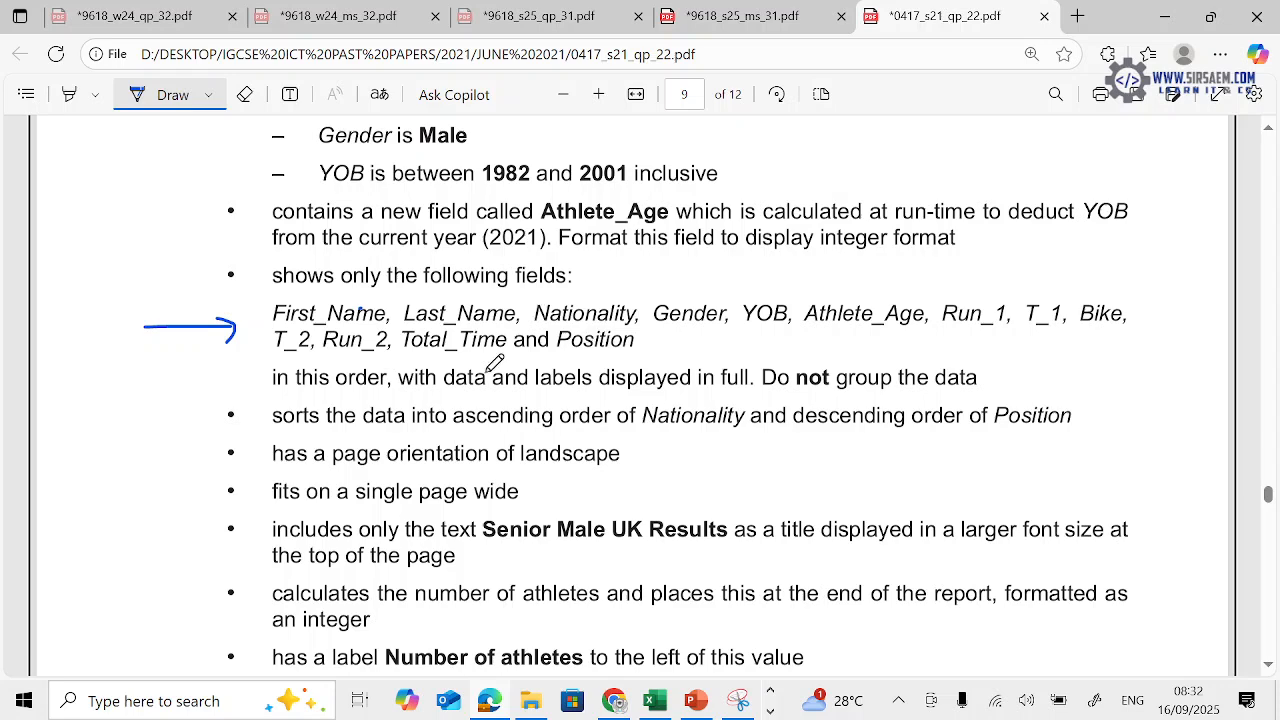
drag(926, 343, 952, 334)
scroll(274, 330, up, 3)
mouse_move(208, 530)
mouse_down()
mouse_move(100, 457)
mouse_move(217, 308)
mouse_move(206, 331)
mouse_up()
click(163, 103)
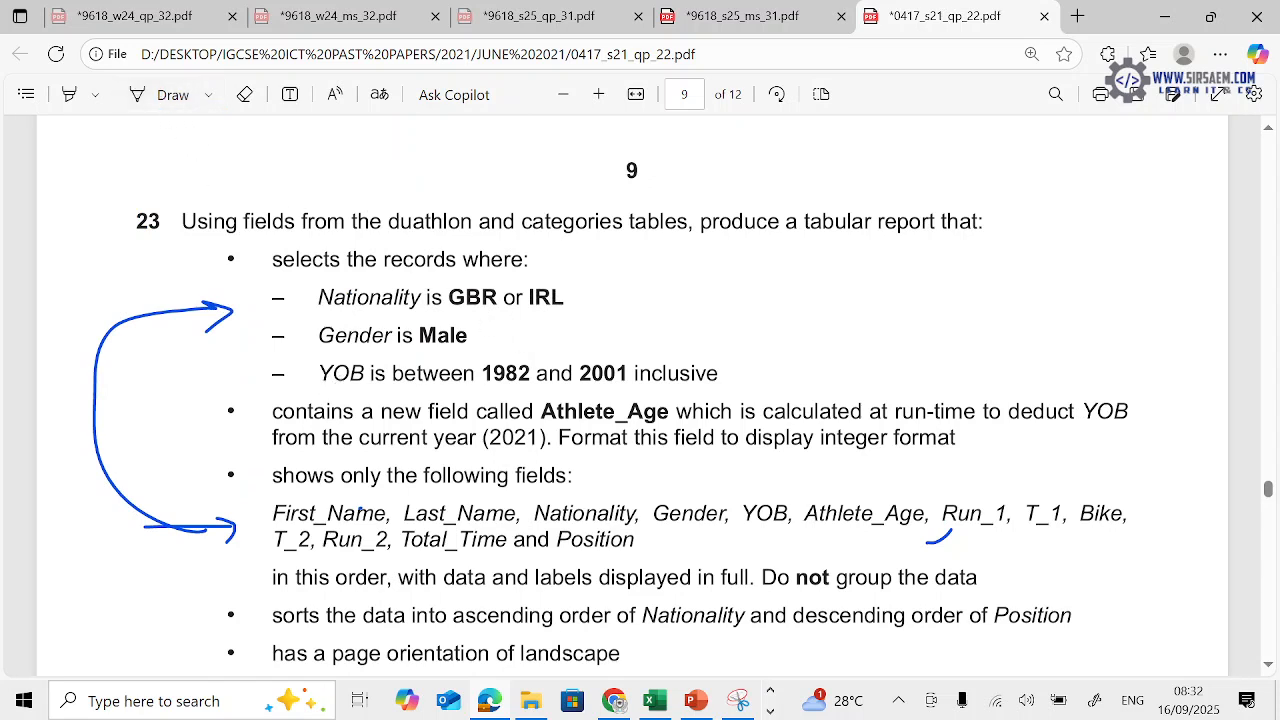
Copy "GBR or IRL" from the exam paper and enter it as the Nationality criterion in the query design
drag(443, 297, 565, 297)
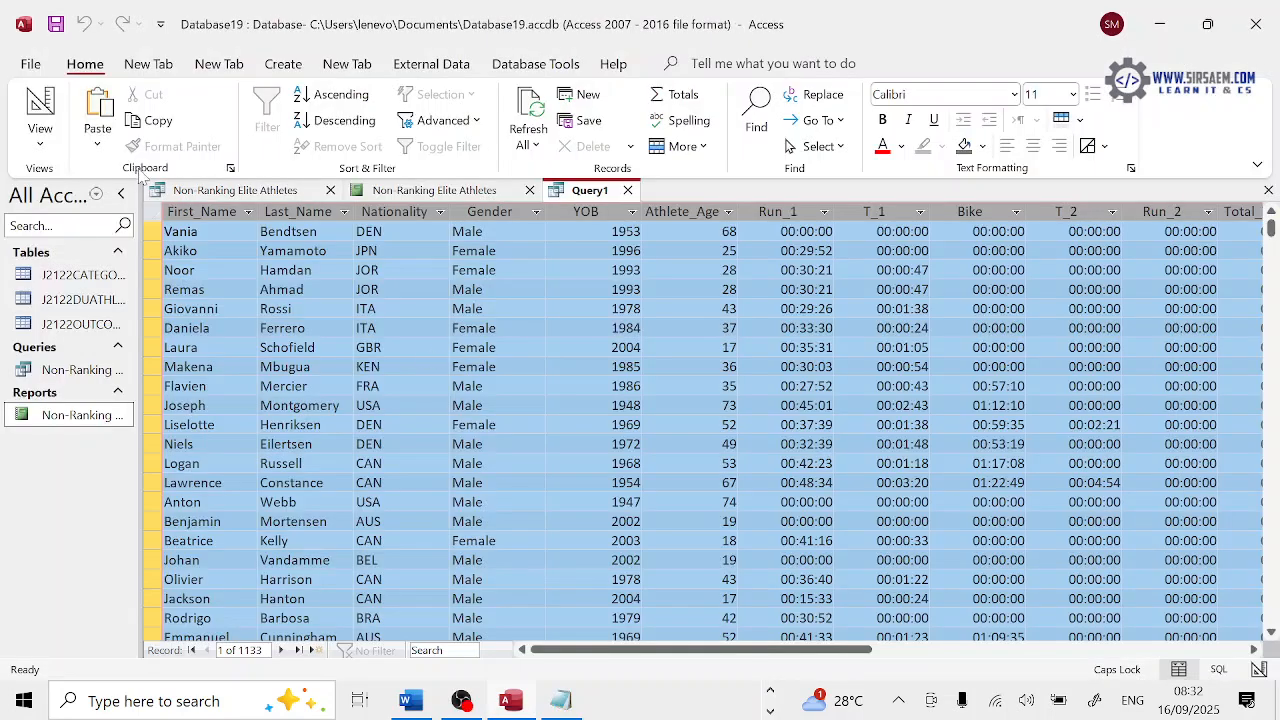
click(40, 143)
click(80, 262)
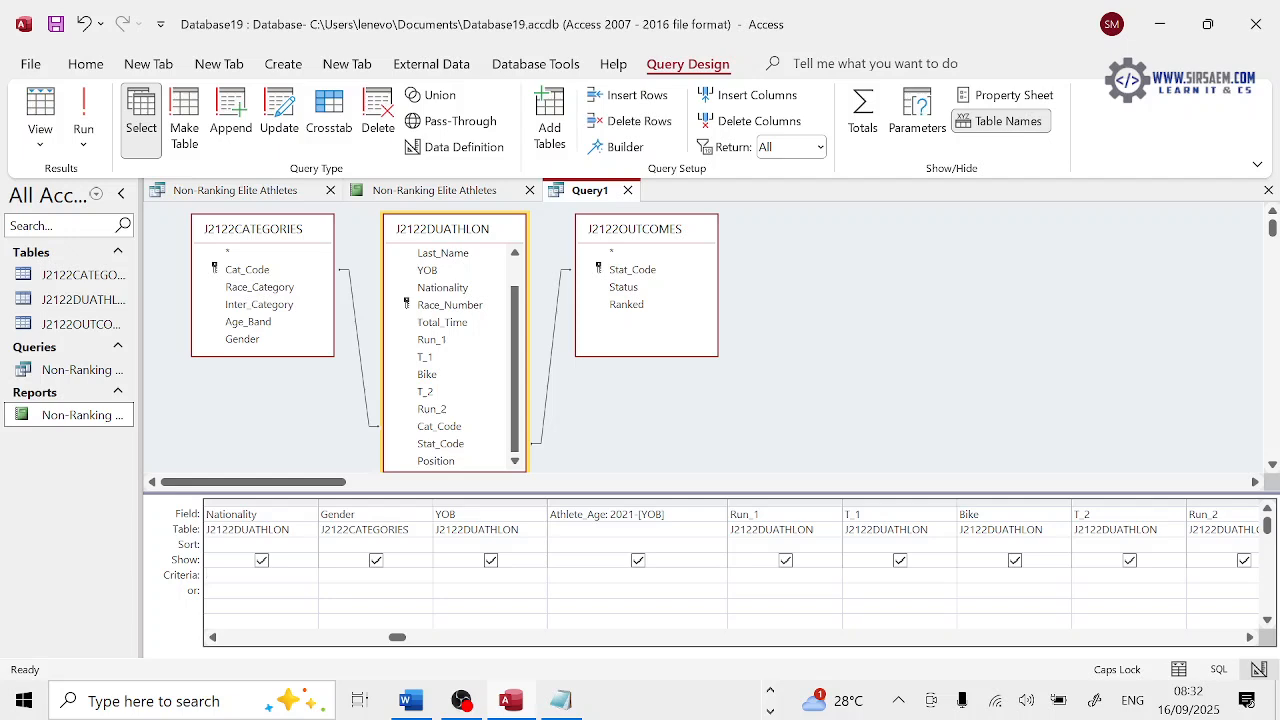
text(GBR or IRL)
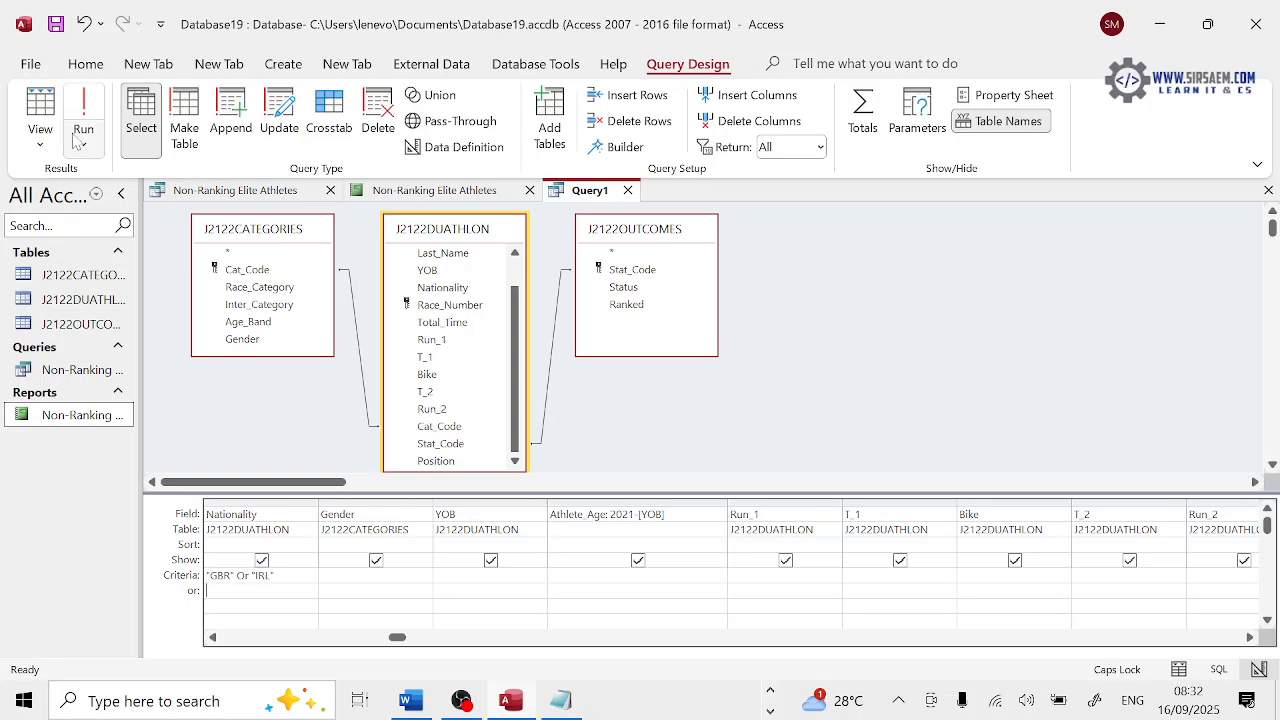
Run the query and review the Nationality column of the results
click(84, 104)
click(396, 214)
scroll(414, 357, down, 5)
scroll(414, 357, up, 4)
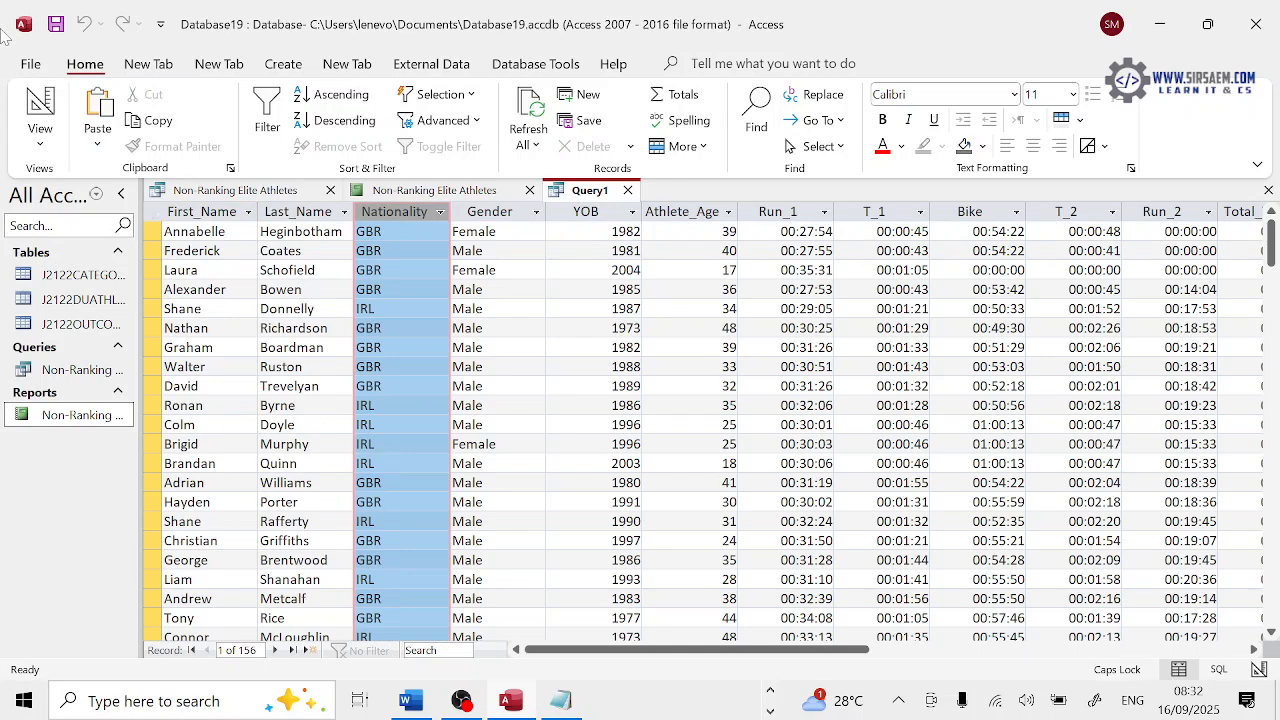
Return to the query design, set the Gender criterion to Male and run the query
click(40, 128)
click(100, 262)
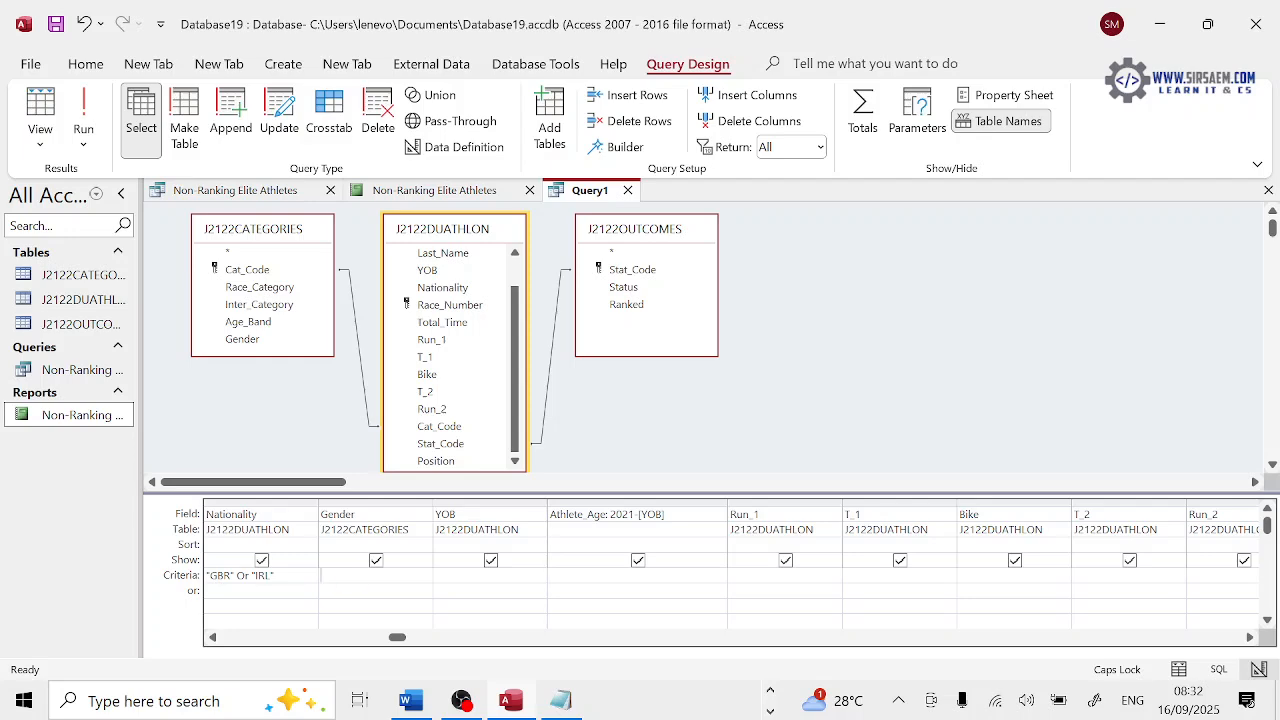
text(Male)
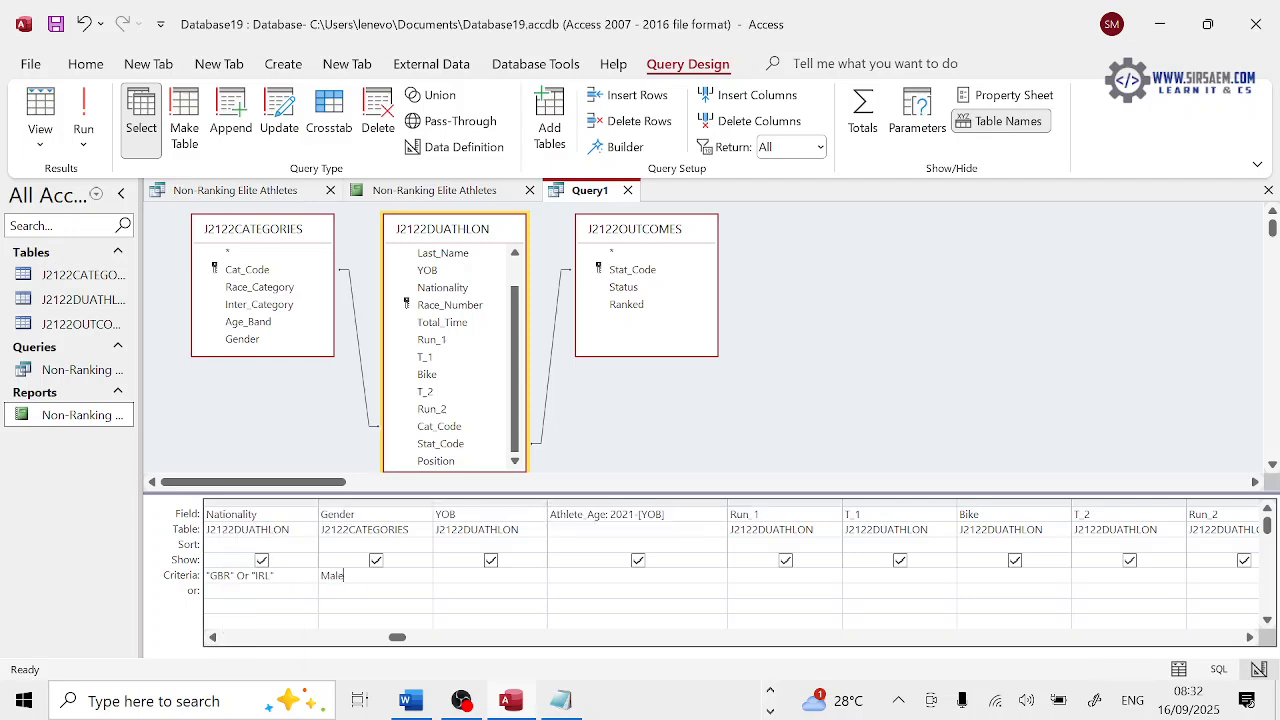
click(83, 115)
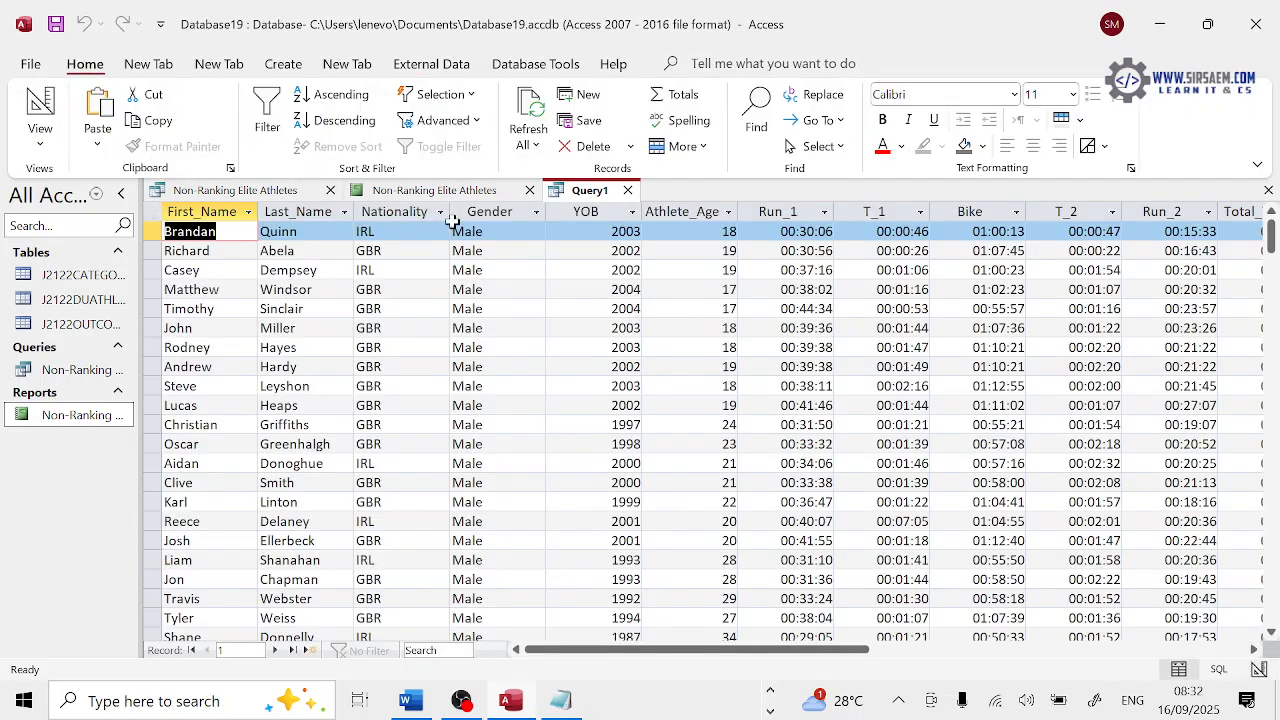
Copy the years 1982 and 2001 from the exam paper, set the YOB criterion to >=1982 And <=2001, and widen the YOB column
click(40, 130)
click(105, 265)
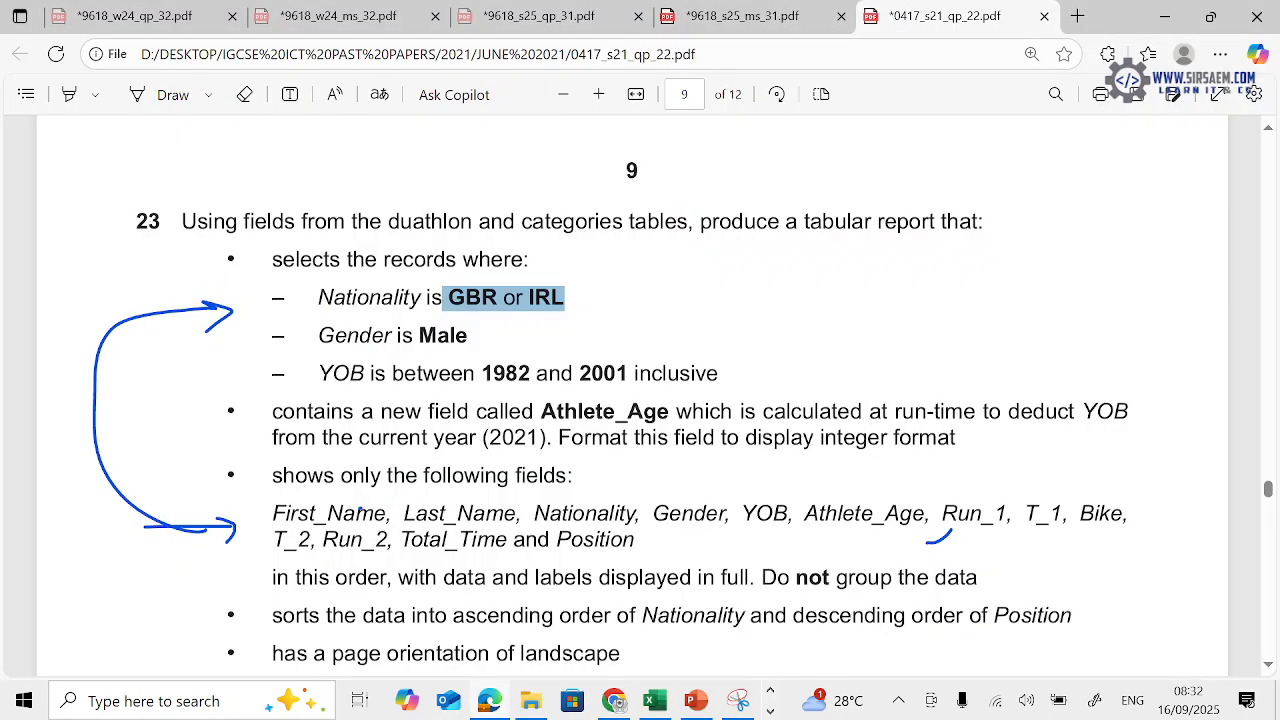
drag(482, 373, 627, 373)
key(ctrl+c)
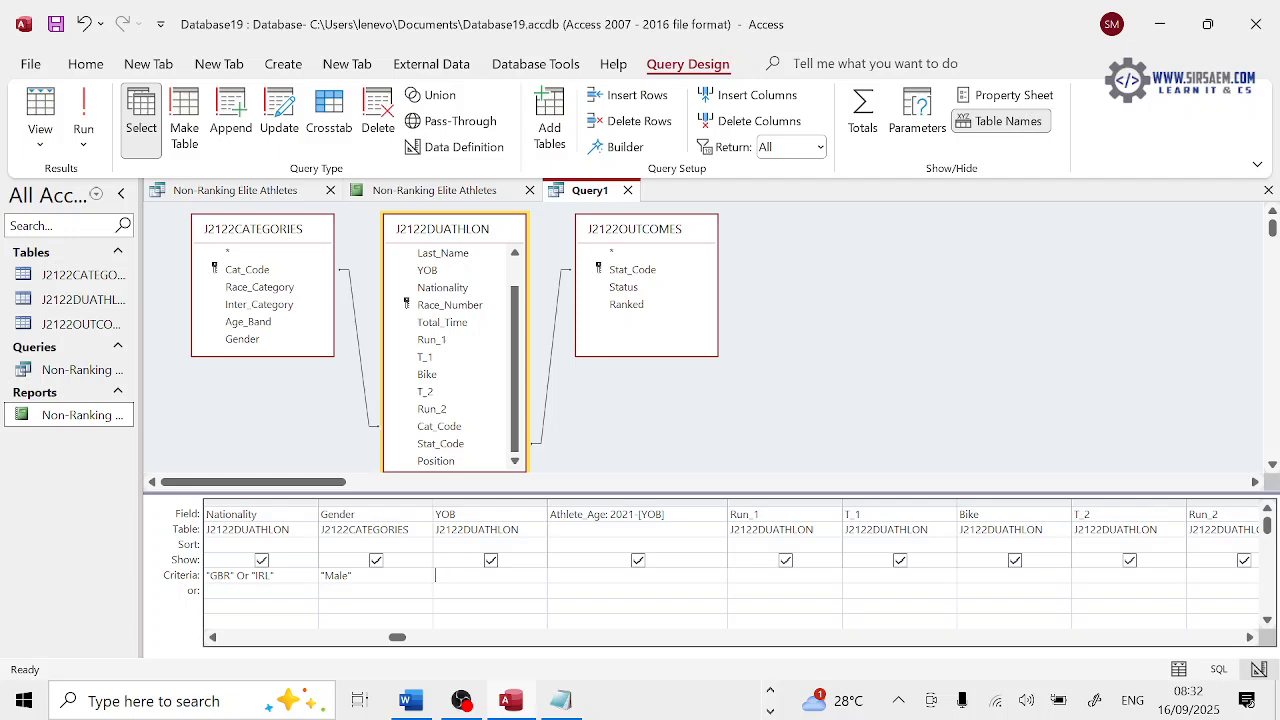
text(>= 1982 and 2001<=)
click(472, 606)
drag(543, 505, 579, 505)
click(438, 575)
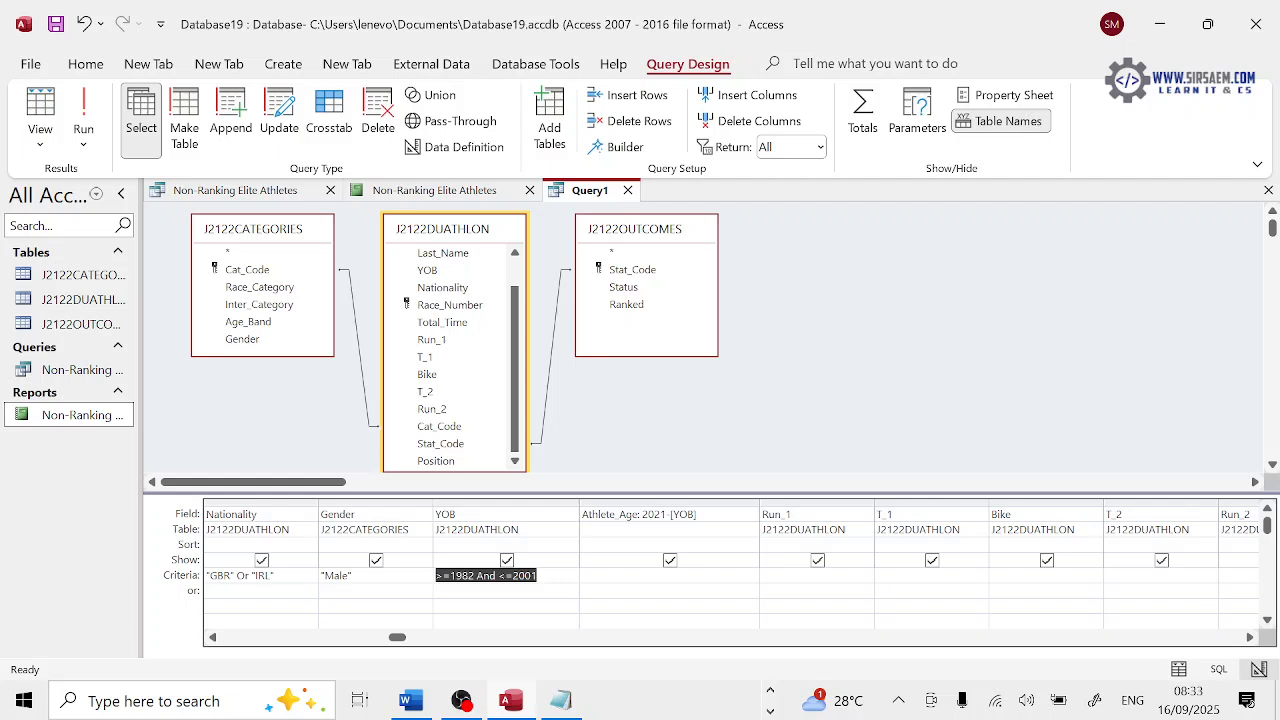
Paste "1982 and 2001" below the Athlete_Age expression in Notepad, and rewrite the YOB criterion in Access as >=1982 And <=2001
click(561, 701)
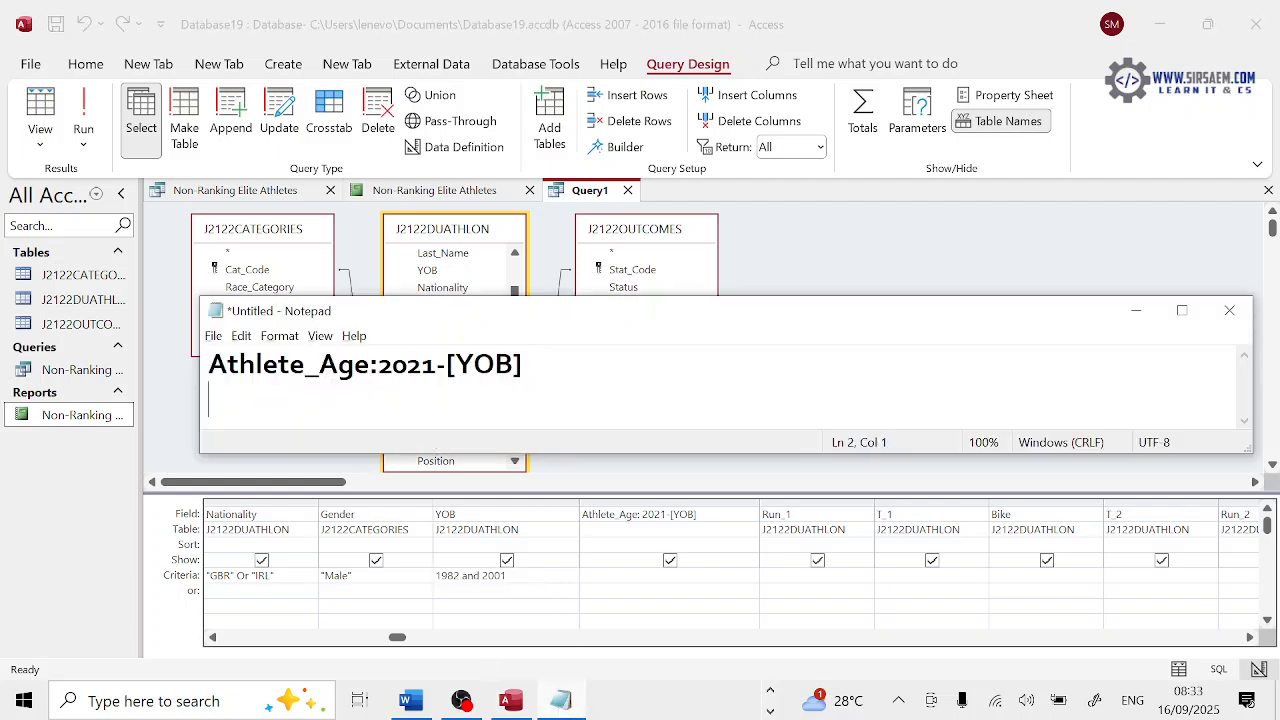
key(ctrl+v)
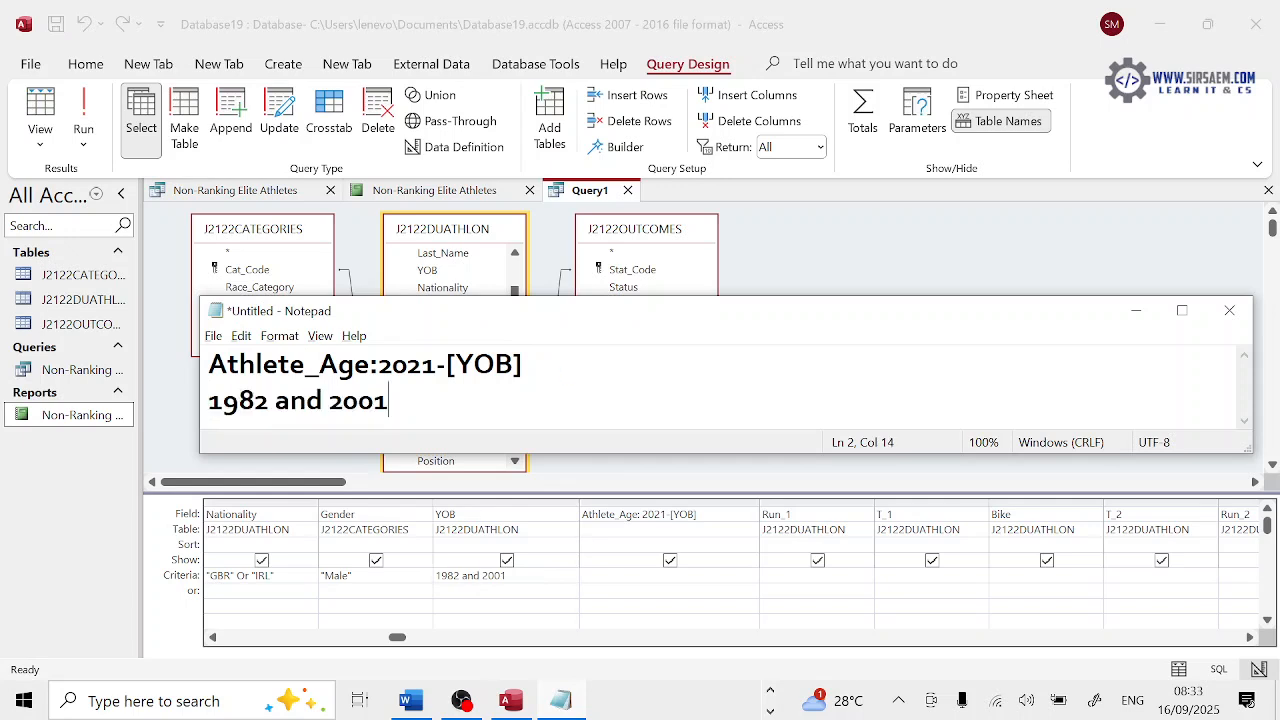
click(519, 583)
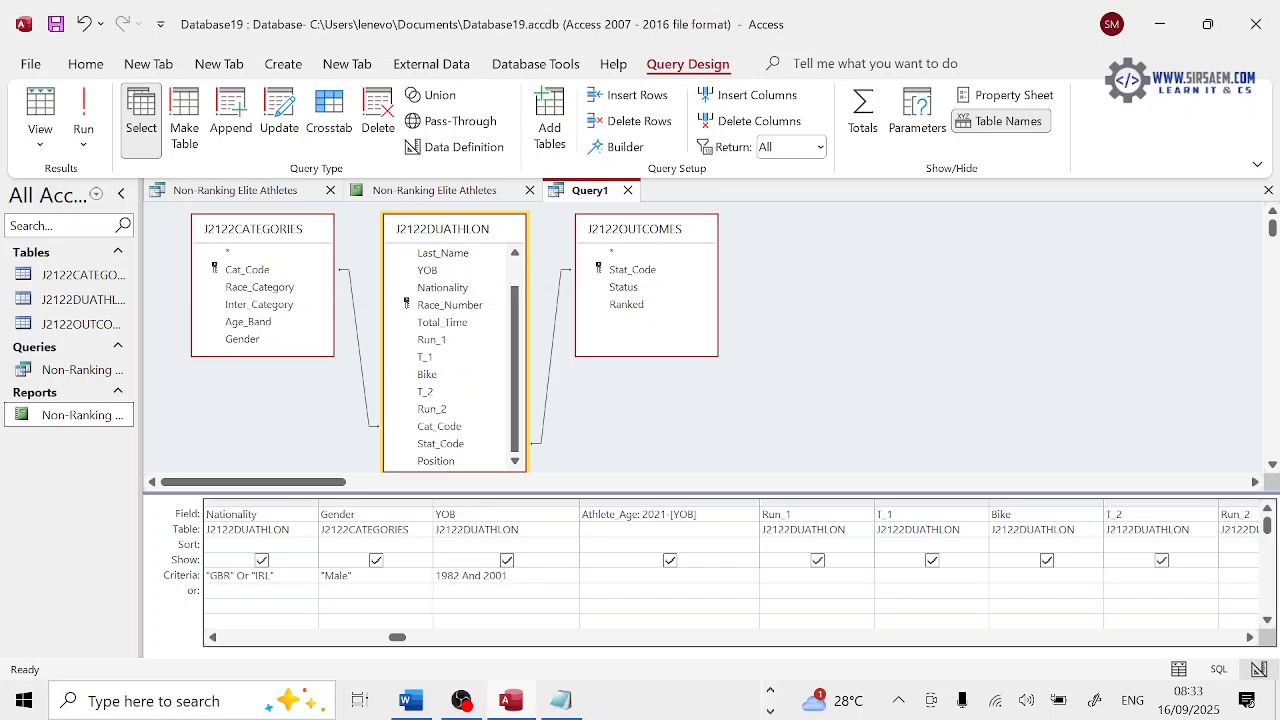
drag(275, 576, 207, 576)
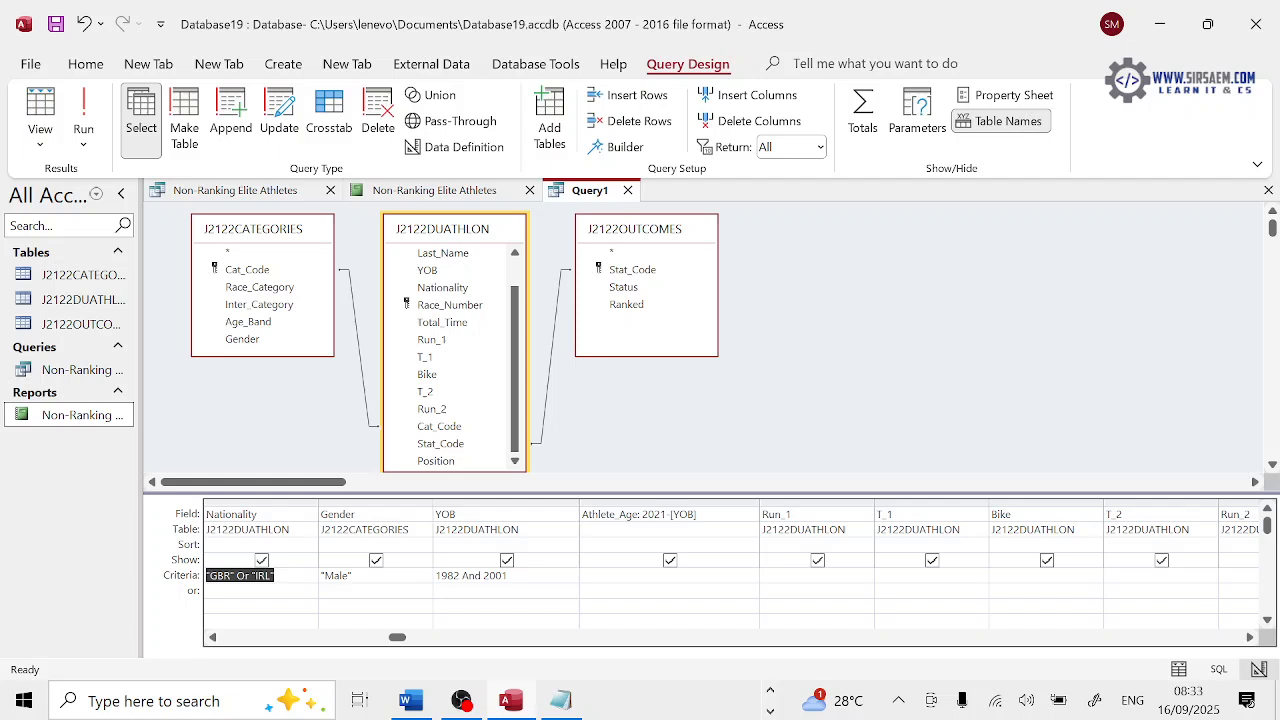
click(437, 576)
text(>=)
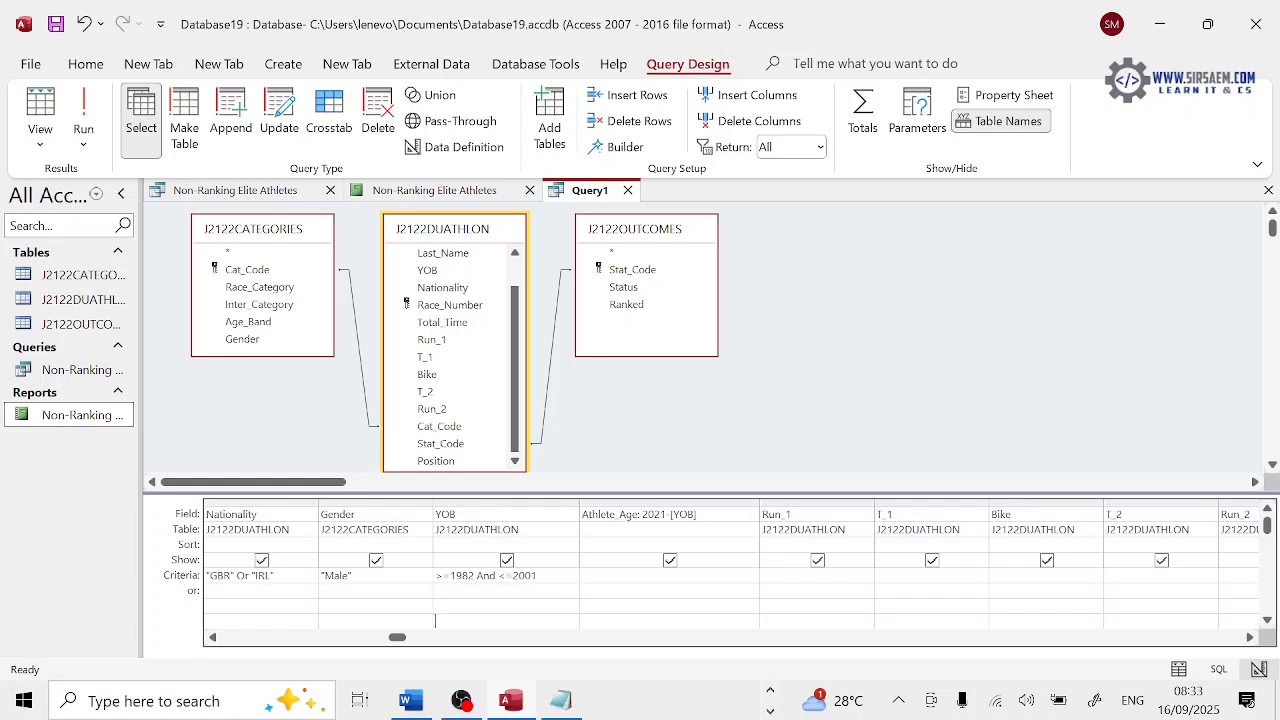
Run the query and check the birth years in the YOB column
click(85, 115)
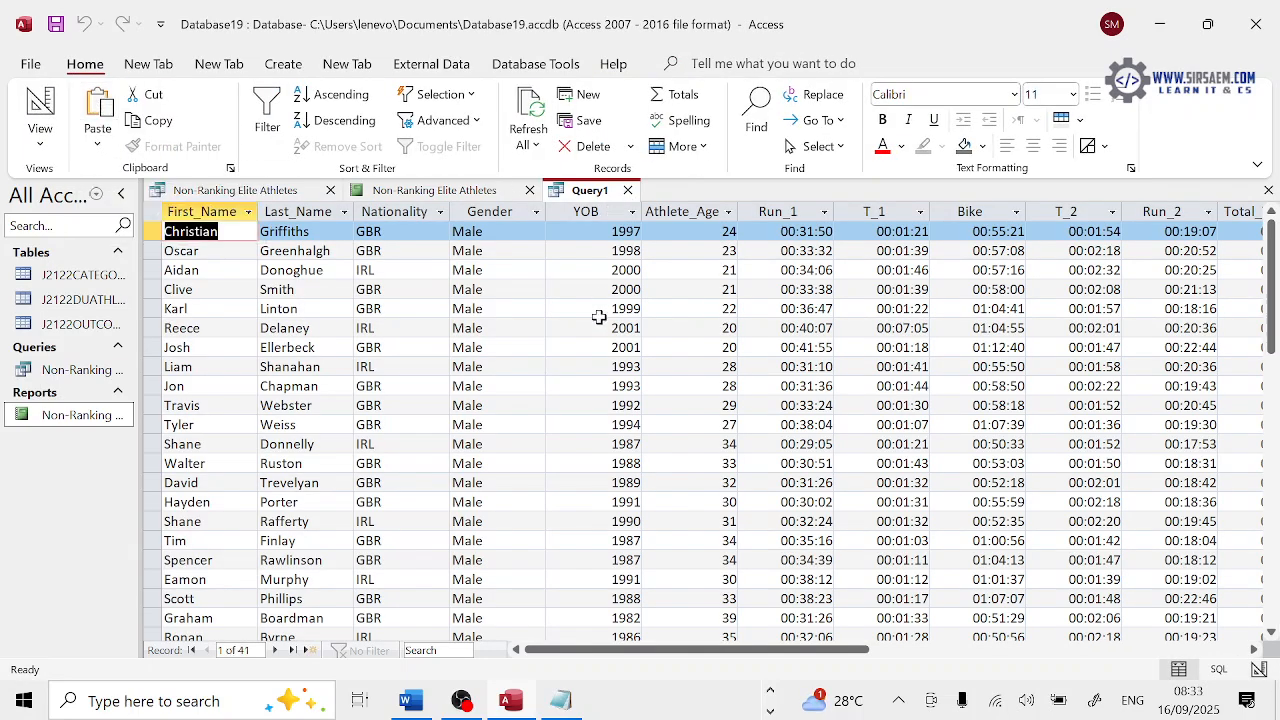
scroll(594, 510, down, 8)
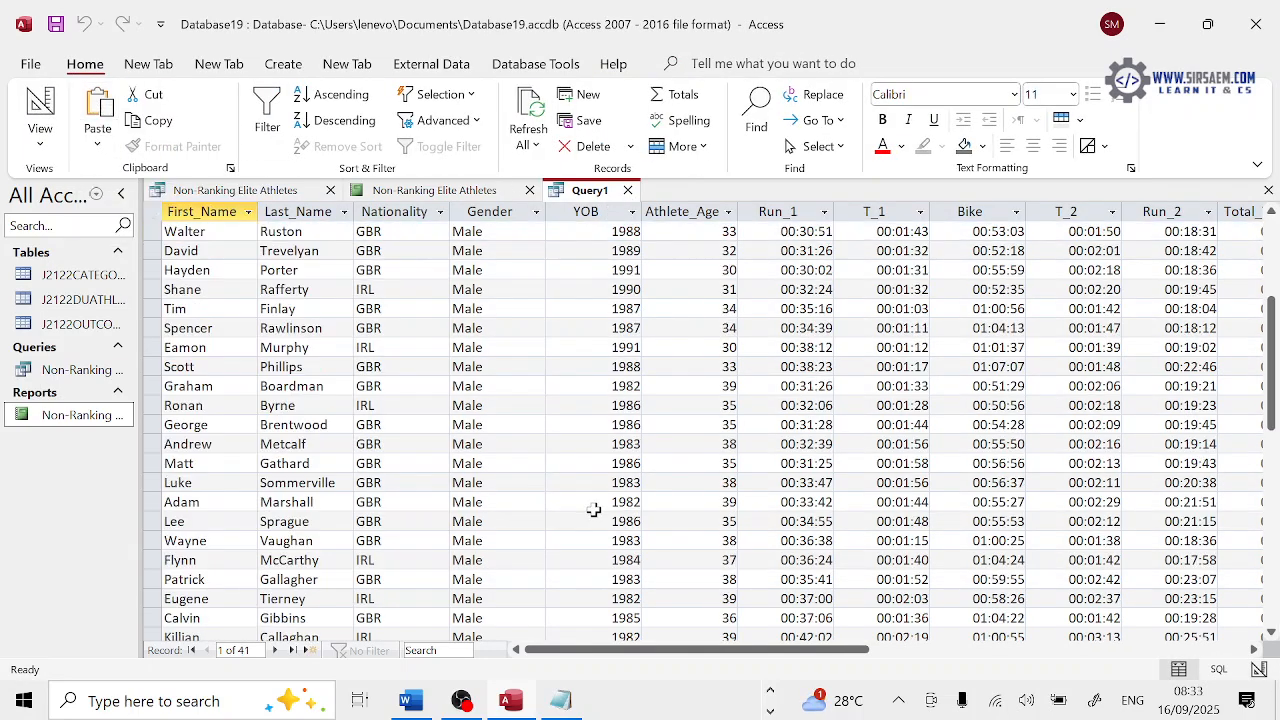
Copy the YOB criterion >=1982 And <=2001 from the query design and paste it over the second line in Notepad
click(40, 135)
click(100, 266)
click(437, 575)
key(ctrl+c)
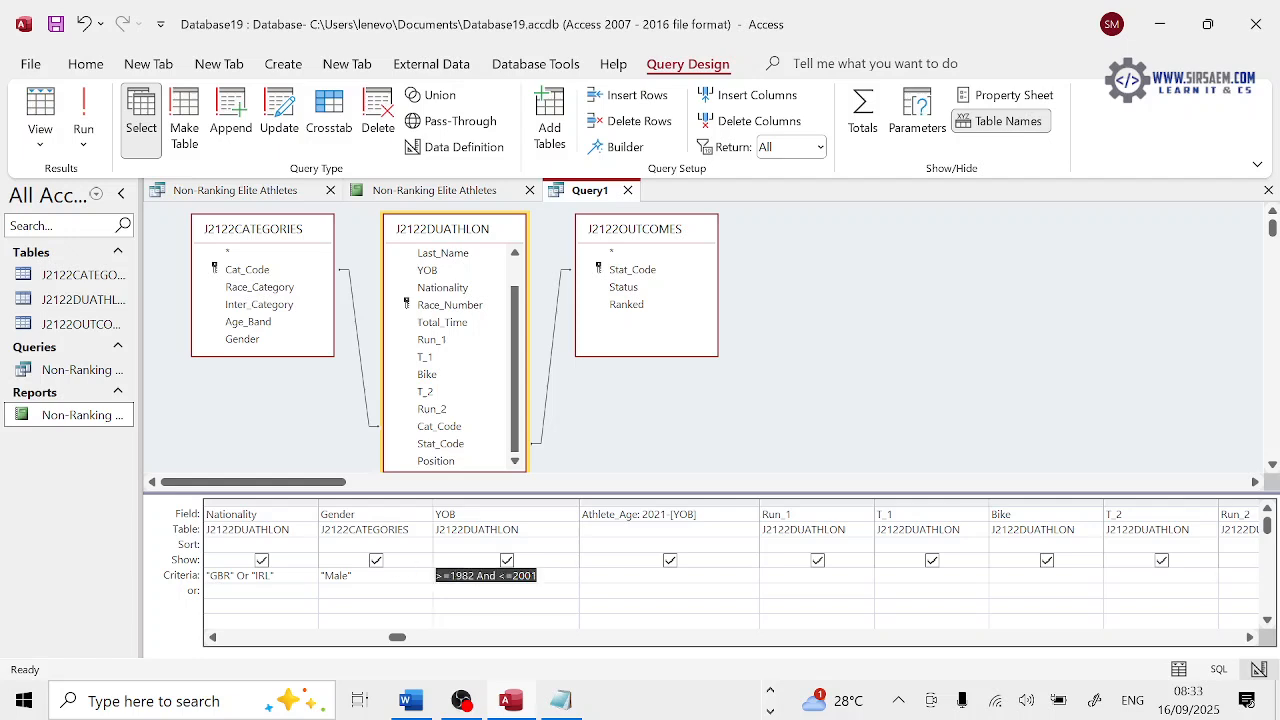
click(560, 703)
drag(500, 428, 170, 416)
key(ctrl+v)
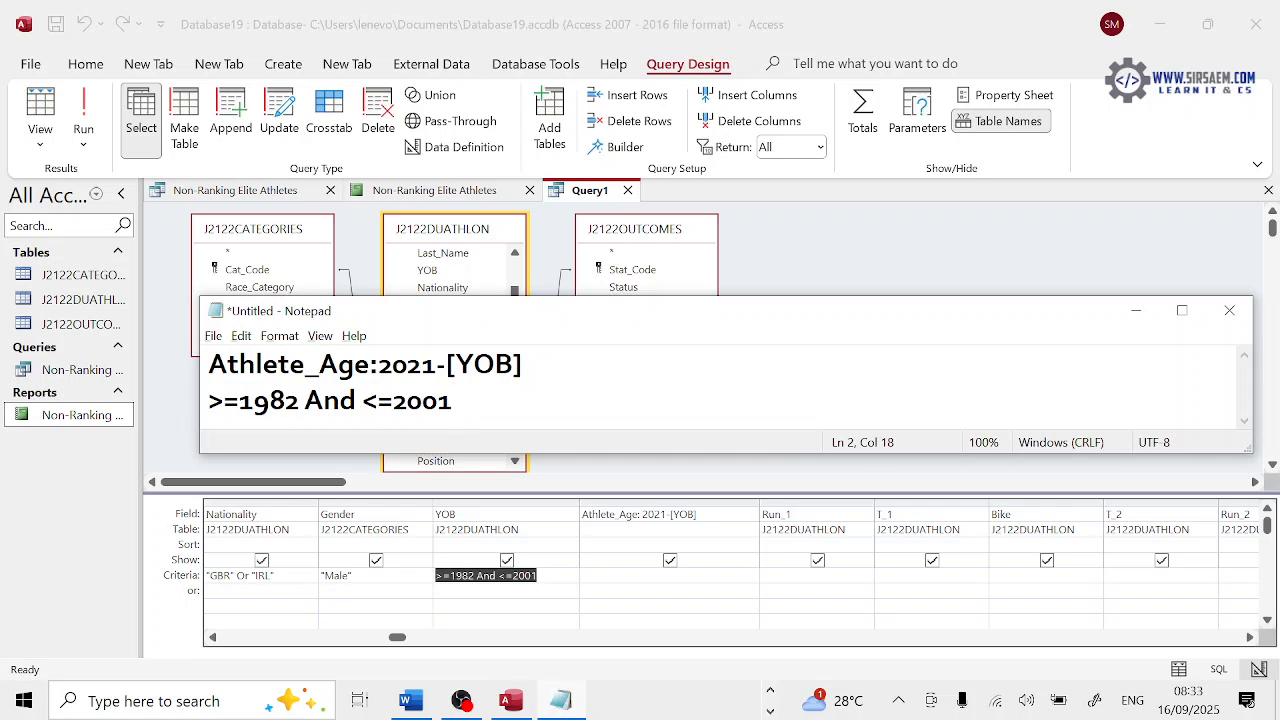
drag(300, 402, 208, 402)
drag(362, 402, 453, 402)
click(454, 402)
key(alt+Tab)
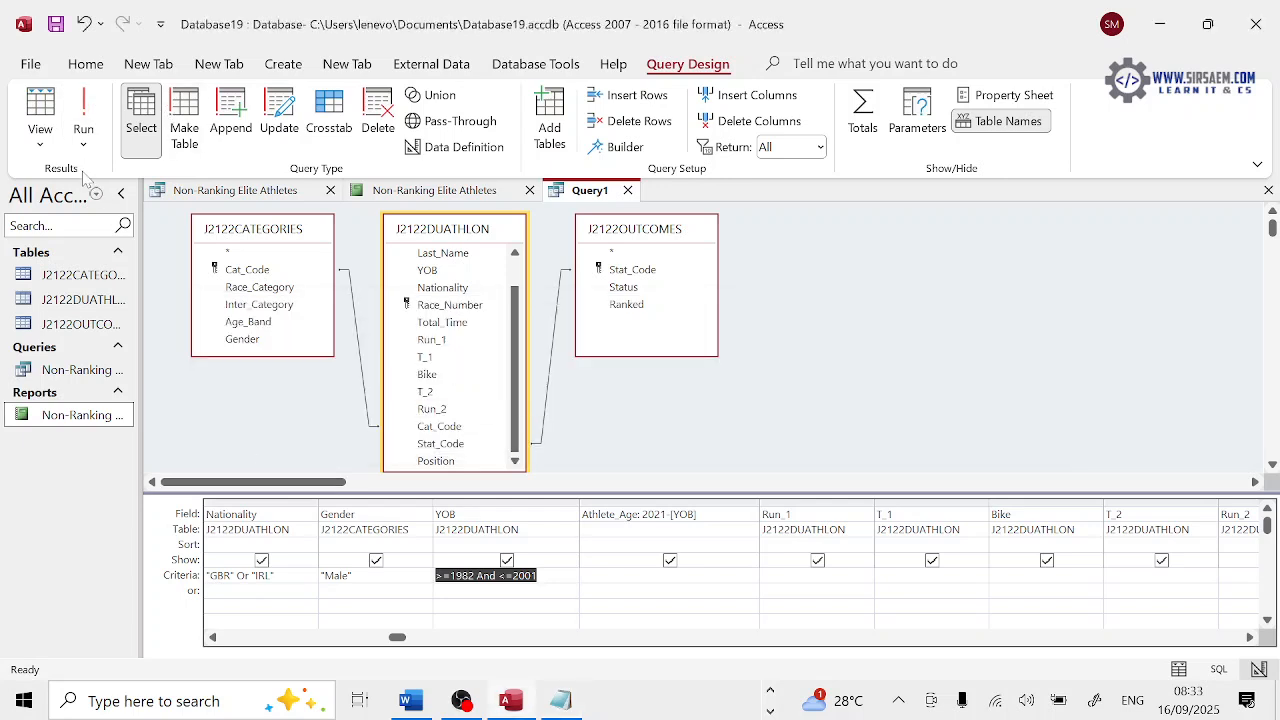
Switch to the exam paper and tick off question 23's Nationality, Gender, YOB and Athlete_Age requirements with the Draw pen
key(alt+Tab)
key(alt+Tab)
key(alt+Tab)
key(alt+Tab)
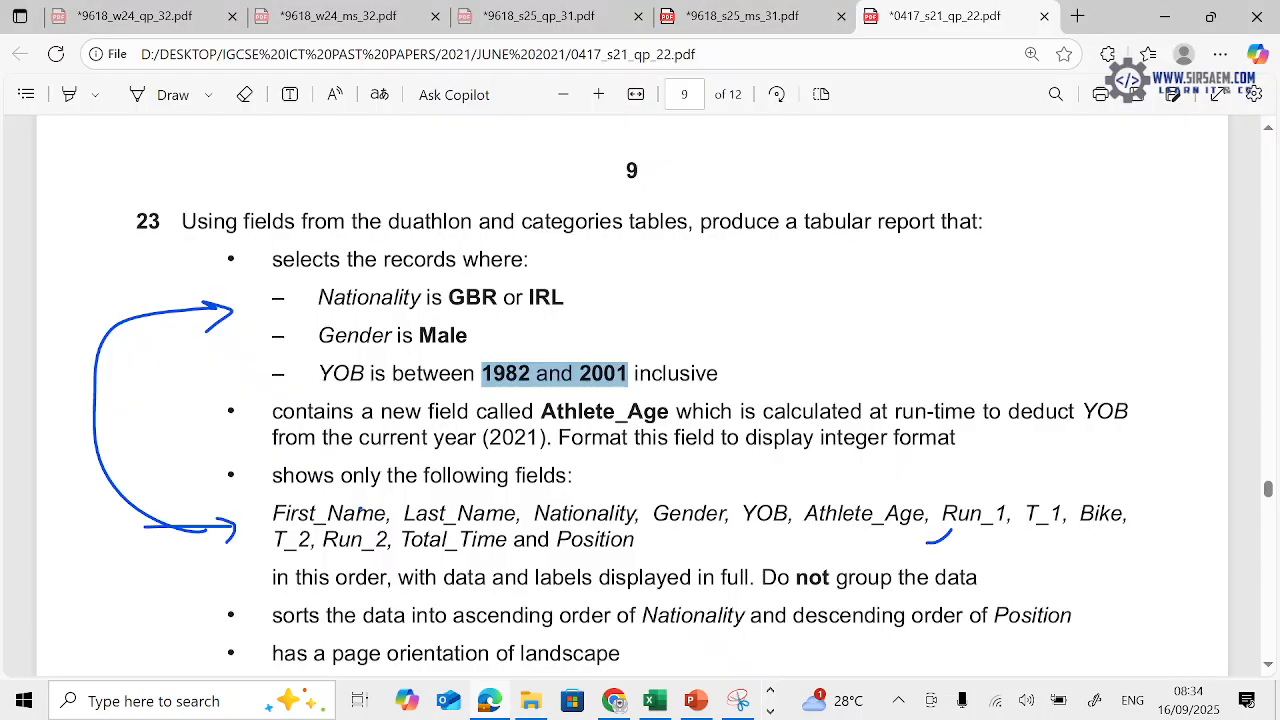
click(160, 94)
drag(567, 292, 590, 285)
drag(484, 326, 508, 318)
drag(728, 366, 752, 357)
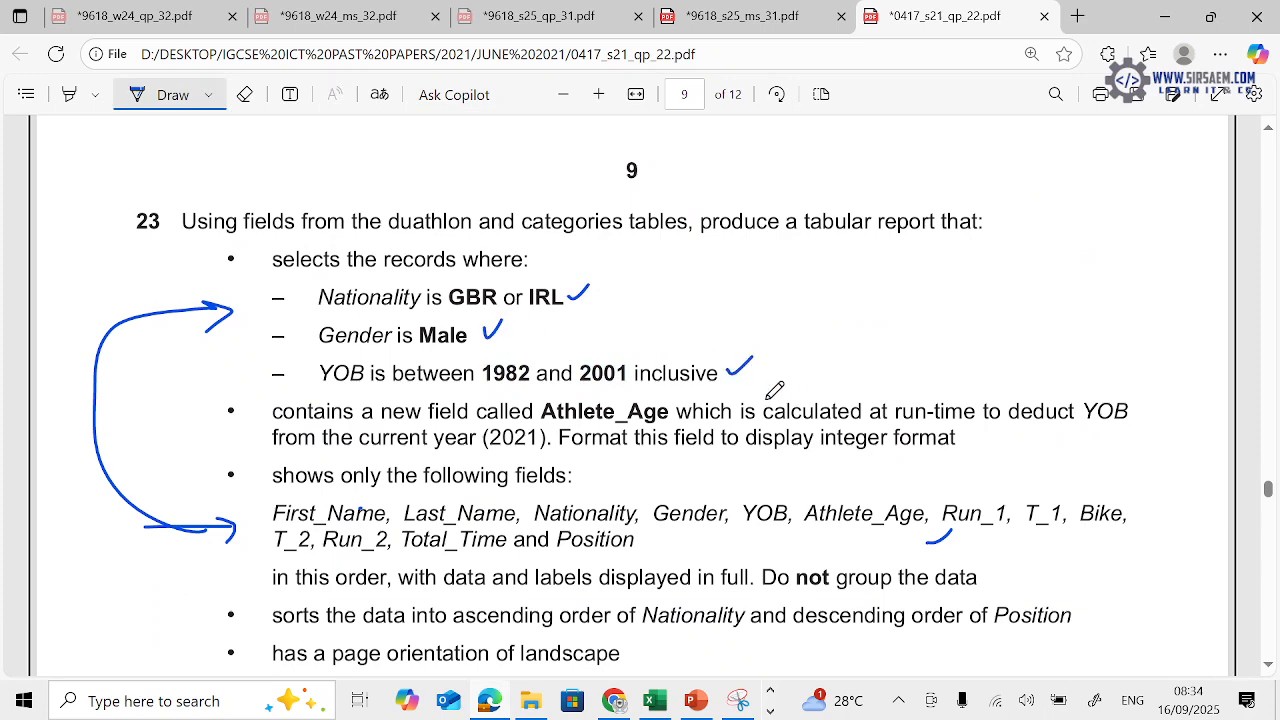
mouse_move(1146, 396)
mouse_down()
mouse_move(1148, 460)
mouse_move(1198, 394)
mouse_up()
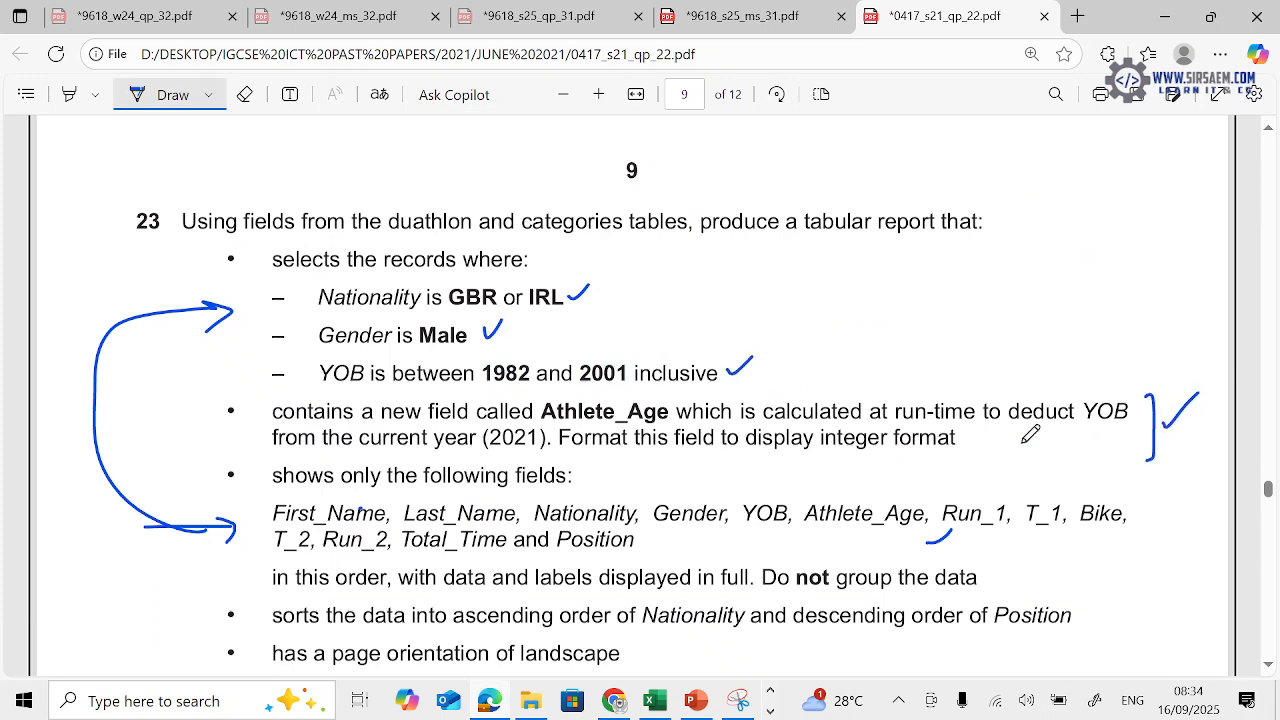
Tick off the field list and no-grouping requirements on the exam paper, and underline "ascending" in the sorting requirement
scroll(985, 474, down, 2)
drag(579, 276, 613, 252)
scroll(650, 347, down, 1)
drag(981, 279, 1012, 261)
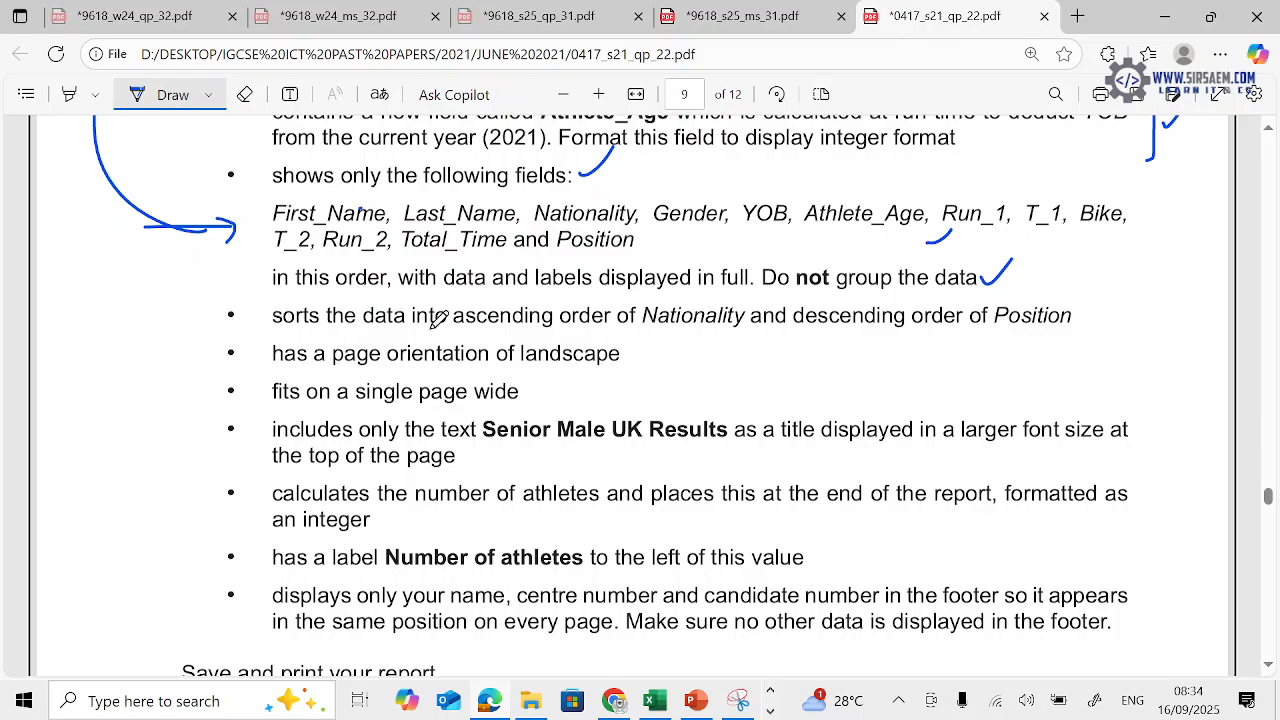
drag(455, 328, 556, 328)
Return to the Access query design, sort Nationality in ascending order and check the sorting requirement on the exam paper
key(alt+Tab)
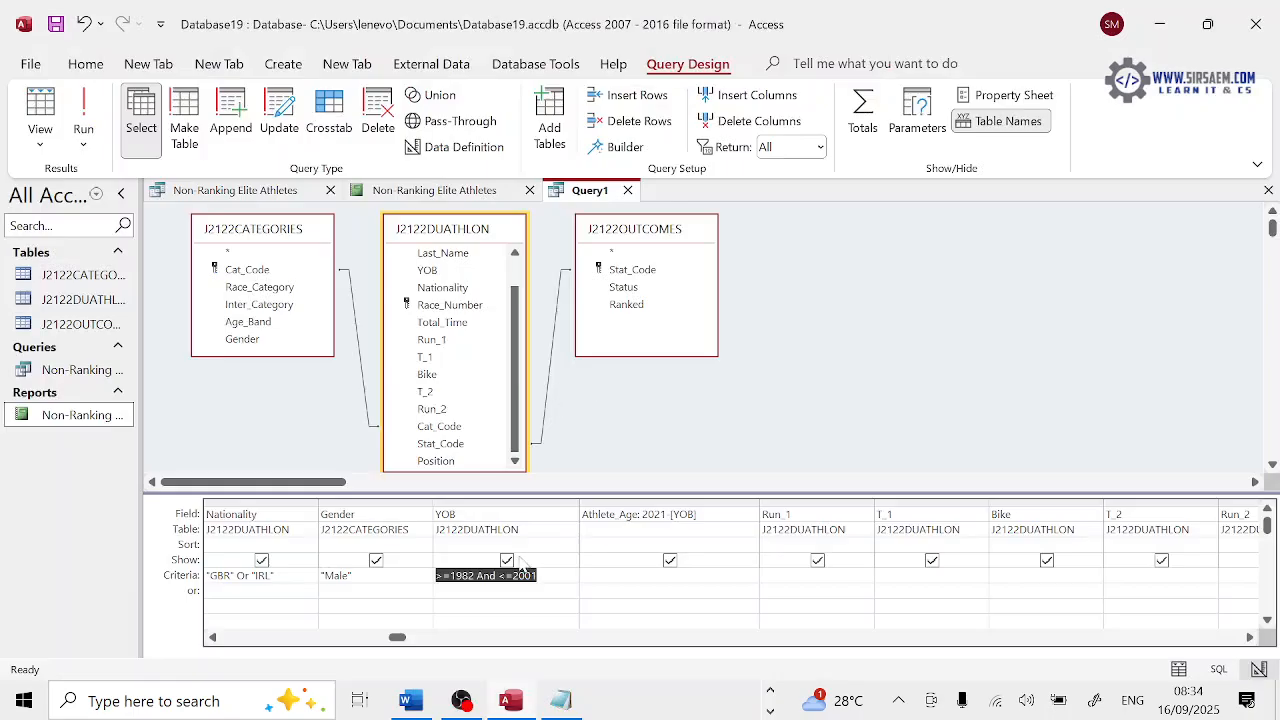
click(309, 545)
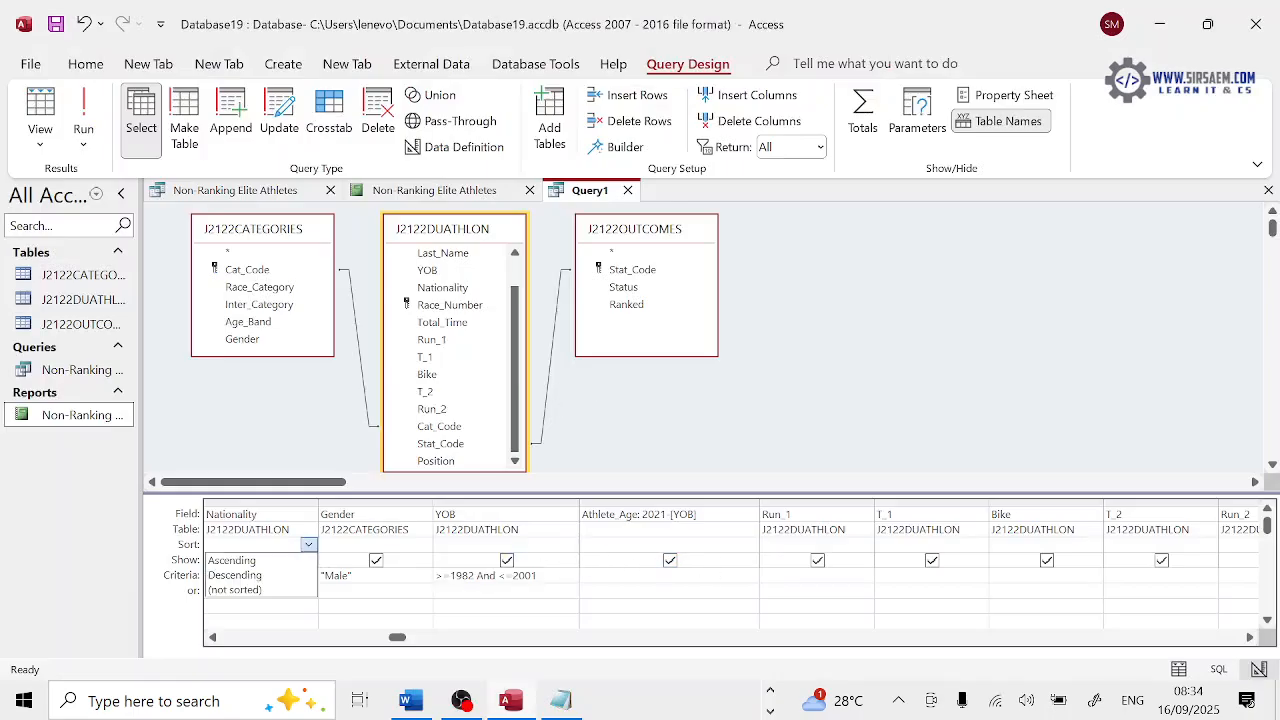
click(281, 561)
key(alt+Tab)
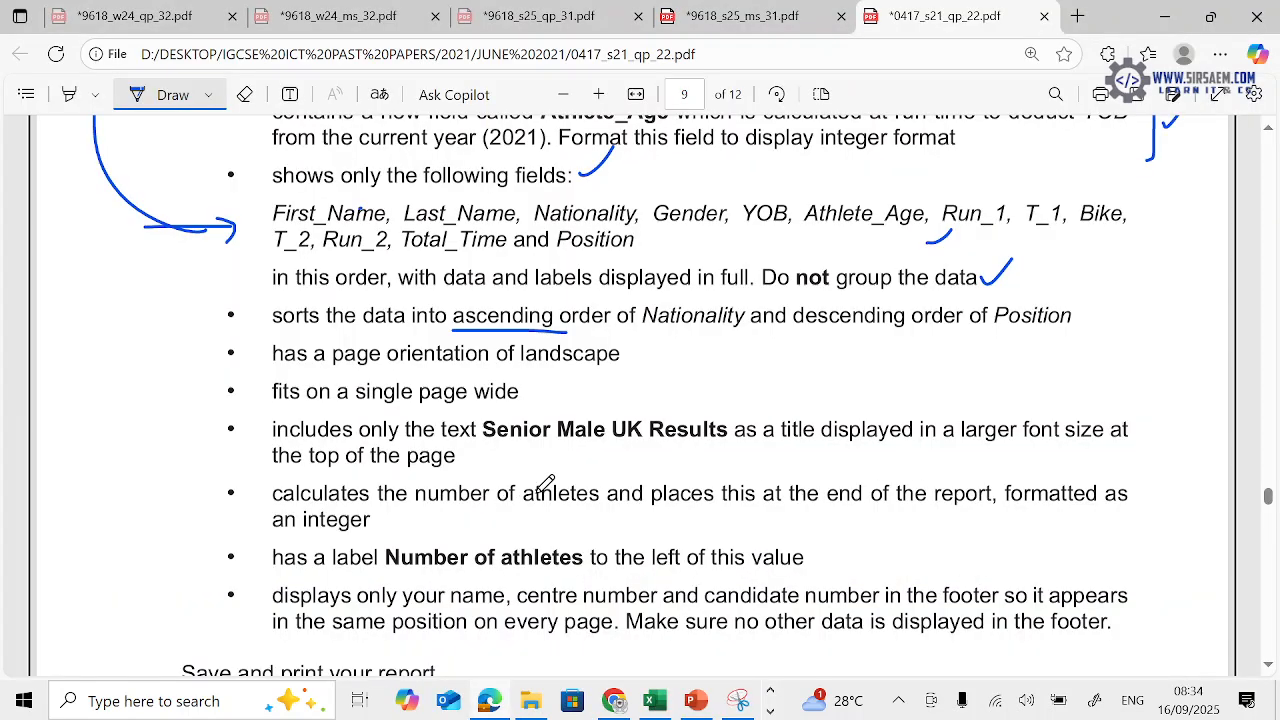
key(alt+Tab)
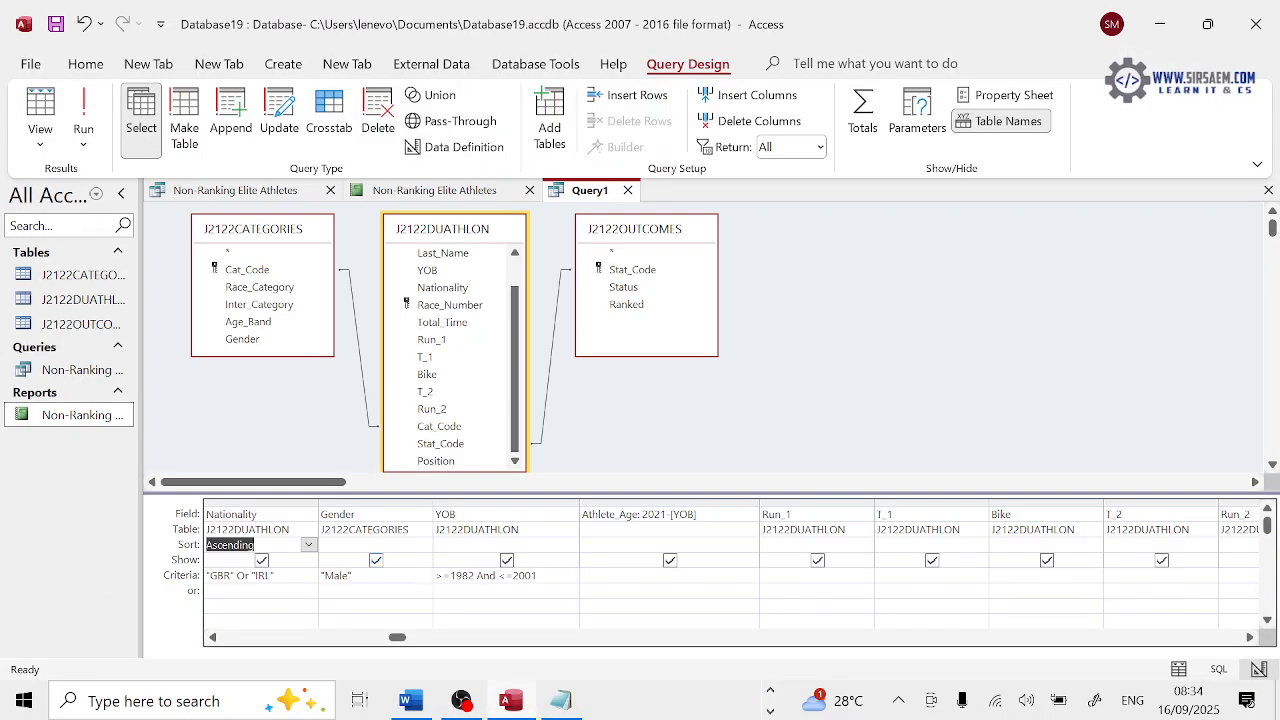
Sort the Position field in descending order and run the query
click(367, 641)
drag(318, 640, 997, 676)
click(655, 545)
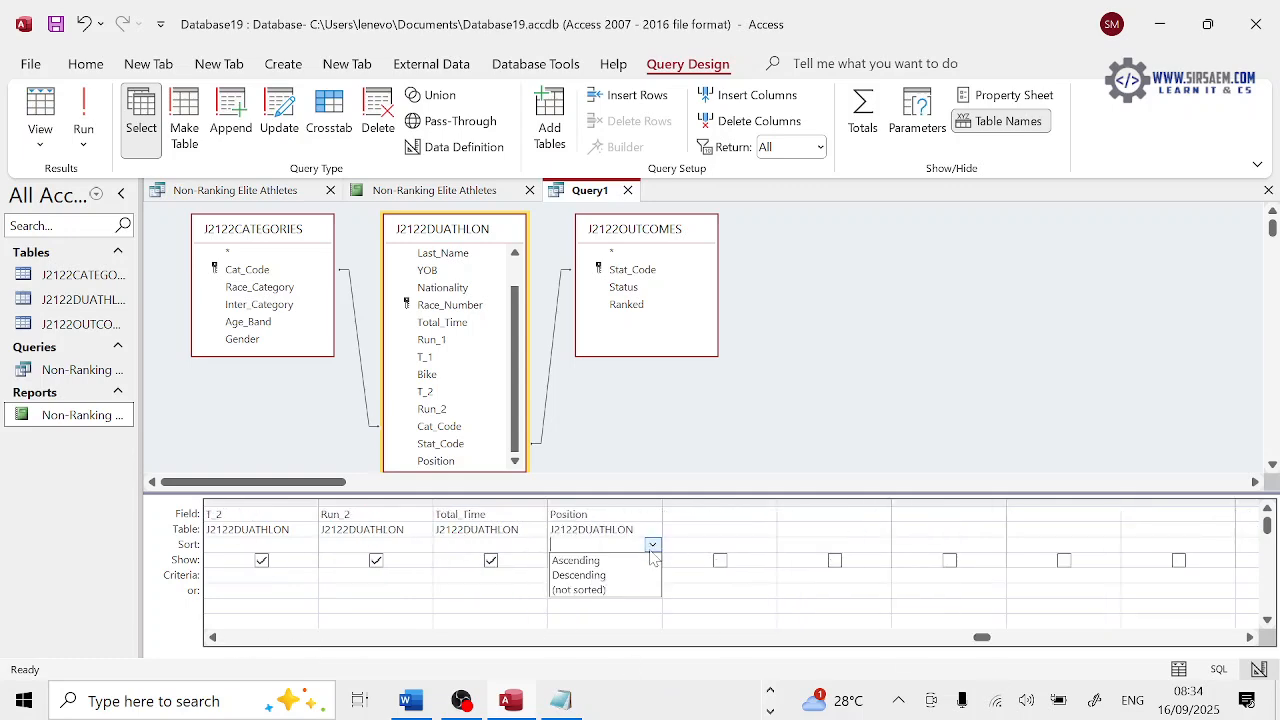
click(585, 575)
key(alt+Tab)
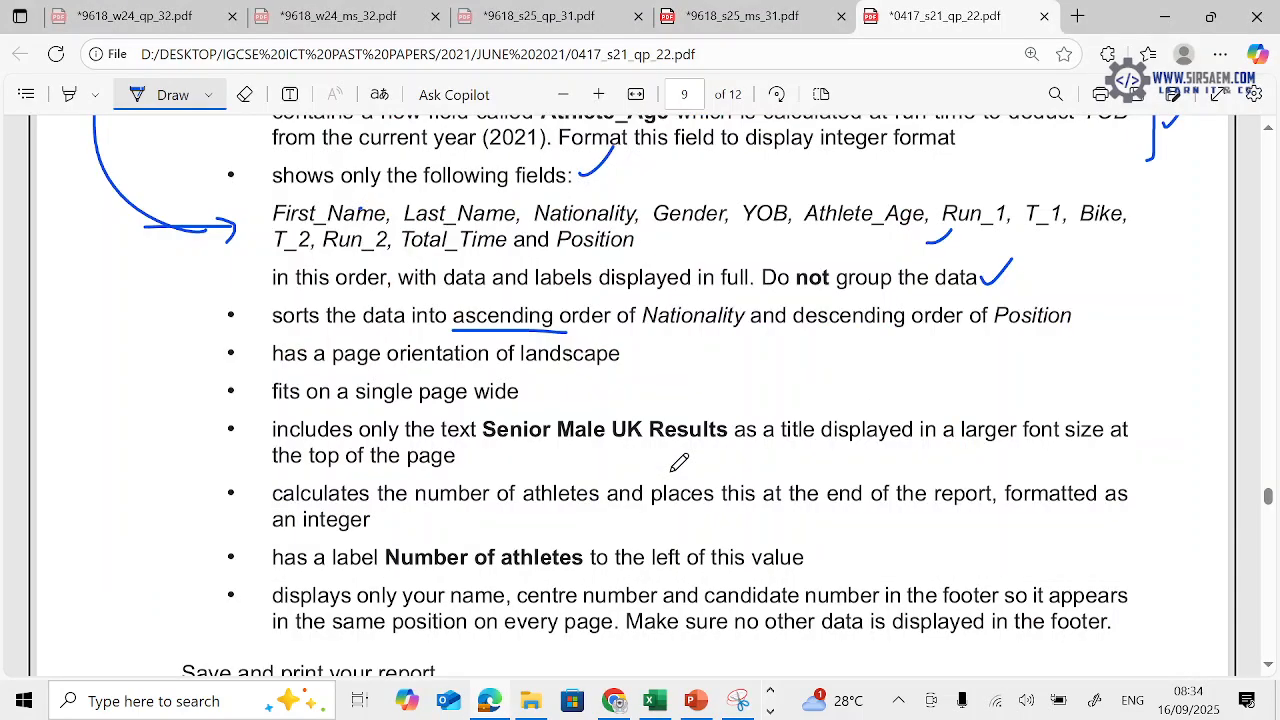
key(alt+Tab)
click(83, 108)
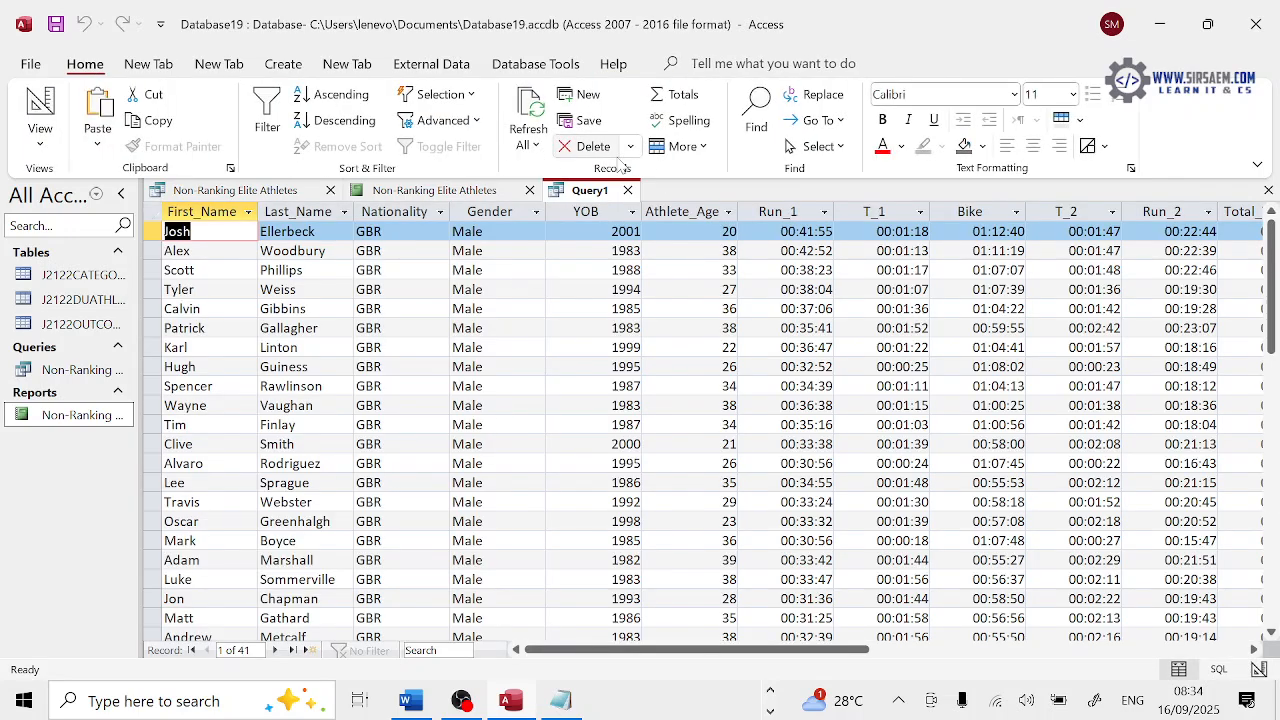
Create a report from the query, saving the query as Senior Male UK Results with the title copied from the exam paper
click(283, 63)
click(695, 106)
click(630, 415)
key(alt+Tab)
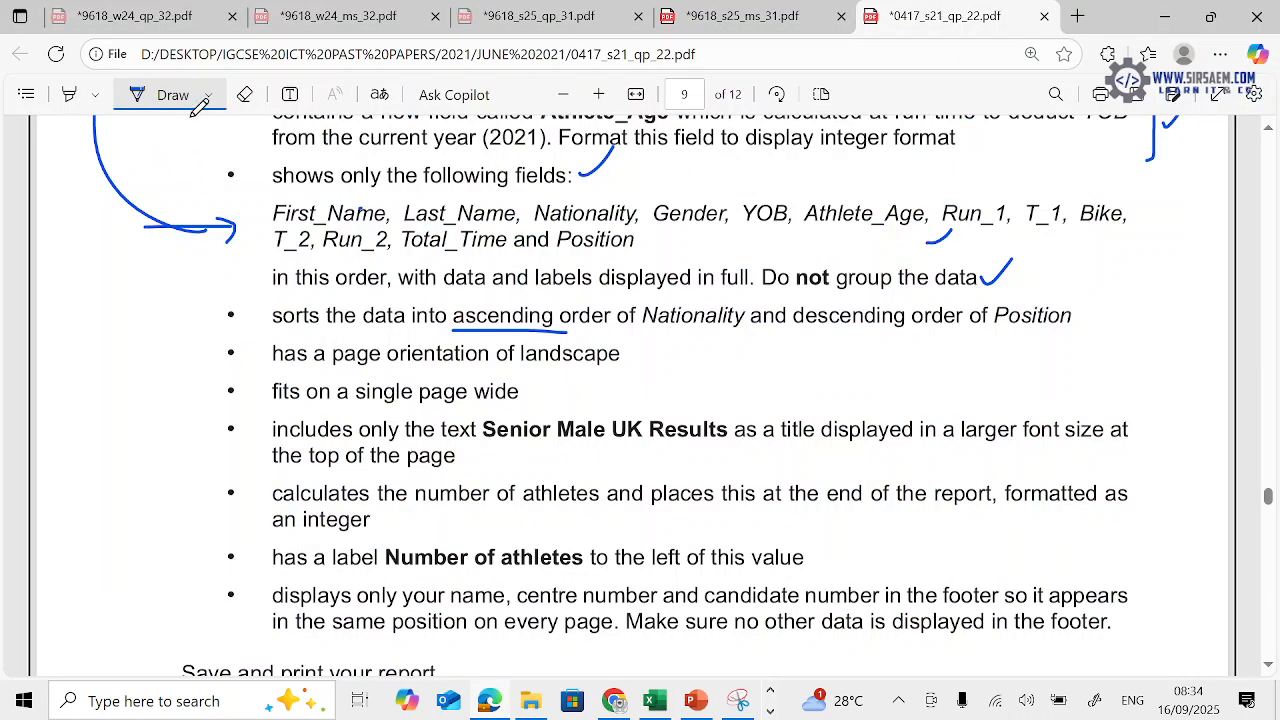
drag(482, 429, 728, 429)
key(ctrl+c)
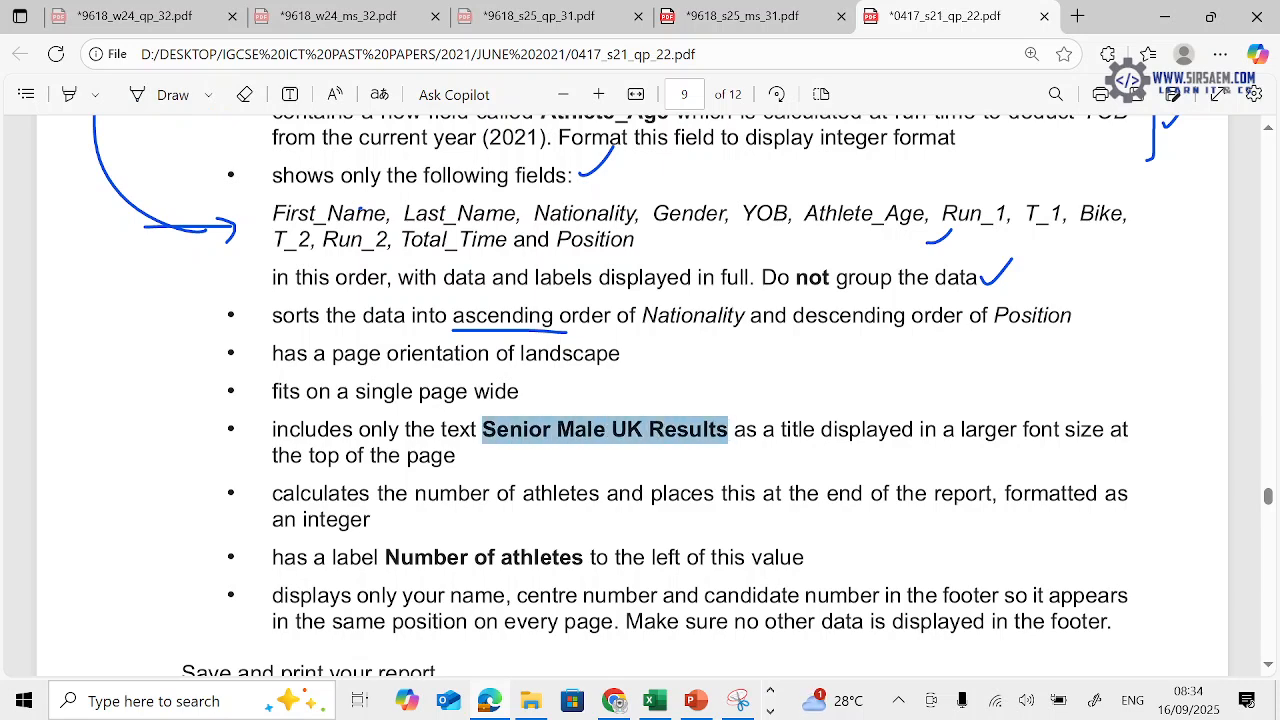
key(alt+Tab)
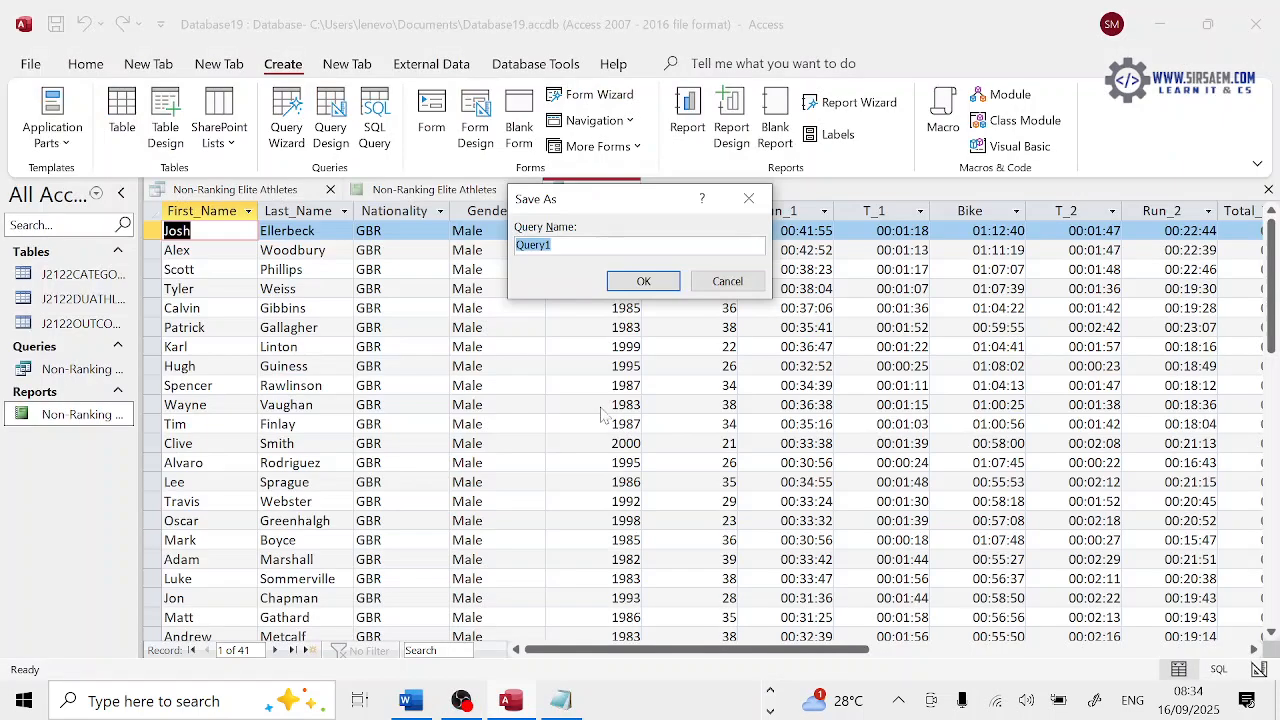
key(ctrl+v)
click(641, 283)
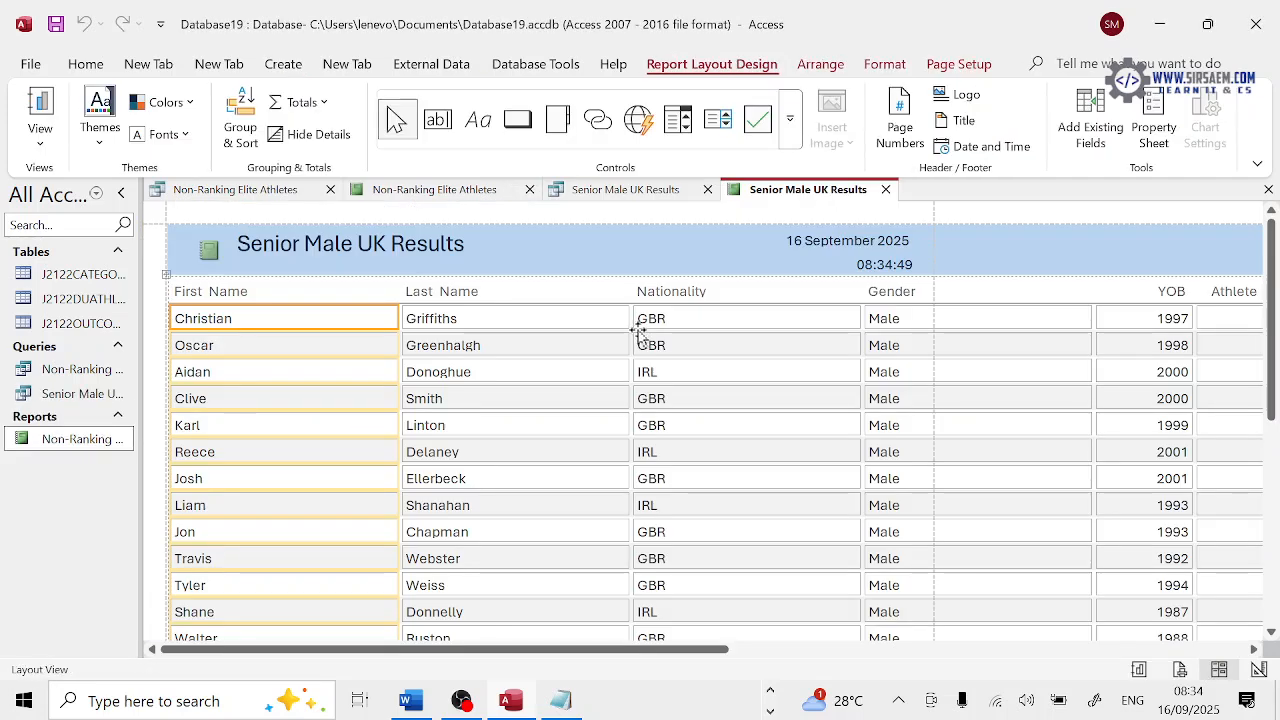
Check the page requirements on the exam paper, and set the report to landscape orientation and A4 paper
key(alt+Tab)
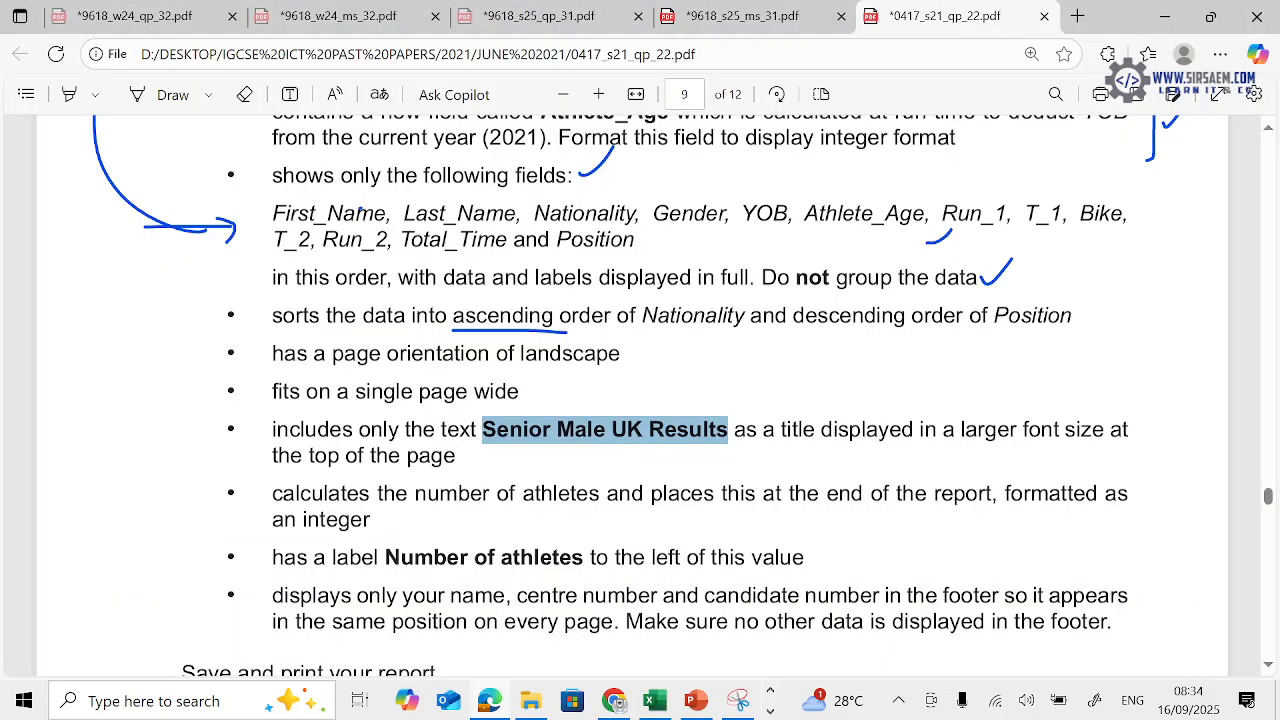
key(alt+Tab)
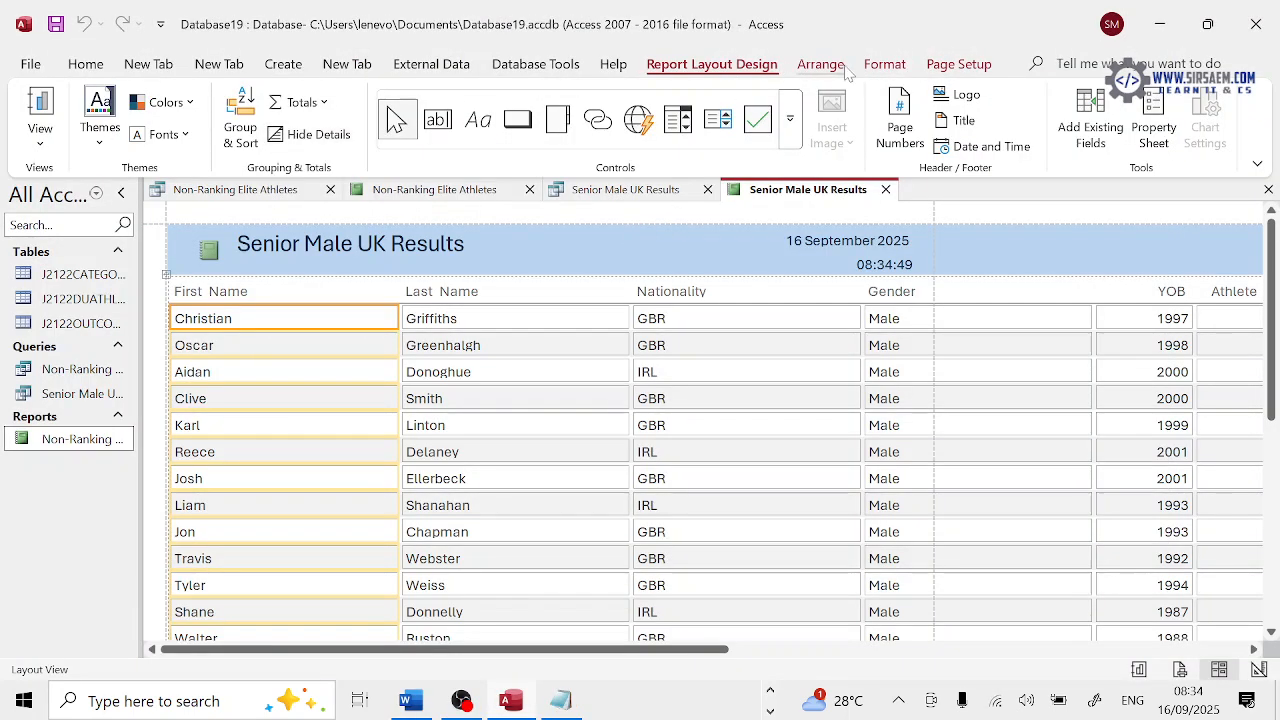
click(958, 63)
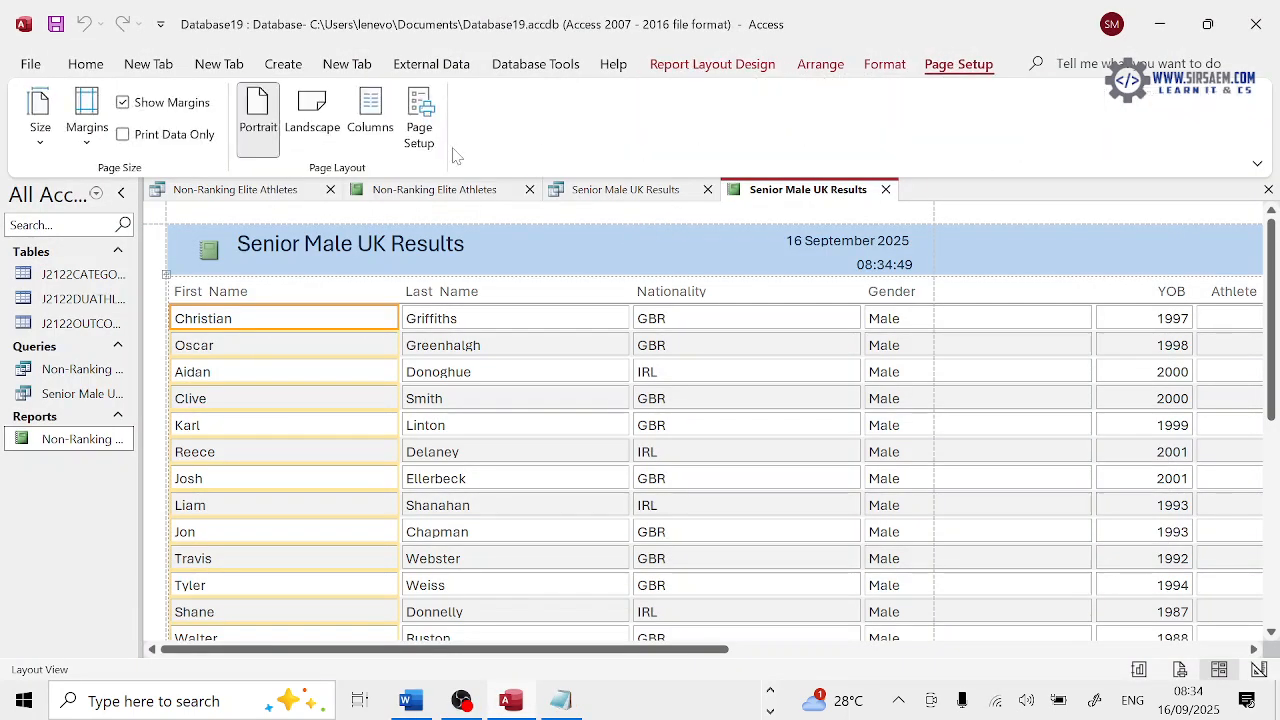
click(312, 120)
click(40, 120)
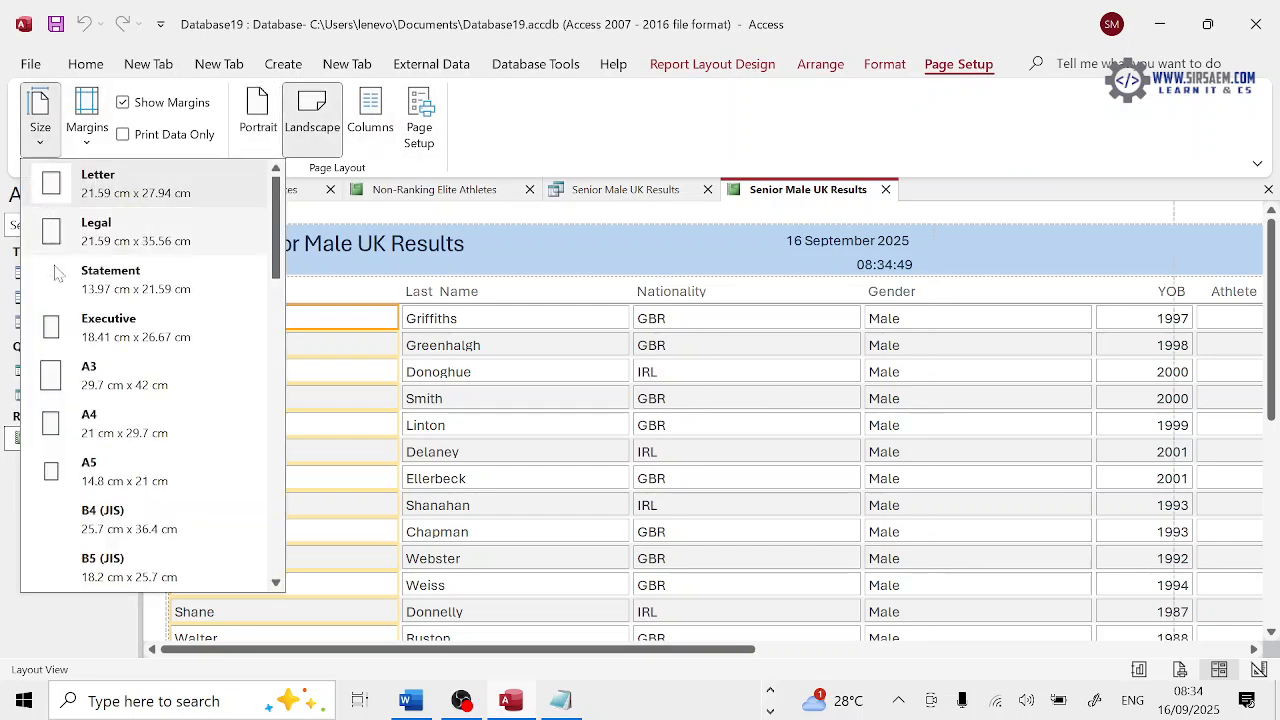
click(100, 423)
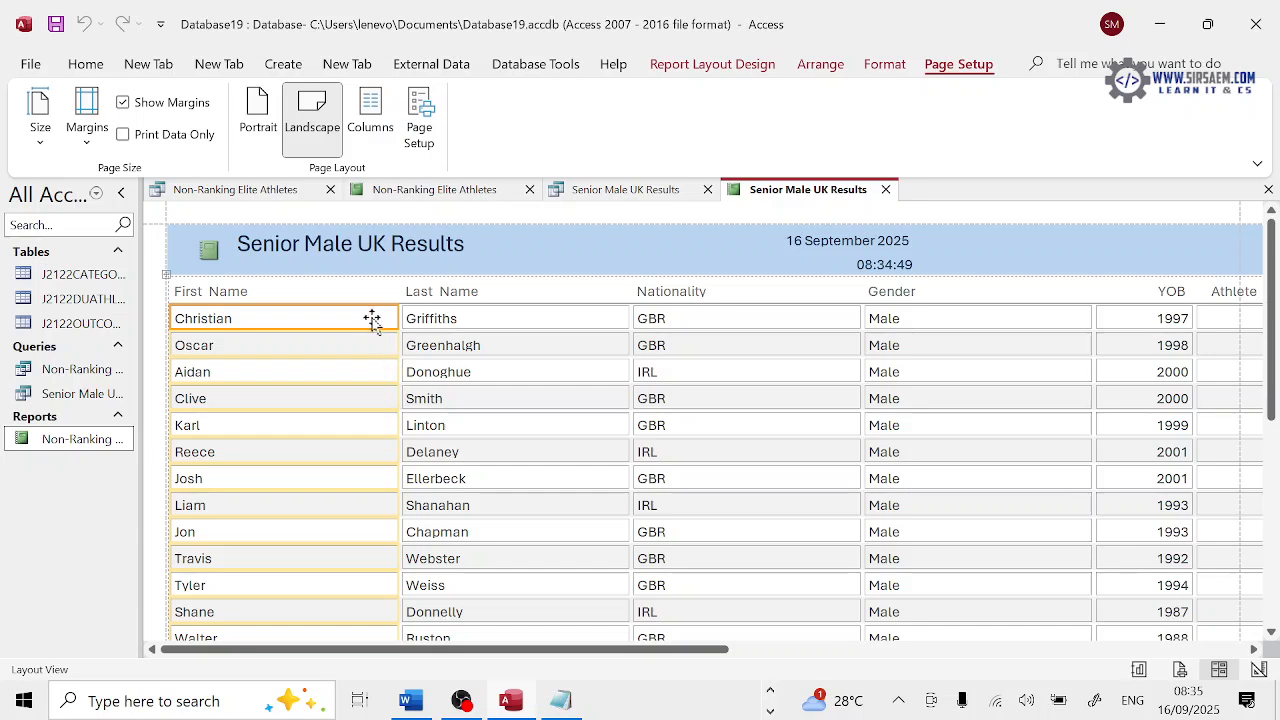
Narrow the report's First Name, Last Name and Nationality columns to fit their contents
drag(398, 318, 258, 318)
click(445, 324)
drag(486, 318, 349, 318)
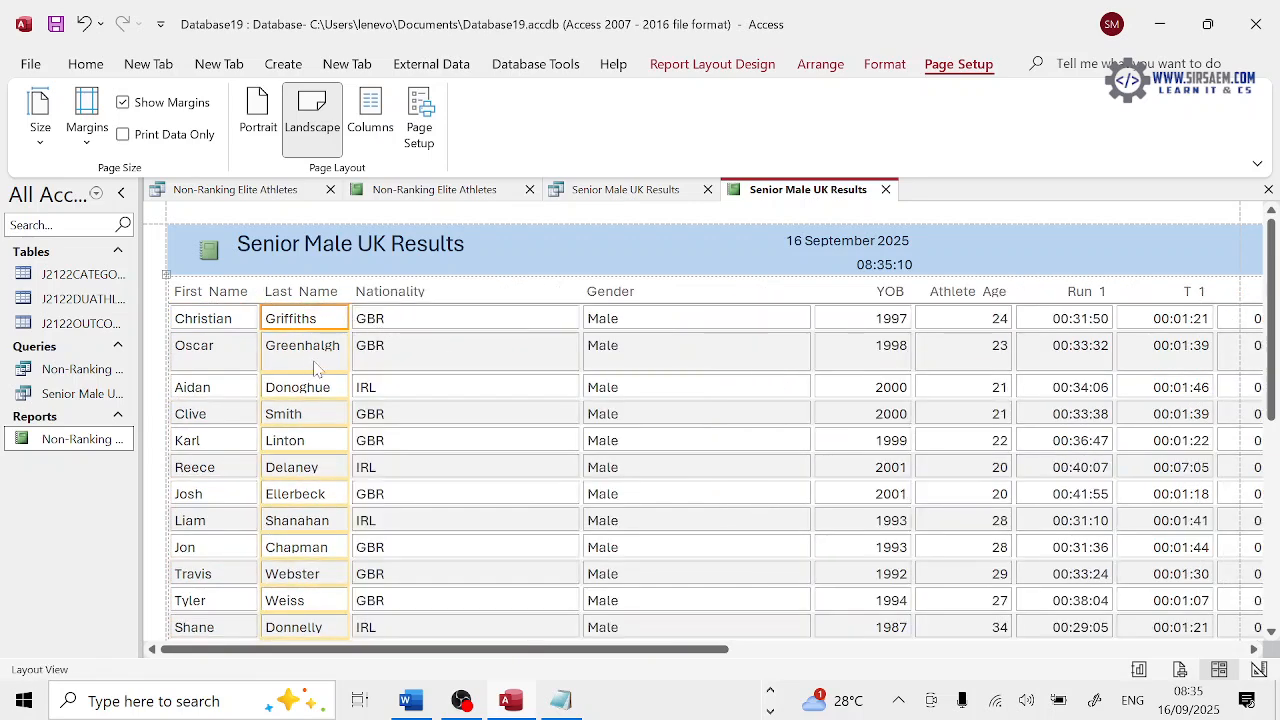
drag(349, 318, 355, 318)
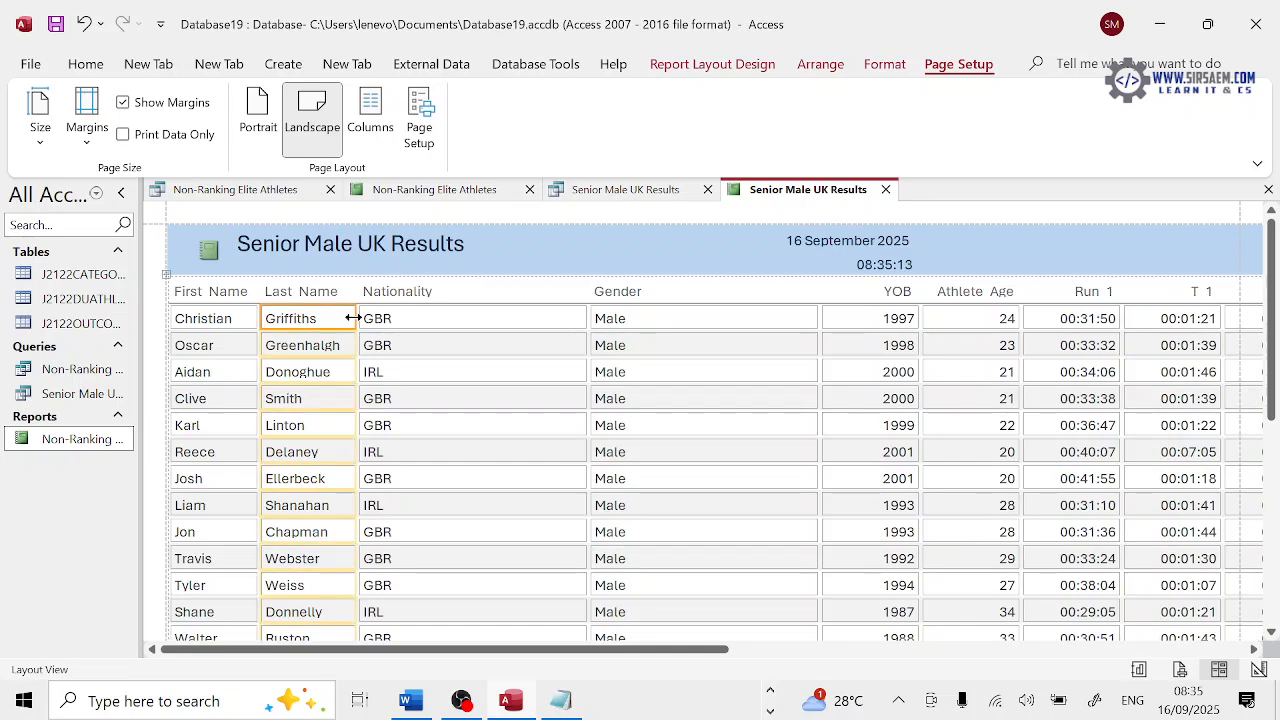
click(480, 318)
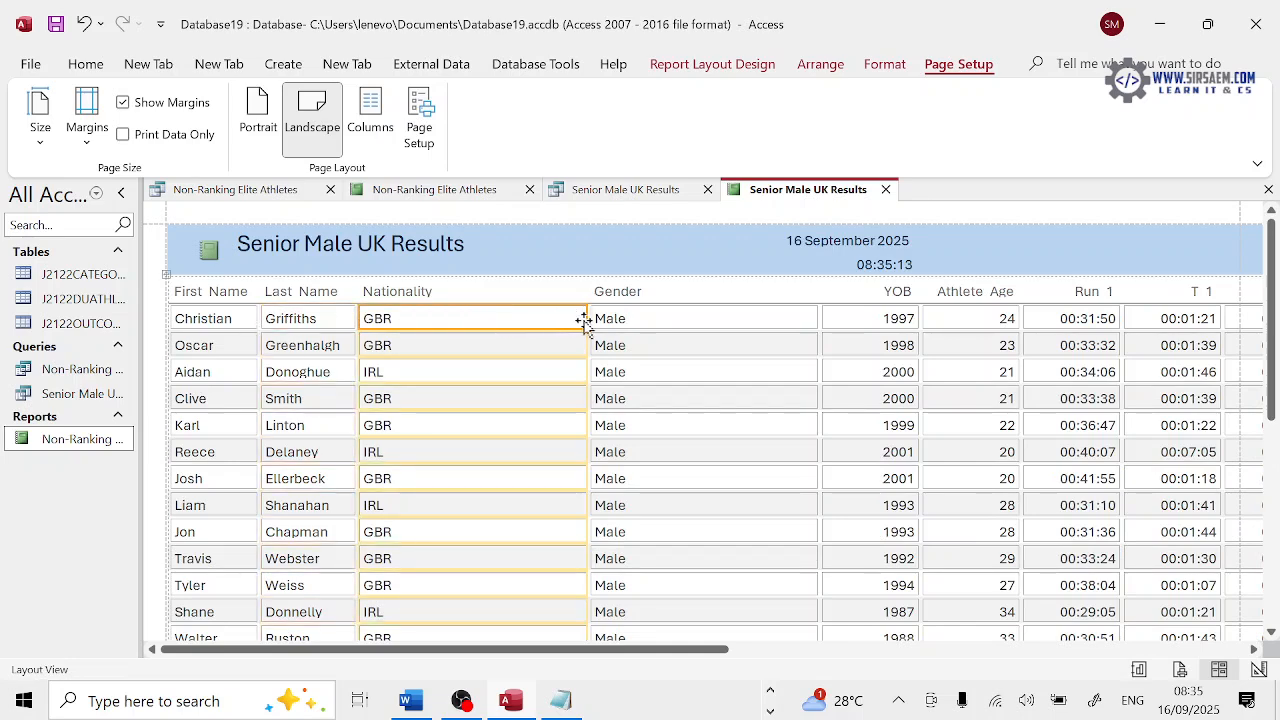
drag(584, 320, 441, 320)
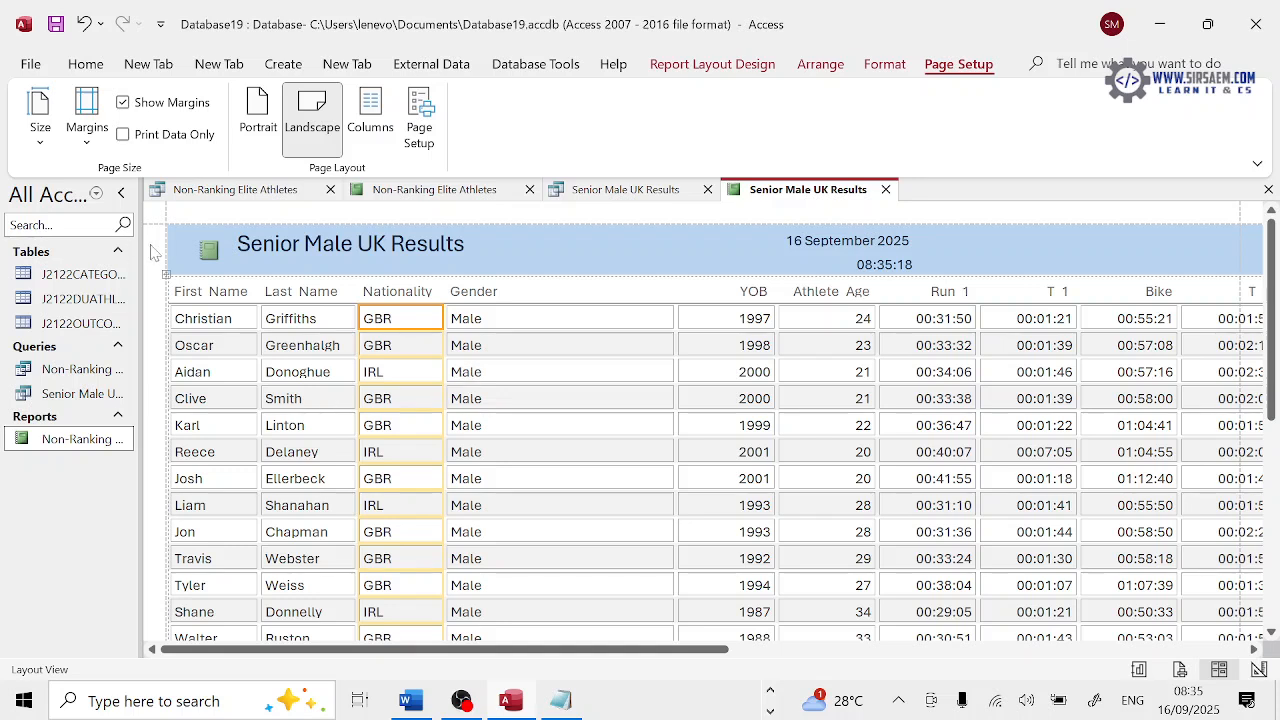
click(189, 291)
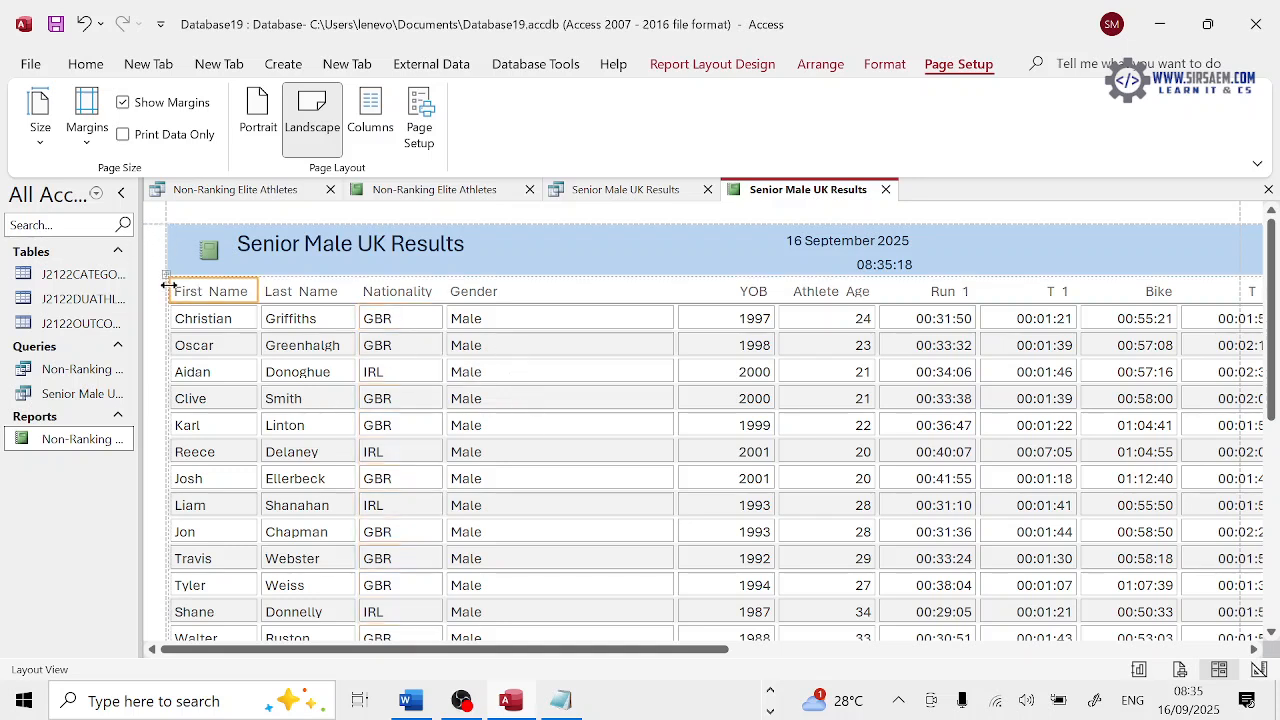
click(370, 323)
click(170, 248)
click(157, 225)
click(275, 327)
click(396, 319)
click(163, 293)
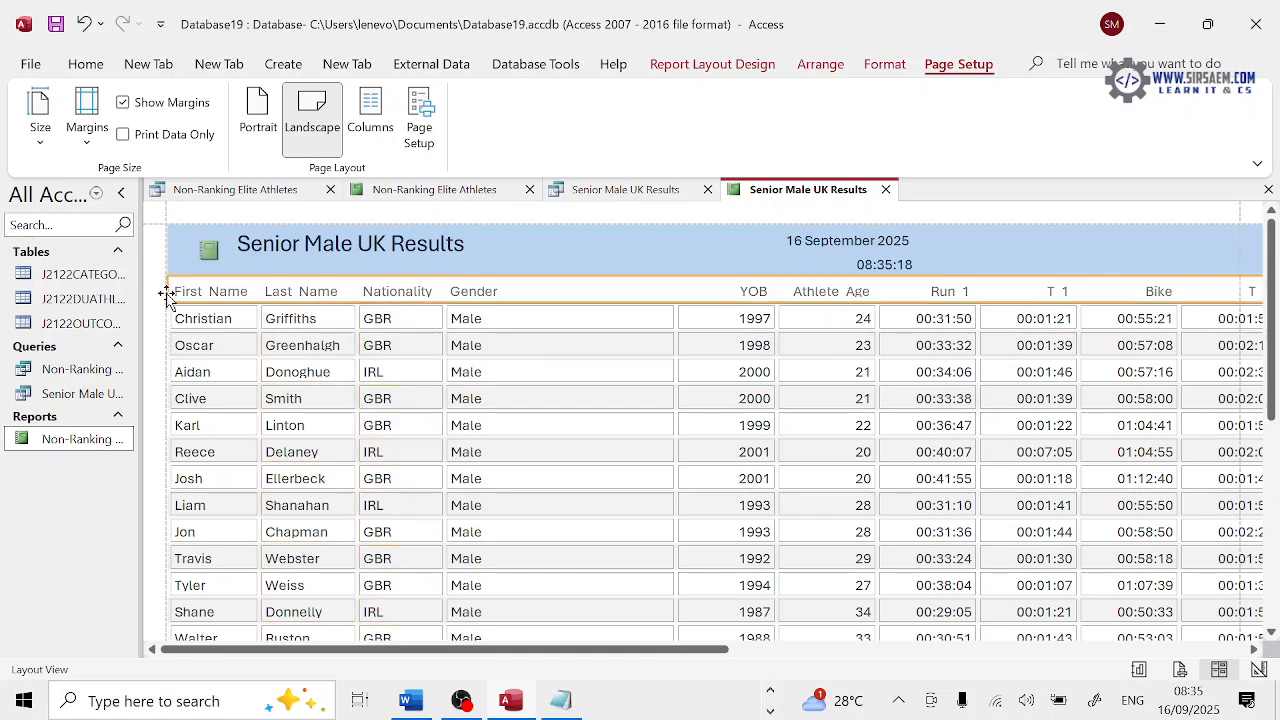
Fit the report's Gender column to the width of its heading
click(480, 335)
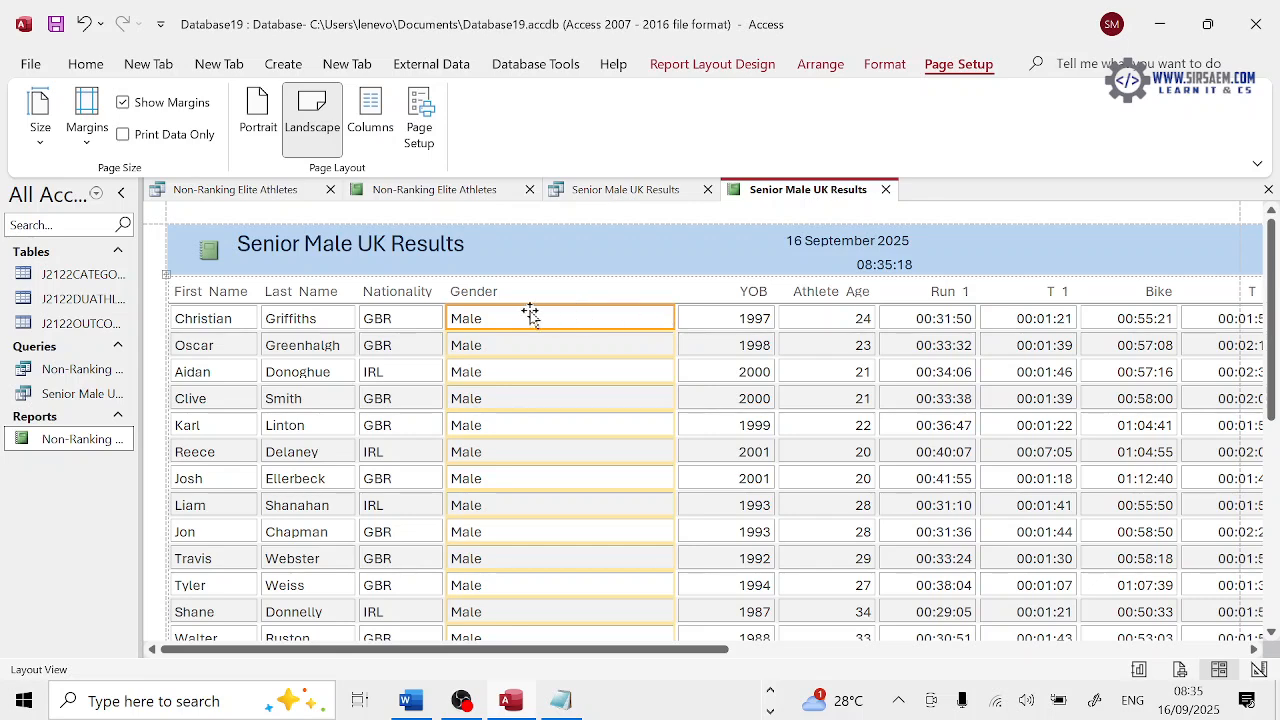
click(488, 347)
click(345, 287)
click(530, 297)
double_click(672, 289)
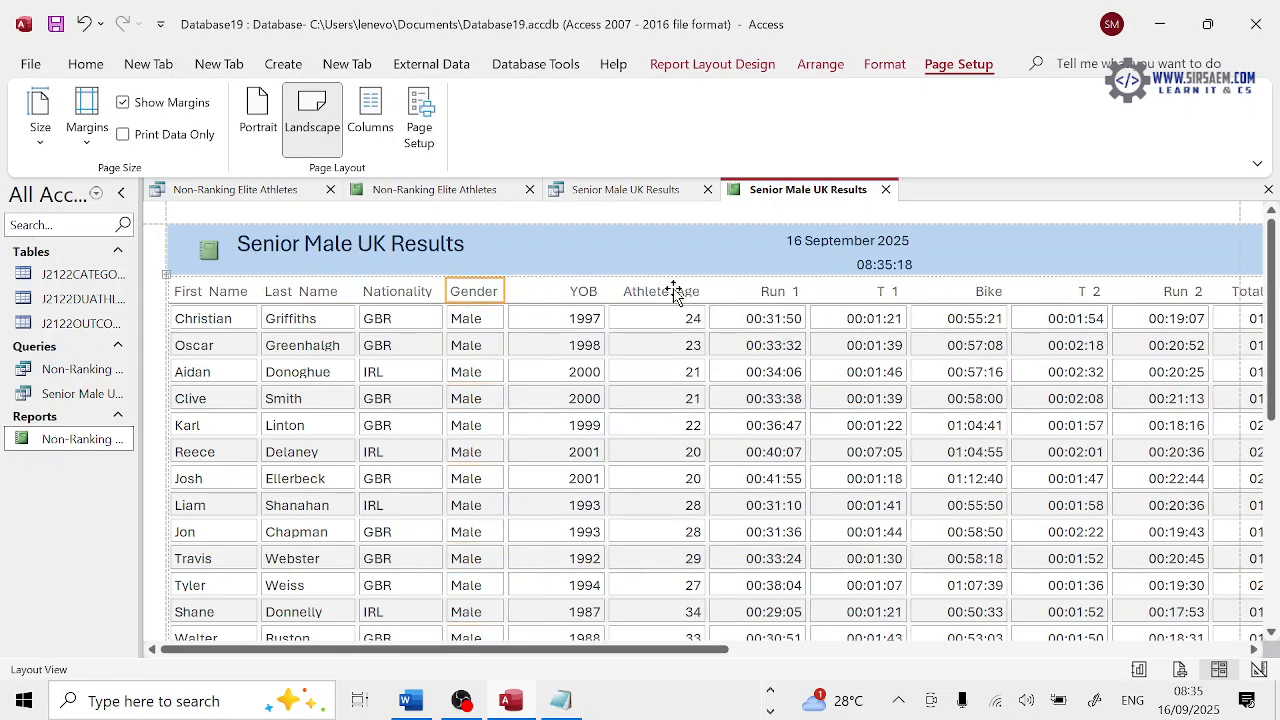
Fit the YOB and Athlete Age columns to their headings and check how far the remaining columns extend past the page edge
click(570, 320)
click(585, 291)
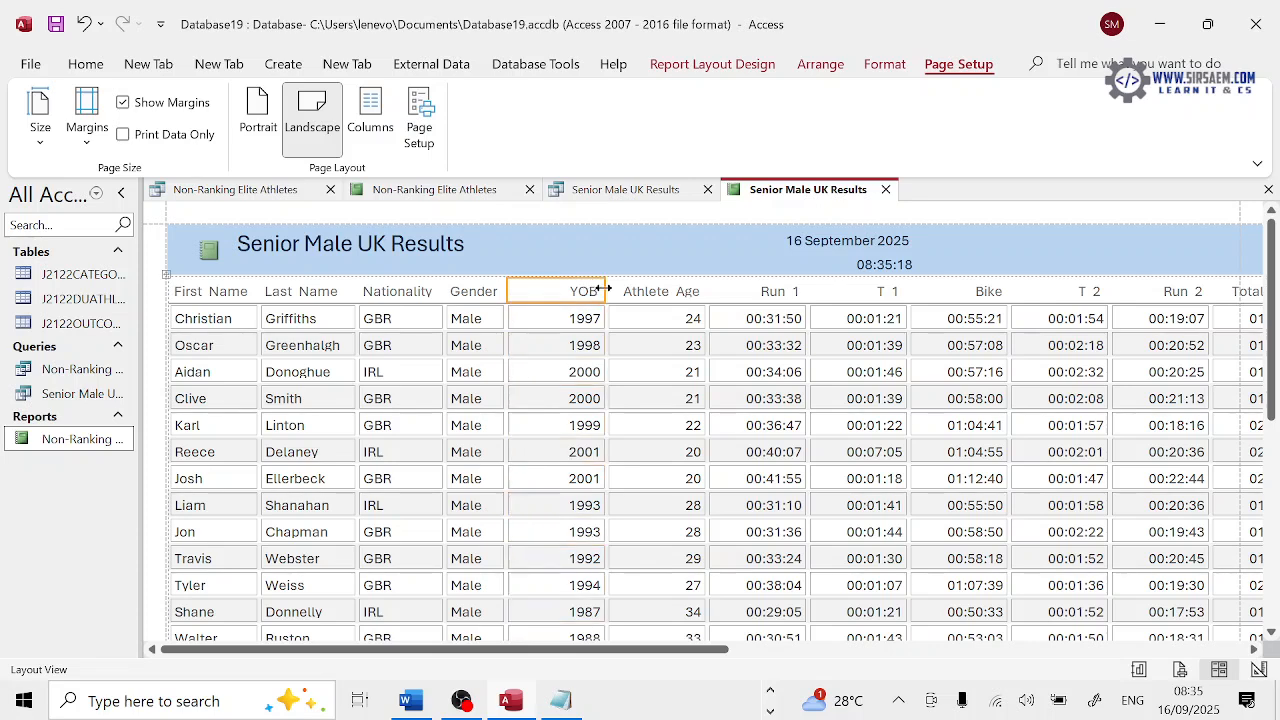
double_click(604, 291)
click(610, 344)
click(624, 291)
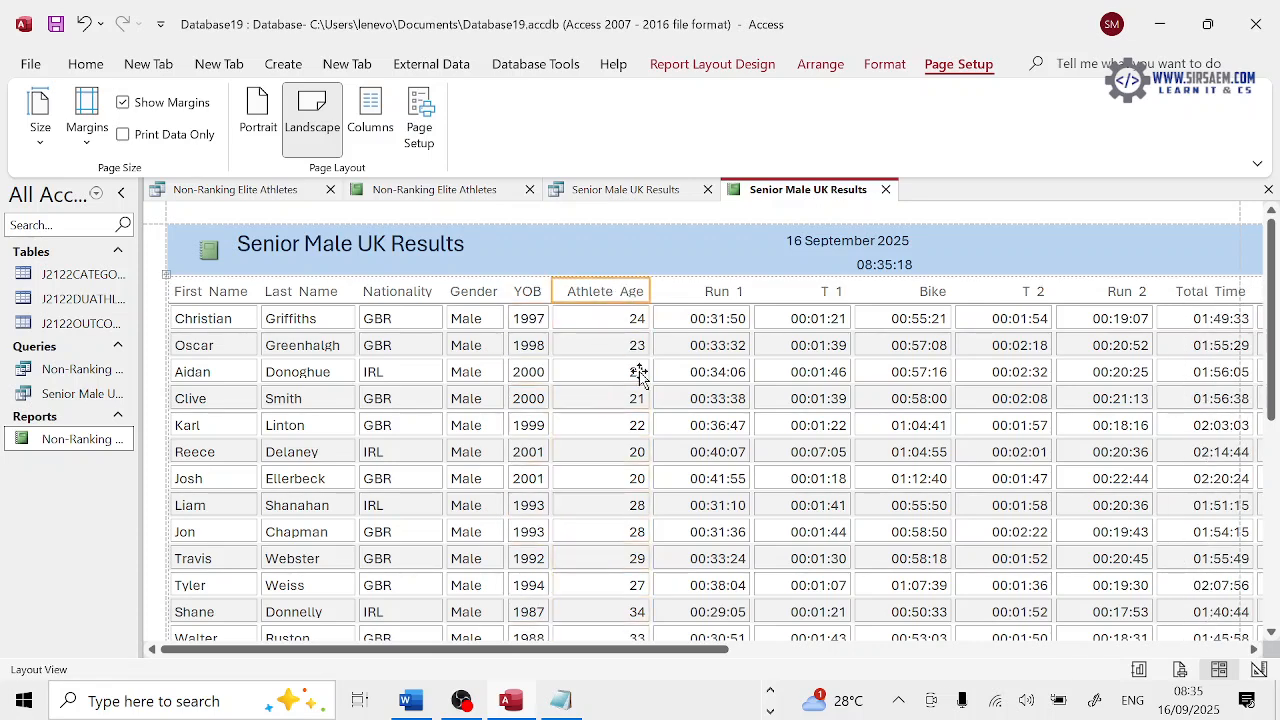
double_click(650, 292)
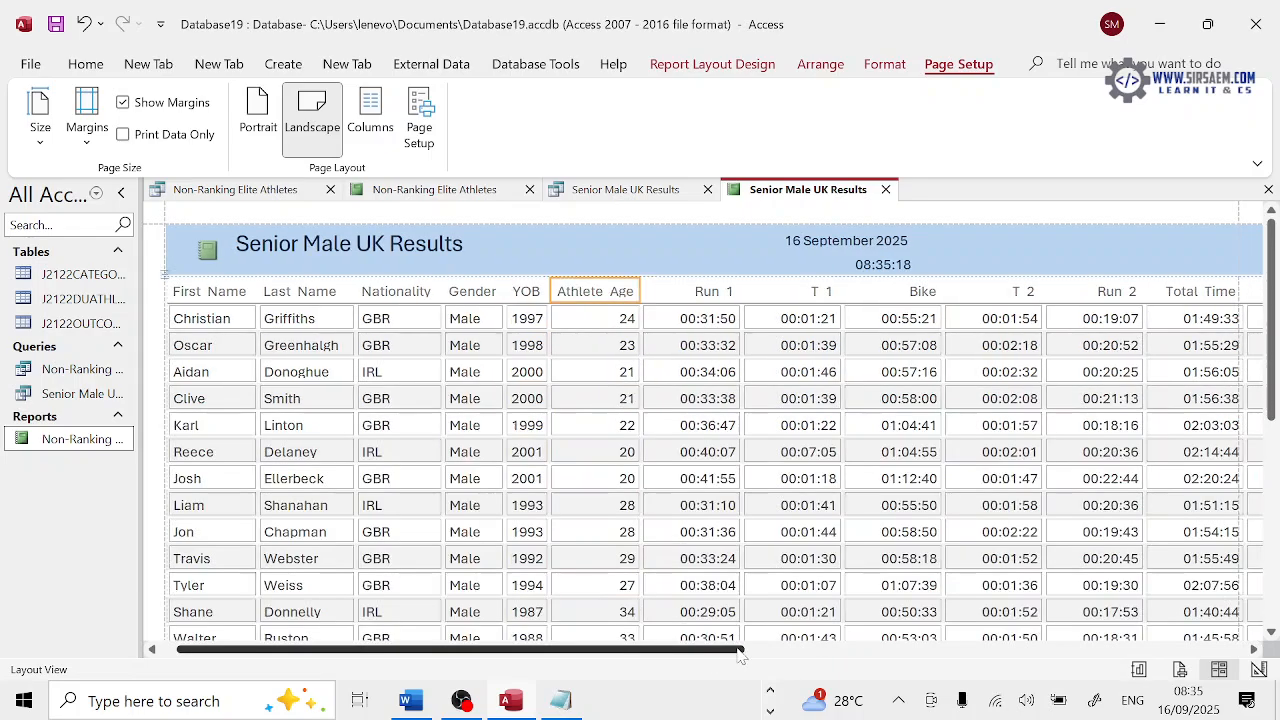
drag(712, 648, 917, 648)
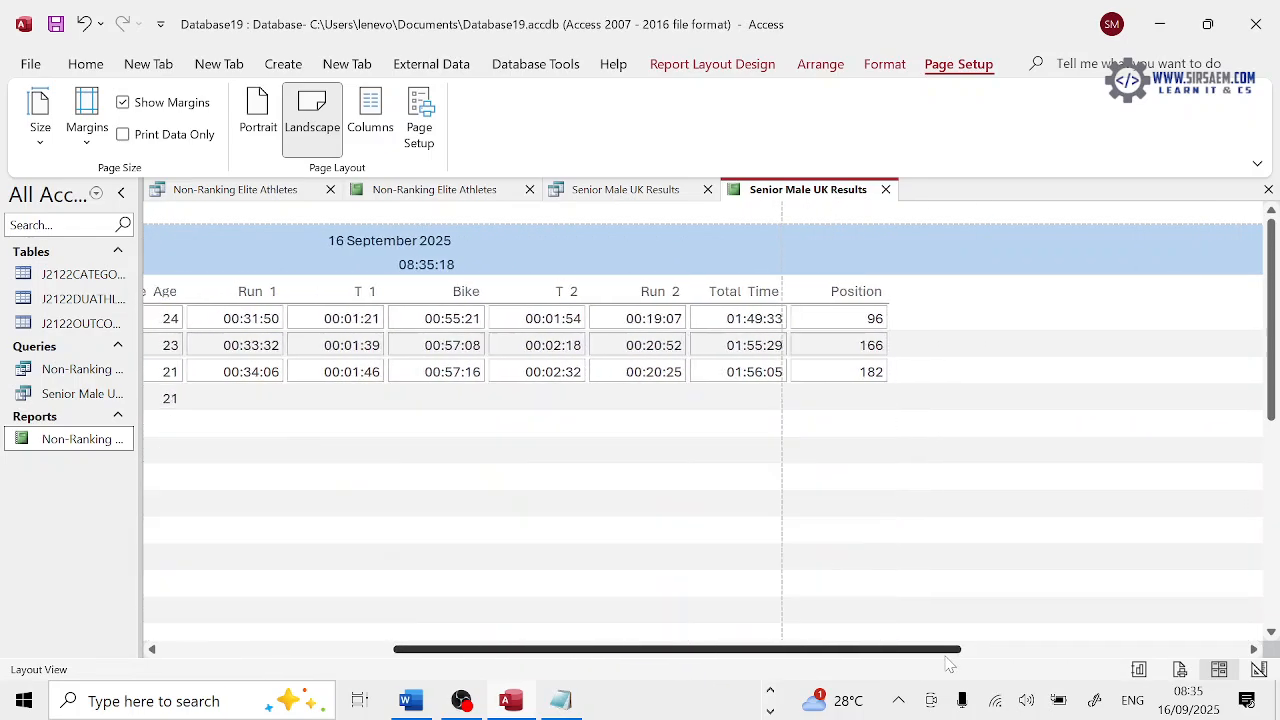
Narrow the report's Run 1 and T 1 columns while leaving enough width for their times
drag(945, 657, 645, 655)
click(700, 293)
drag(743, 295, 705, 292)
click(750, 296)
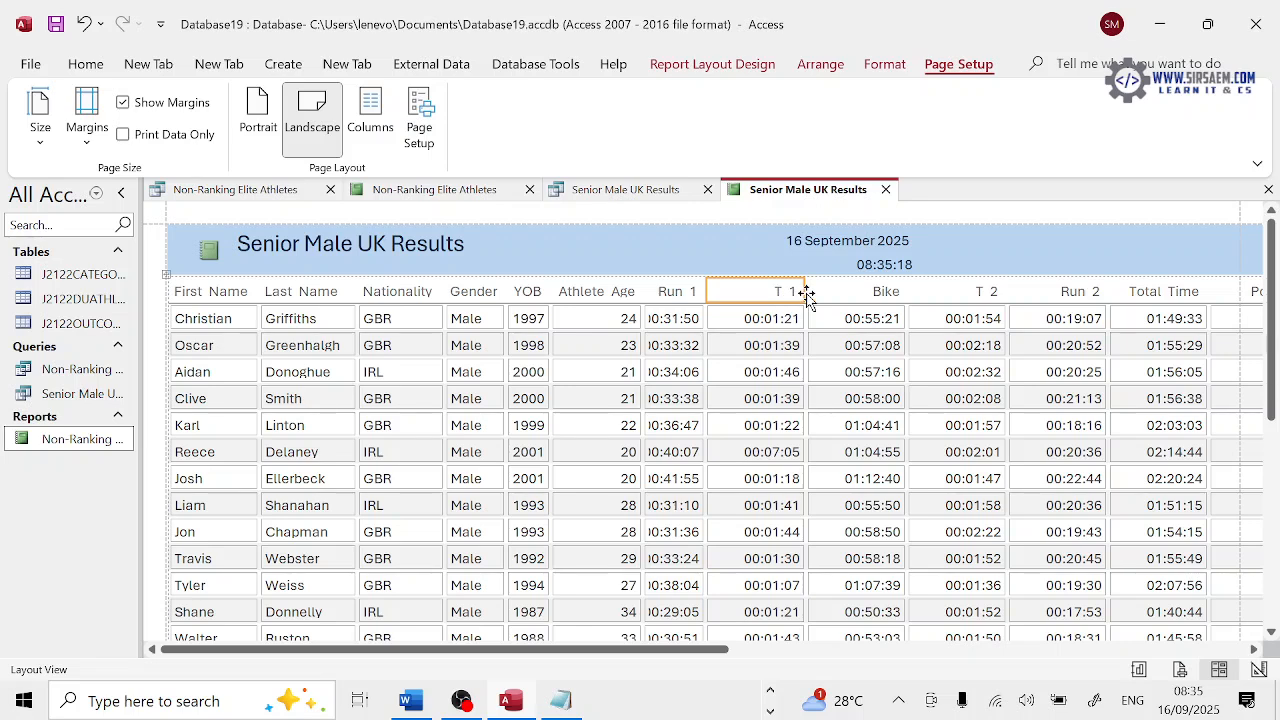
click(696, 289)
drag(710, 291, 716, 292)
click(765, 293)
drag(815, 292, 755, 292)
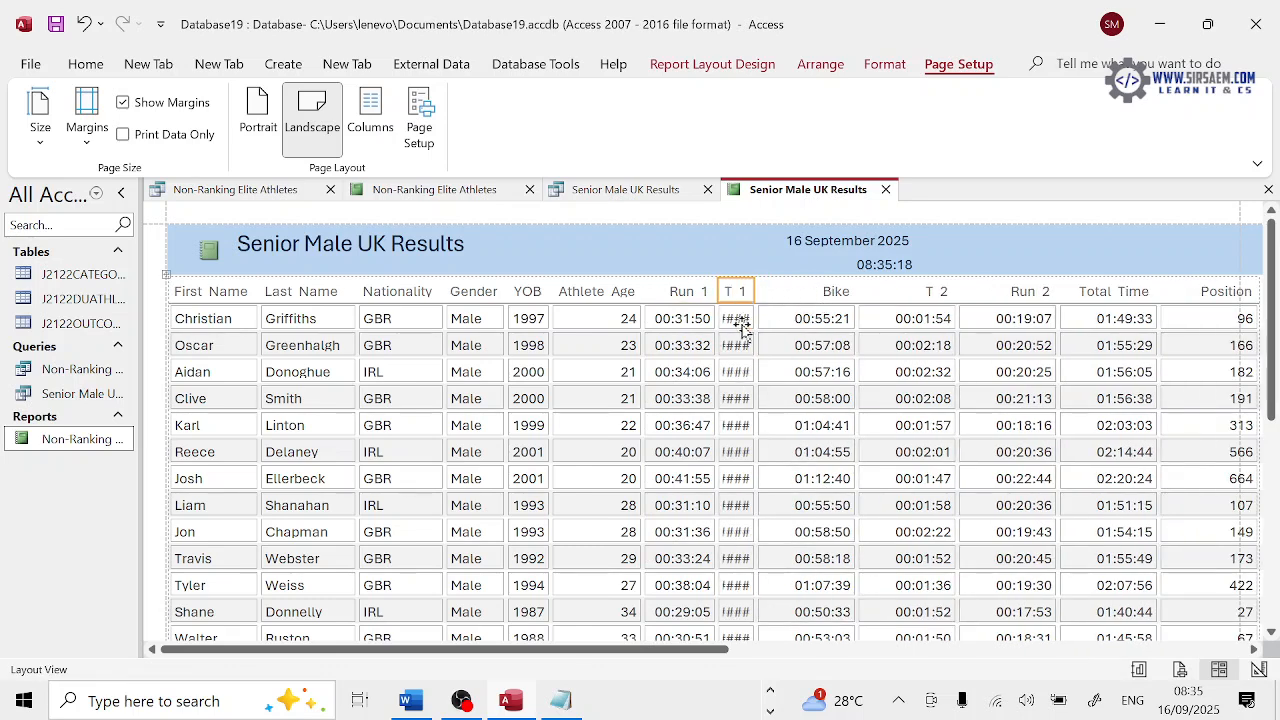
drag(751, 291, 781, 292)
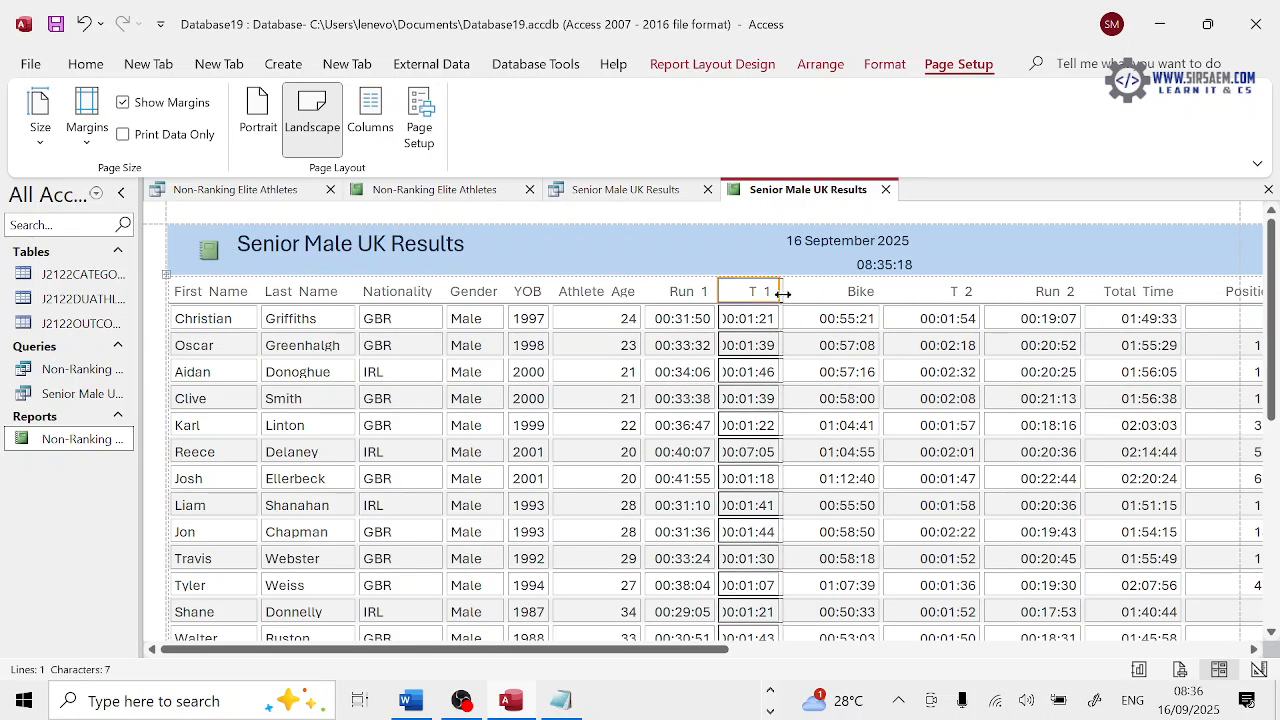
Narrow the Bike, T 2 and Position columns so the last column ends inside the page edge
click(831, 293)
drag(885, 292, 856, 291)
click(935, 292)
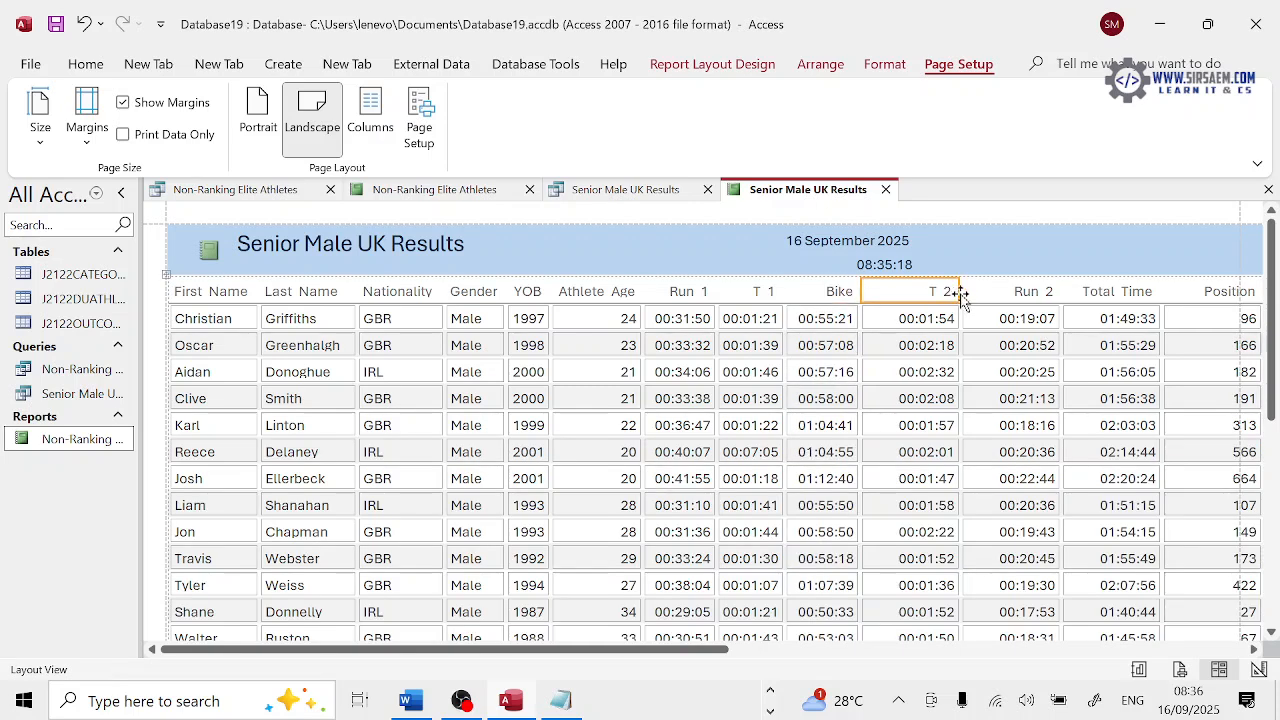
drag(958, 291, 930, 293)
click(1003, 298)
drag(712, 649, 842, 650)
click(978, 293)
drag(990, 297, 977, 295)
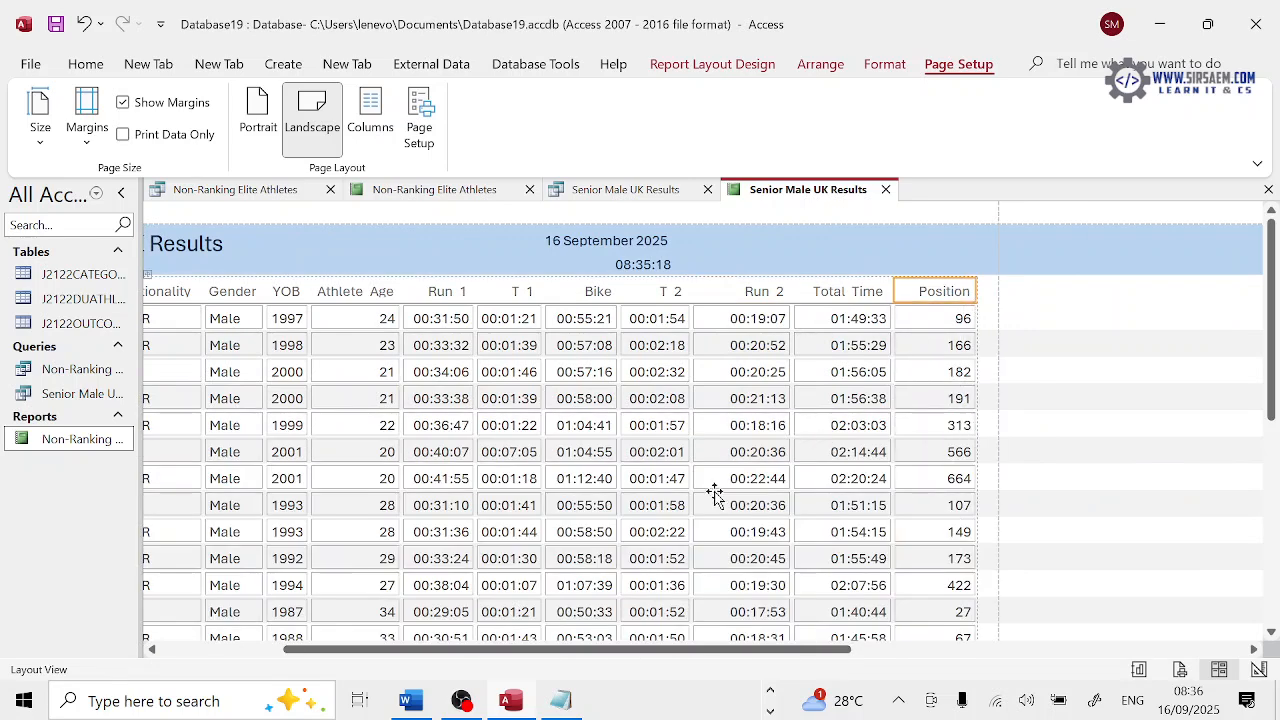
Copy the label text "Number of athletes" from the exam paper and return to the Access report
click(80, 63)
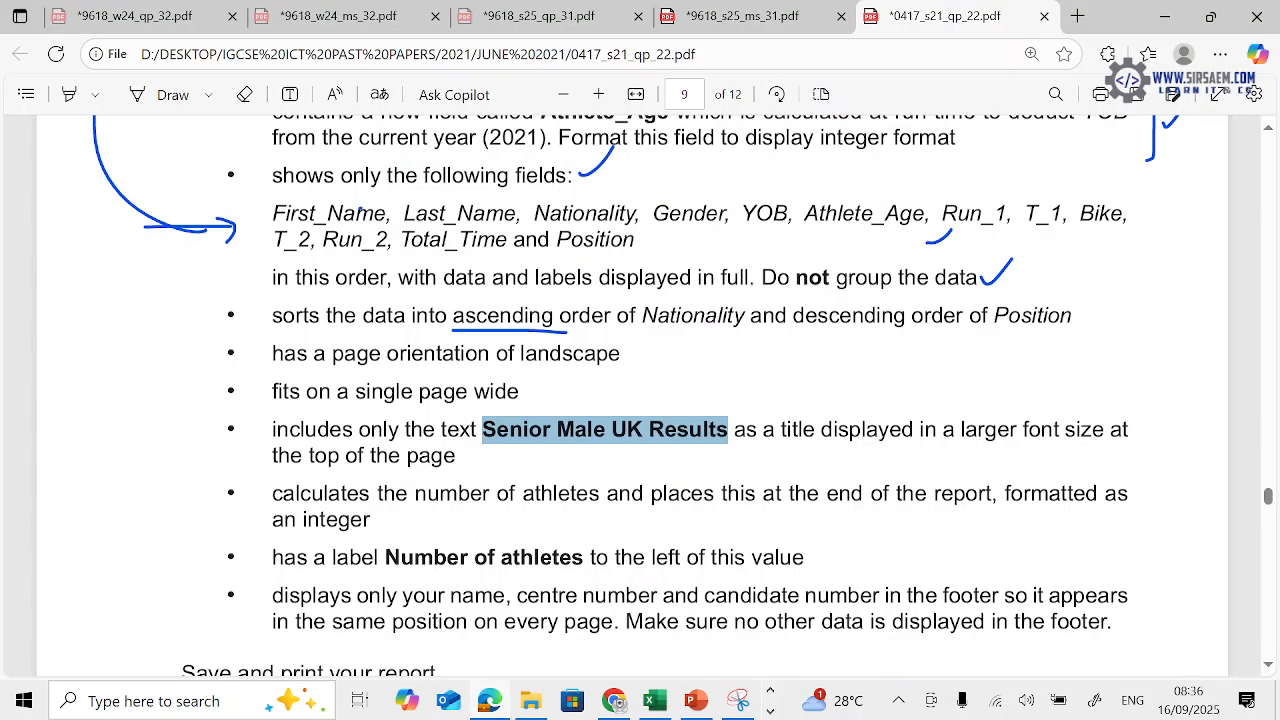
scroll(357, 213, down, 2)
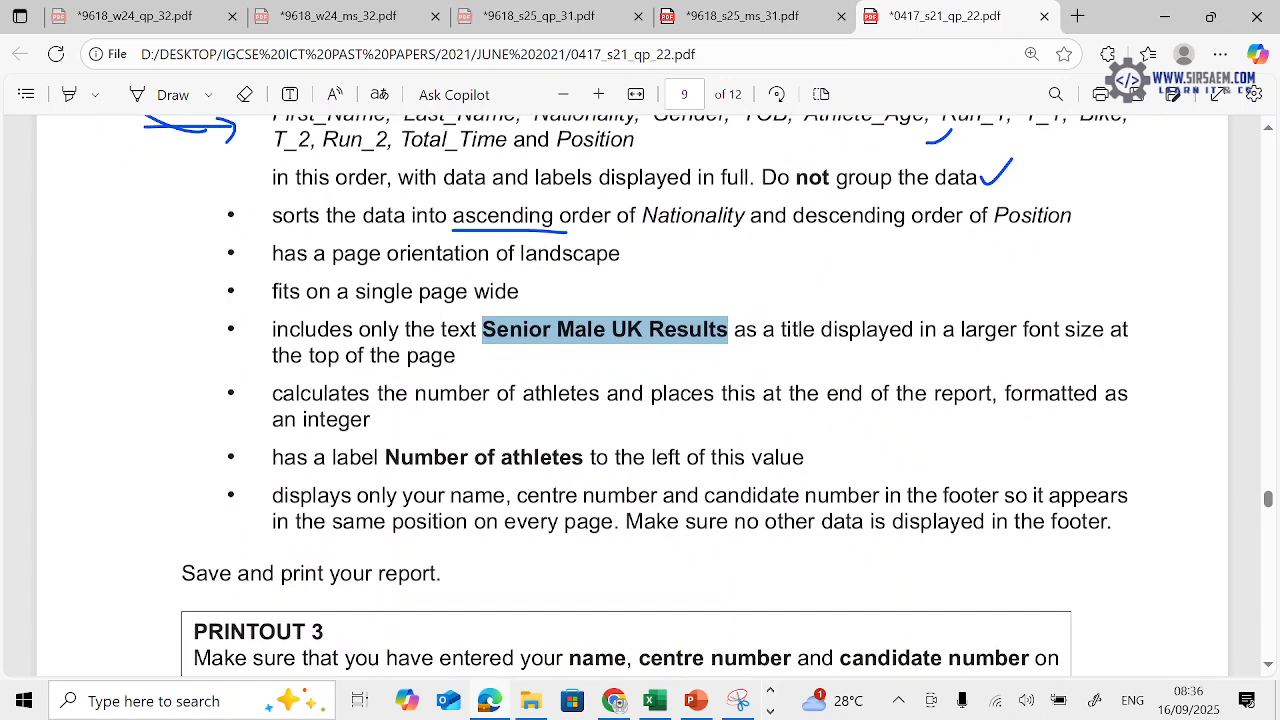
drag(385, 457, 583, 457)
key(ctrl+c)
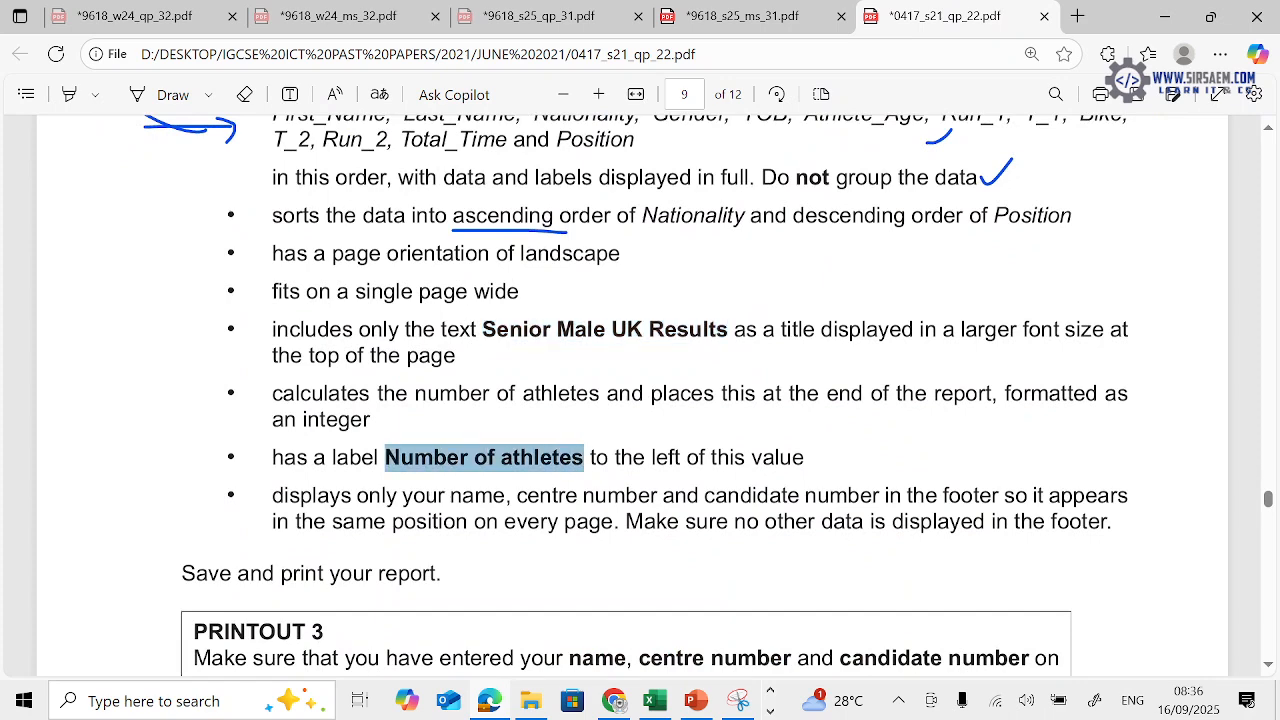
right_click(579, 457)
click(634, 209)
key(alt+Tab)
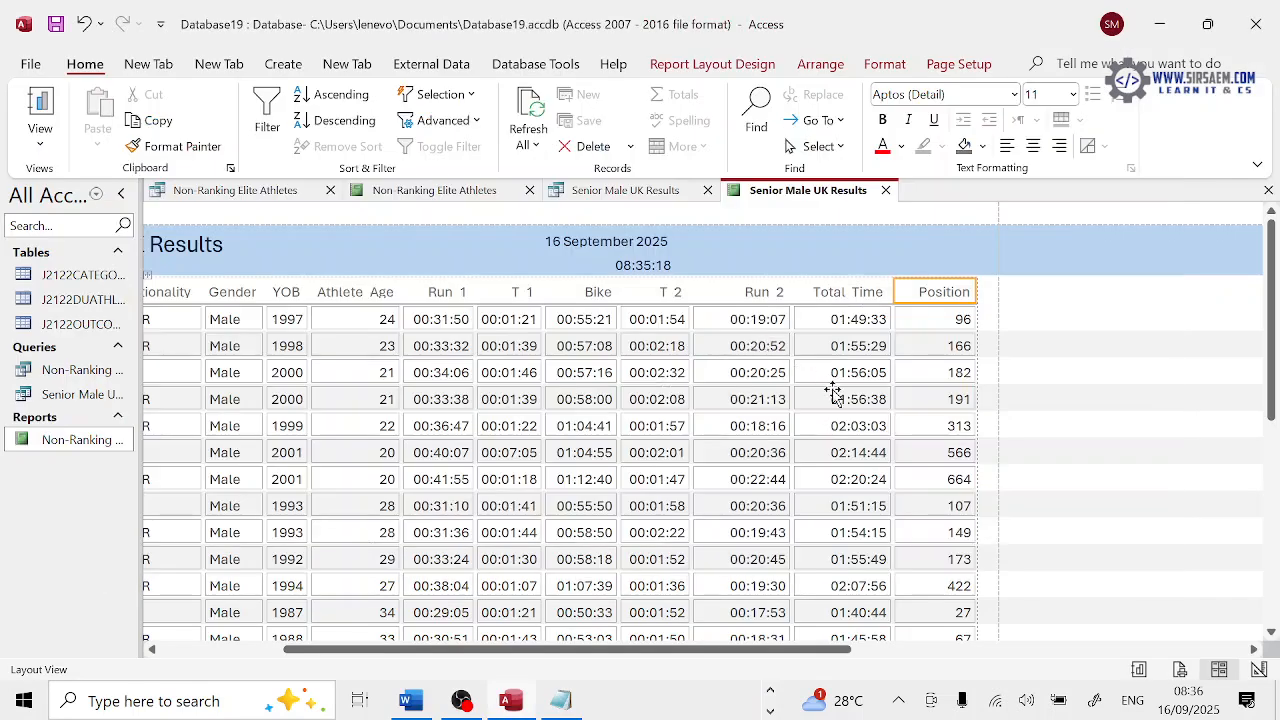
Add a Count Records total for the report's Position column
click(874, 333)
click(918, 326)
right_click(918, 326)
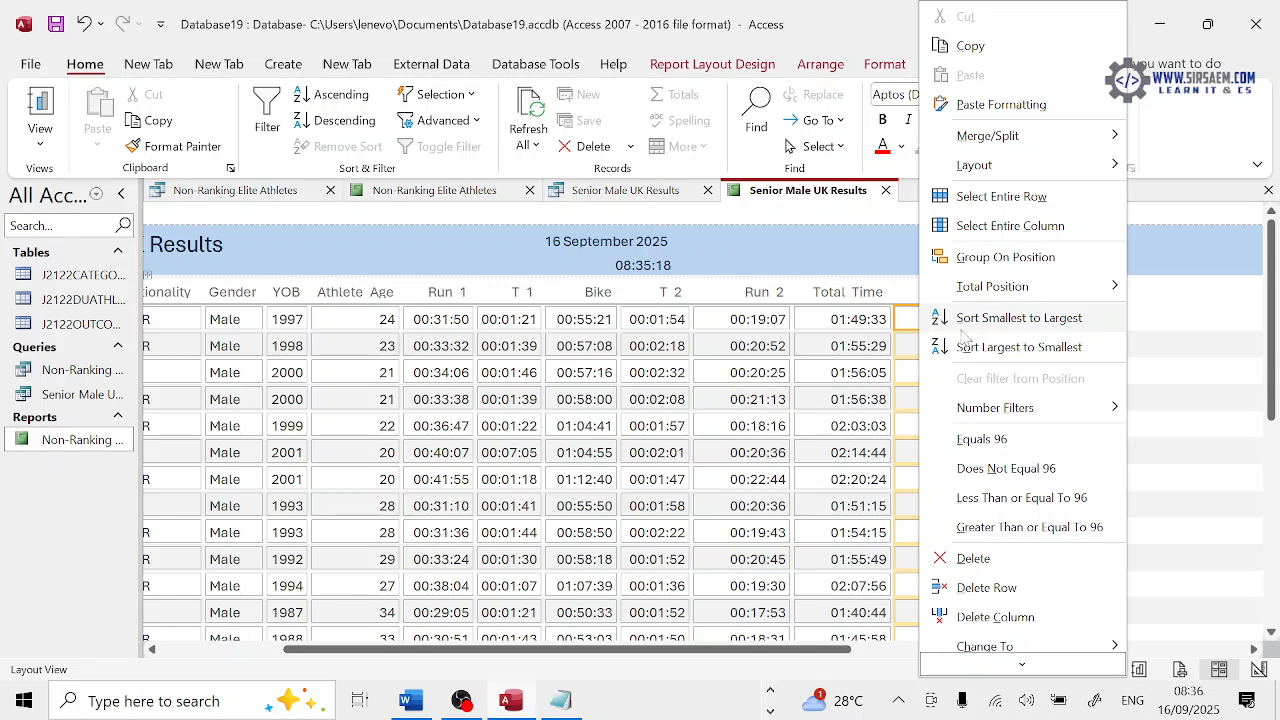
mouse_move(995, 287)
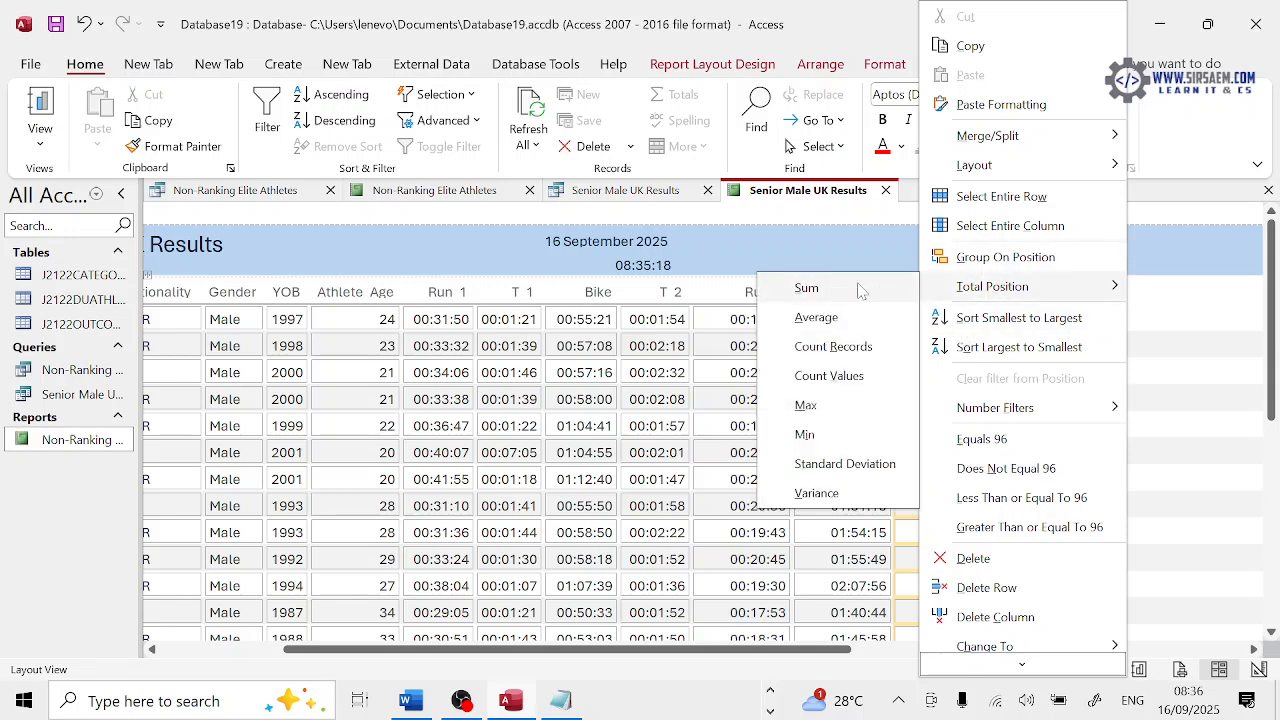
click(830, 350)
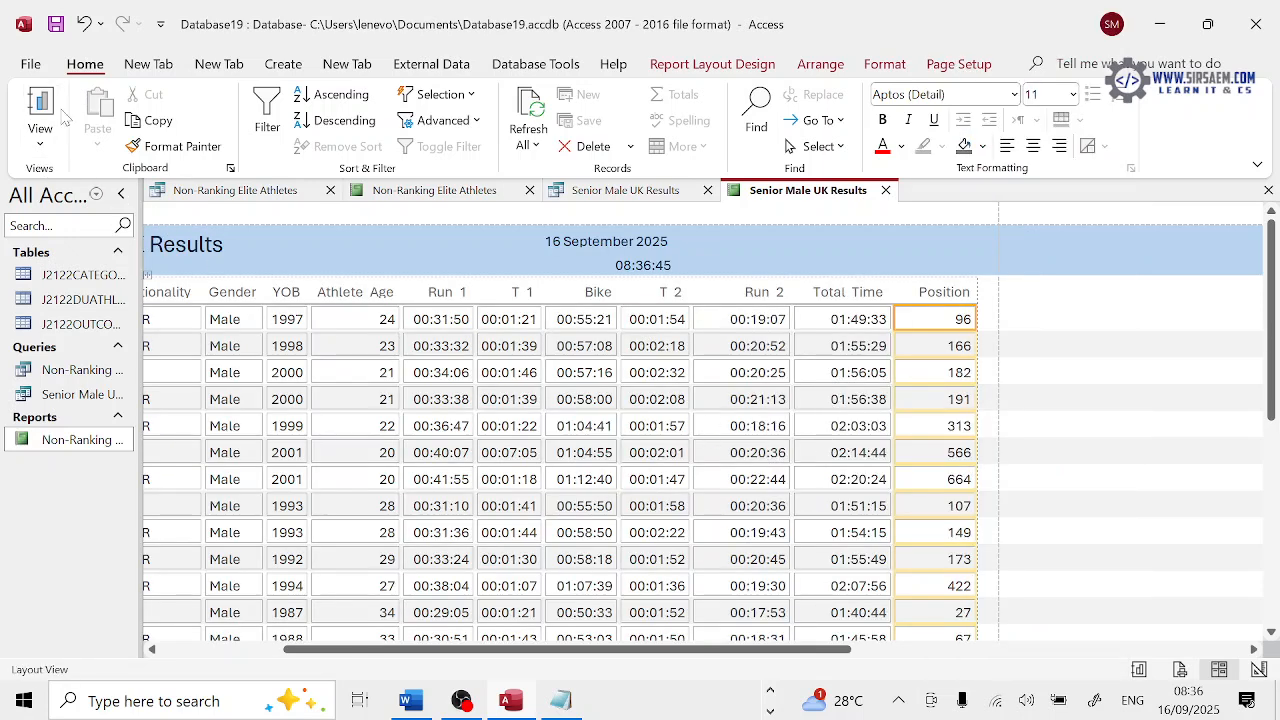
In Design View, add a "Number of athletes" label about 3.6 cm wide beside the Position count in the report footer
click(40, 140)
click(88, 306)
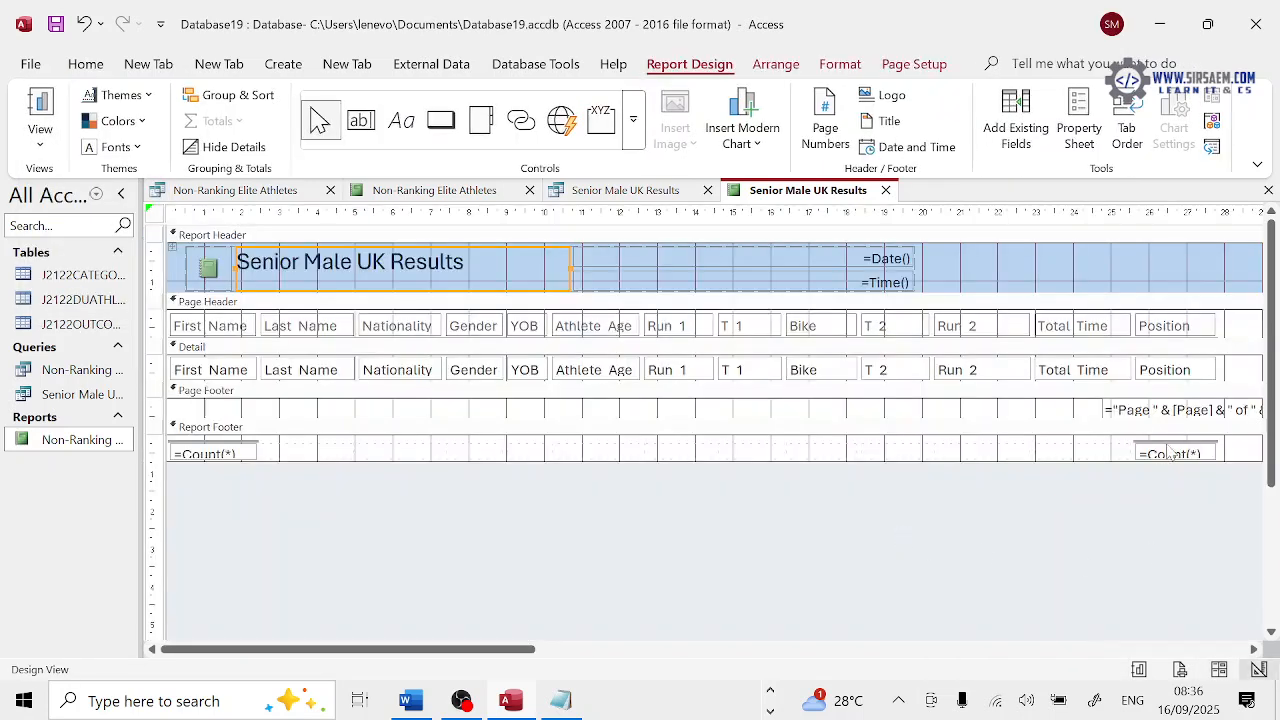
click(401, 120)
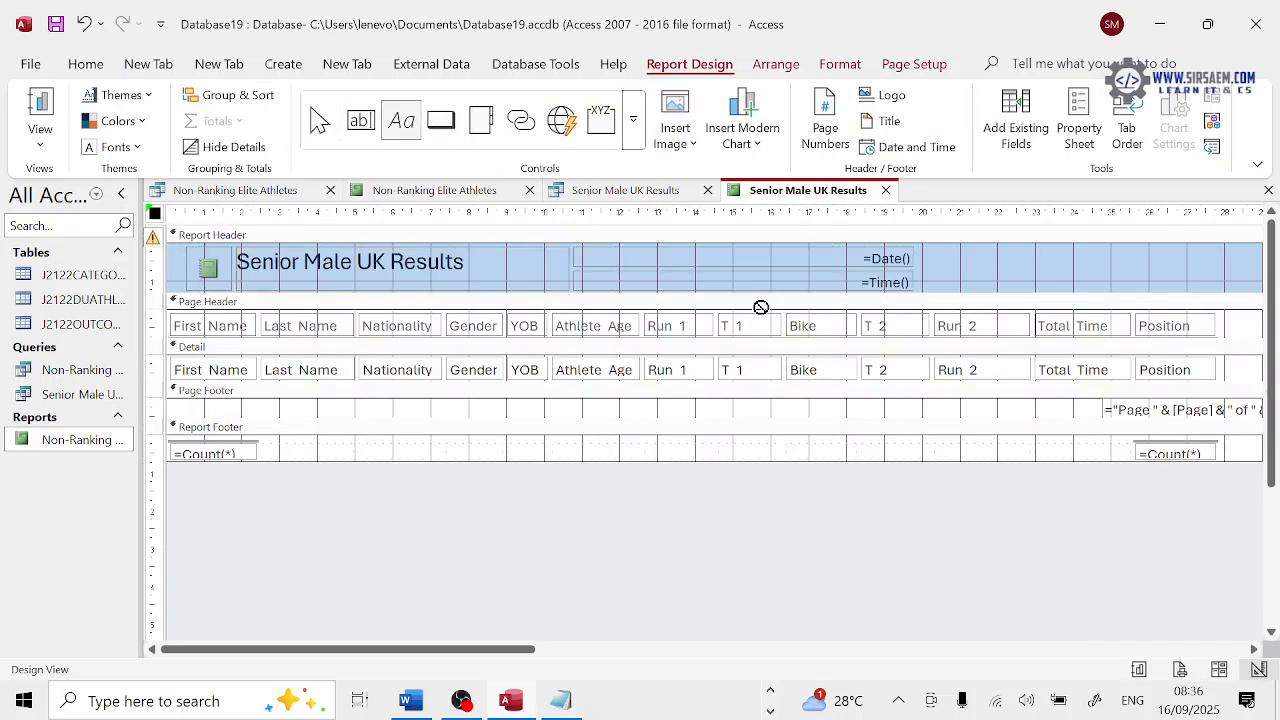
drag(922, 440, 1127, 462)
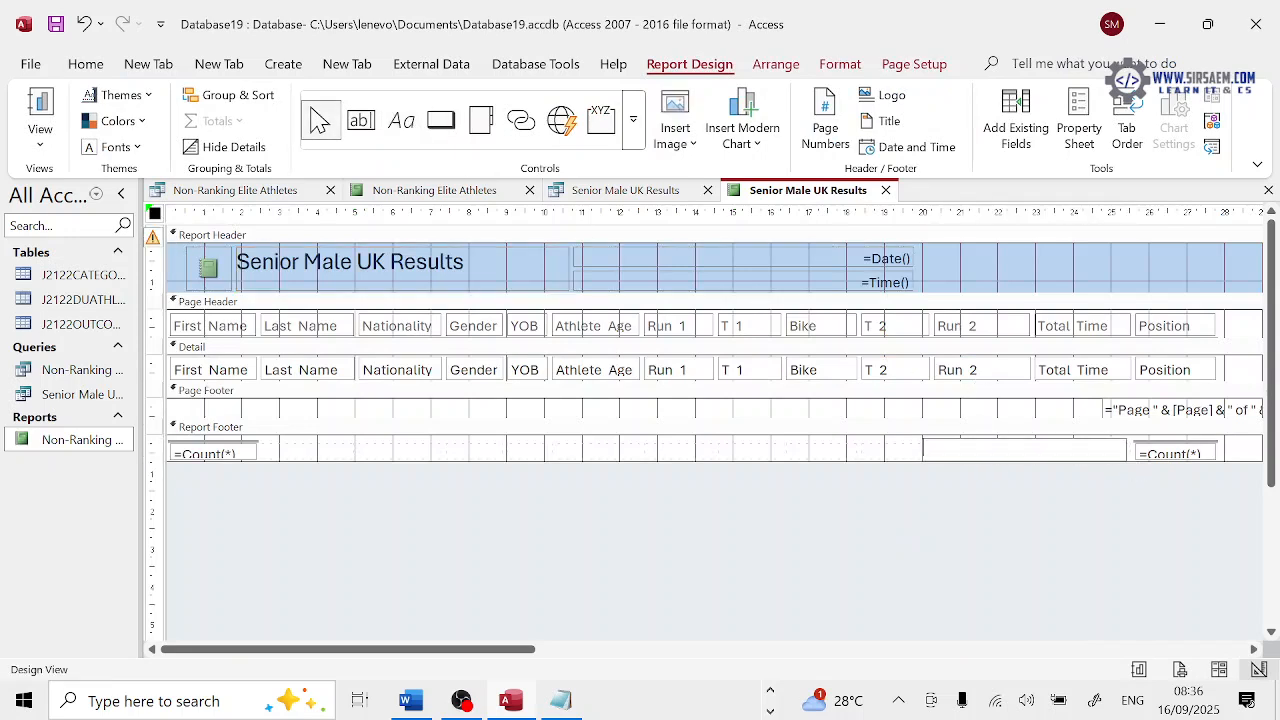
key(ctrl+v)
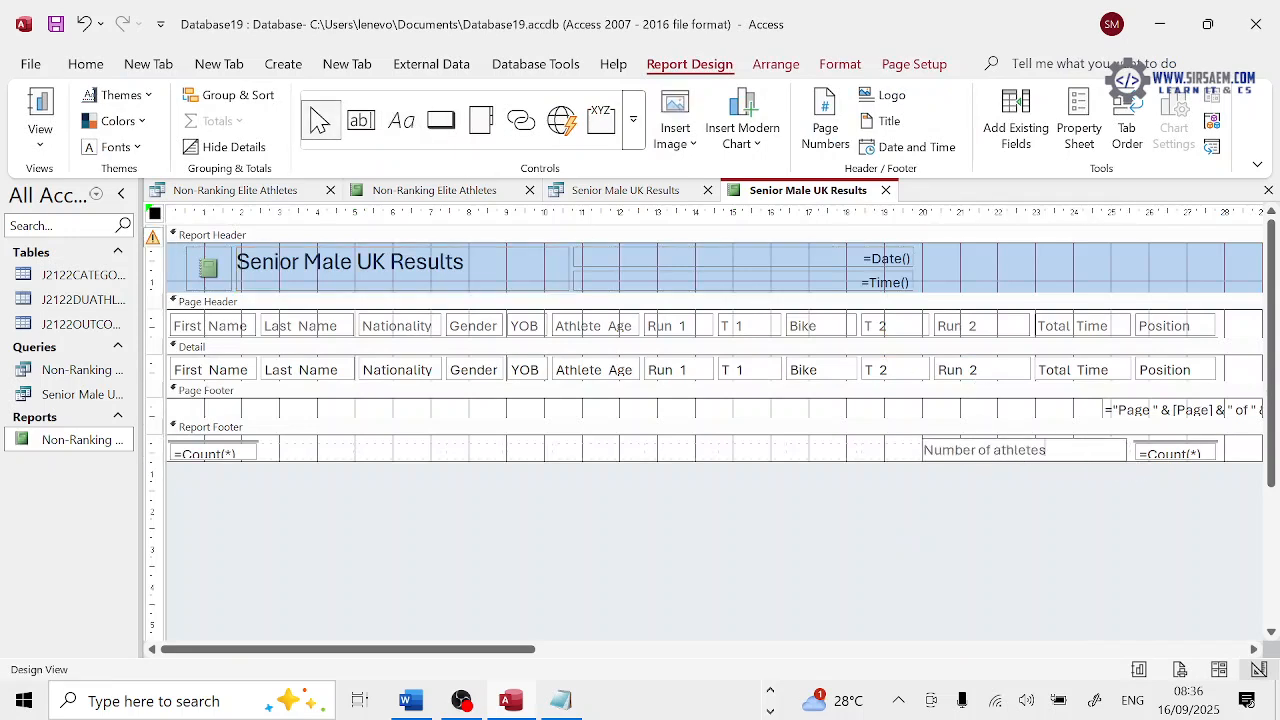
click(922, 452)
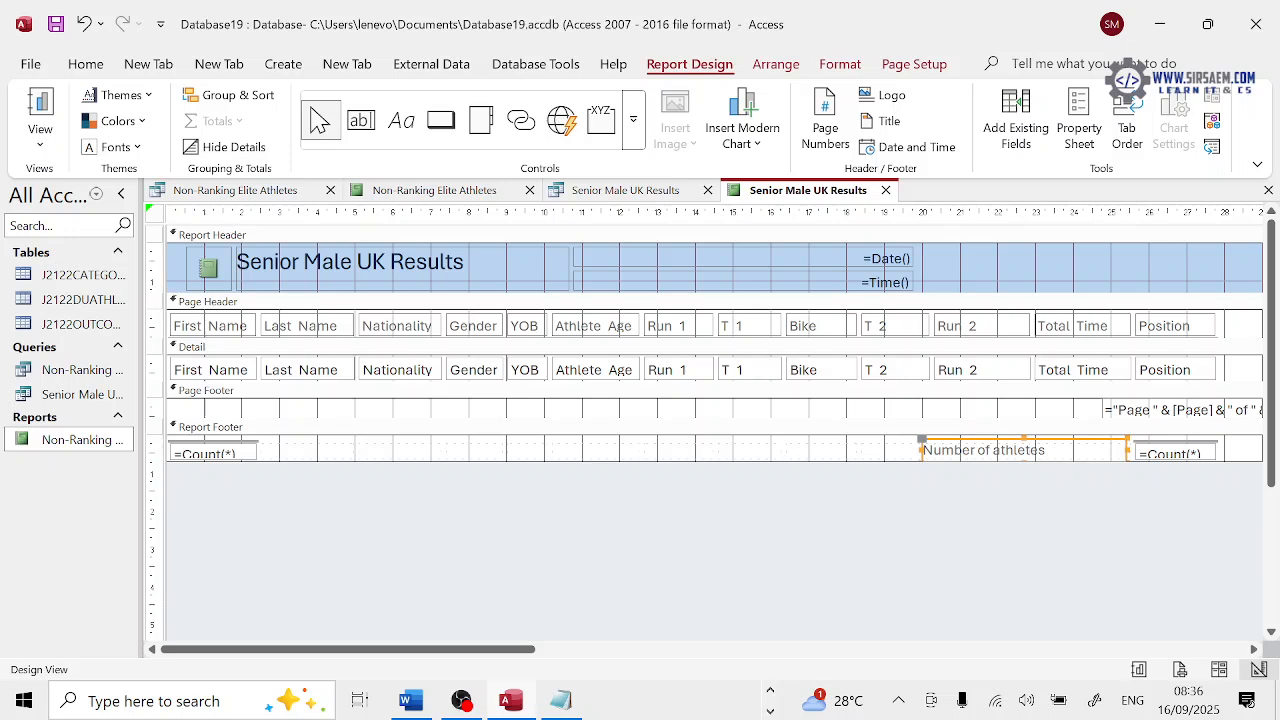
drag(922, 450, 990, 450)
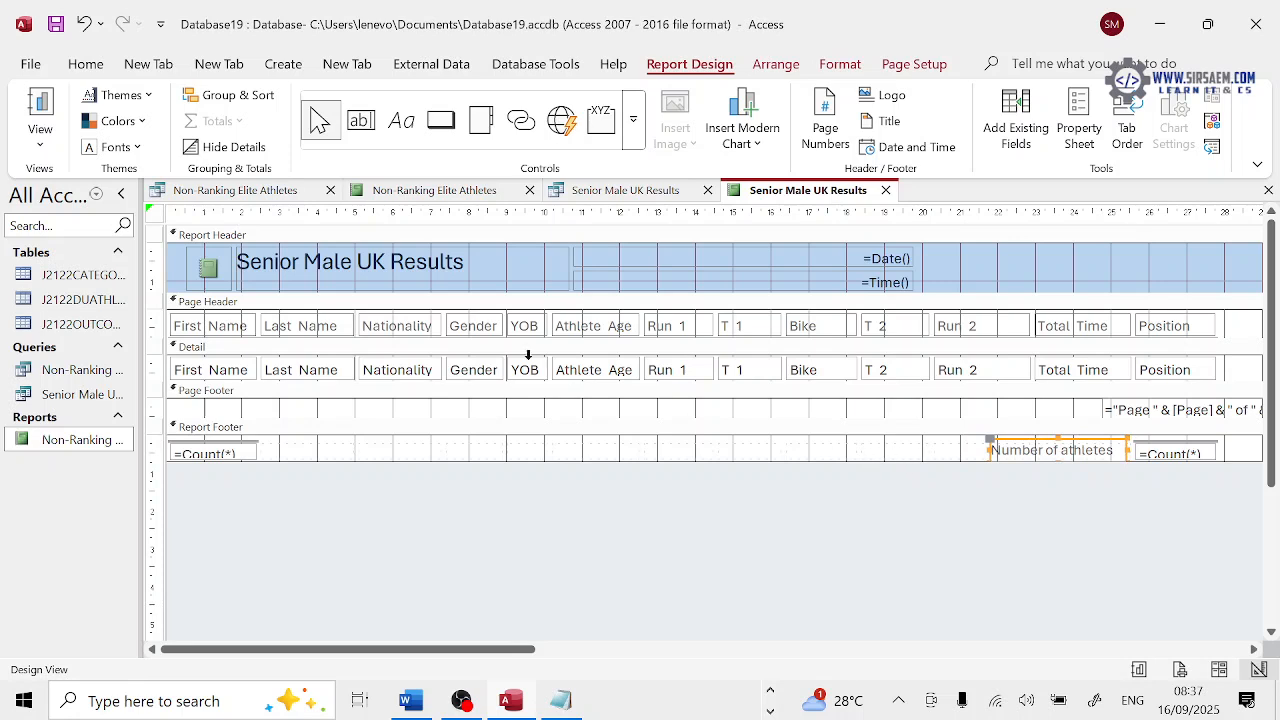
Make the "Number of athletes" label and the count beside it bold
click(85, 63)
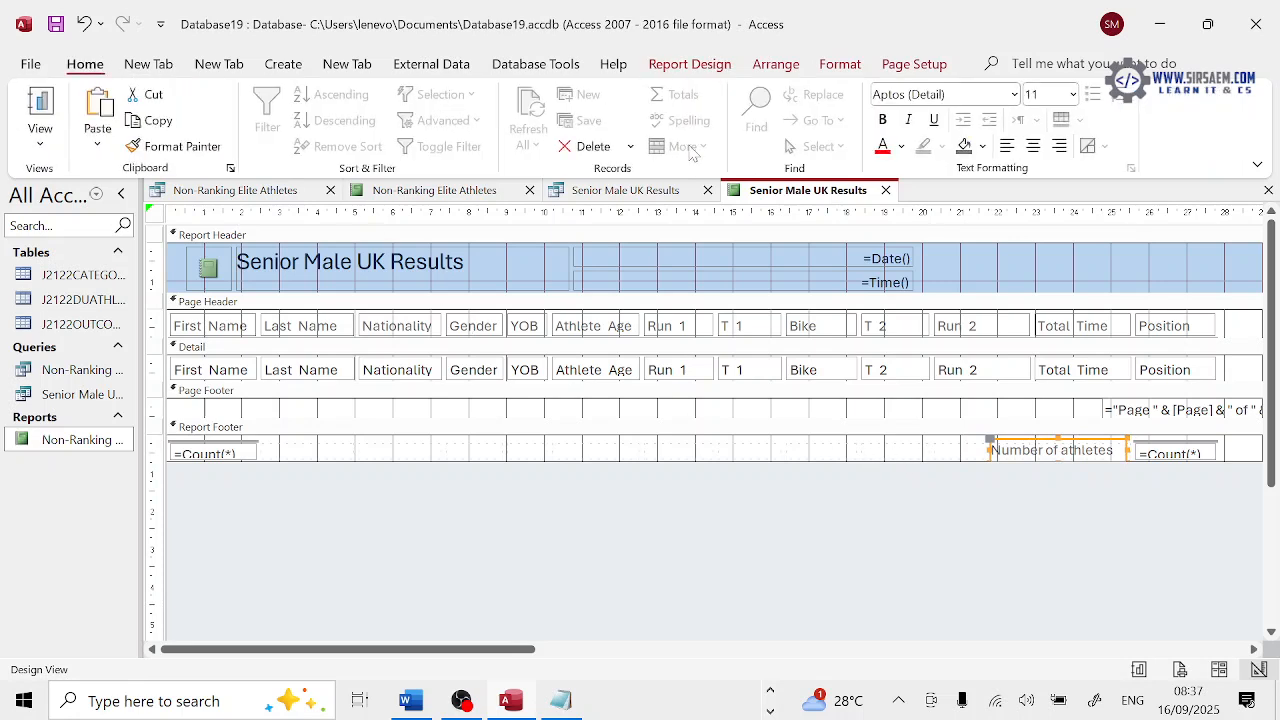
click(882, 119)
click(1148, 456)
click(882, 119)
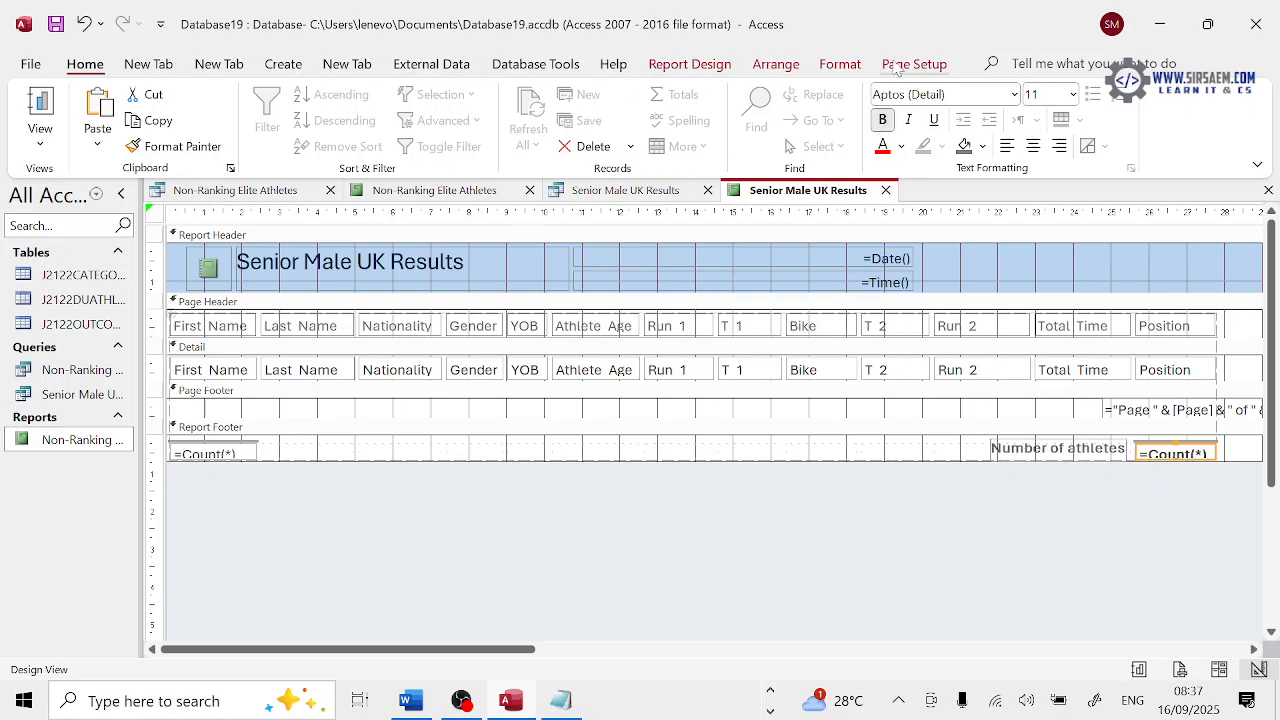
Add a page footer label with the text "name, centre number and candidate number" copied from the exam paper
click(910, 64)
click(820, 68)
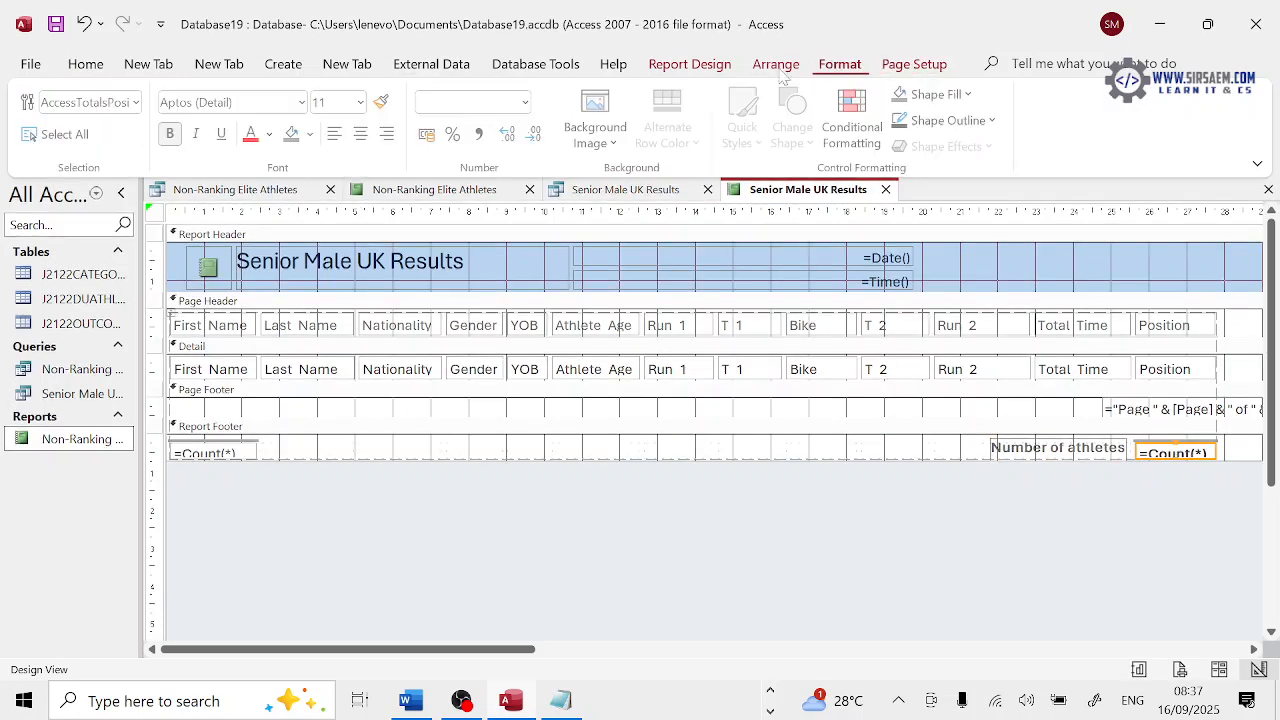
click(678, 70)
click(400, 119)
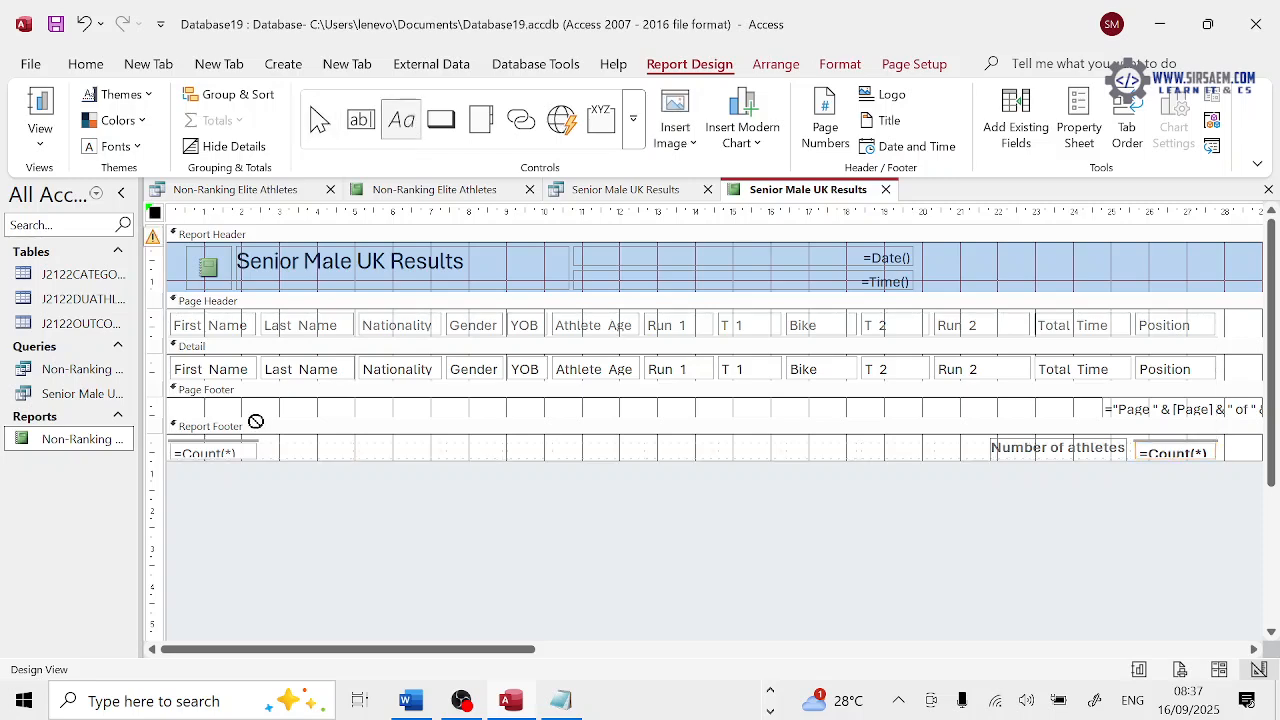
key(super)
key(super)
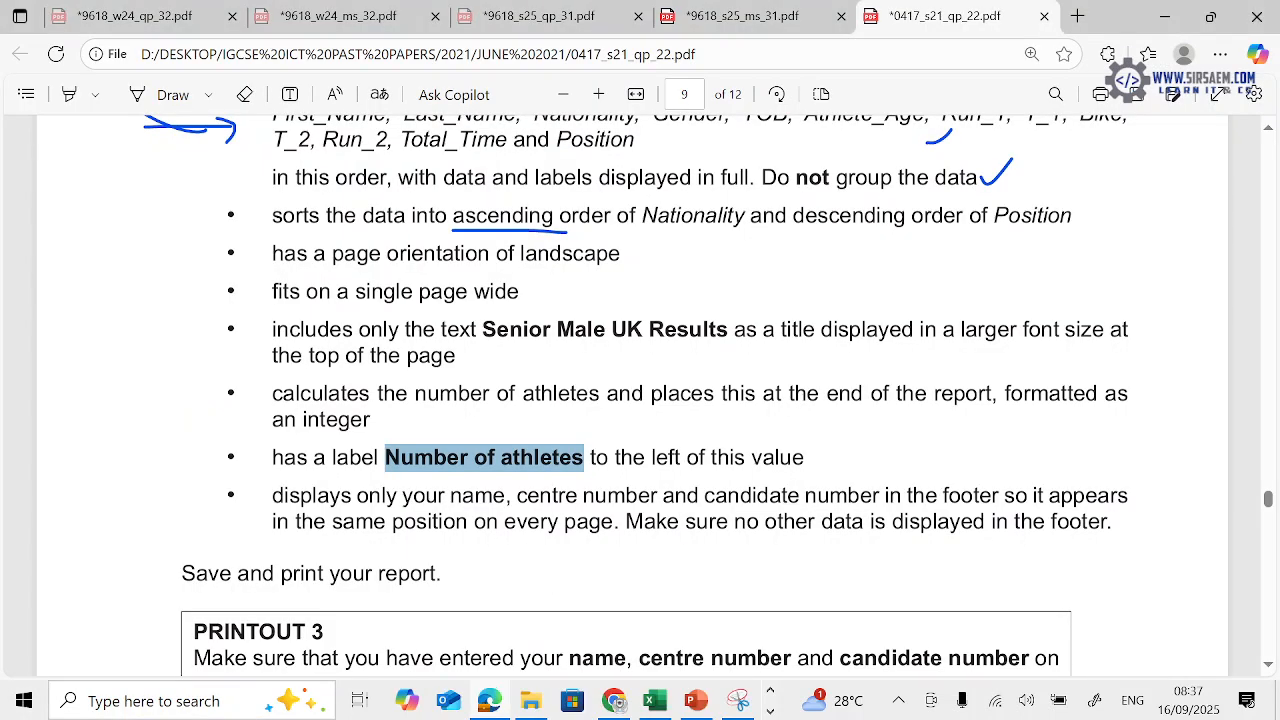
drag(450, 495, 876, 495)
key(ctrl+c)
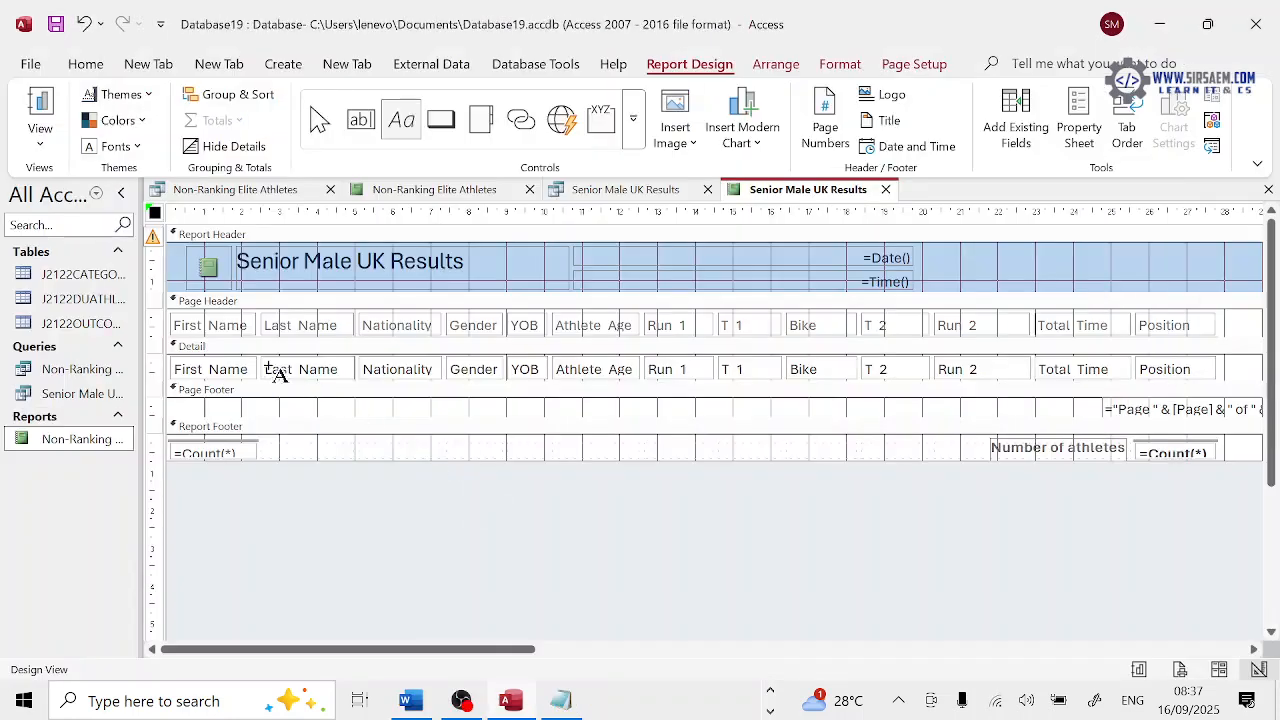
drag(183, 400, 457, 417)
key(ctrl+v)
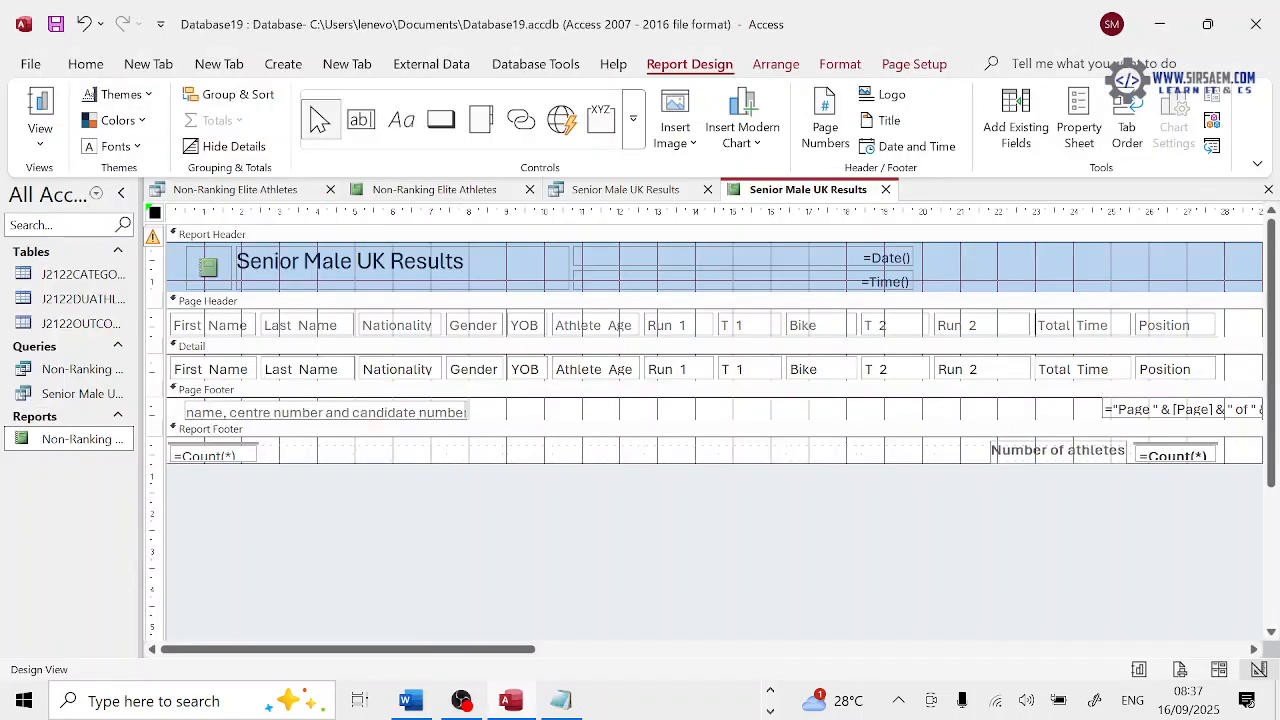
click(496, 420)
Make the page footer label bold and widen it to about 10 cm to fit its text
click(469, 411)
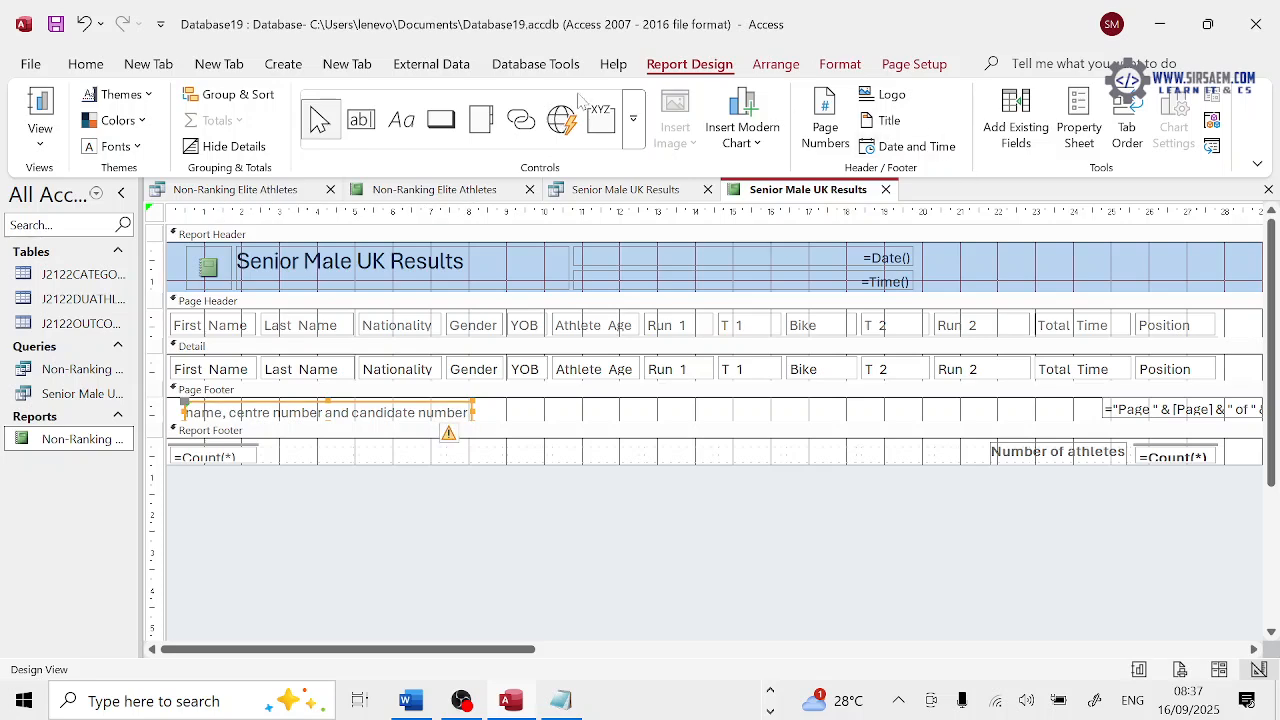
click(100, 62)
click(882, 119)
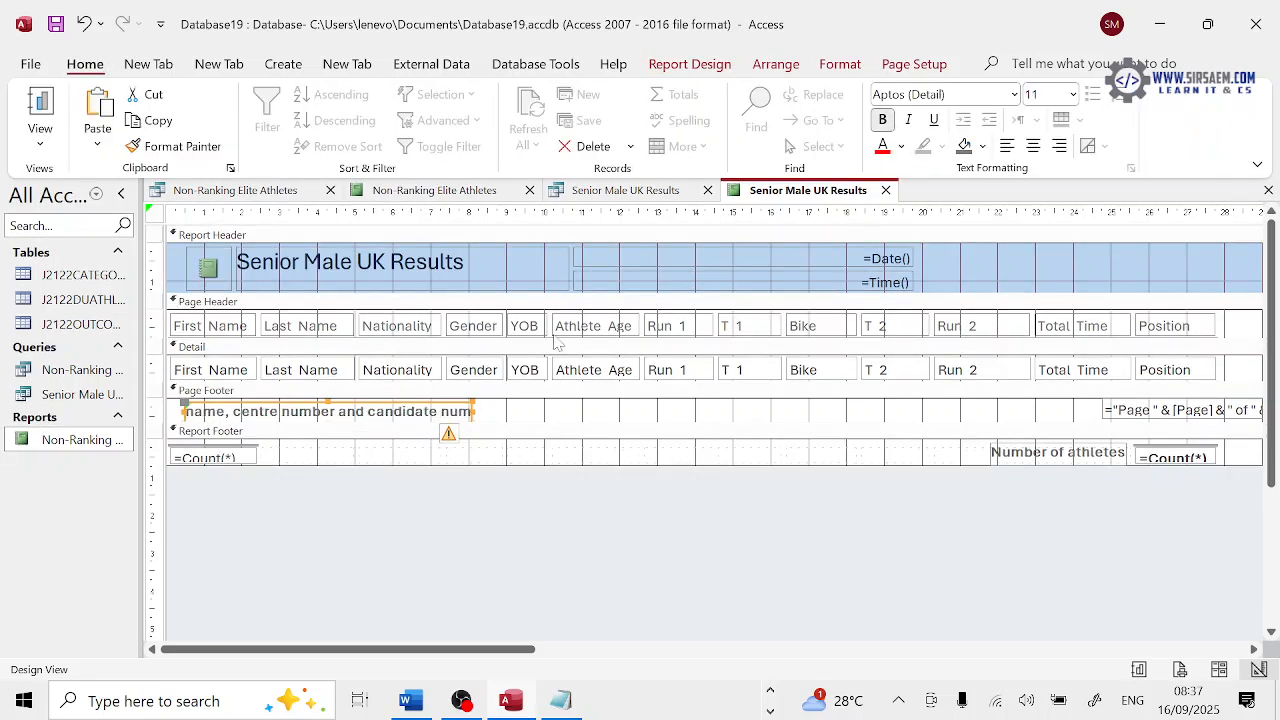
drag(475, 413, 572, 412)
click(469, 412)
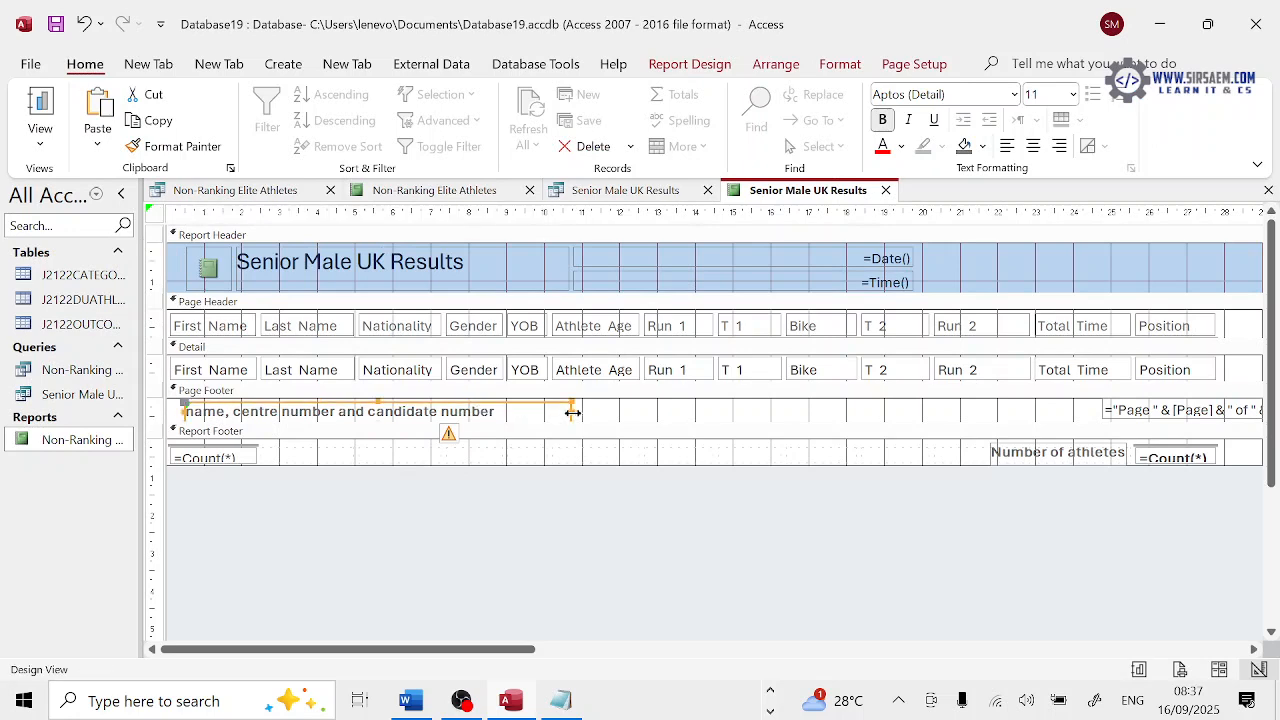
Move the page number box inward and narrow the report to about 27.8 cm, just past the Position column
drag(1203, 420, 1032, 420)
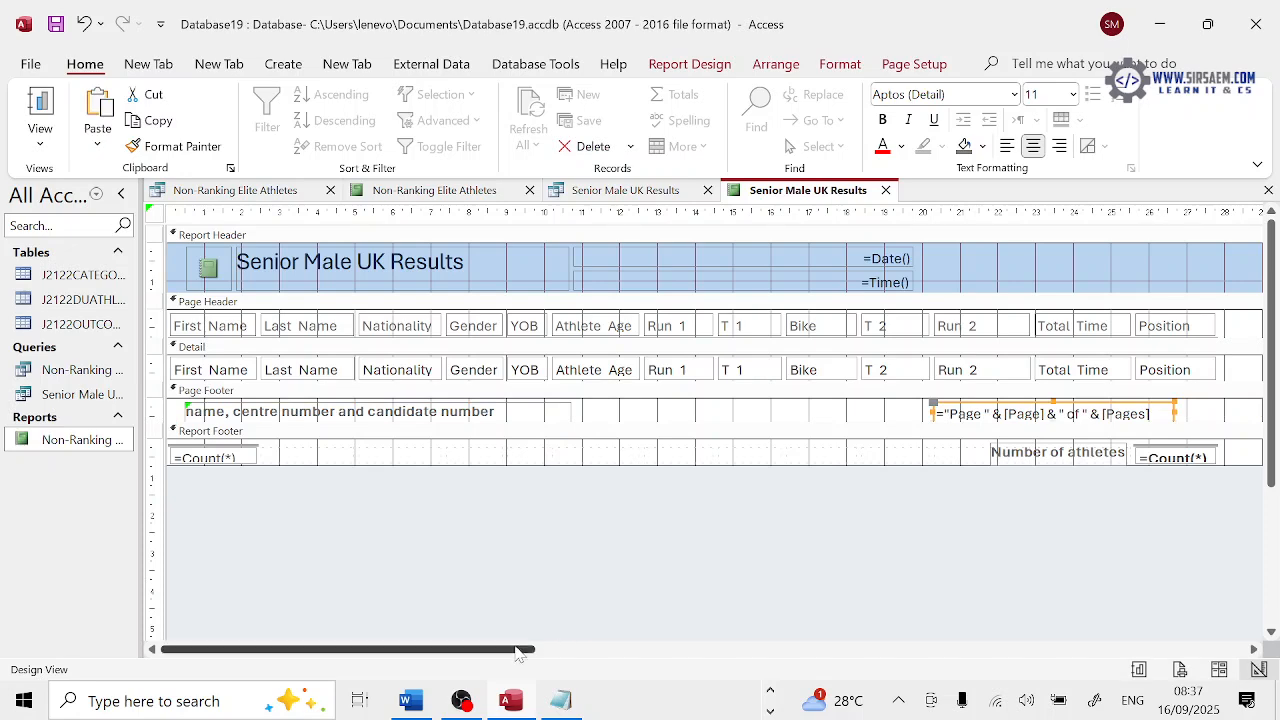
drag(530, 648, 1240, 648)
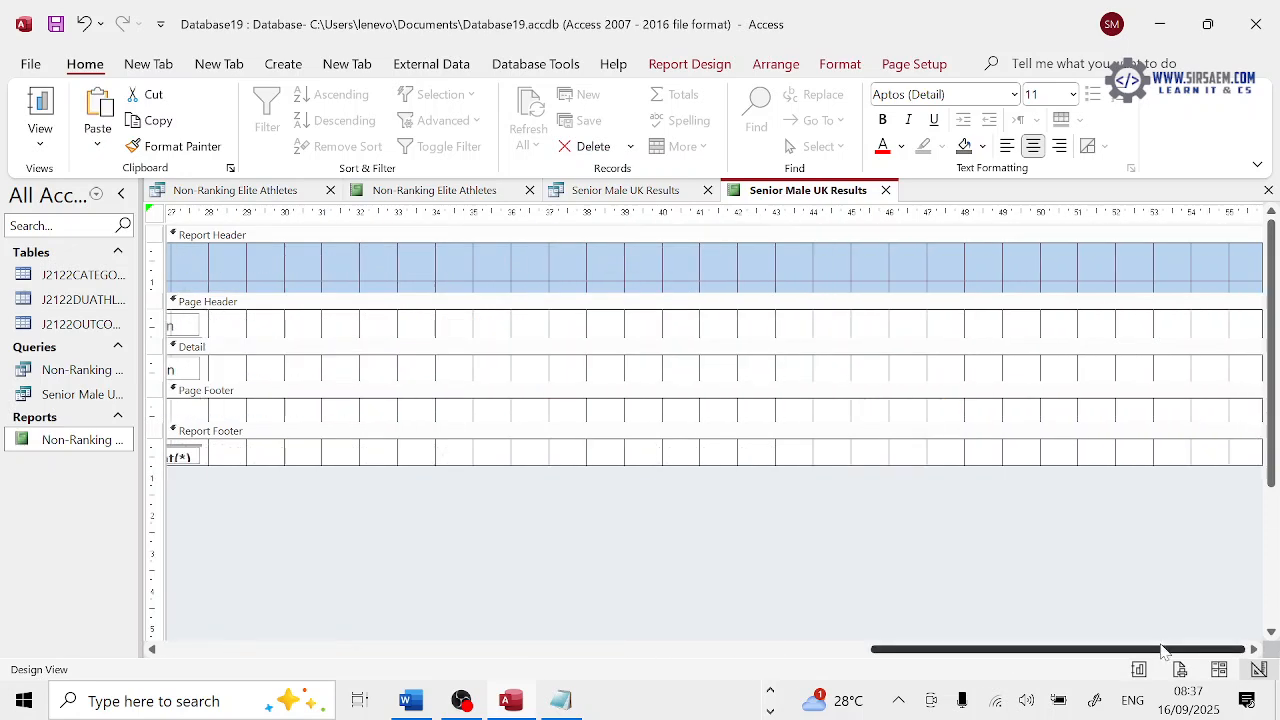
drag(1262, 414, 329, 262)
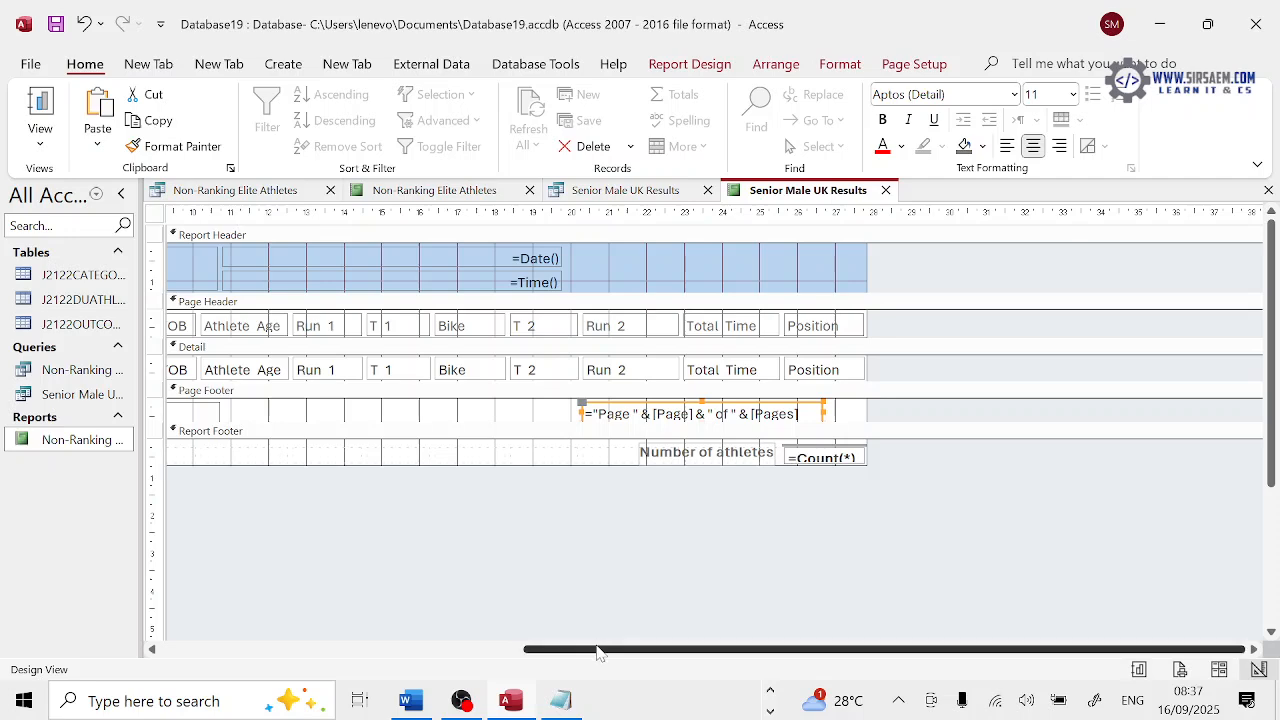
drag(600, 648, 381, 648)
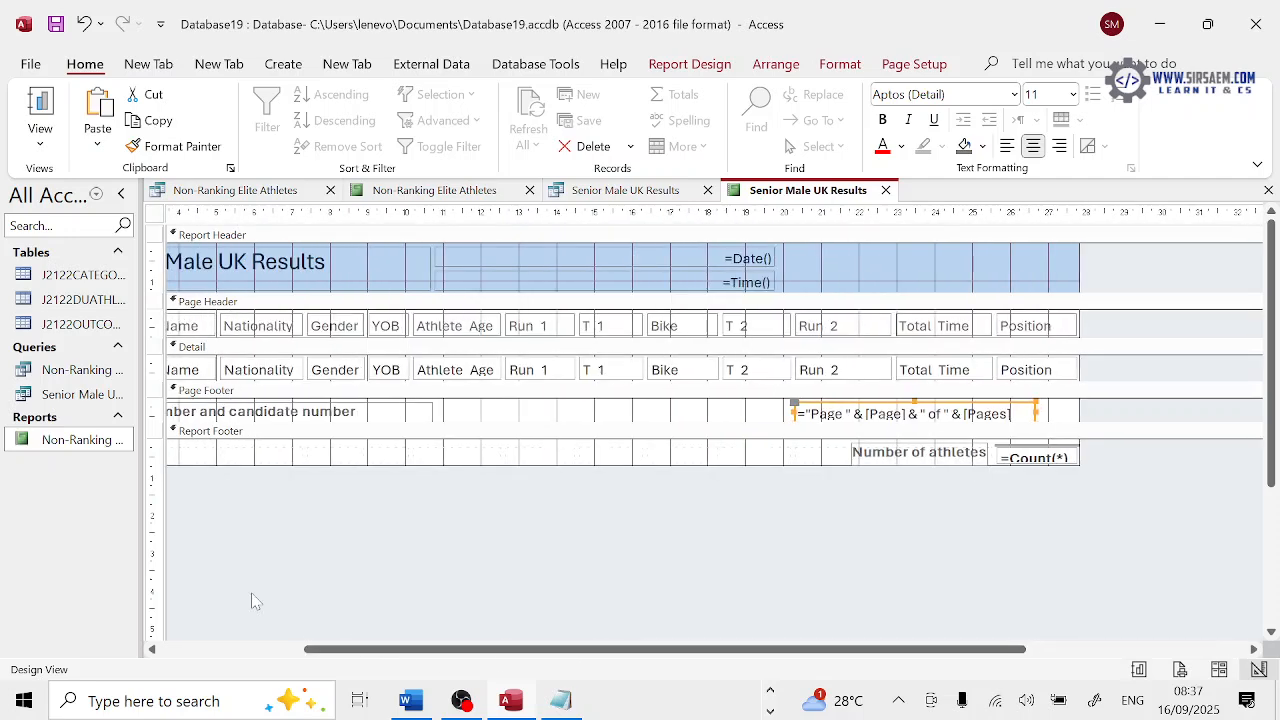
Open the report in Print Preview and zoom out to check its page layout
click(44, 145)
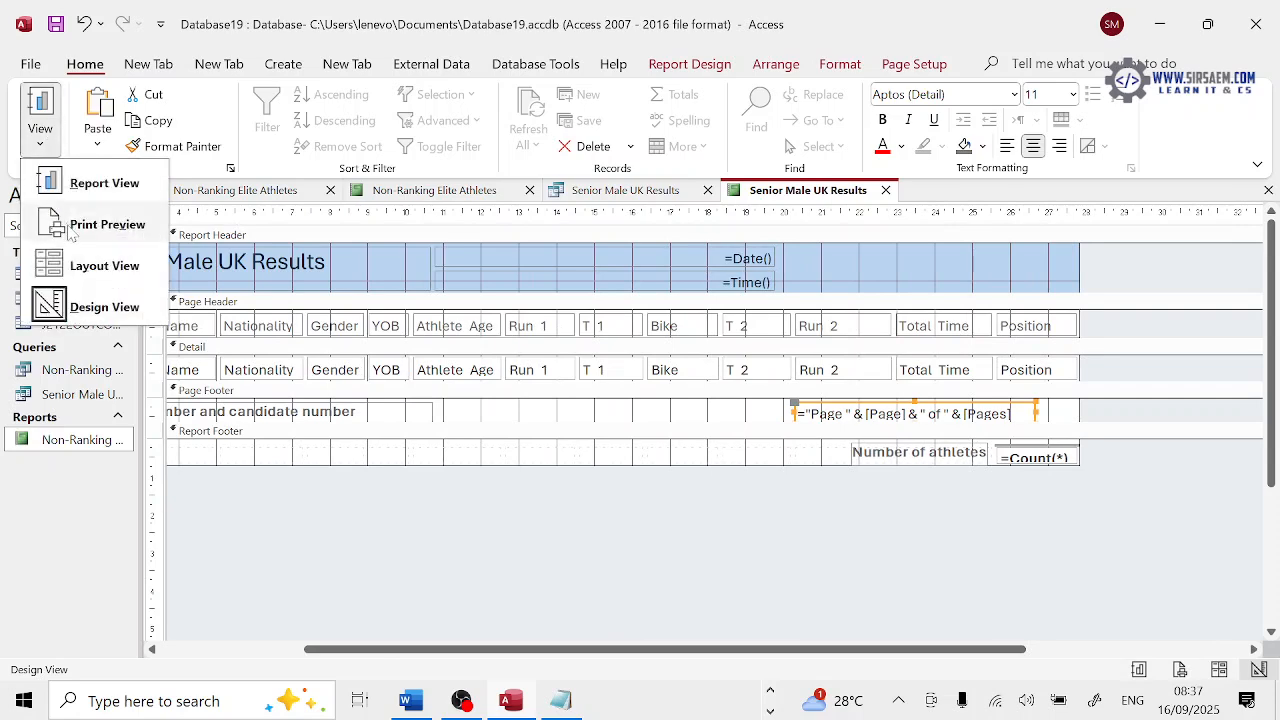
click(46, 222)
click(1118, 669)
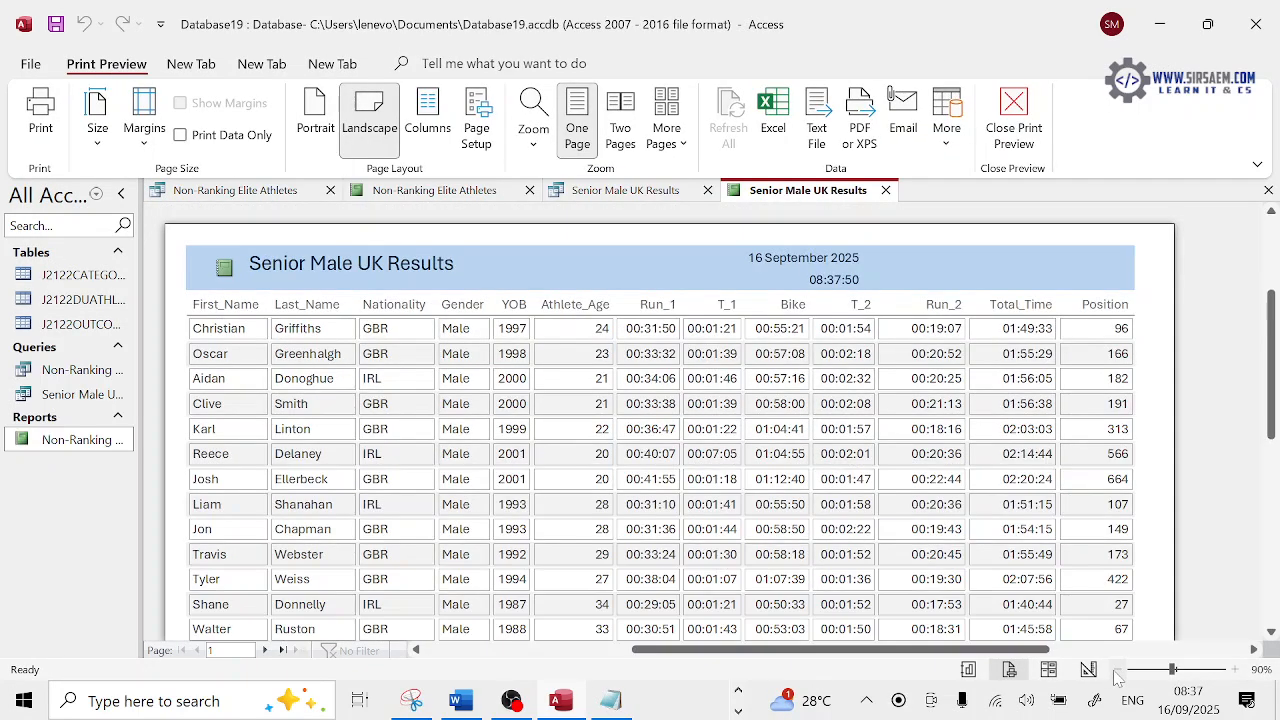
click(1118, 669)
click(1118, 669)
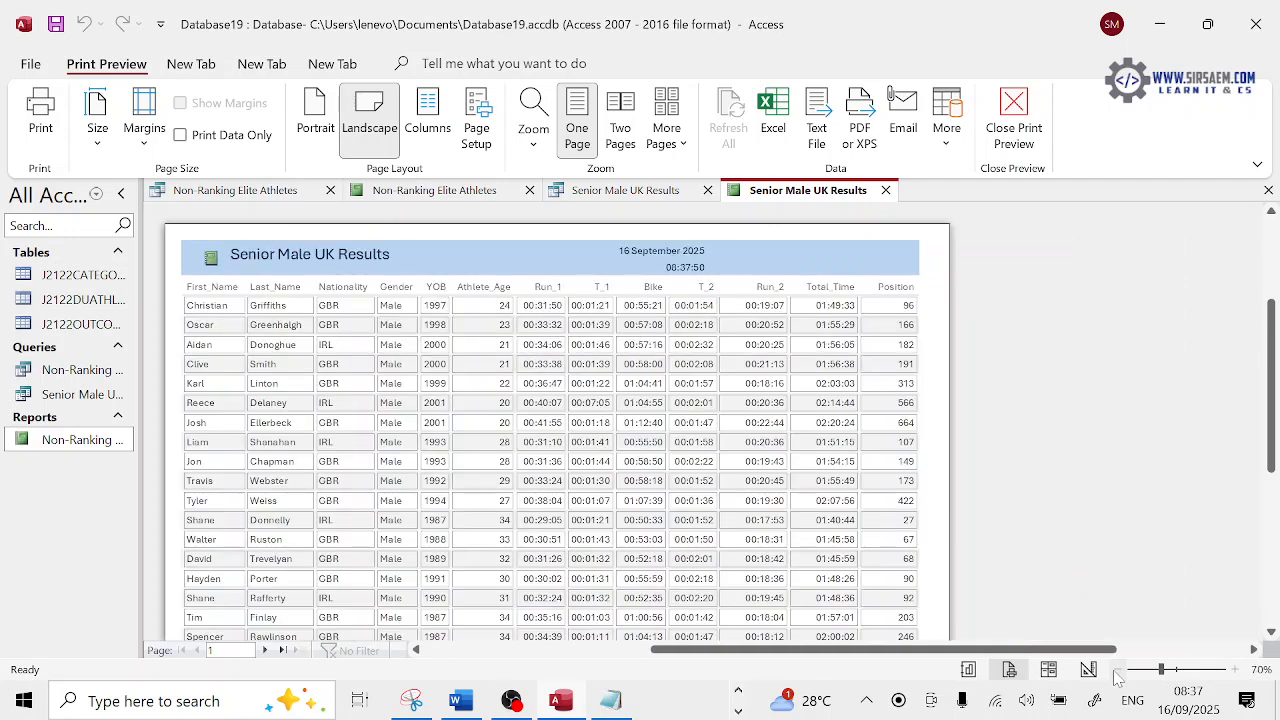
Examine both pages of the report in Print Preview, checking the title, columns, page footer and athlete count at the end
scroll(1053, 600, down, 3)
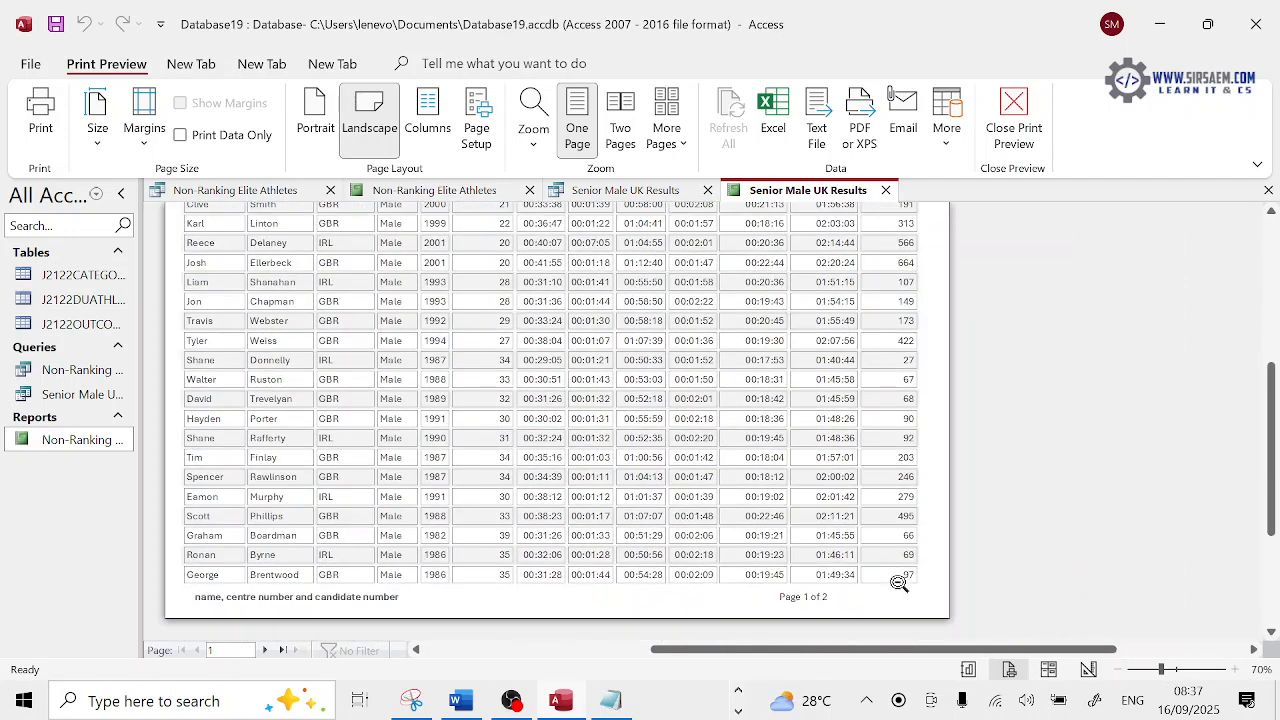
click(265, 650)
scroll(494, 566, up, 4)
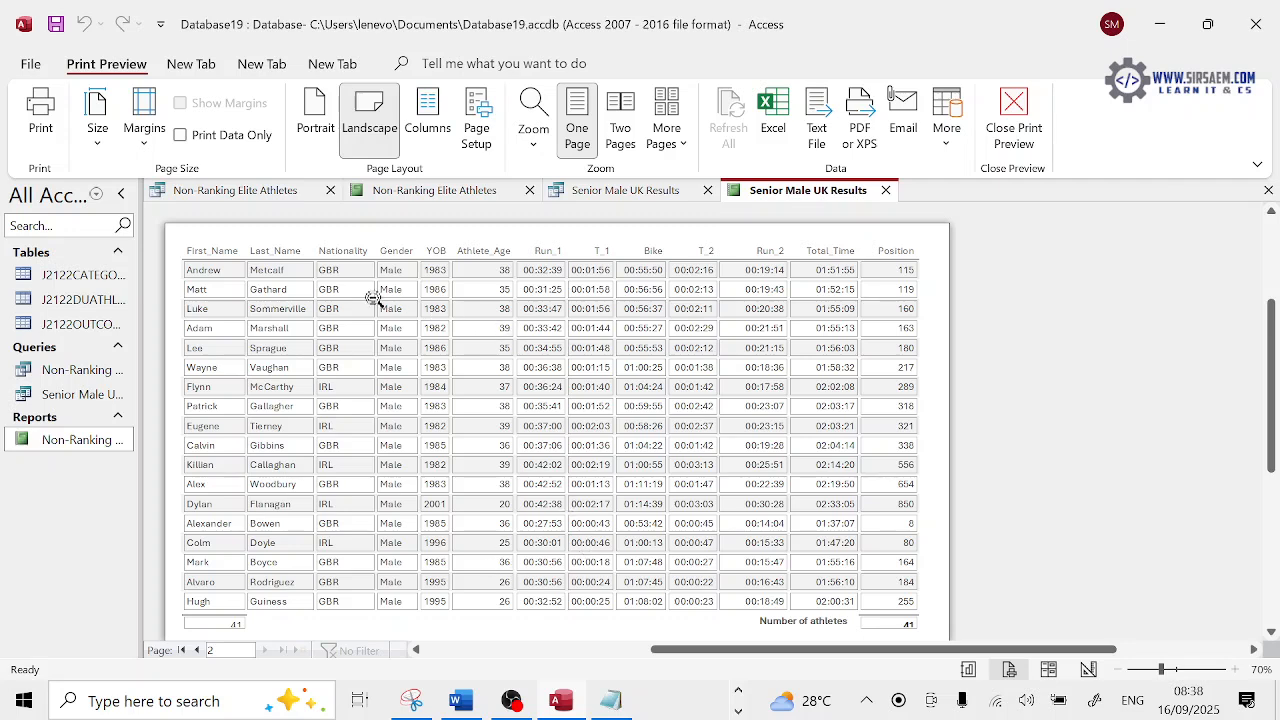
click(1174, 669)
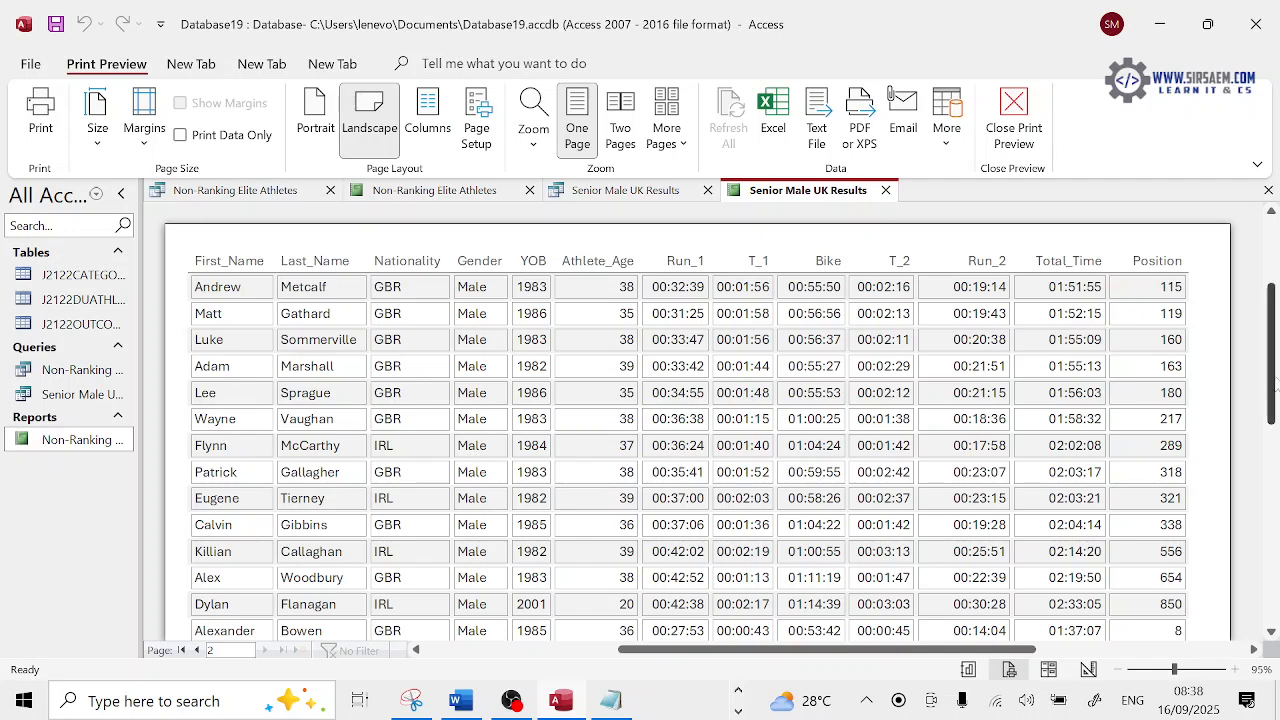
drag(1270, 367, 1267, 472)
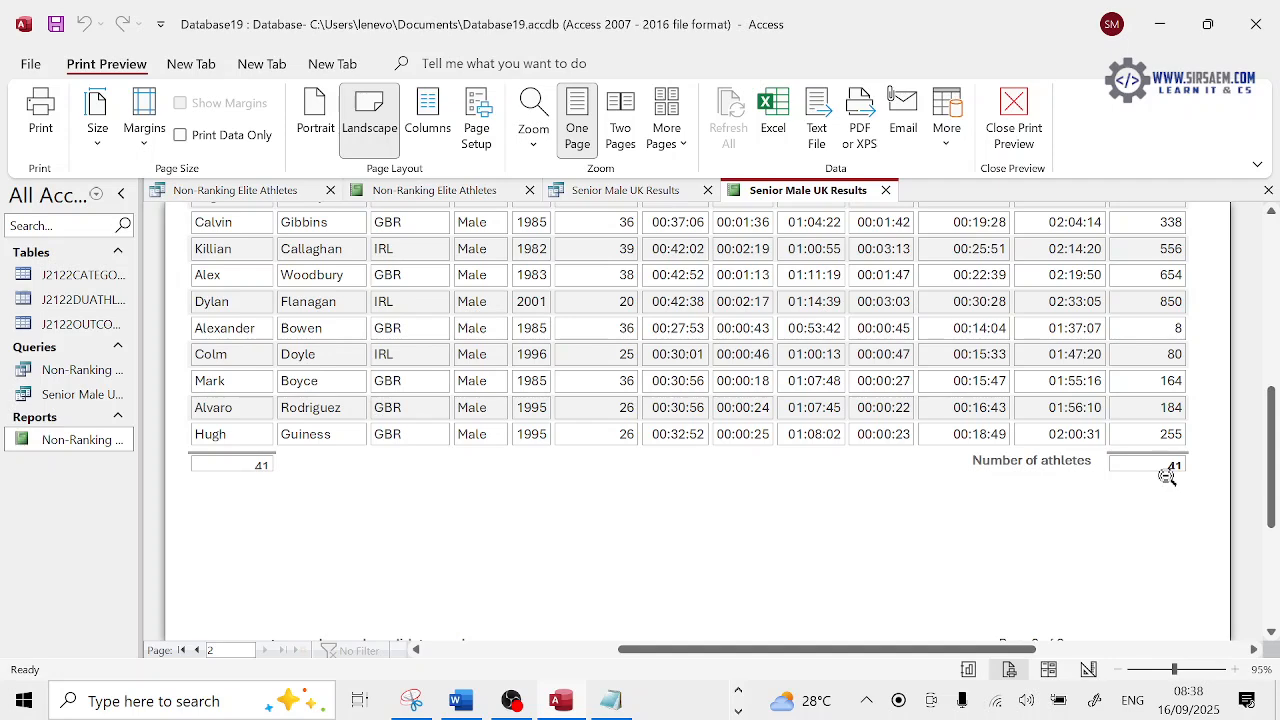
click(198, 651)
scroll(1090, 485, up, 5)
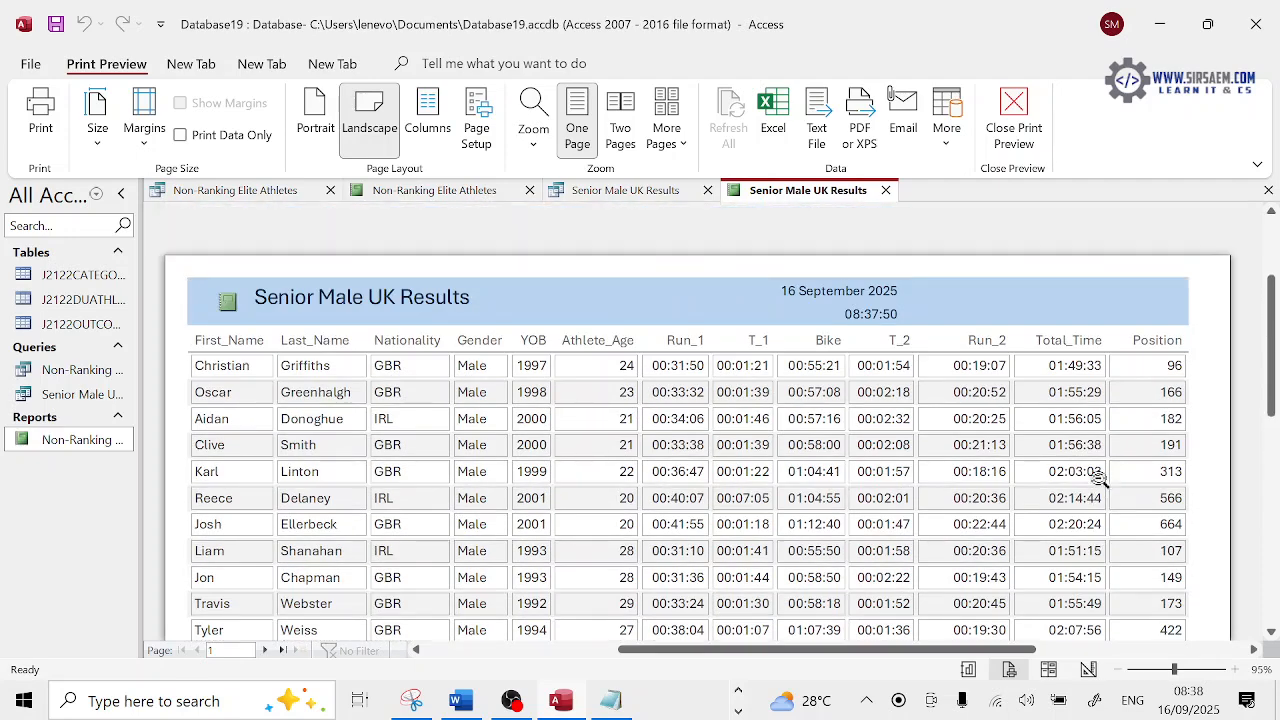
scroll(1098, 480, down, 5)
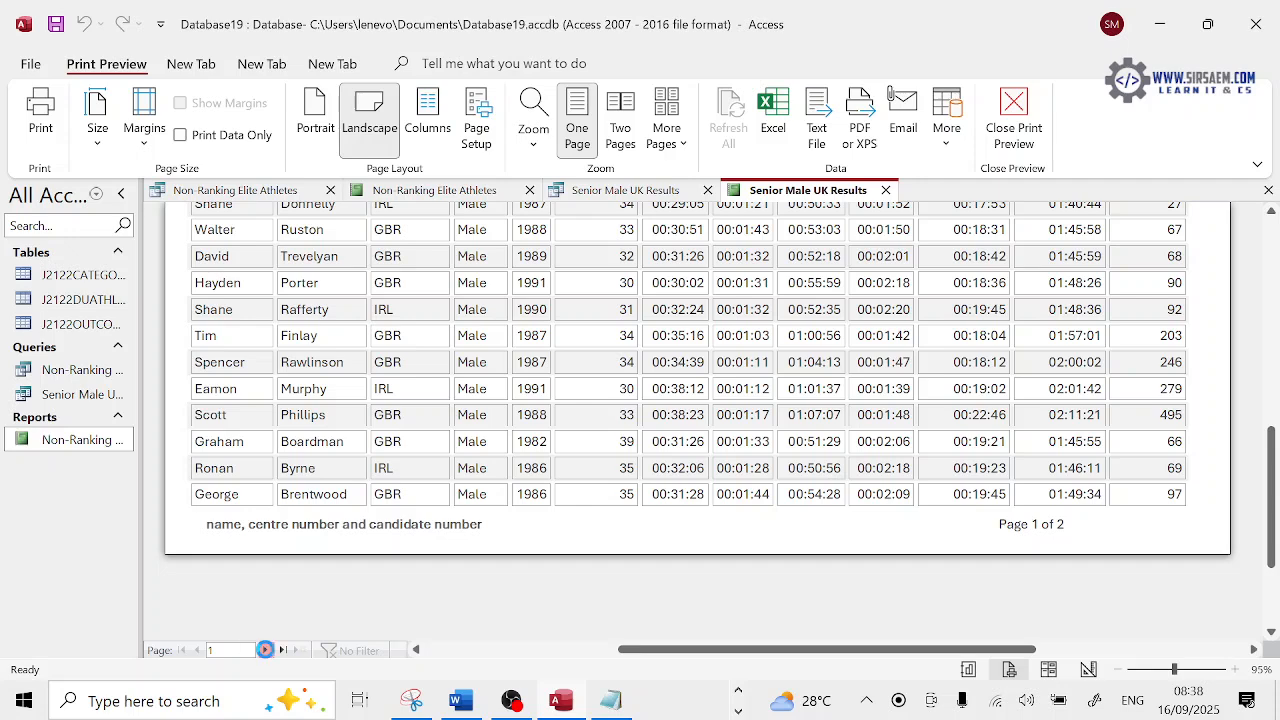
click(265, 651)
scroll(418, 563, up, 2)
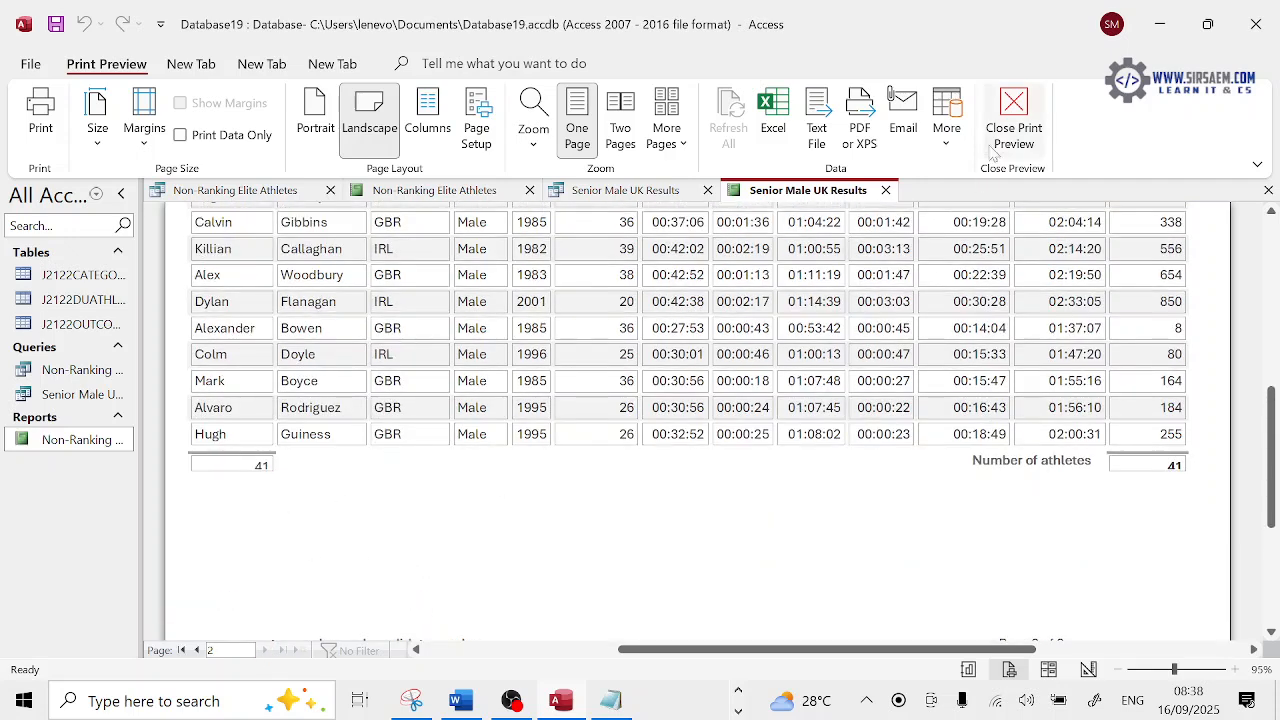
Return to Design View and delete the extra count control beneath First_Name in the report footer
click(1013, 120)
click(208, 457)
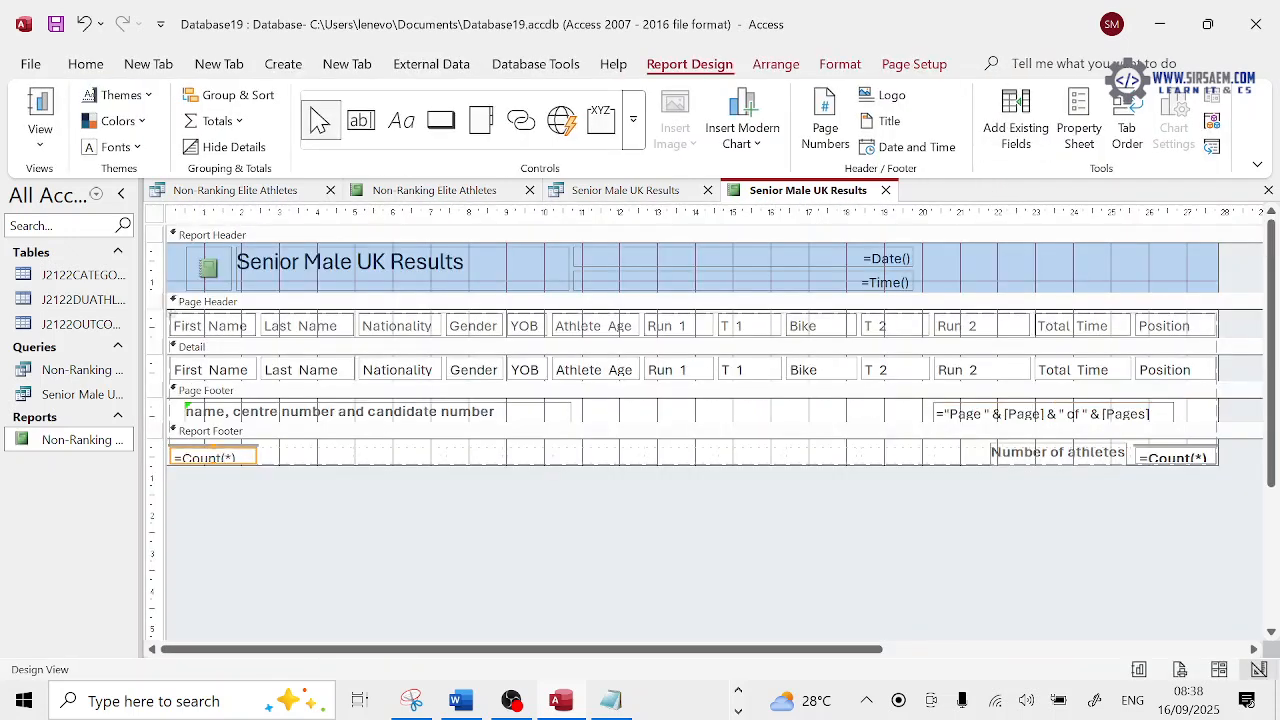
key(Delete)
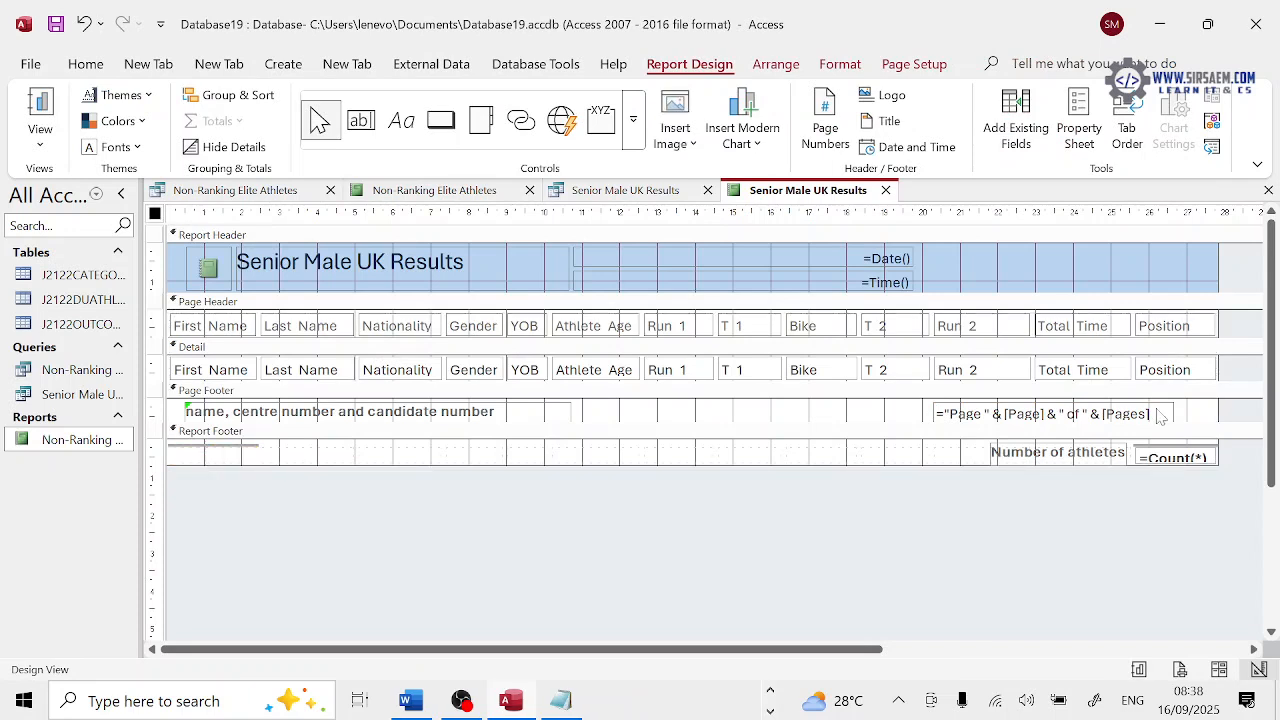
Try to delete the empty layout cells beside the athlete count in the report footer
click(1157, 455)
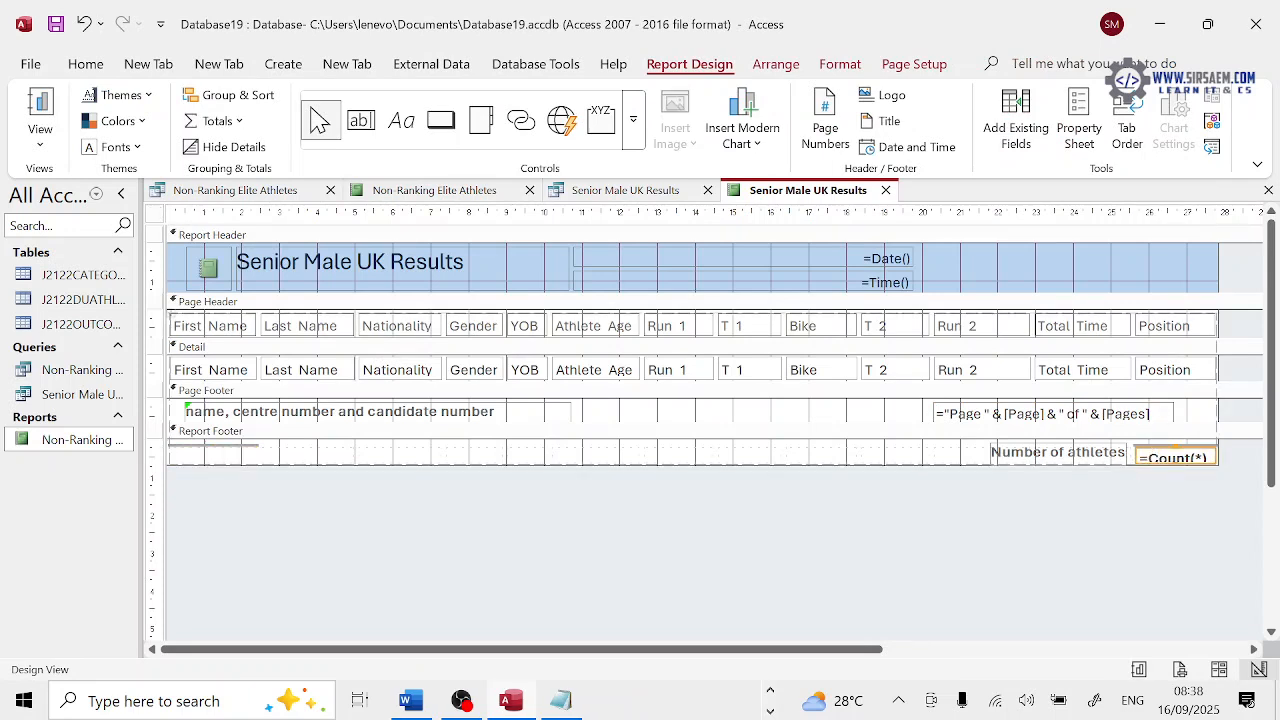
click(1157, 456)
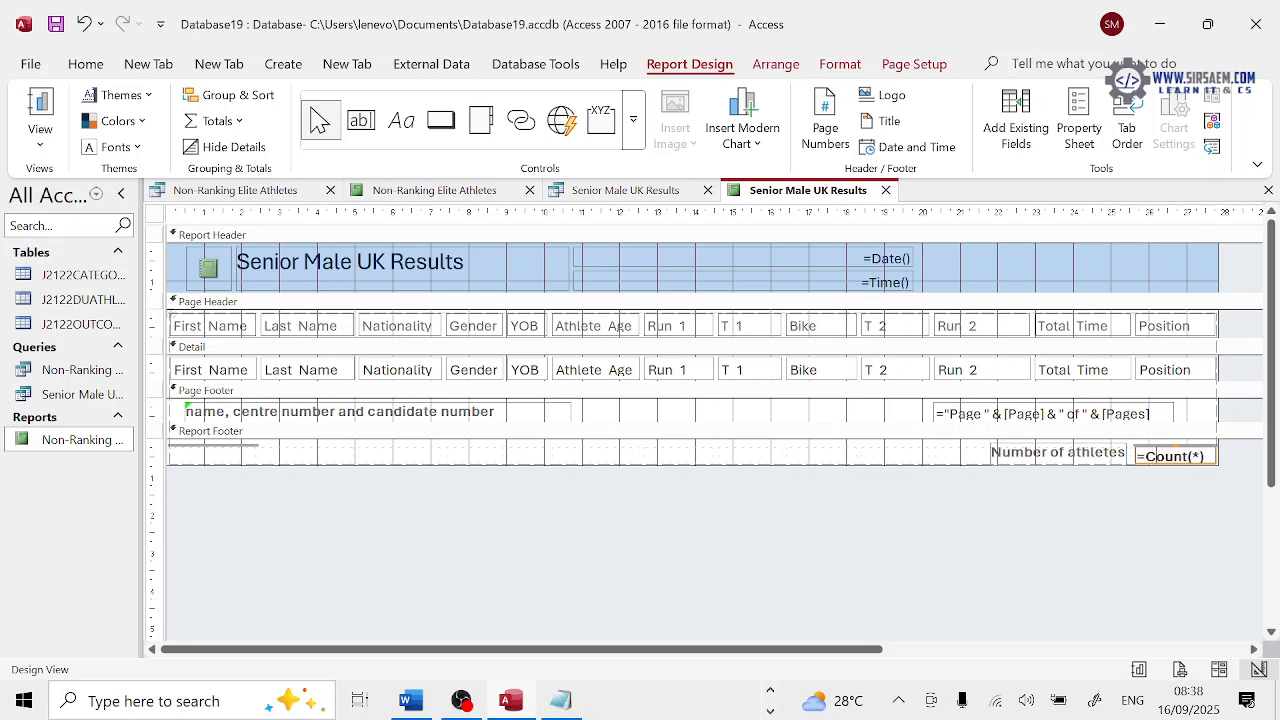
click(960, 459)
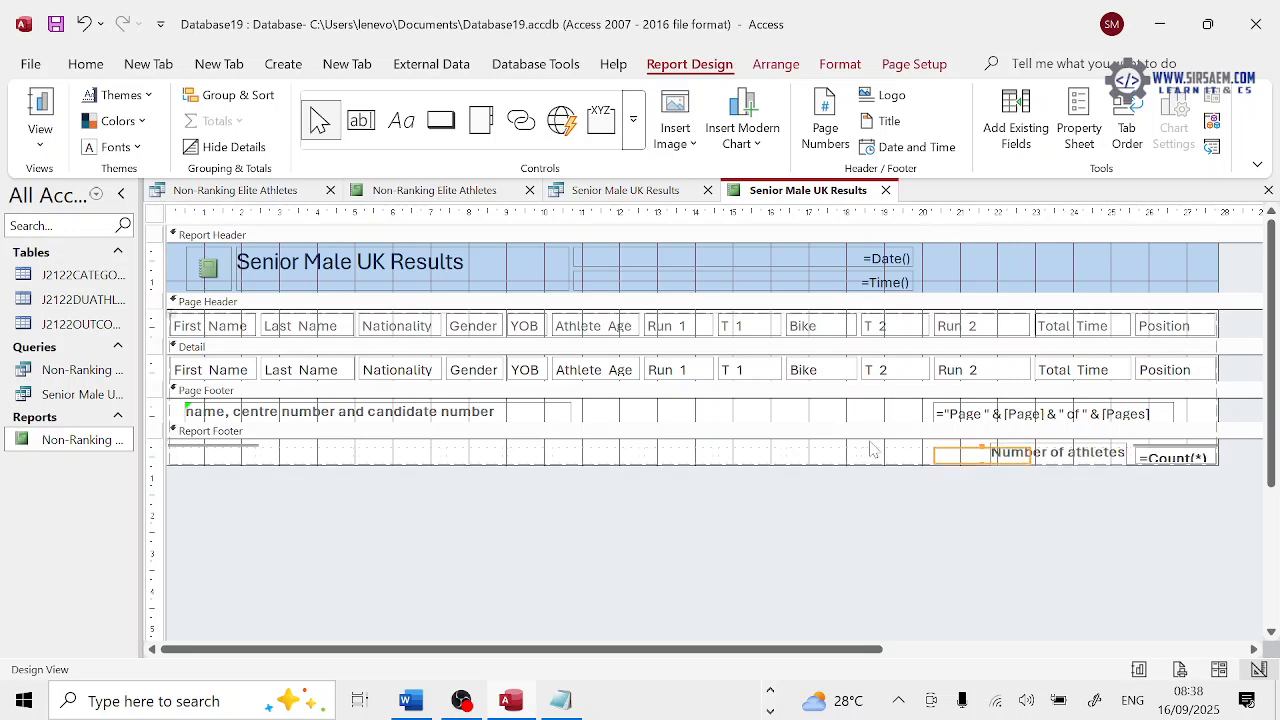
click(364, 458)
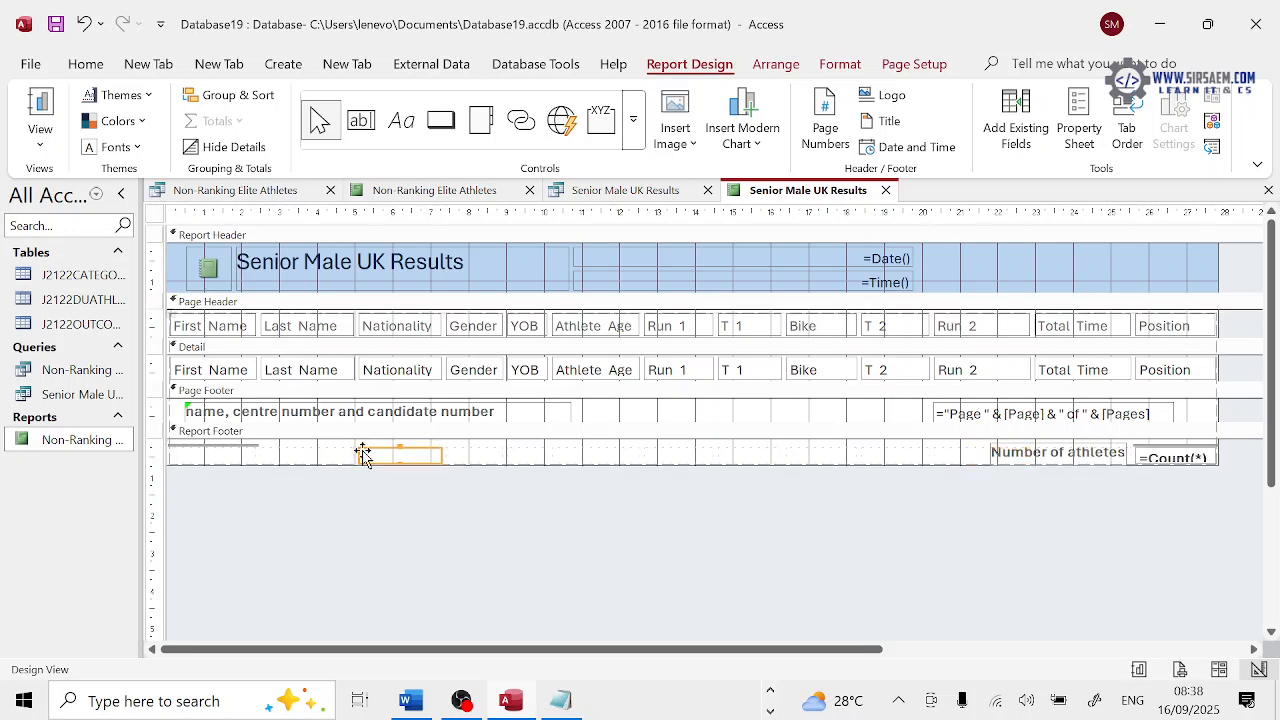
key(Delete)
click(337, 458)
click(250, 457)
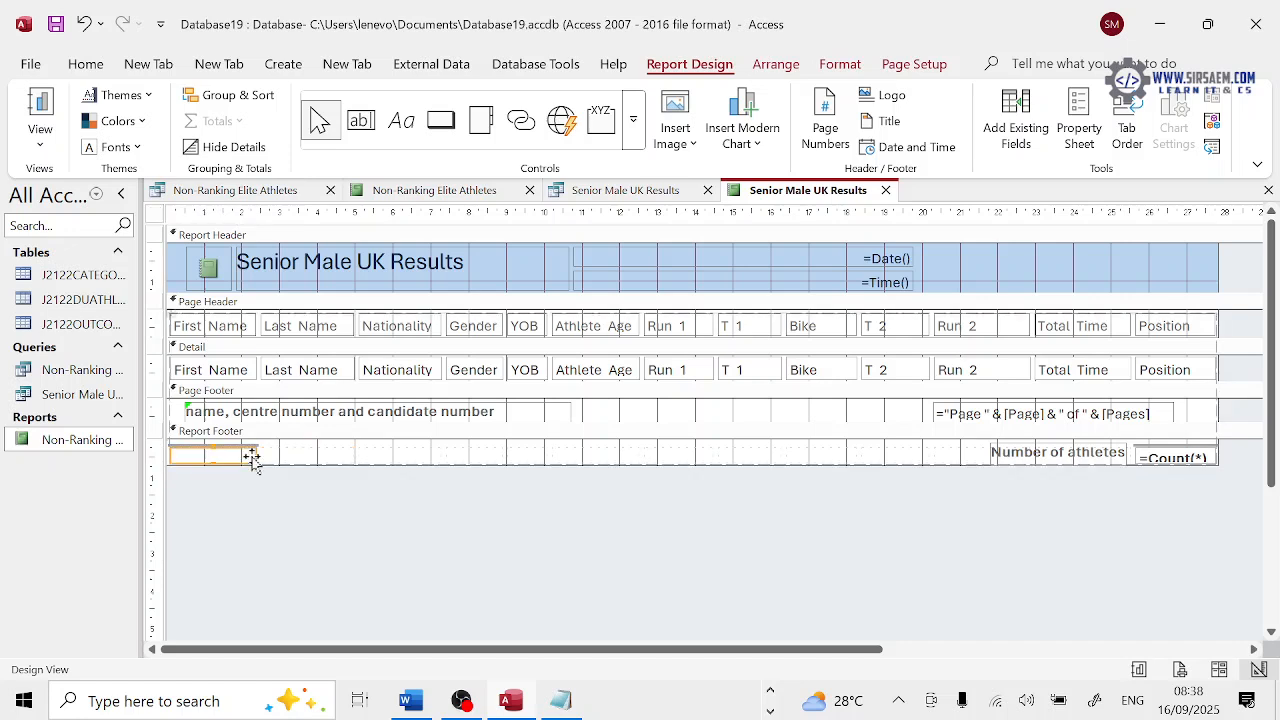
click(288, 461)
click(245, 457)
key(Delete)
click(298, 458)
key(Delete)
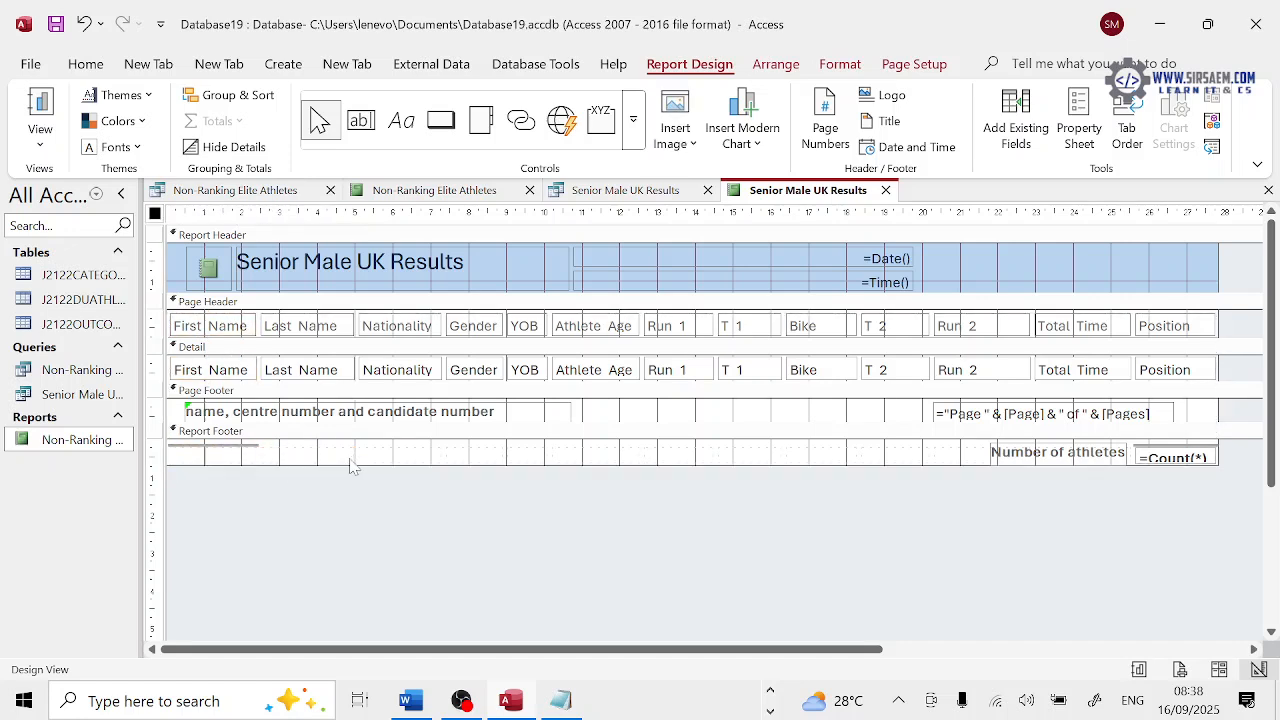
Add a text box with the formula =Count(*) to the report footer and change its widened label to "Number of"
click(362, 128)
drag(318, 446, 446, 464)
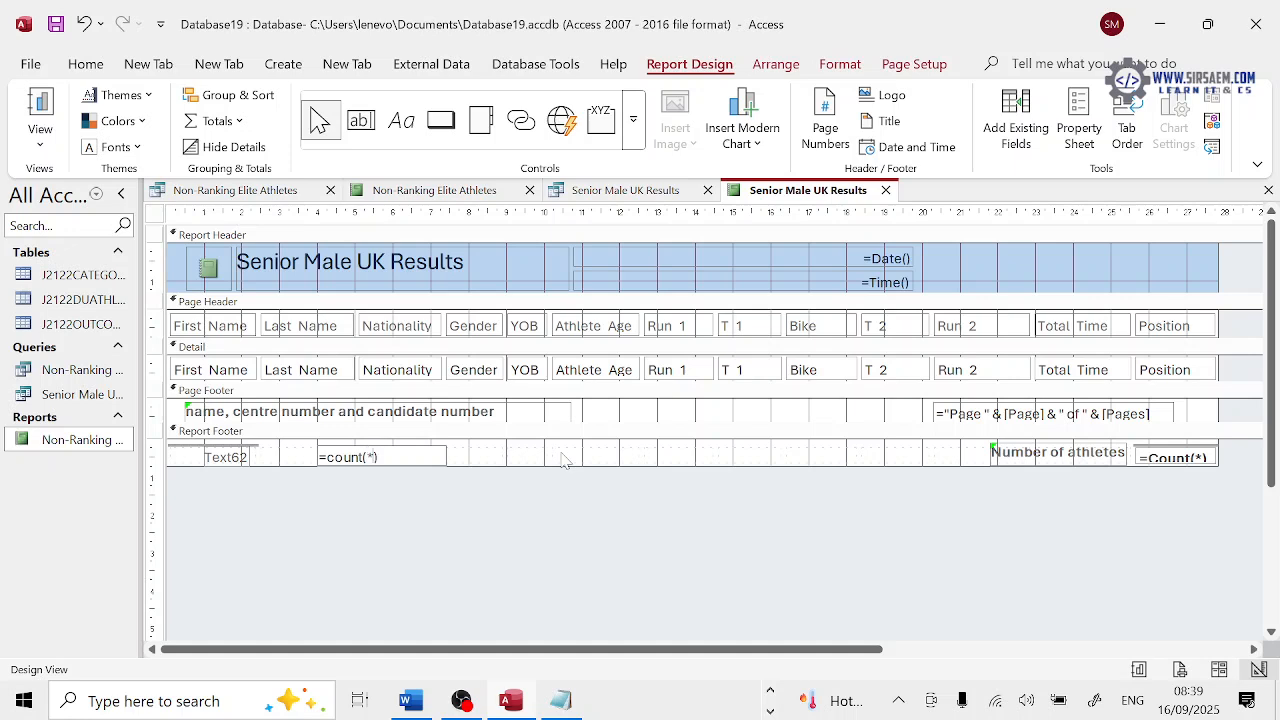
click(256, 459)
drag(247, 454, 314, 456)
double_click(226, 457)
text(N)
key(Caps_Lock)
text(umber of)
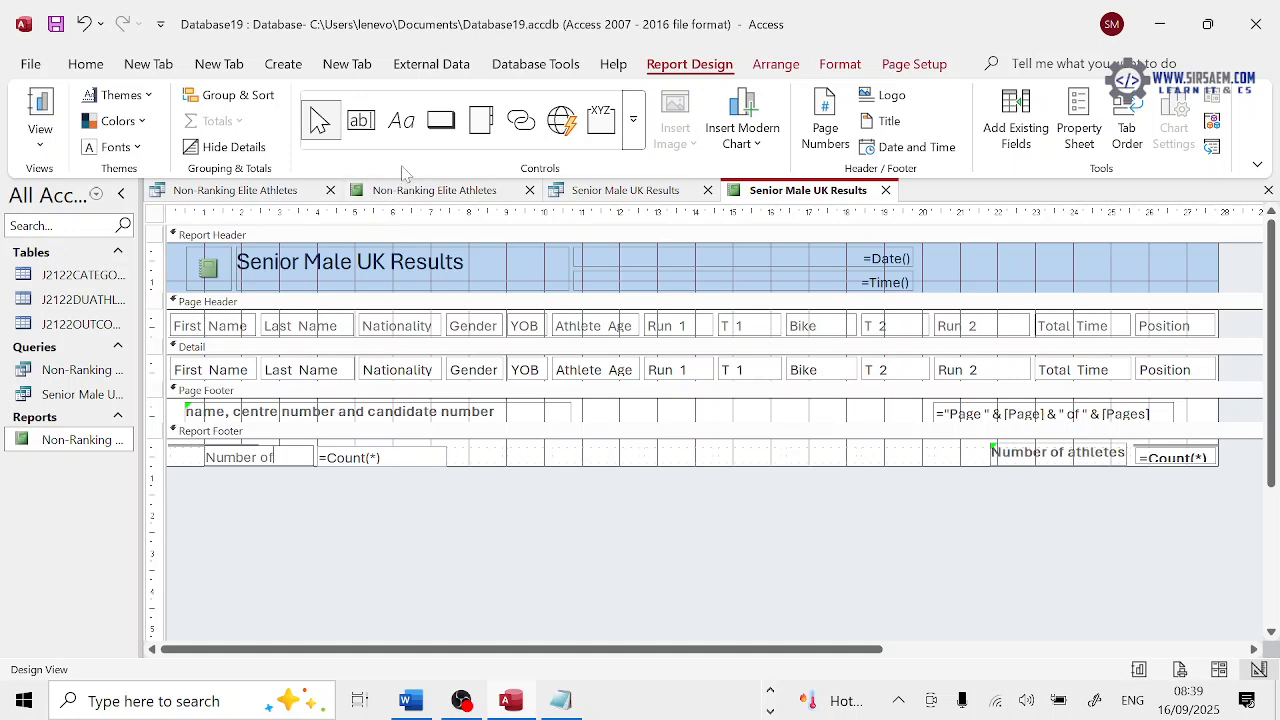
Add a second text box to the report footer with the formula =Sum([Athlete_Age])
click(362, 121)
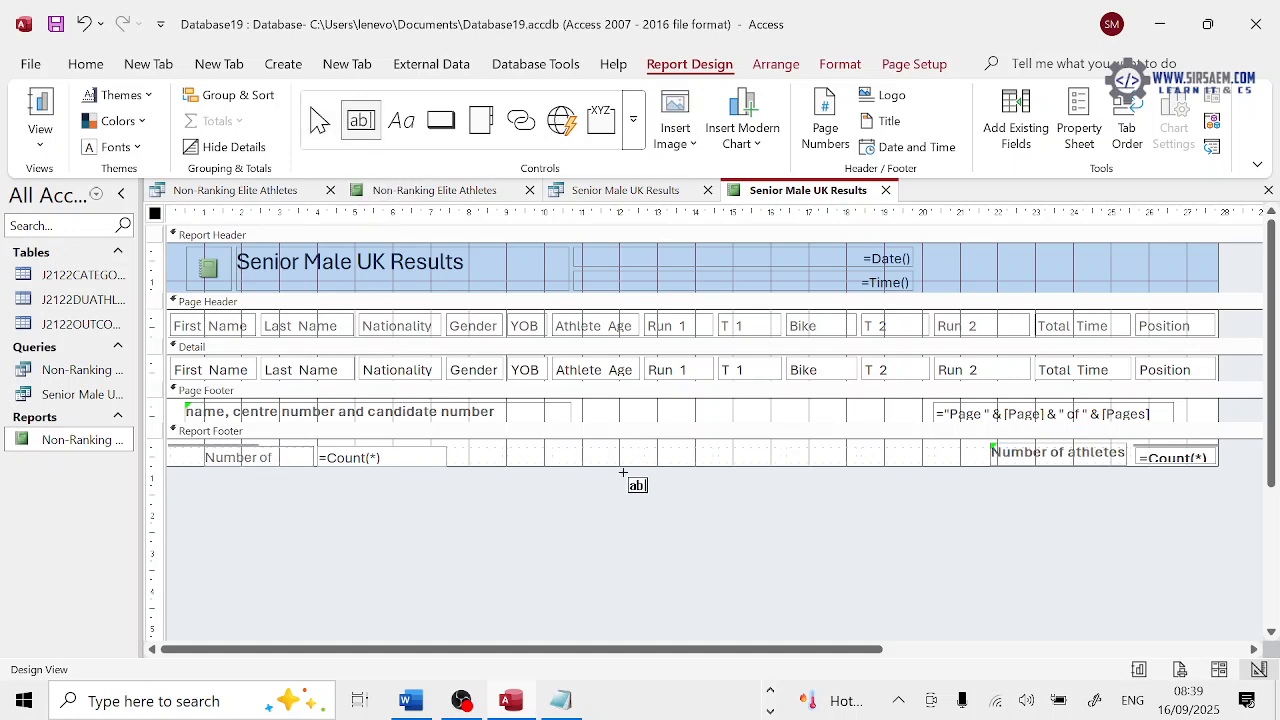
drag(567, 447, 700, 465)
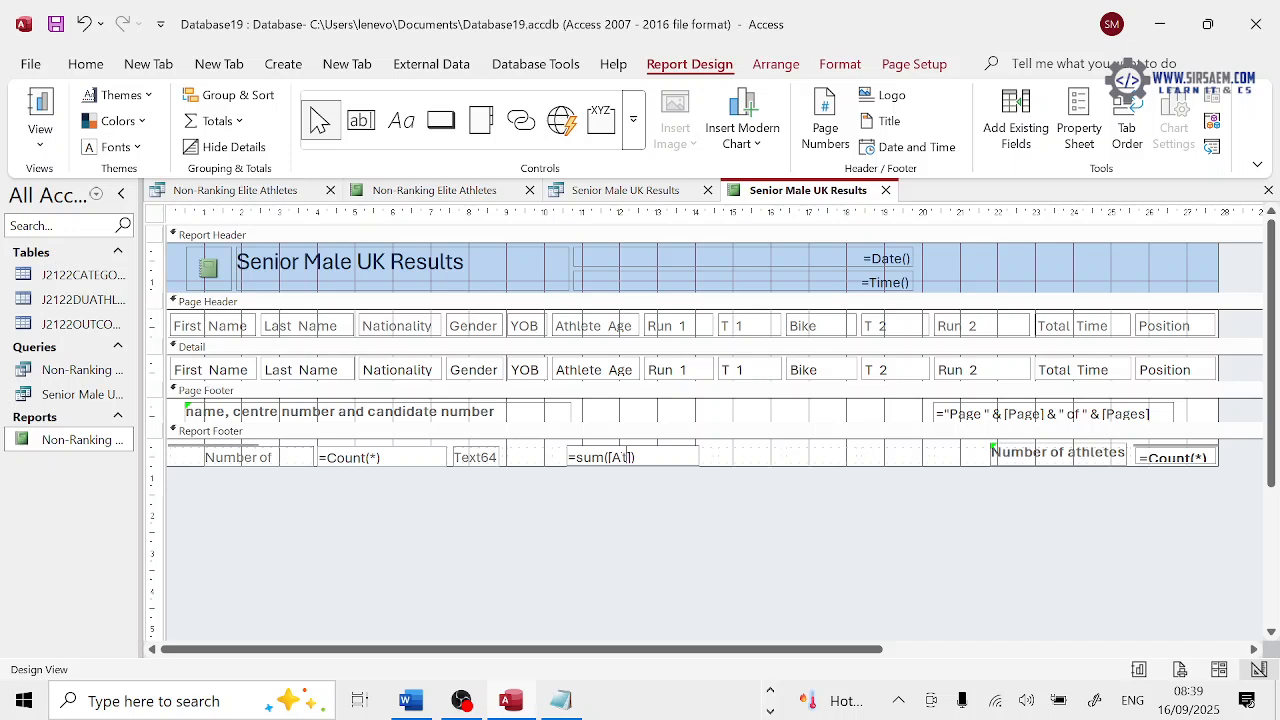
text(Age)
click(738, 456)
click(688, 457)
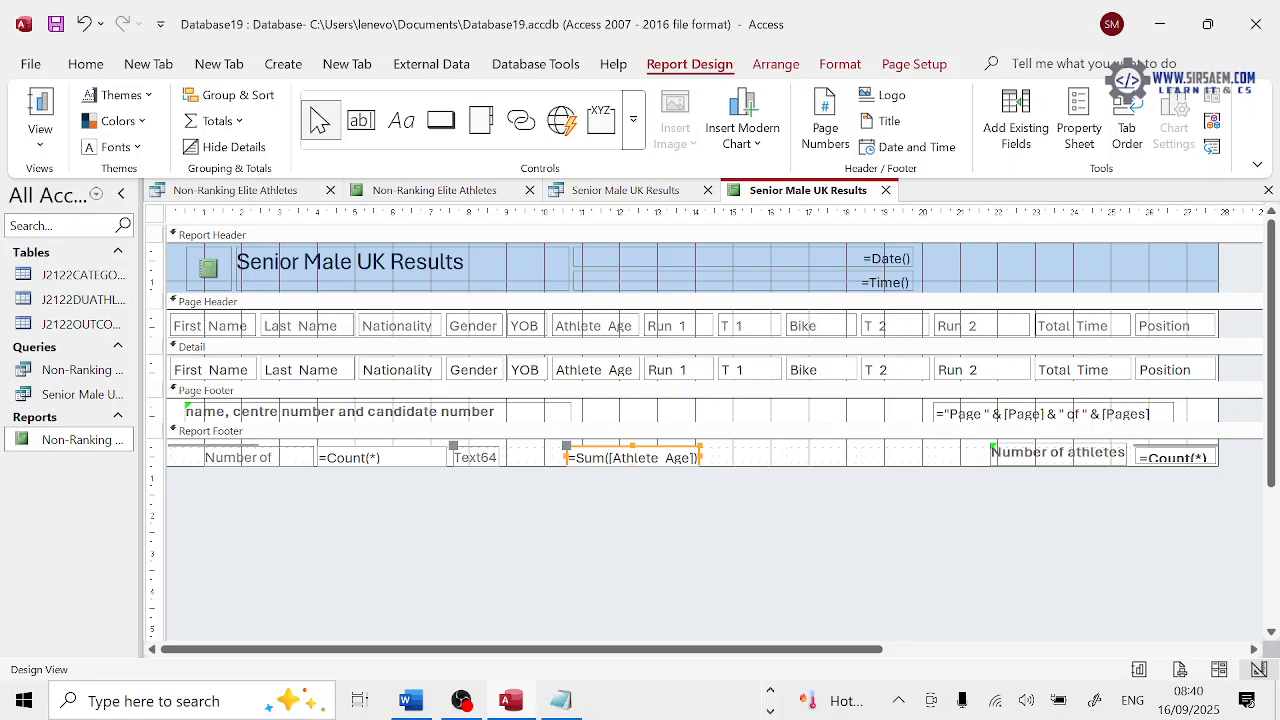
Delete the added Count and Sum text boxes together with their labels from the report footer
key(Delete)
click(358, 462)
key(Delete)
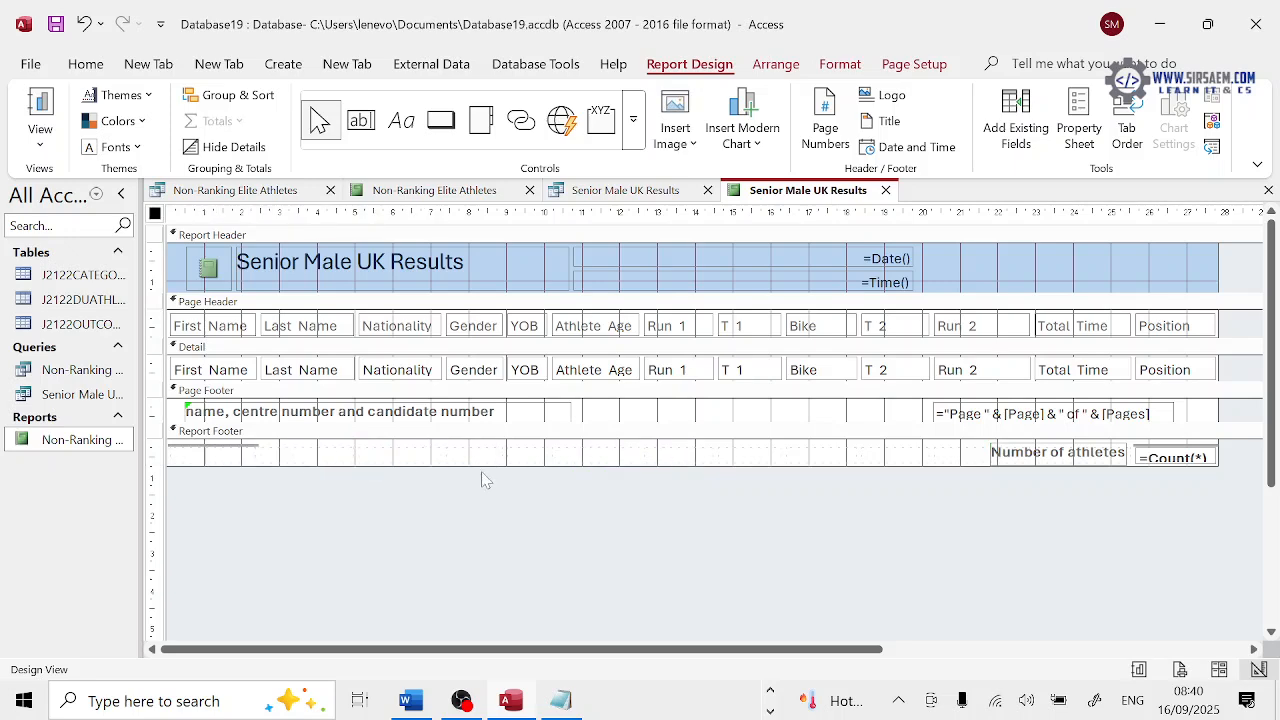
Make the athlete count box in the report footer slightly taller and check the report's last page in Print Preview
mouse_move(1177, 457)
mouse_down()
mouse_move(1176, 444)
mouse_move(1156, 471)
mouse_up()
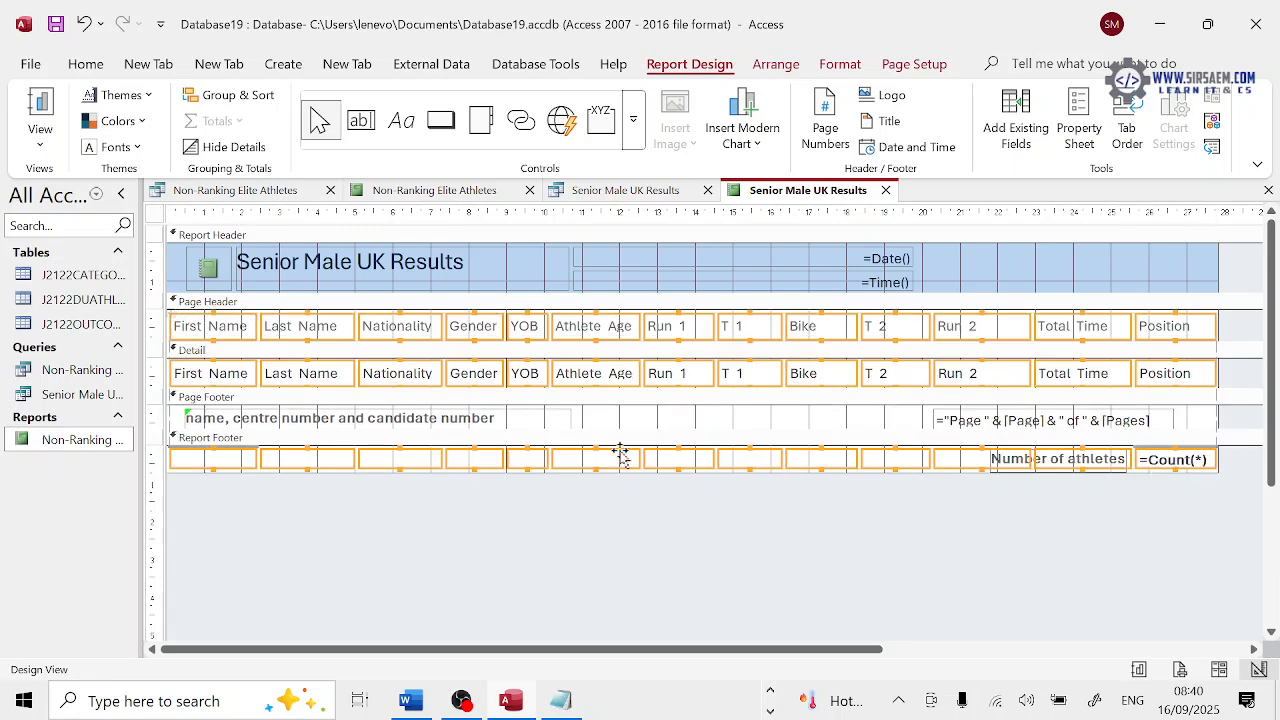
click(40, 135)
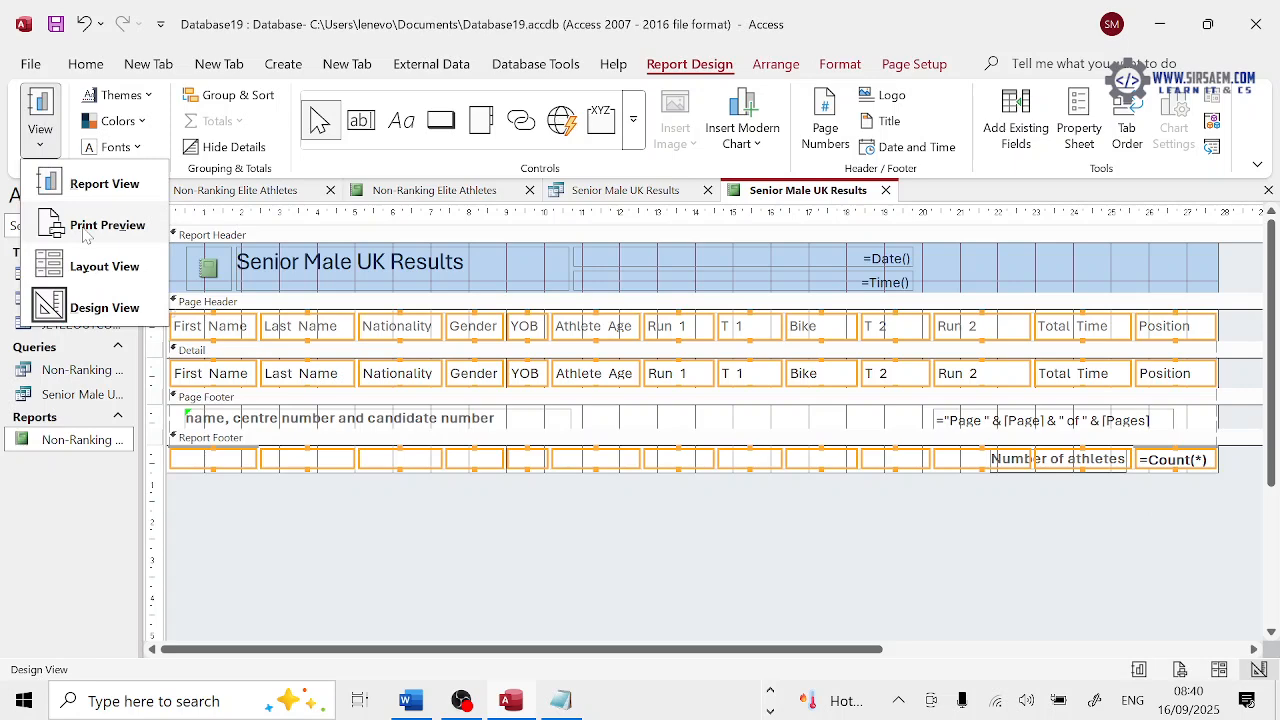
click(104, 225)
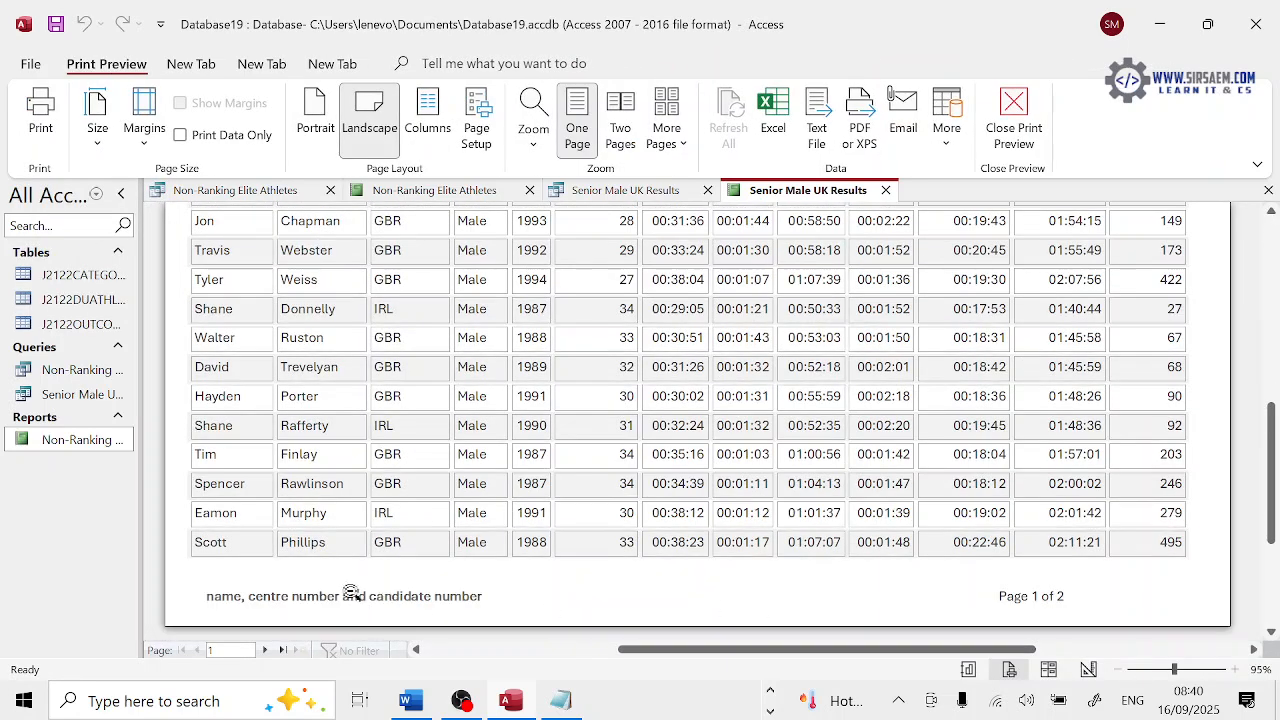
click(264, 650)
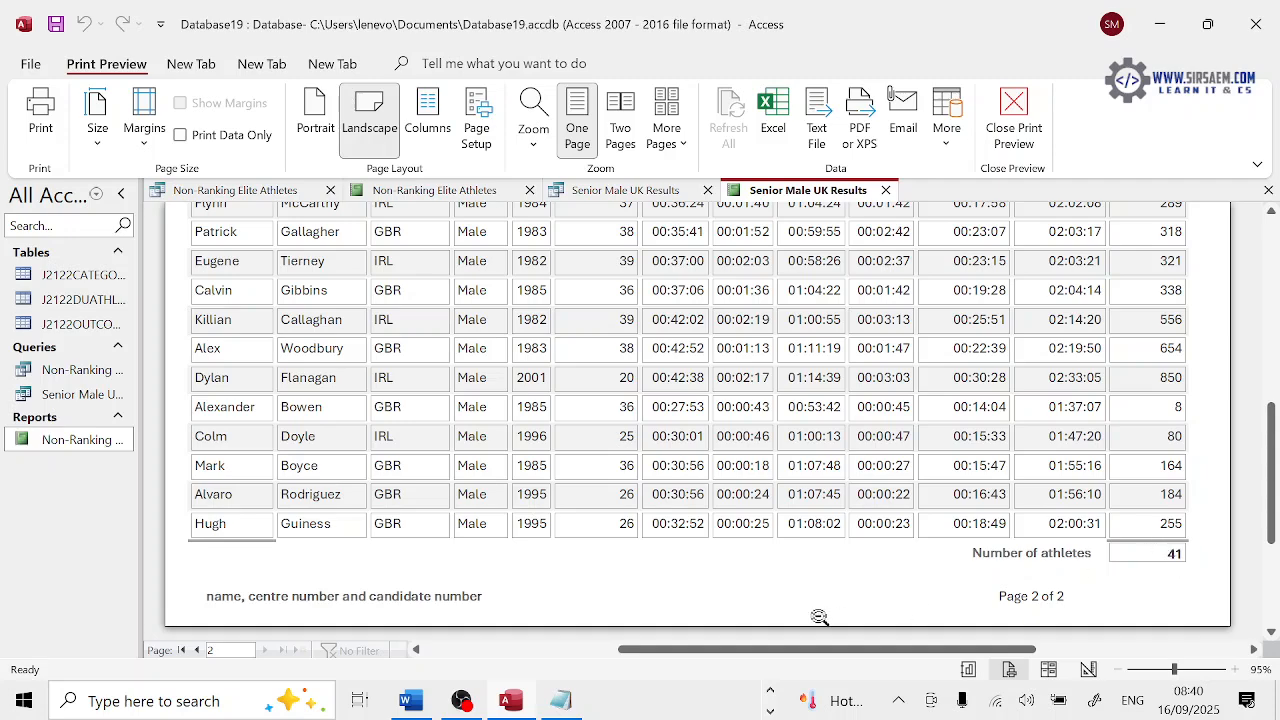
scroll(830, 615, up, 5)
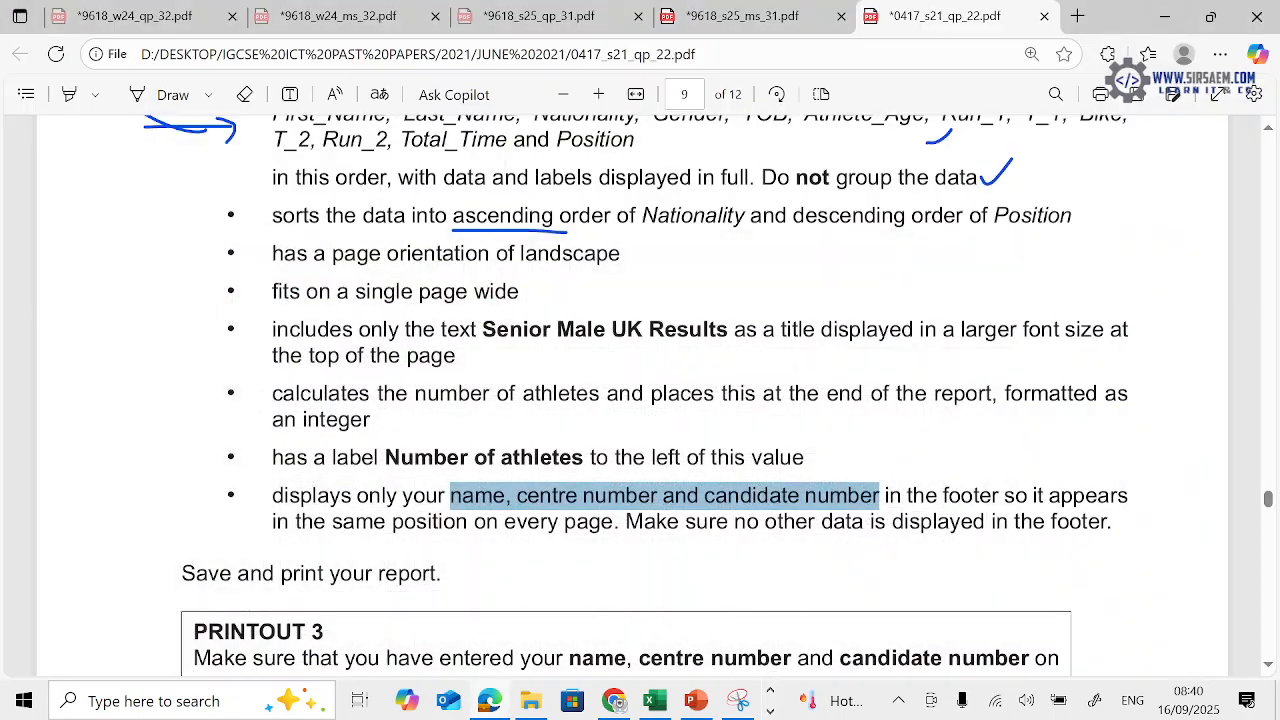
Read the exam paper's Printout 3, Evidence 7 and question 24 instructions in Edge about exporting the report
scroll(265, 405, down, 3)
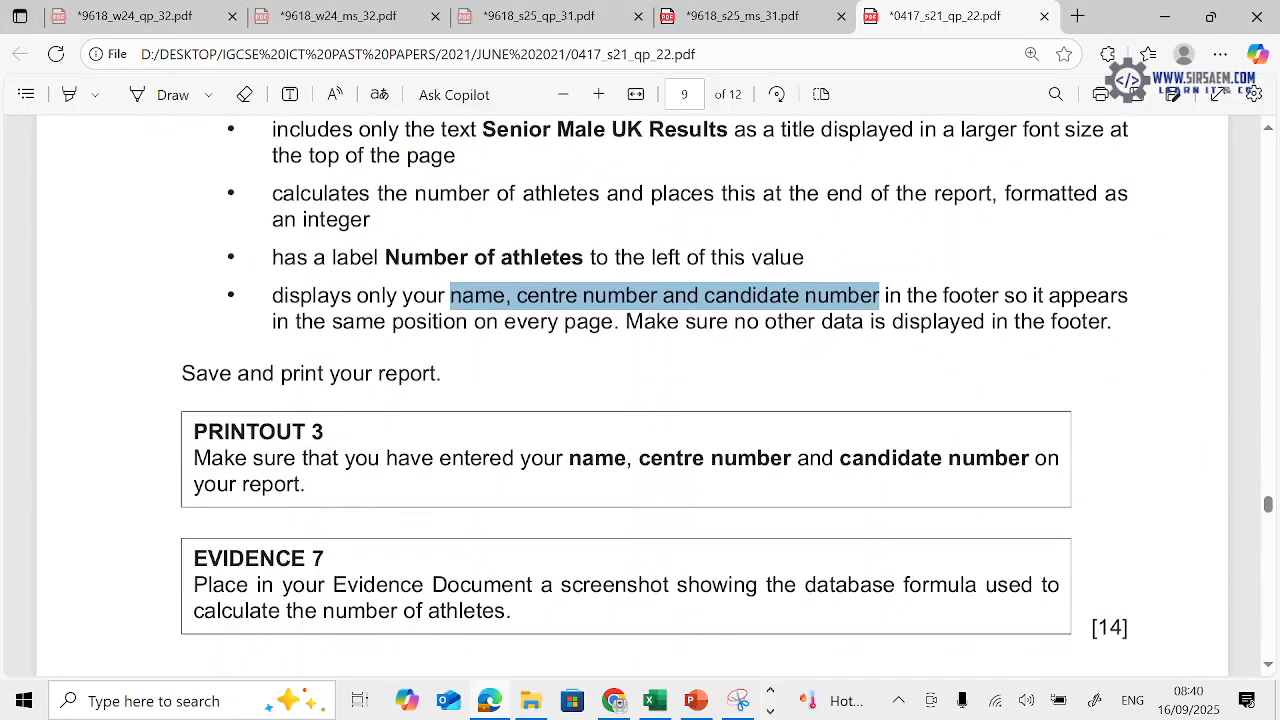
scroll(680, 512, down, 3)
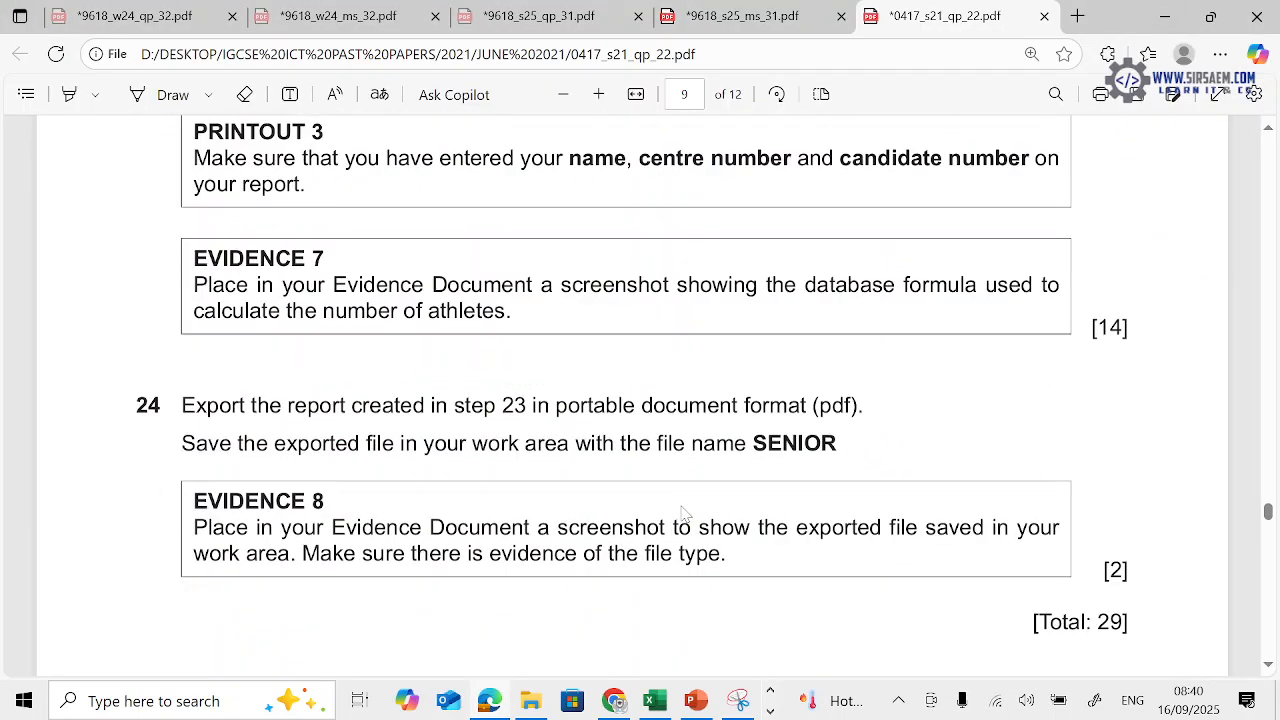
drag(1030, 622, 1145, 630)
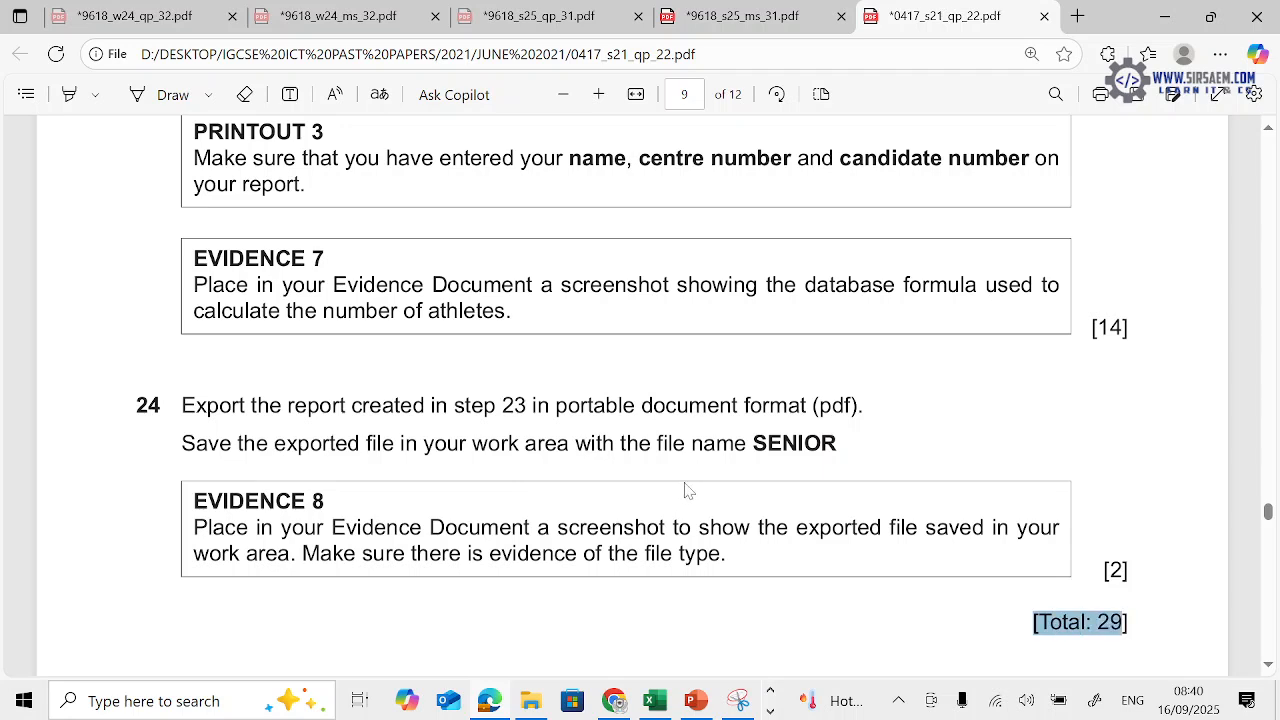
click(563, 94)
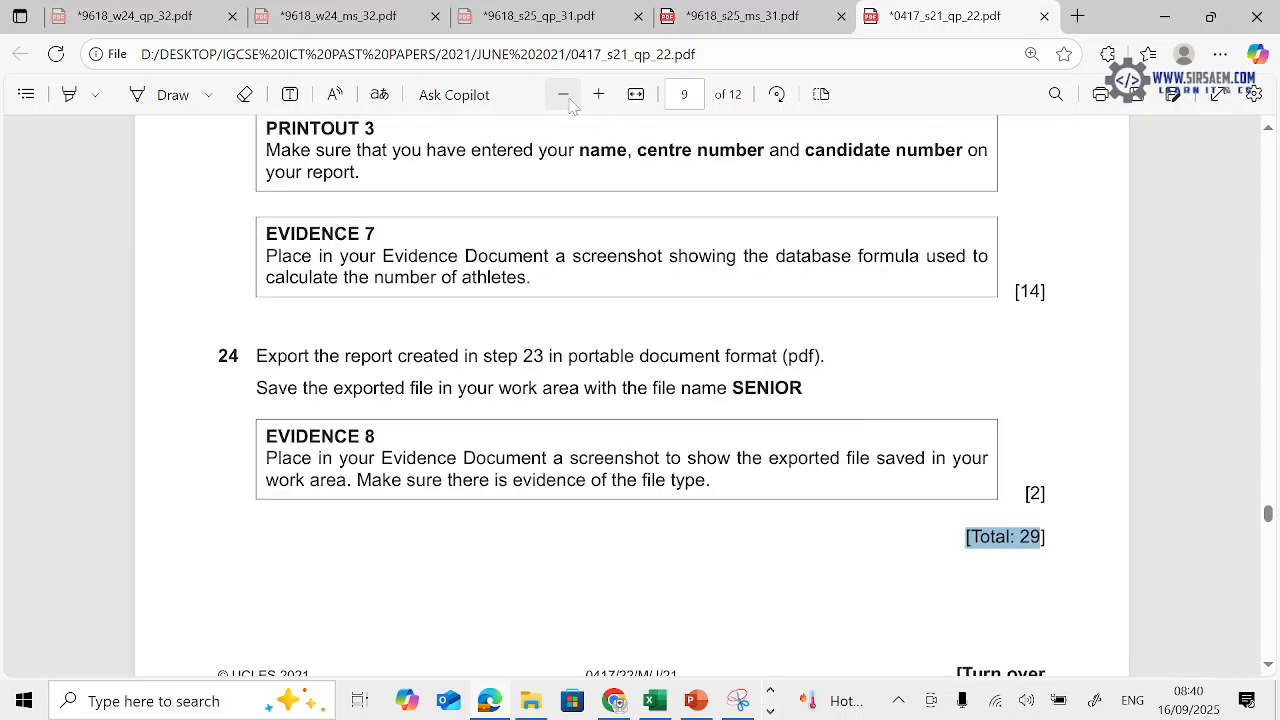
click(770, 690)
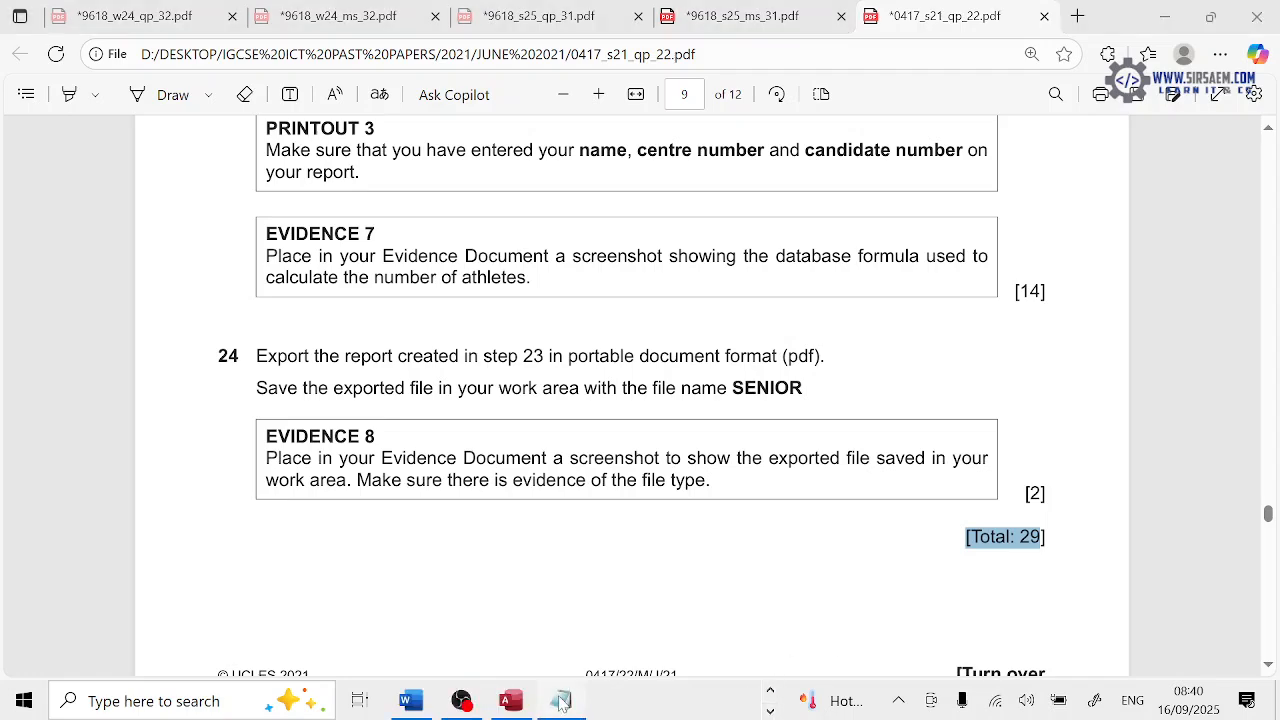